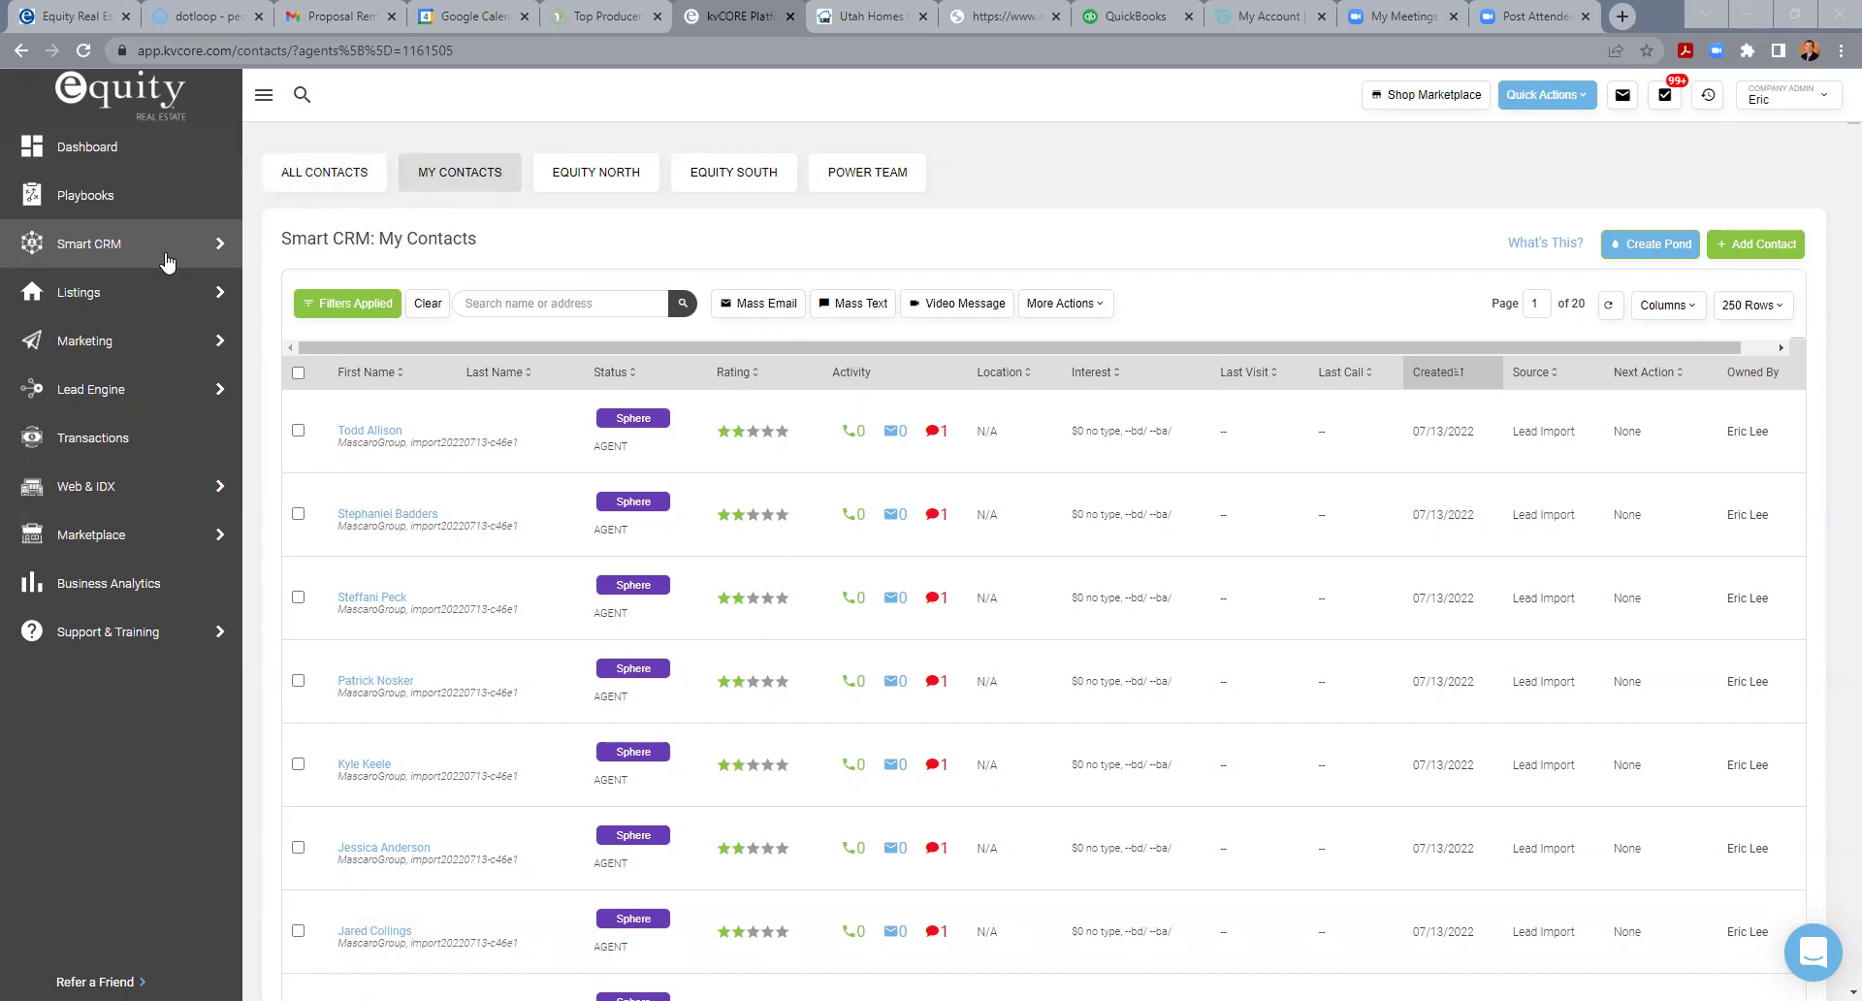
# - Browse the Contact Details filter criteria, then open the saved-filters manager with Equity North and Equity South
pyautogui.moveTo(90, 245)
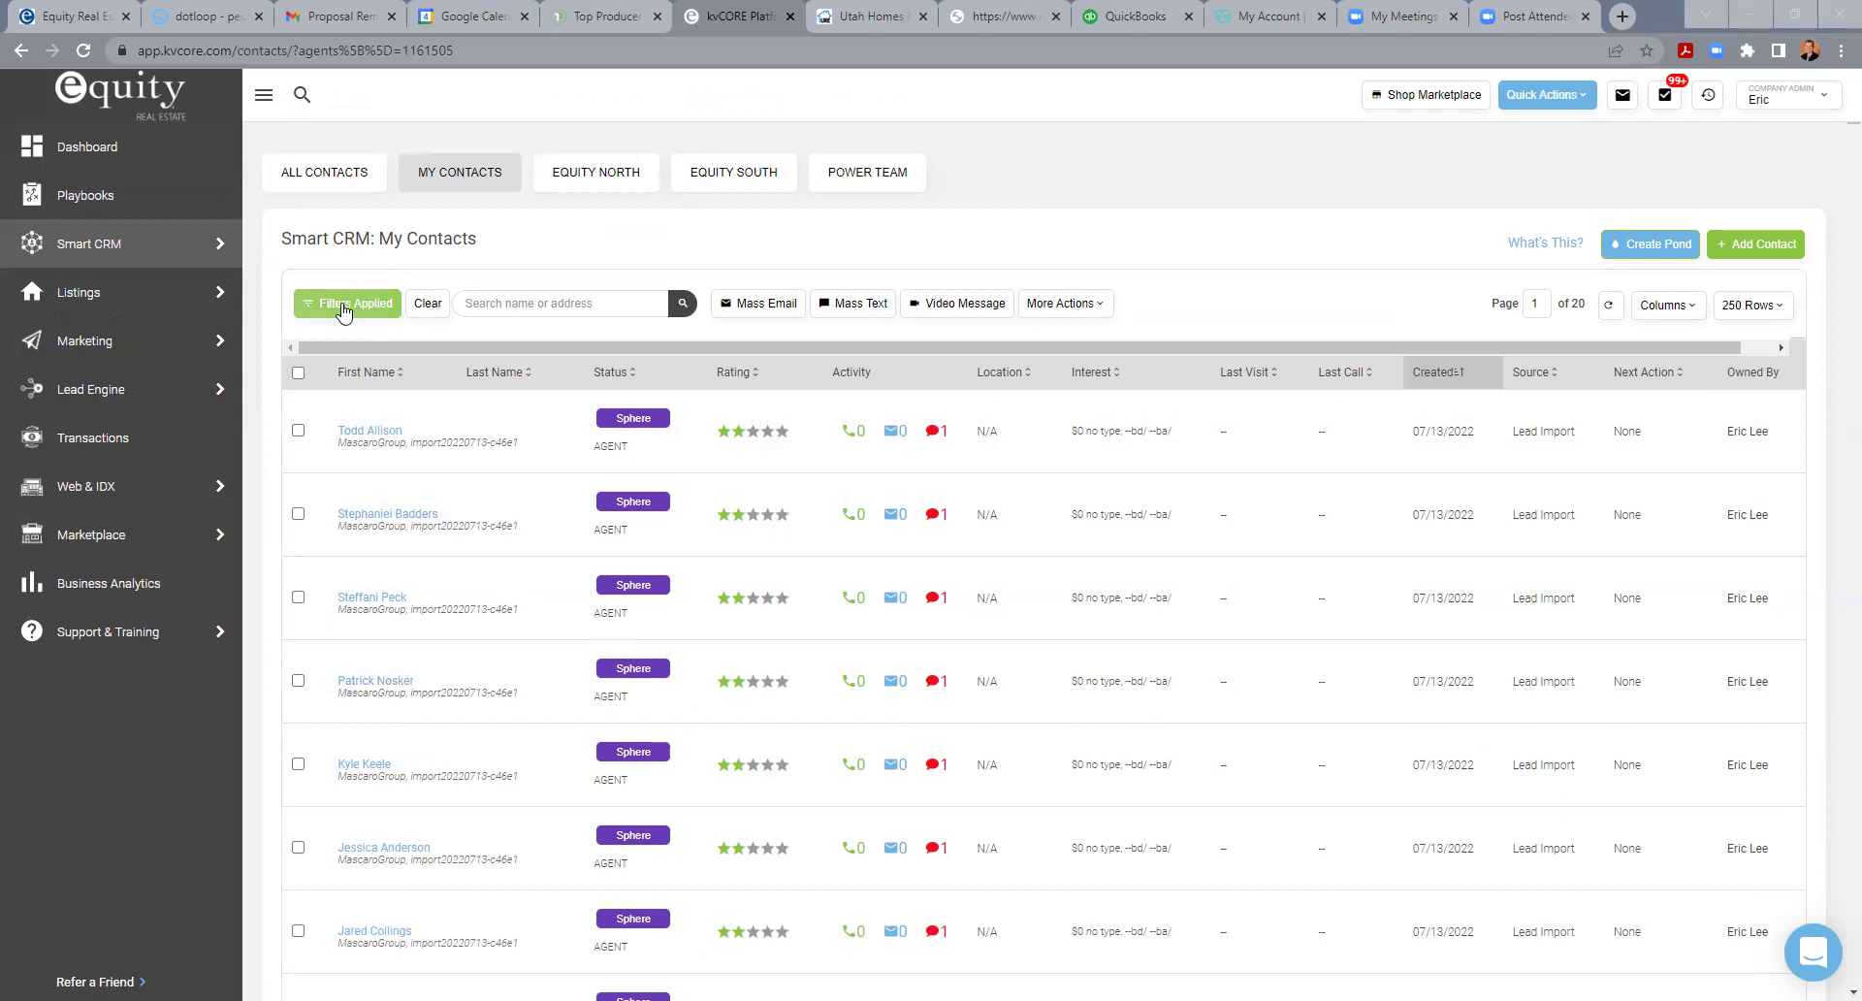
pyautogui.click(342, 306)
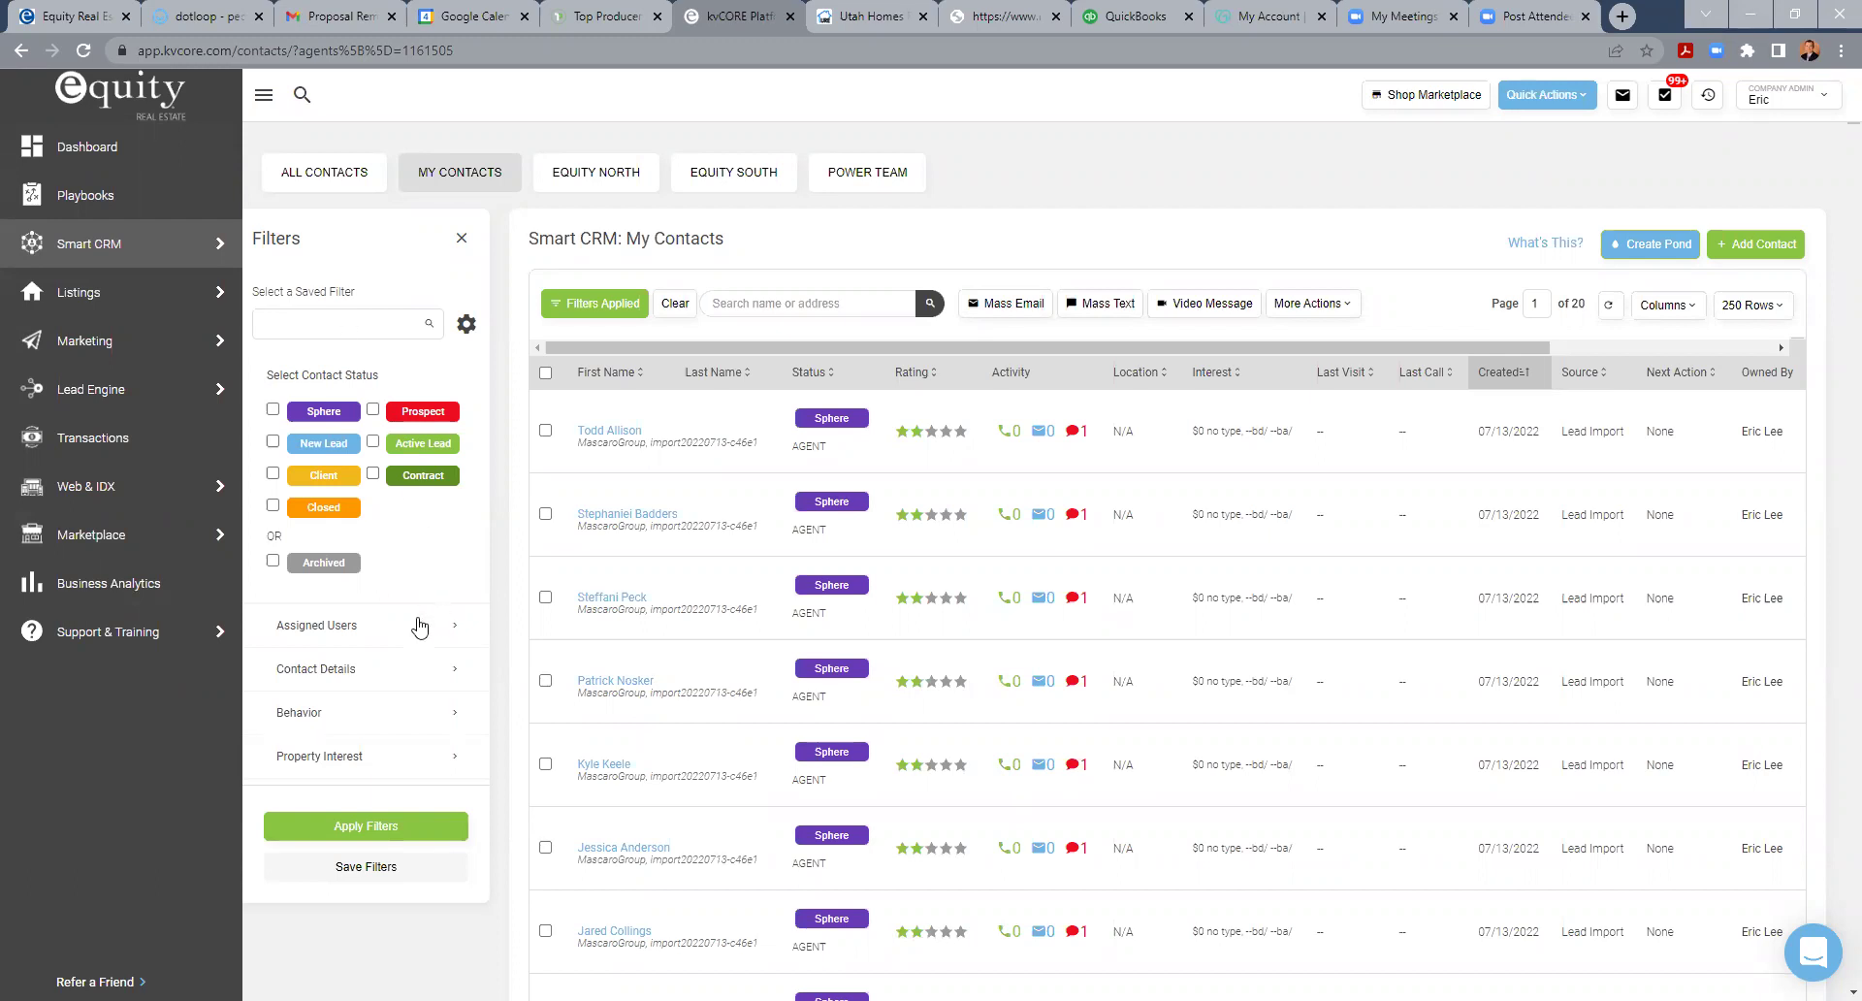
pyautogui.click(340, 669)
pyautogui.scroll(-3, 394, 626)
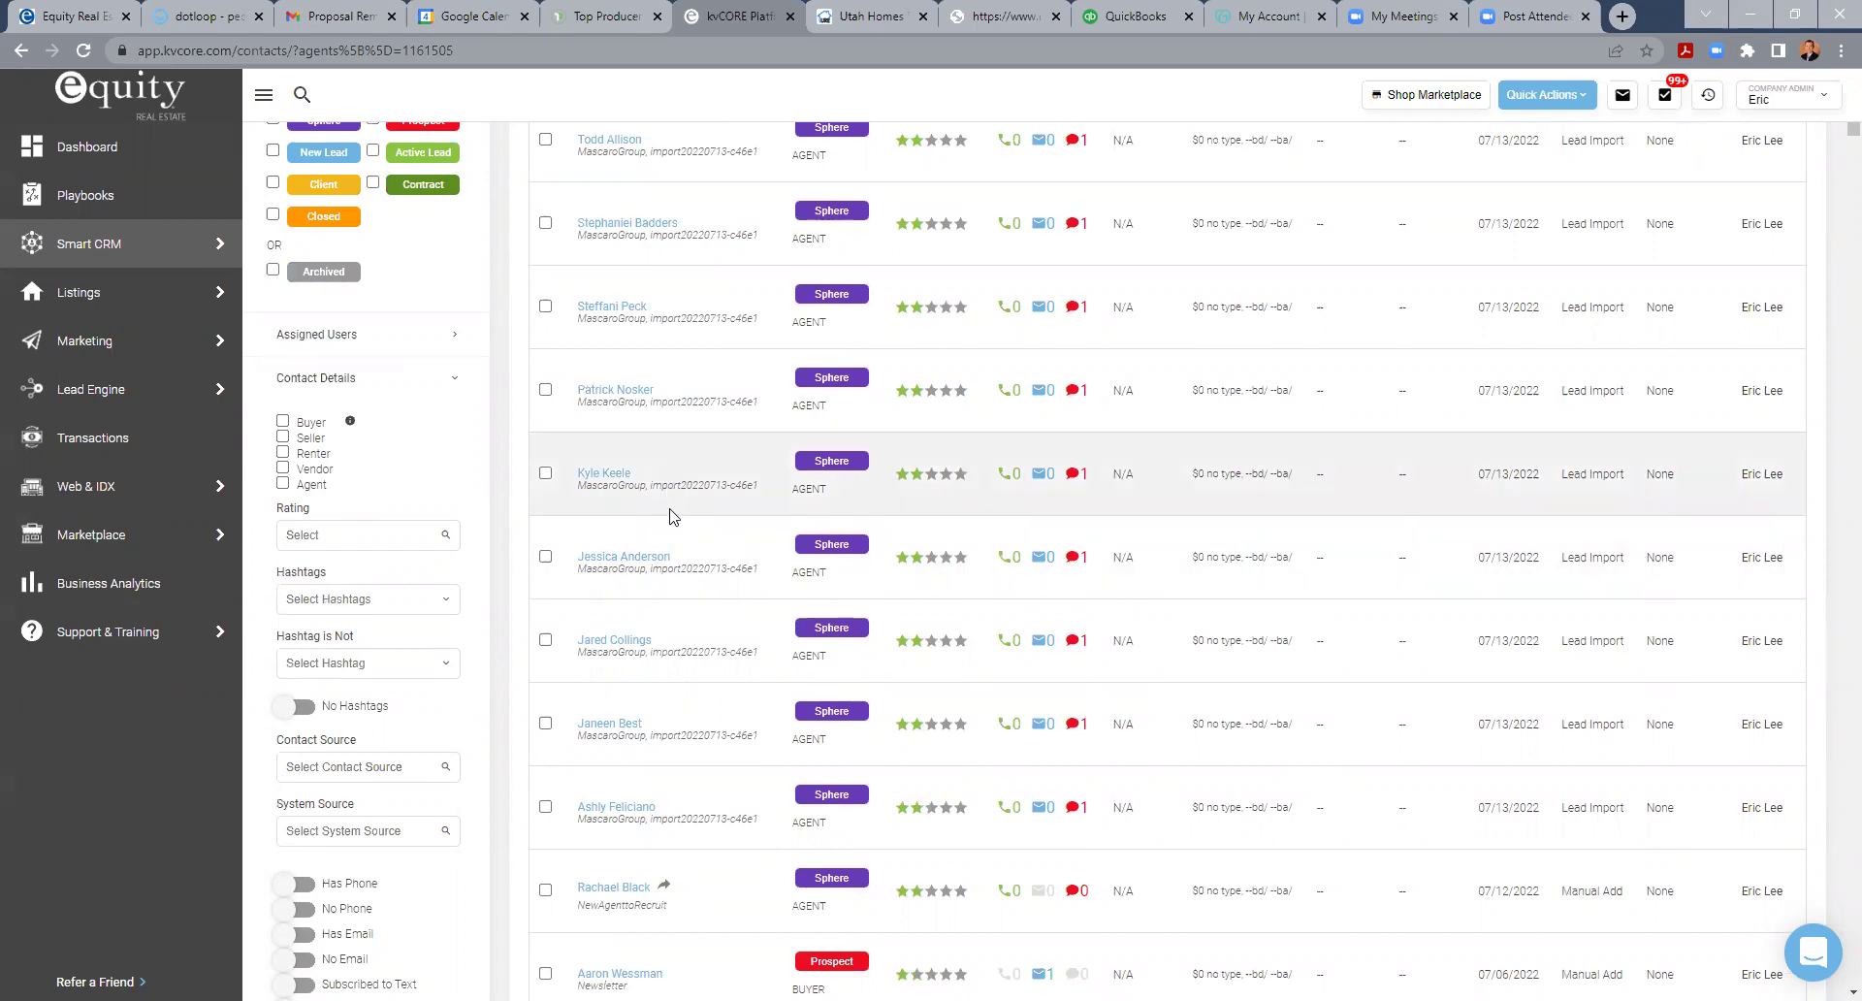
pyautogui.scroll(3, 669, 514)
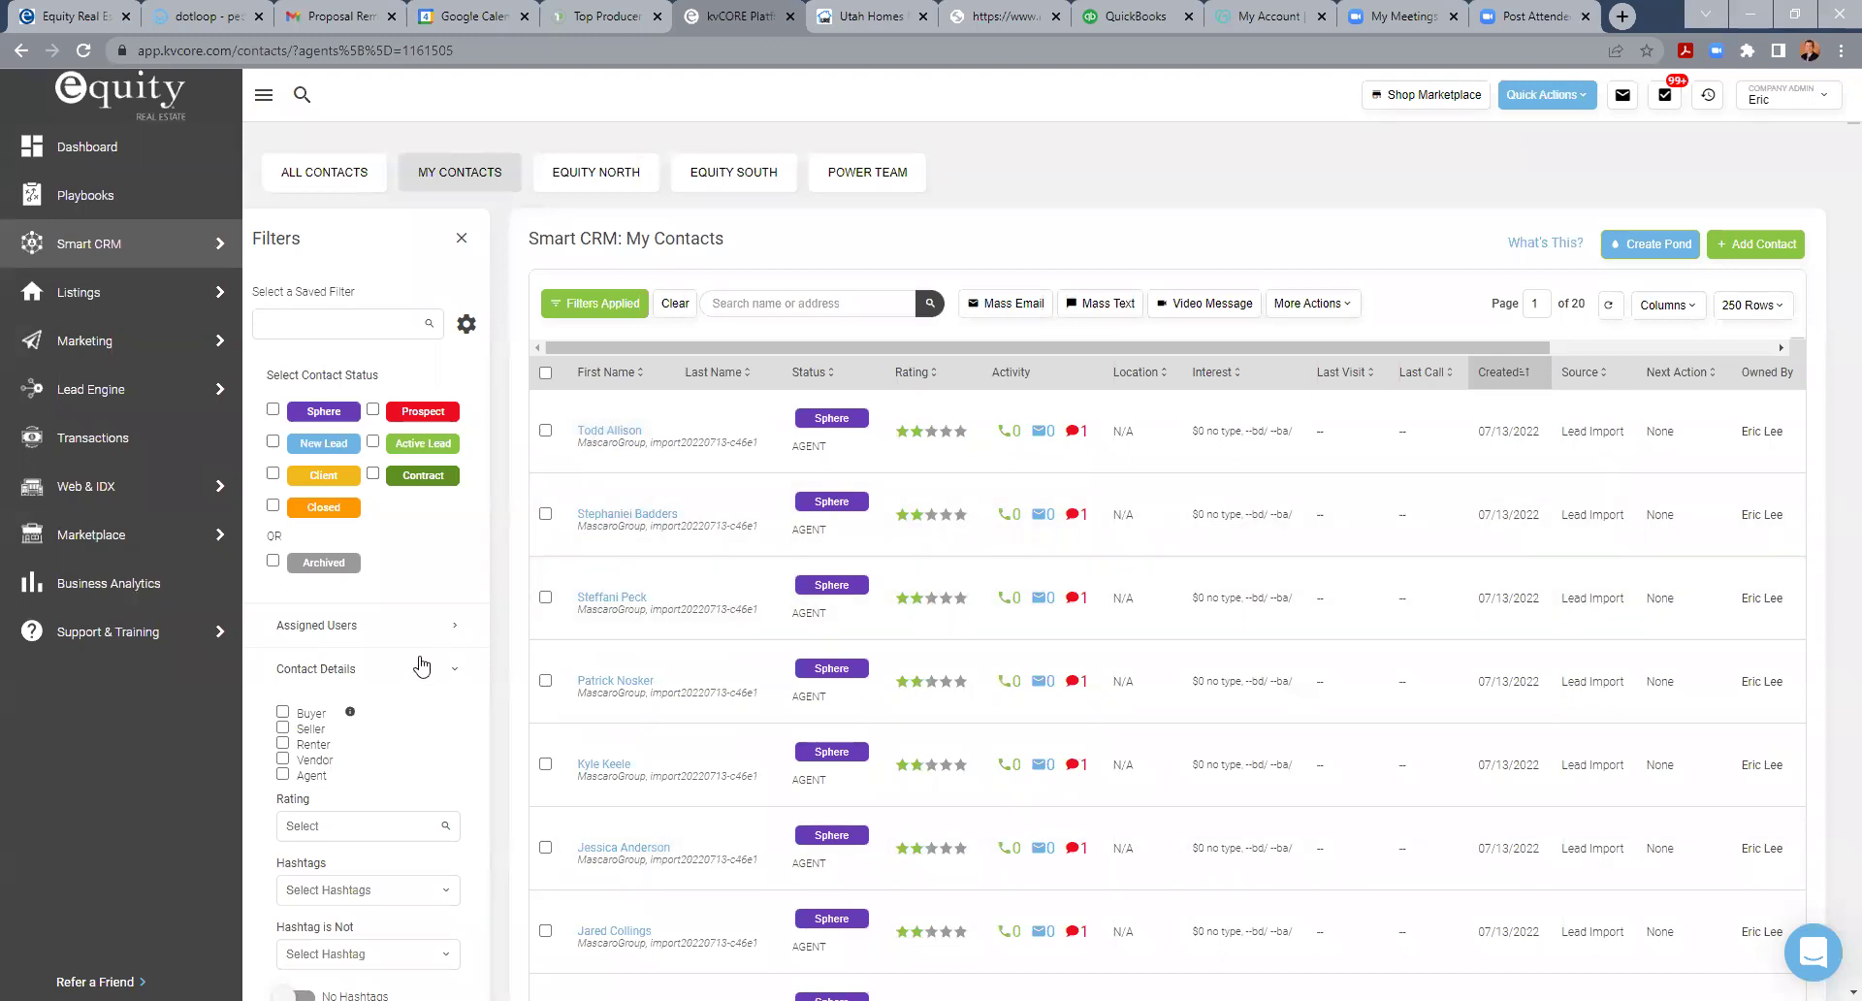
pyautogui.scroll(-2, 415, 659)
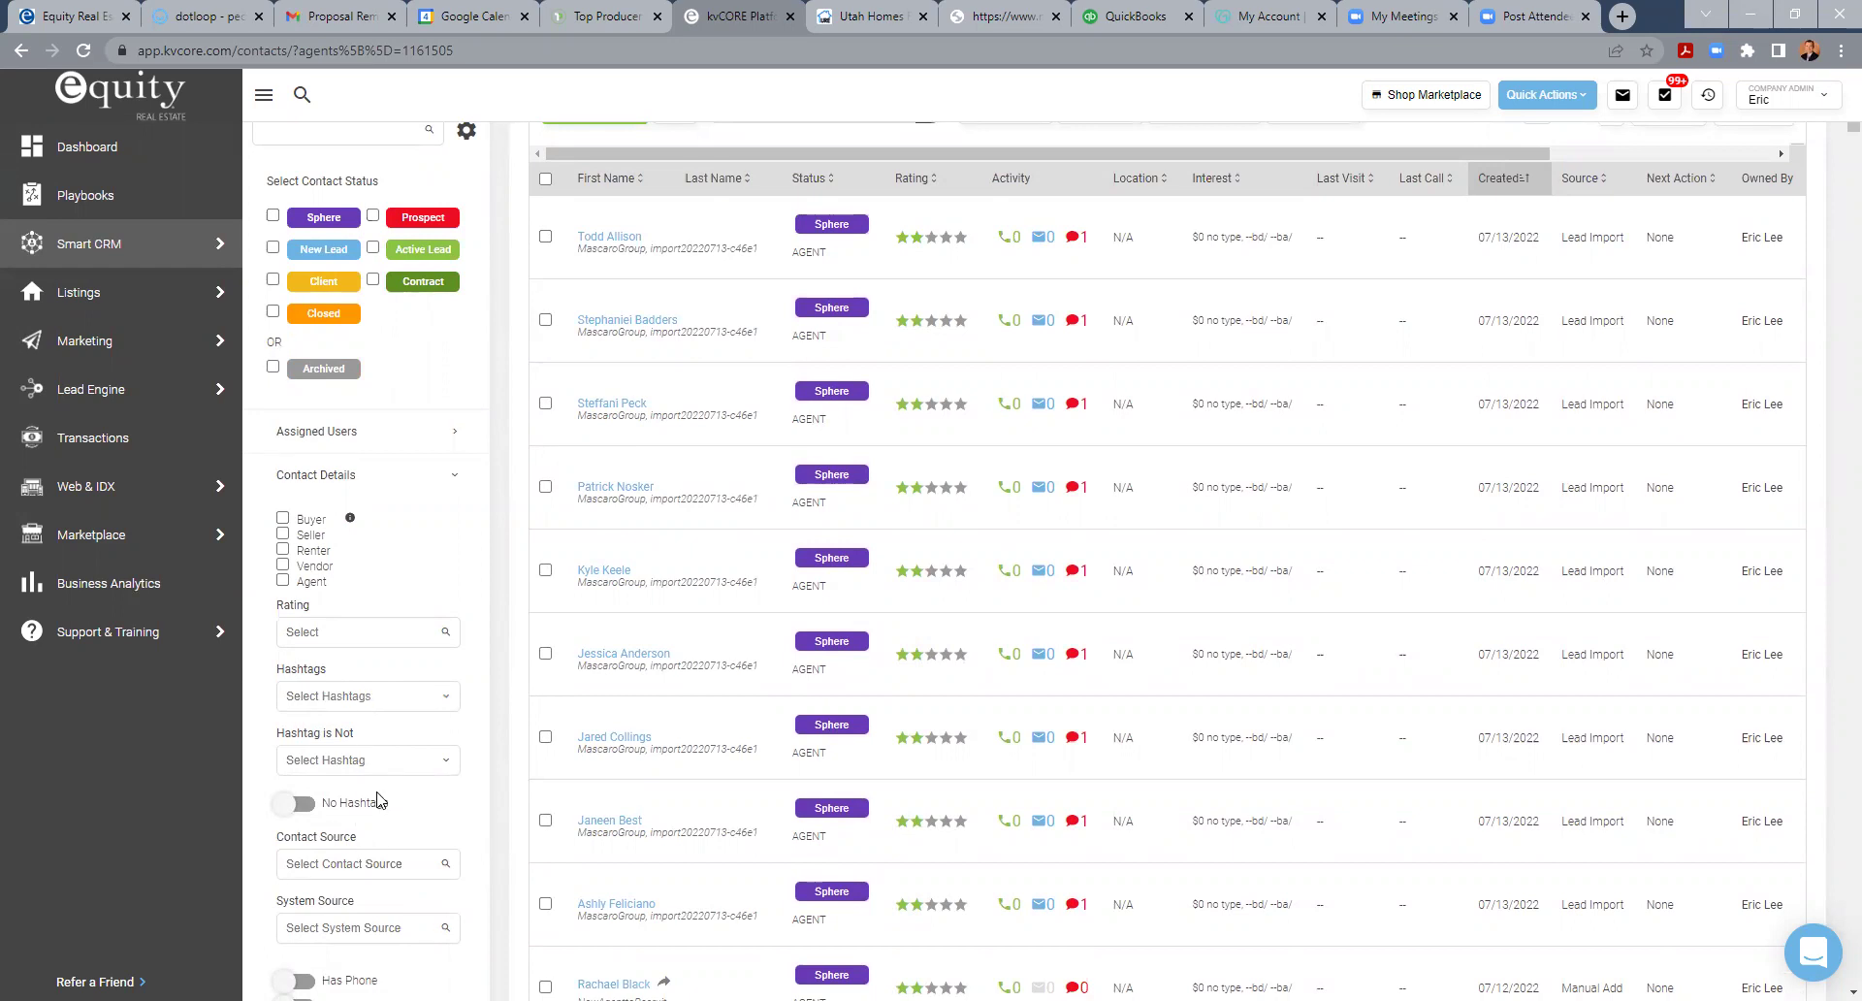
pyautogui.scroll(2, 404, 751)
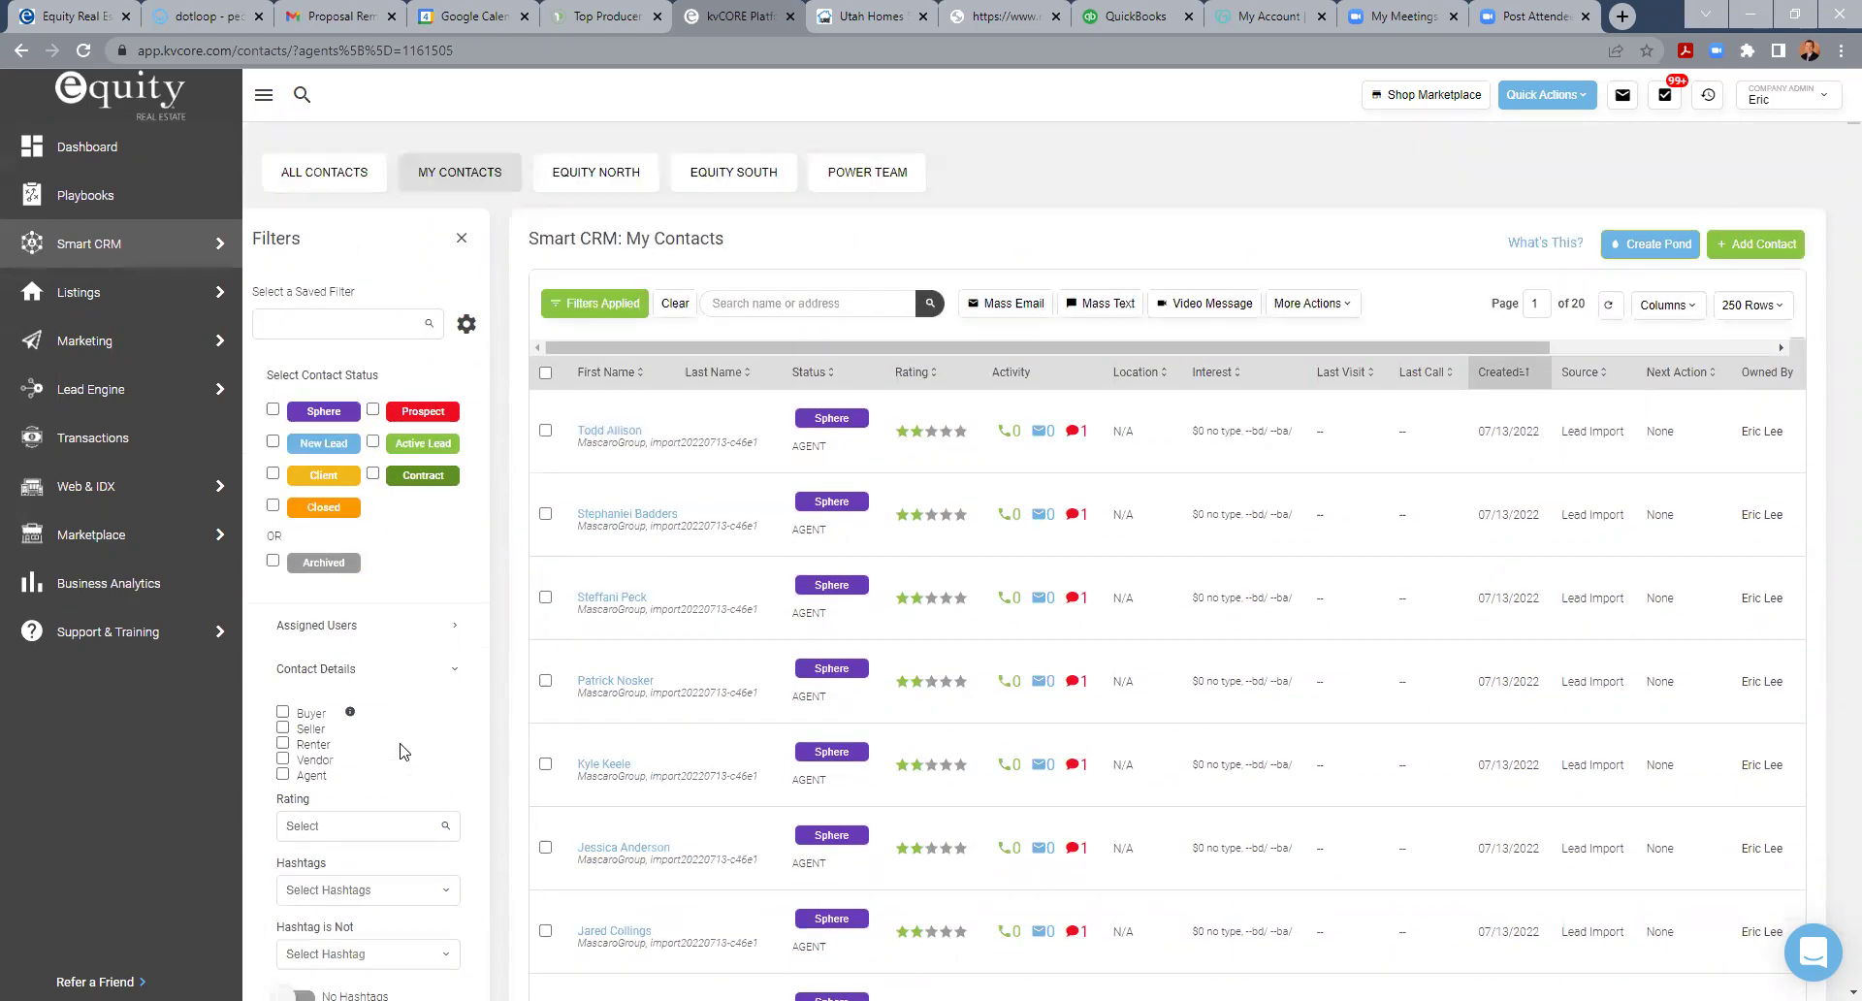
pyautogui.scroll(-7, 406, 731)
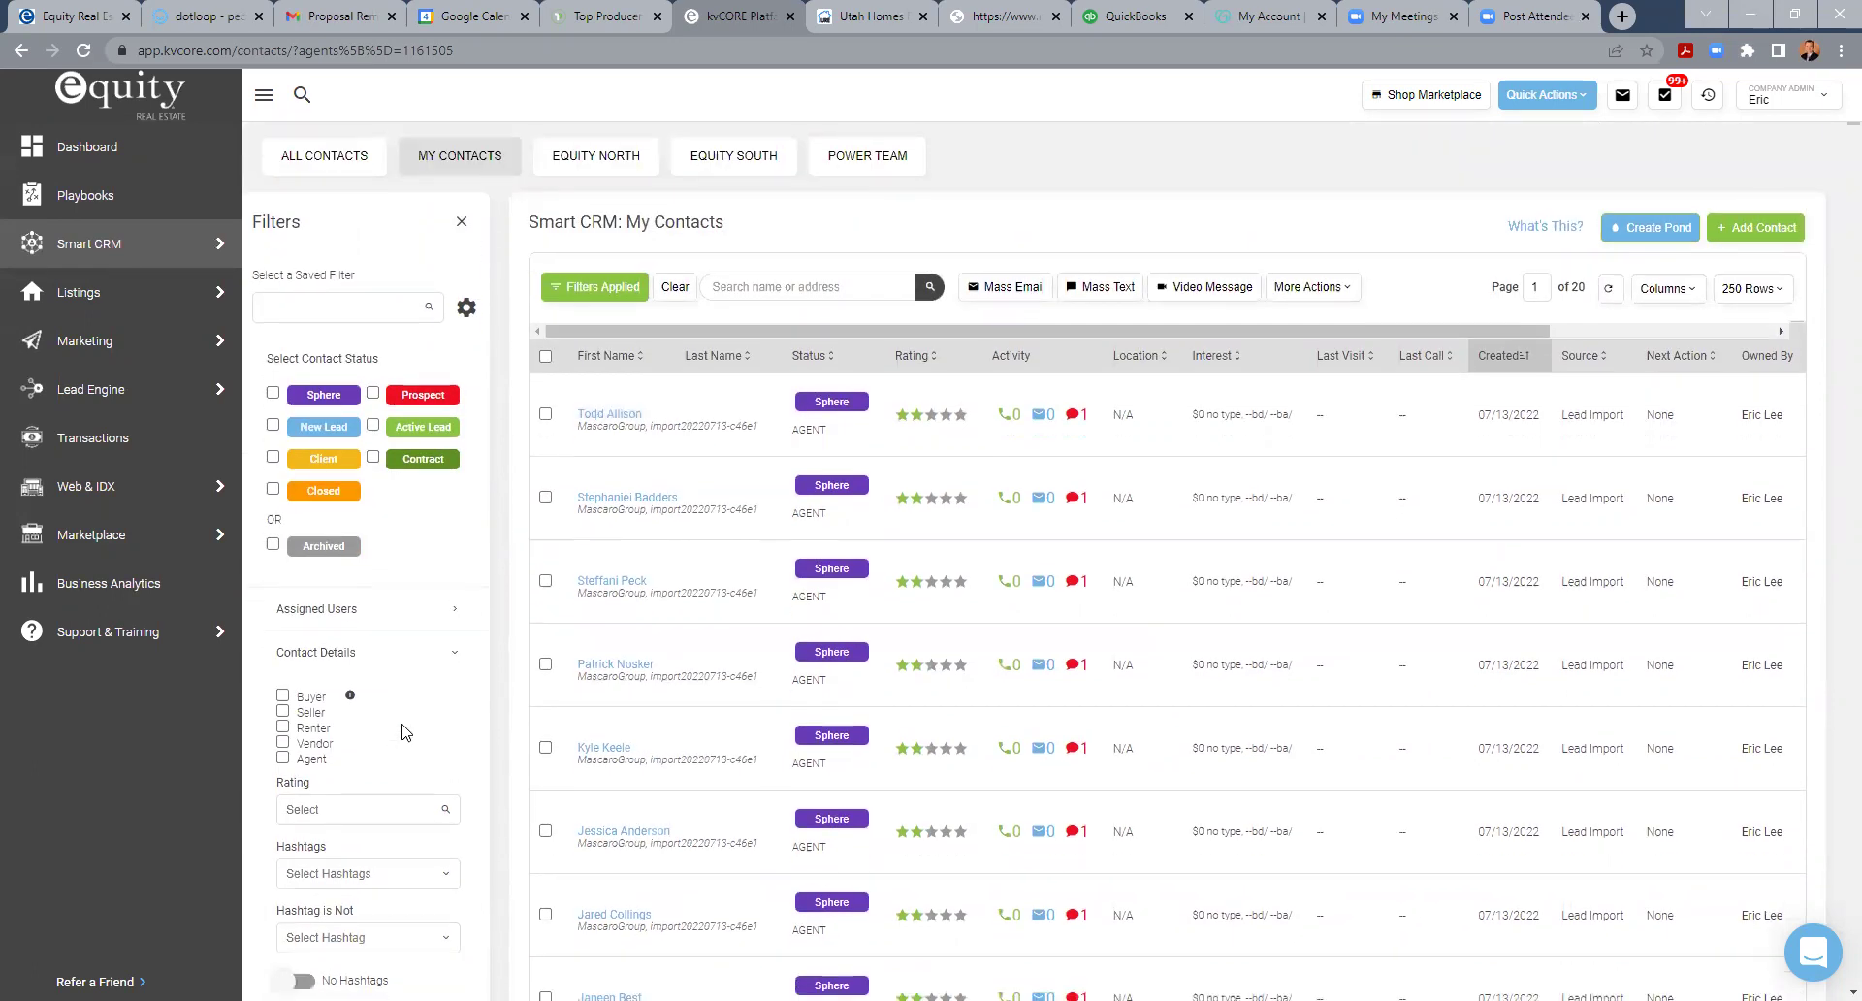
pyautogui.scroll(-1, 402, 733)
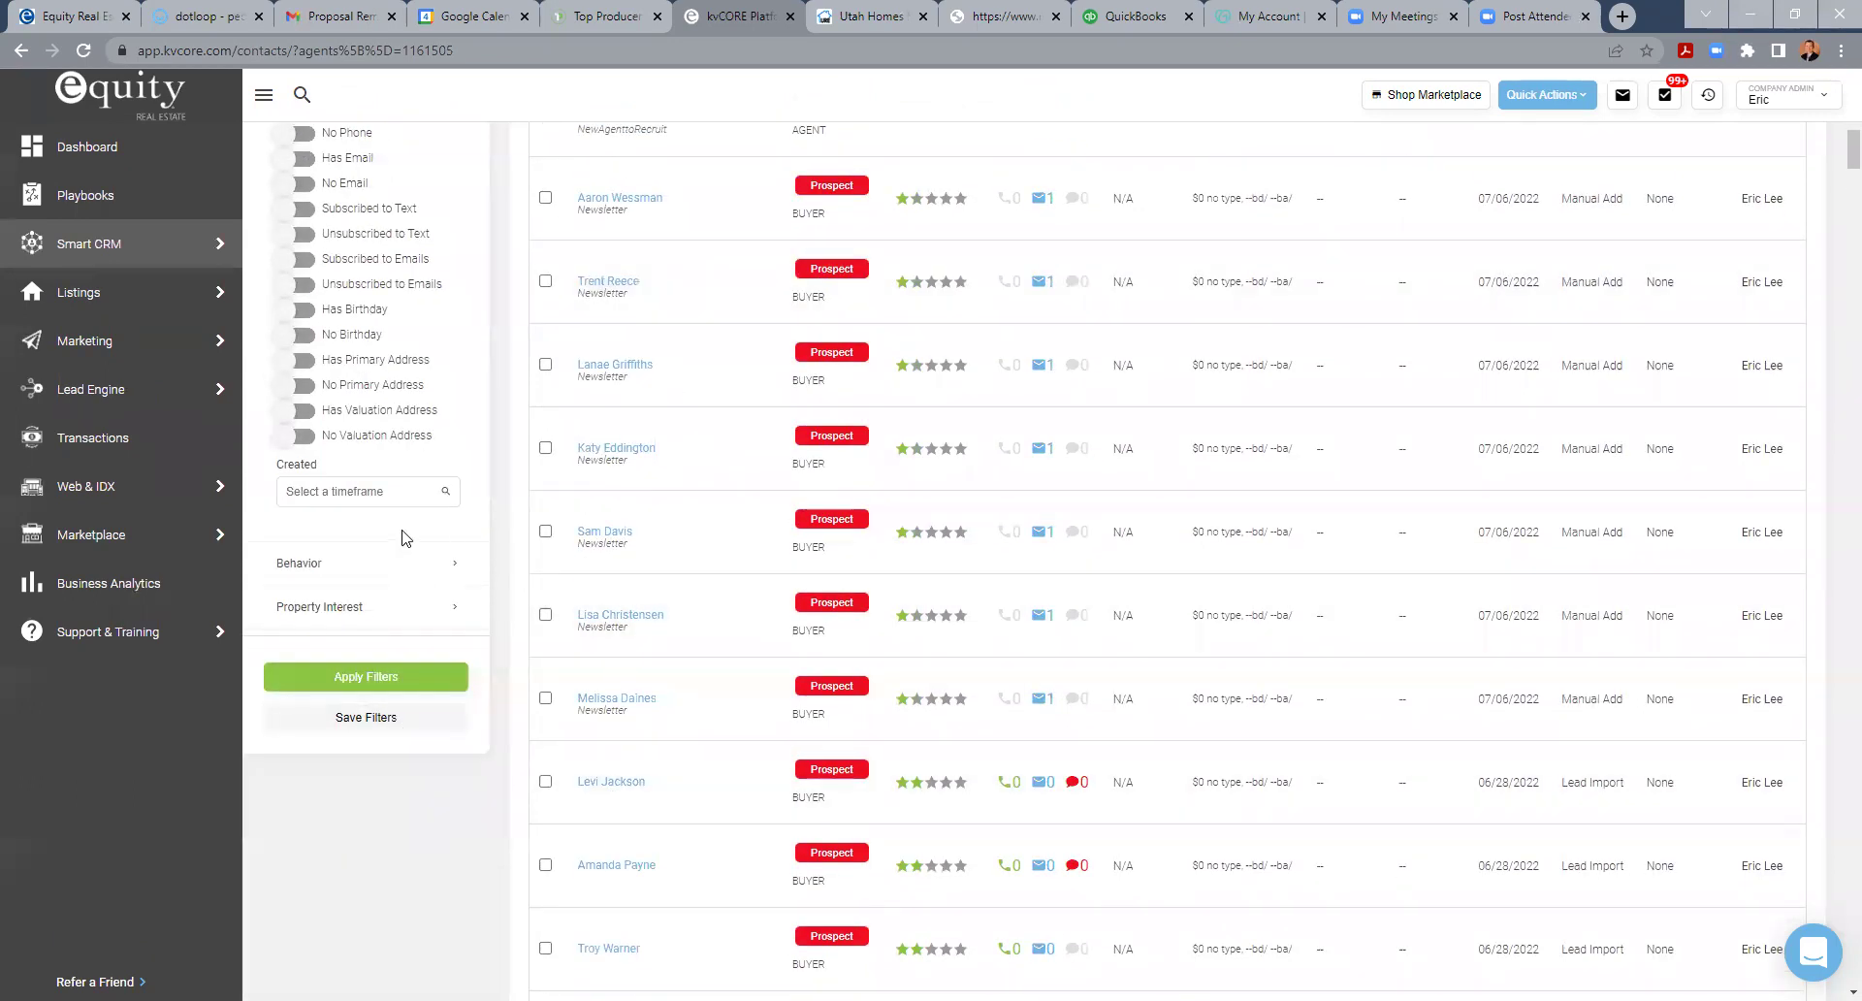
pyautogui.scroll(10, 398, 524)
pyautogui.click(466, 326)
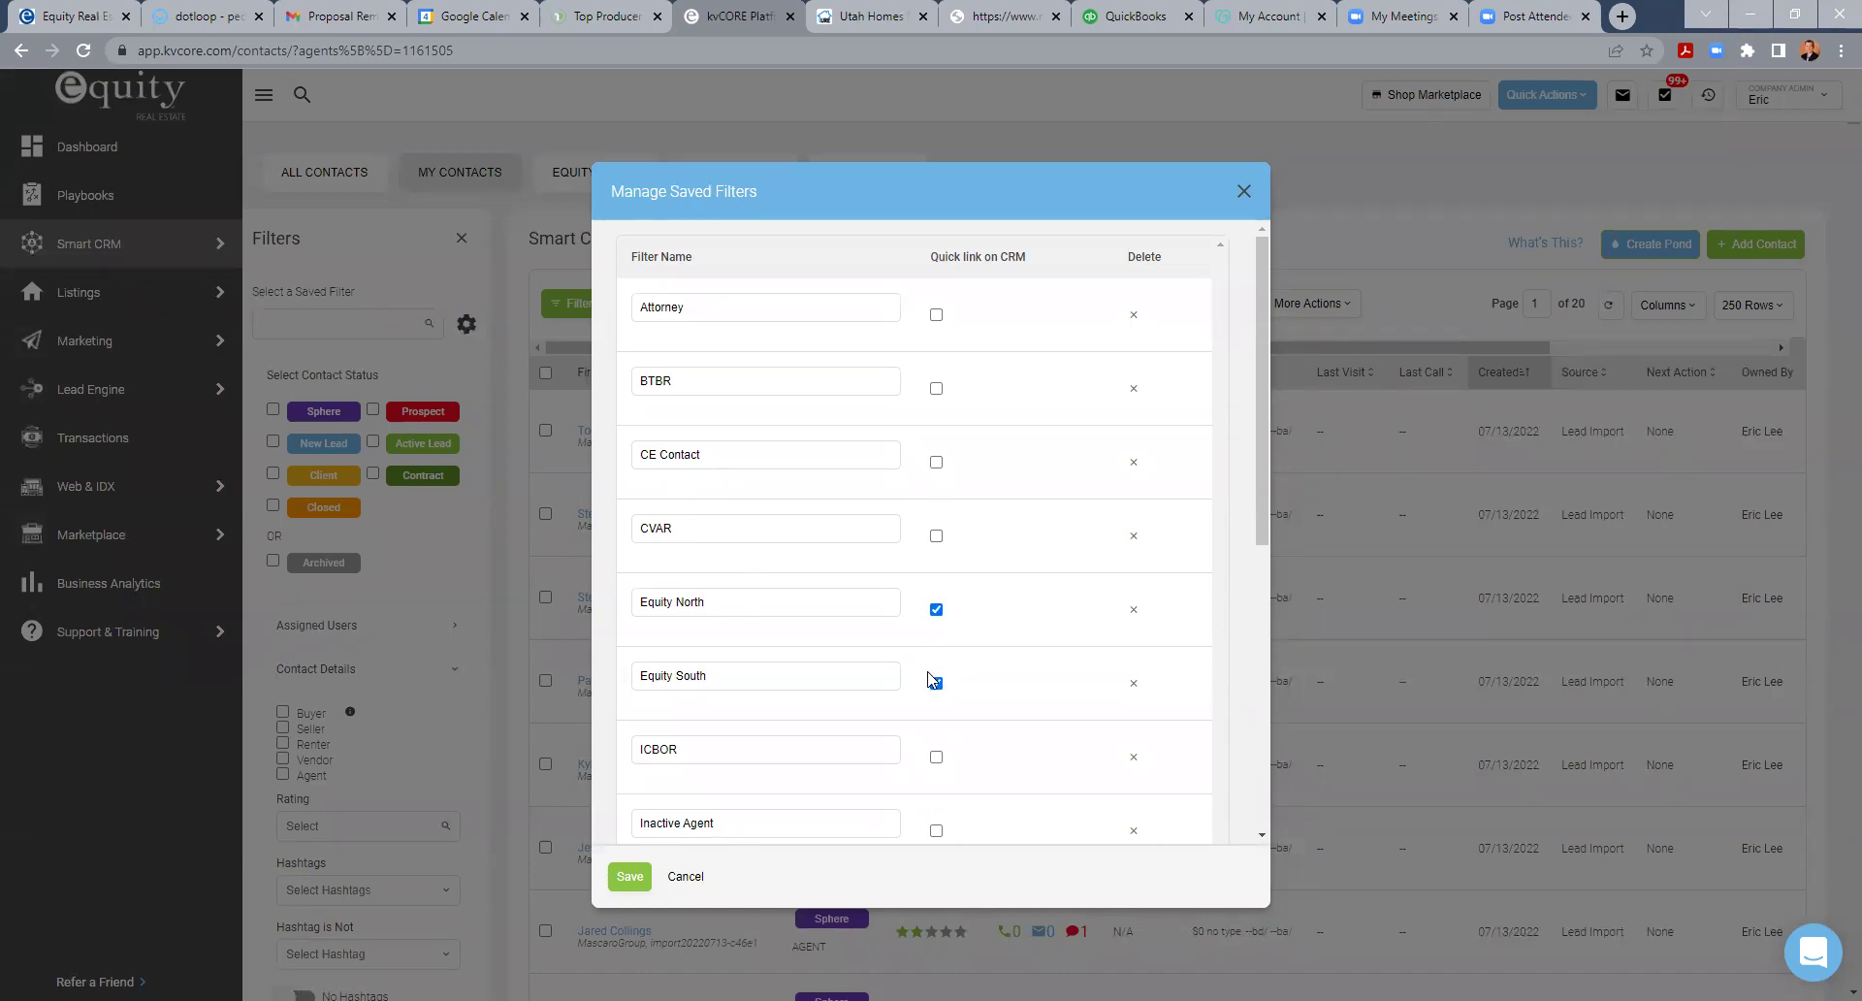
# - Close the Manage Saved Filters dialog to return to the My Contacts list
pyautogui.click(1244, 194)
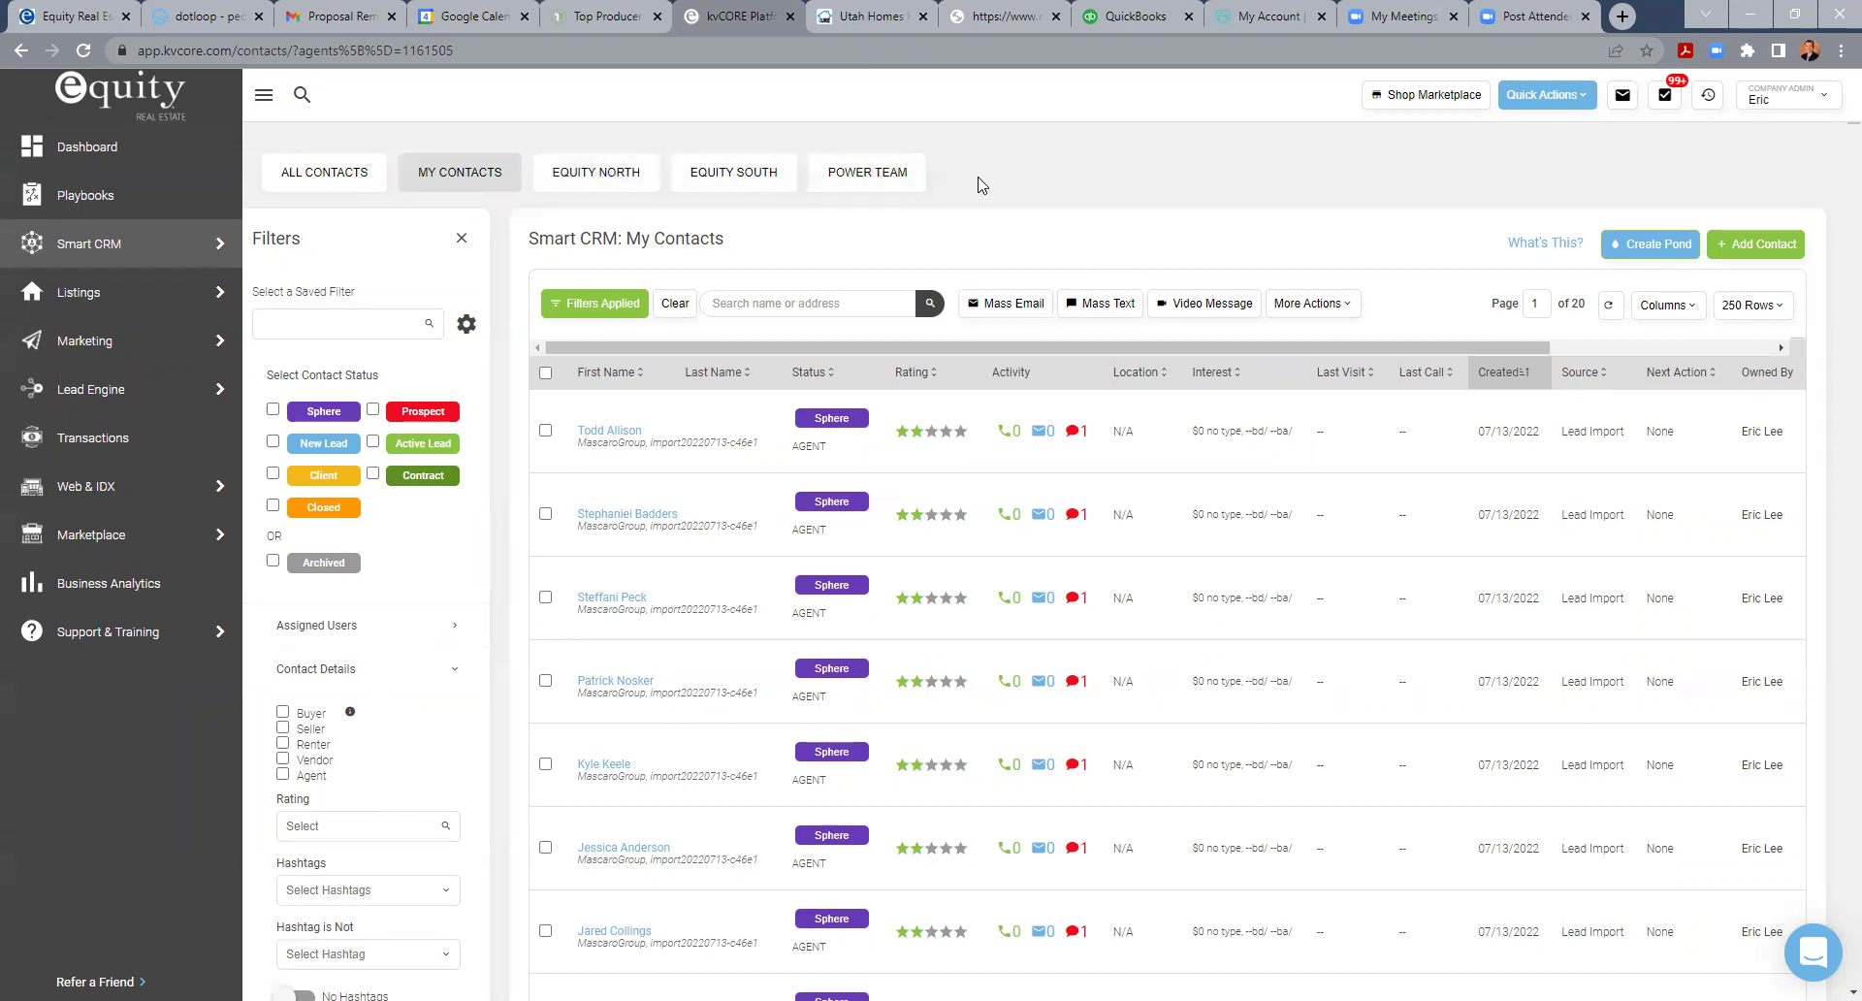
# - Close the filters panel and open the first contact's record on its Profile Details
pyautogui.click(460, 241)
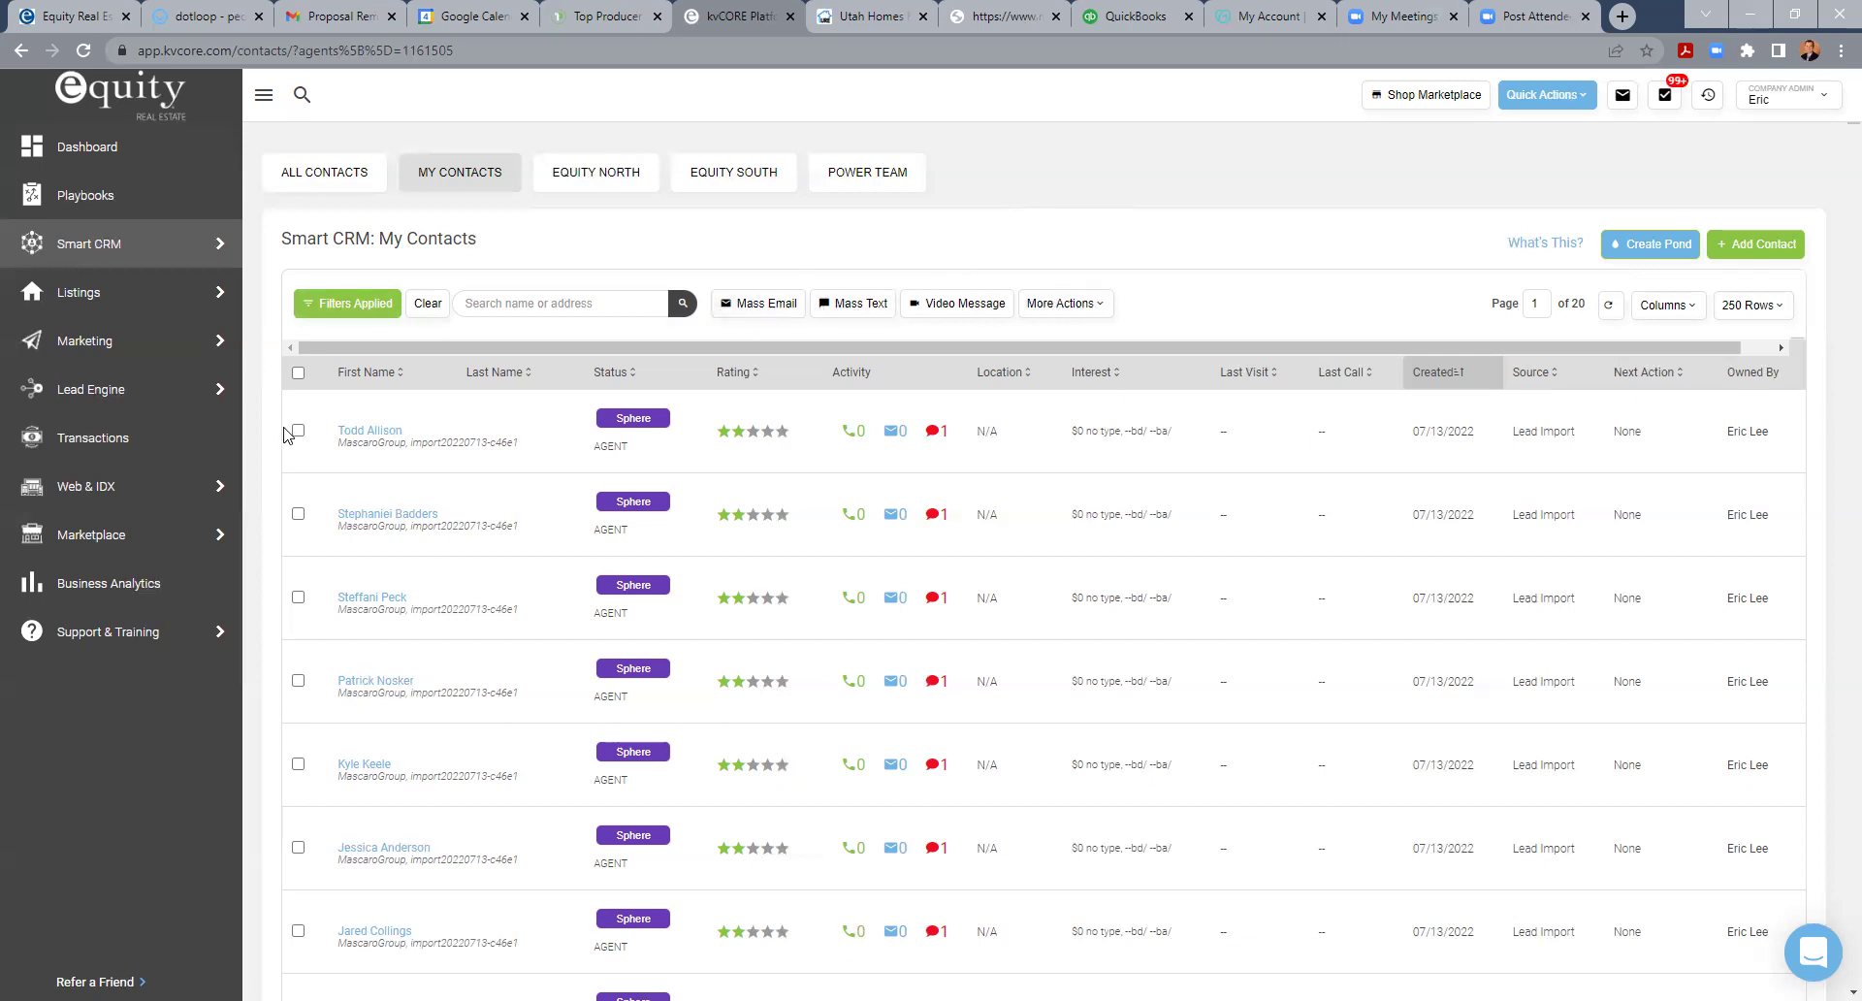
pyautogui.click(367, 432)
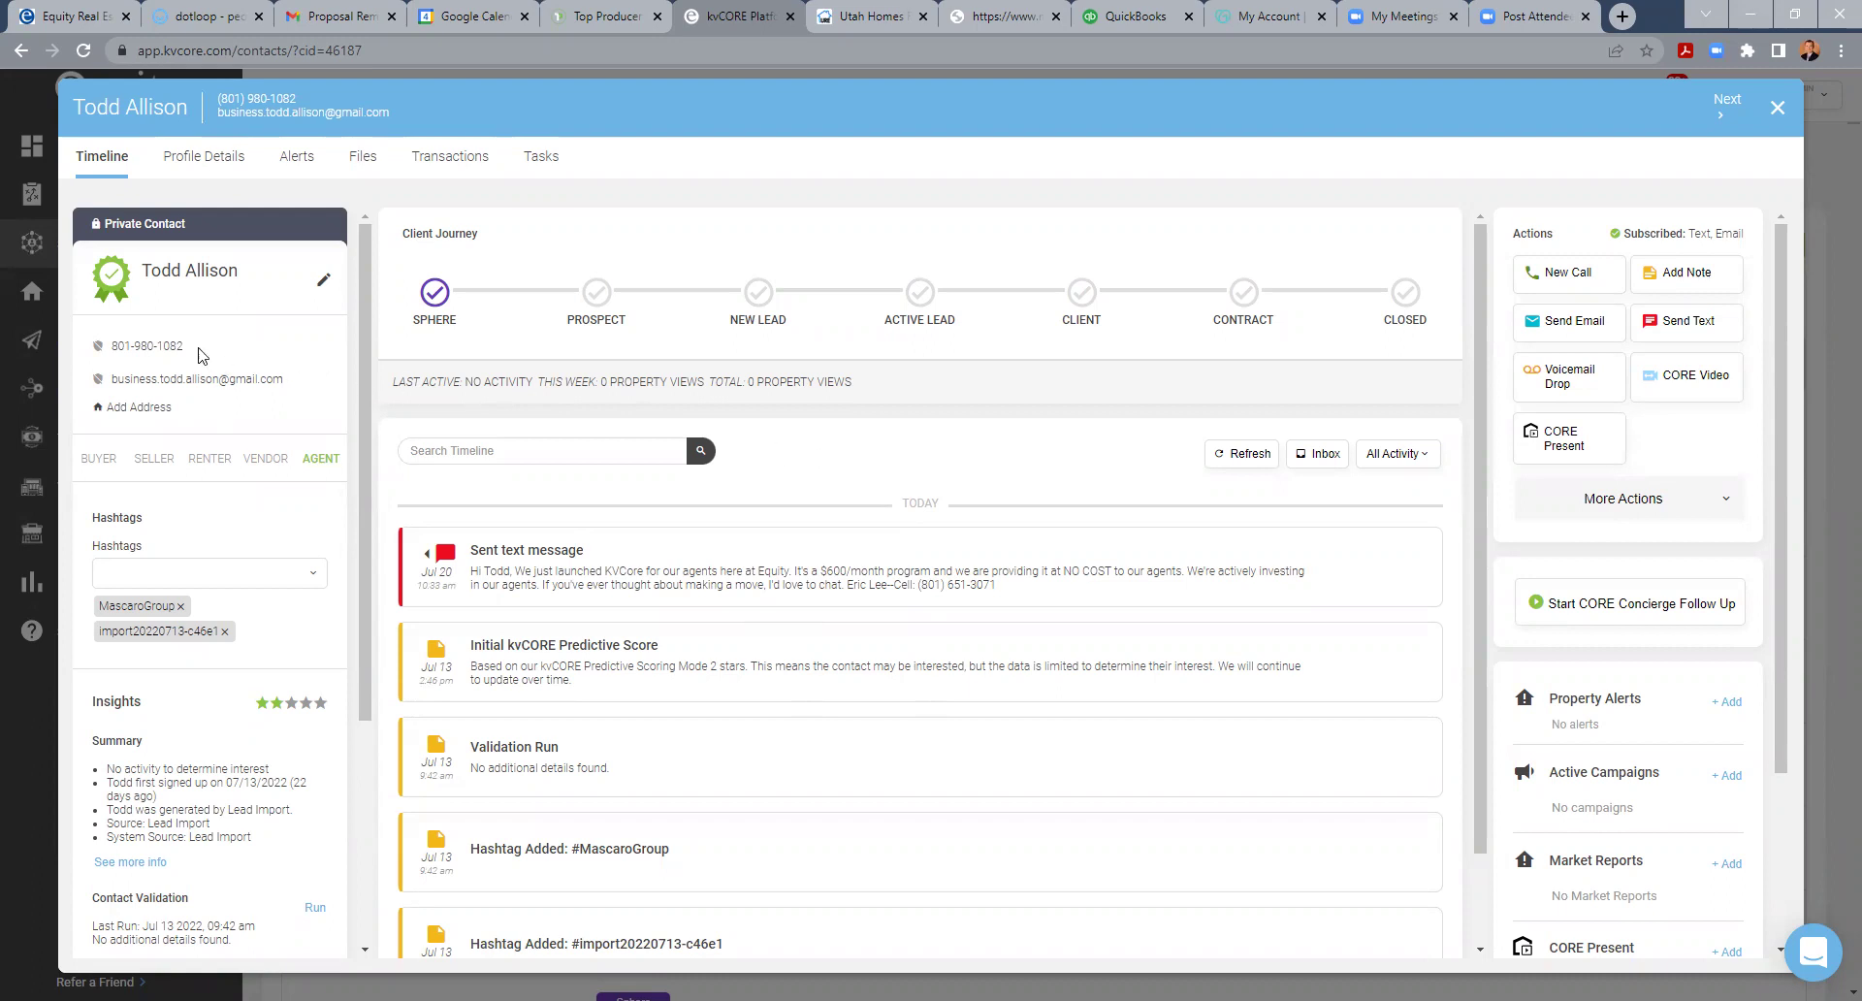
pyautogui.click(218, 161)
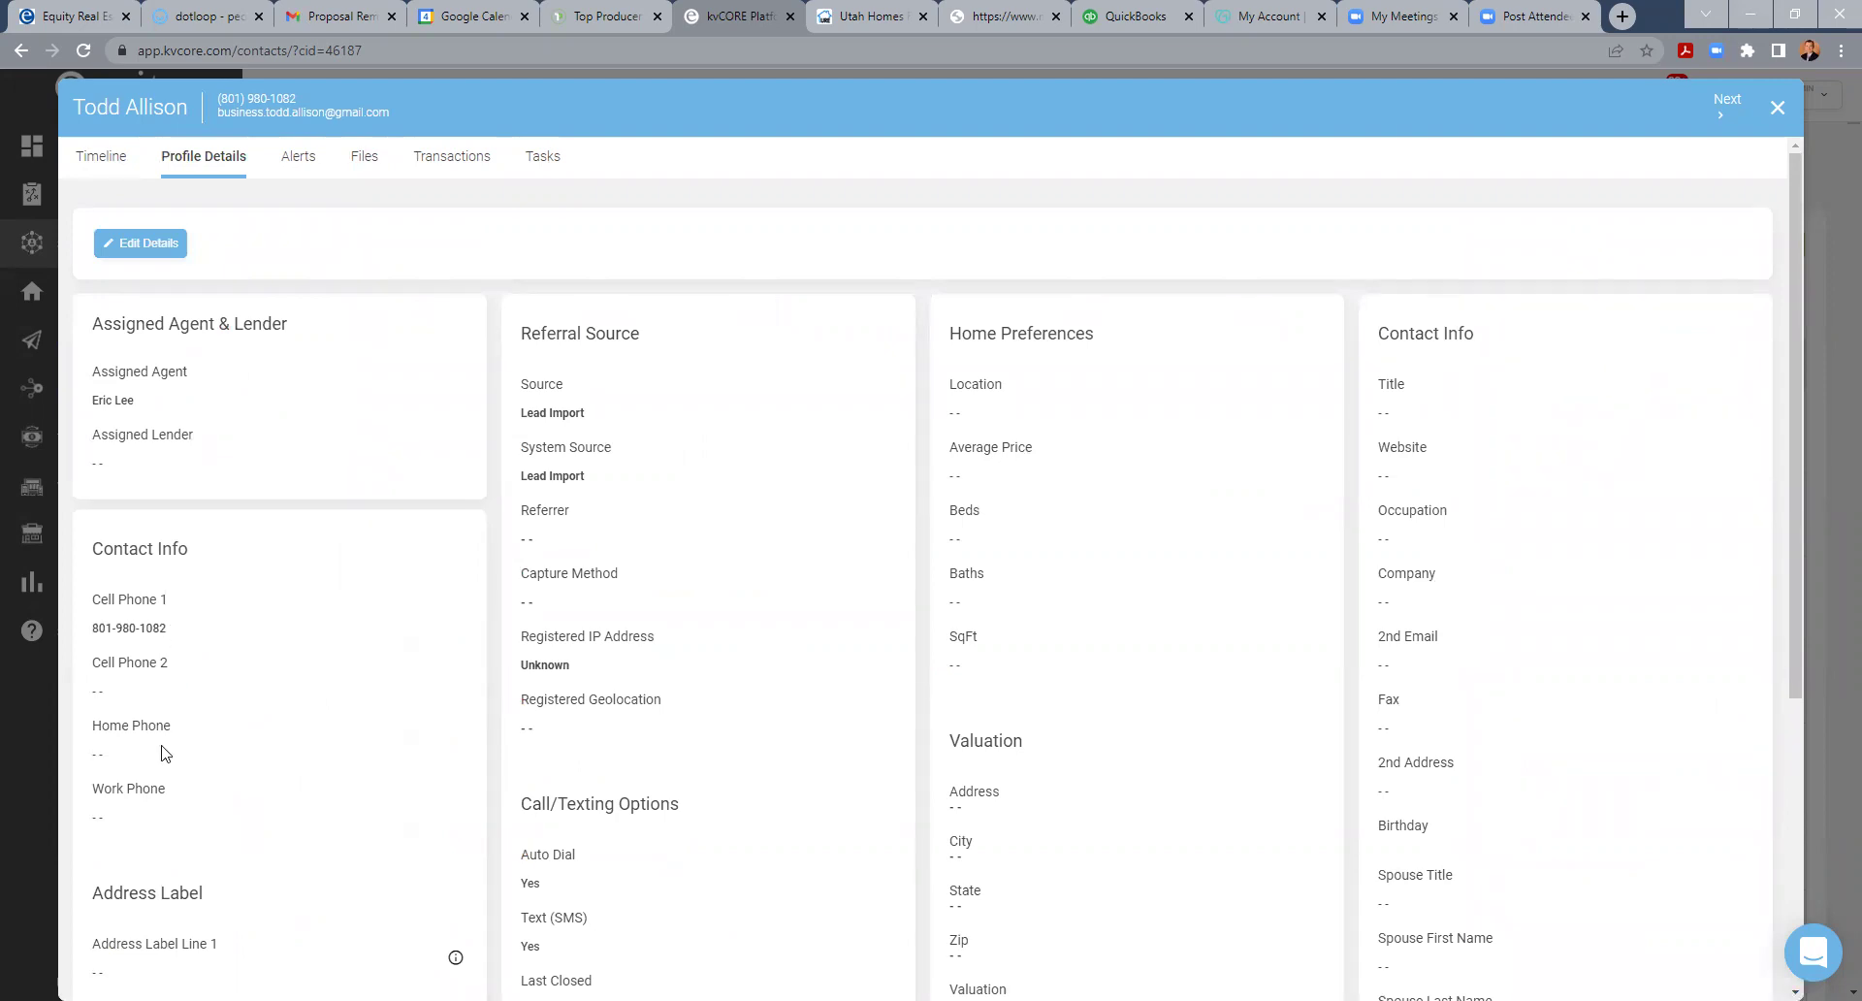
# - Compare the contact's Timeline and Profile Details, including assigned agent and lender, then close the record
pyautogui.click(98, 172)
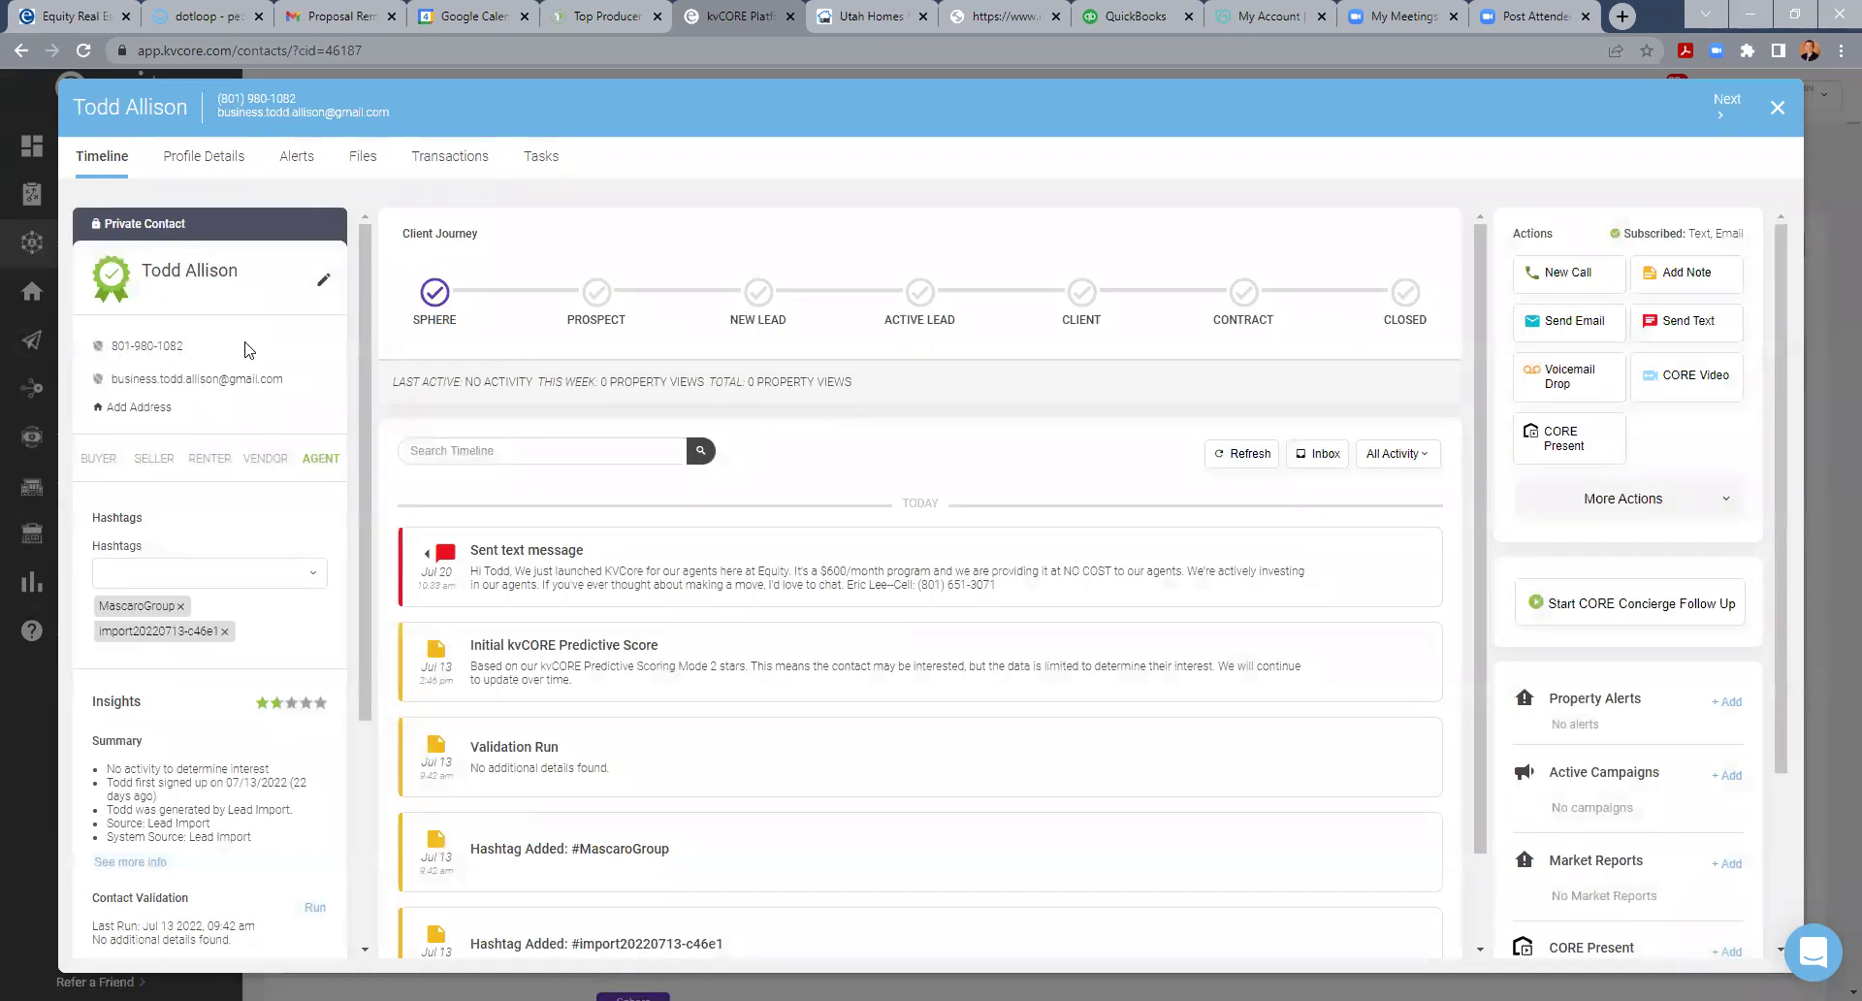
pyautogui.click(224, 169)
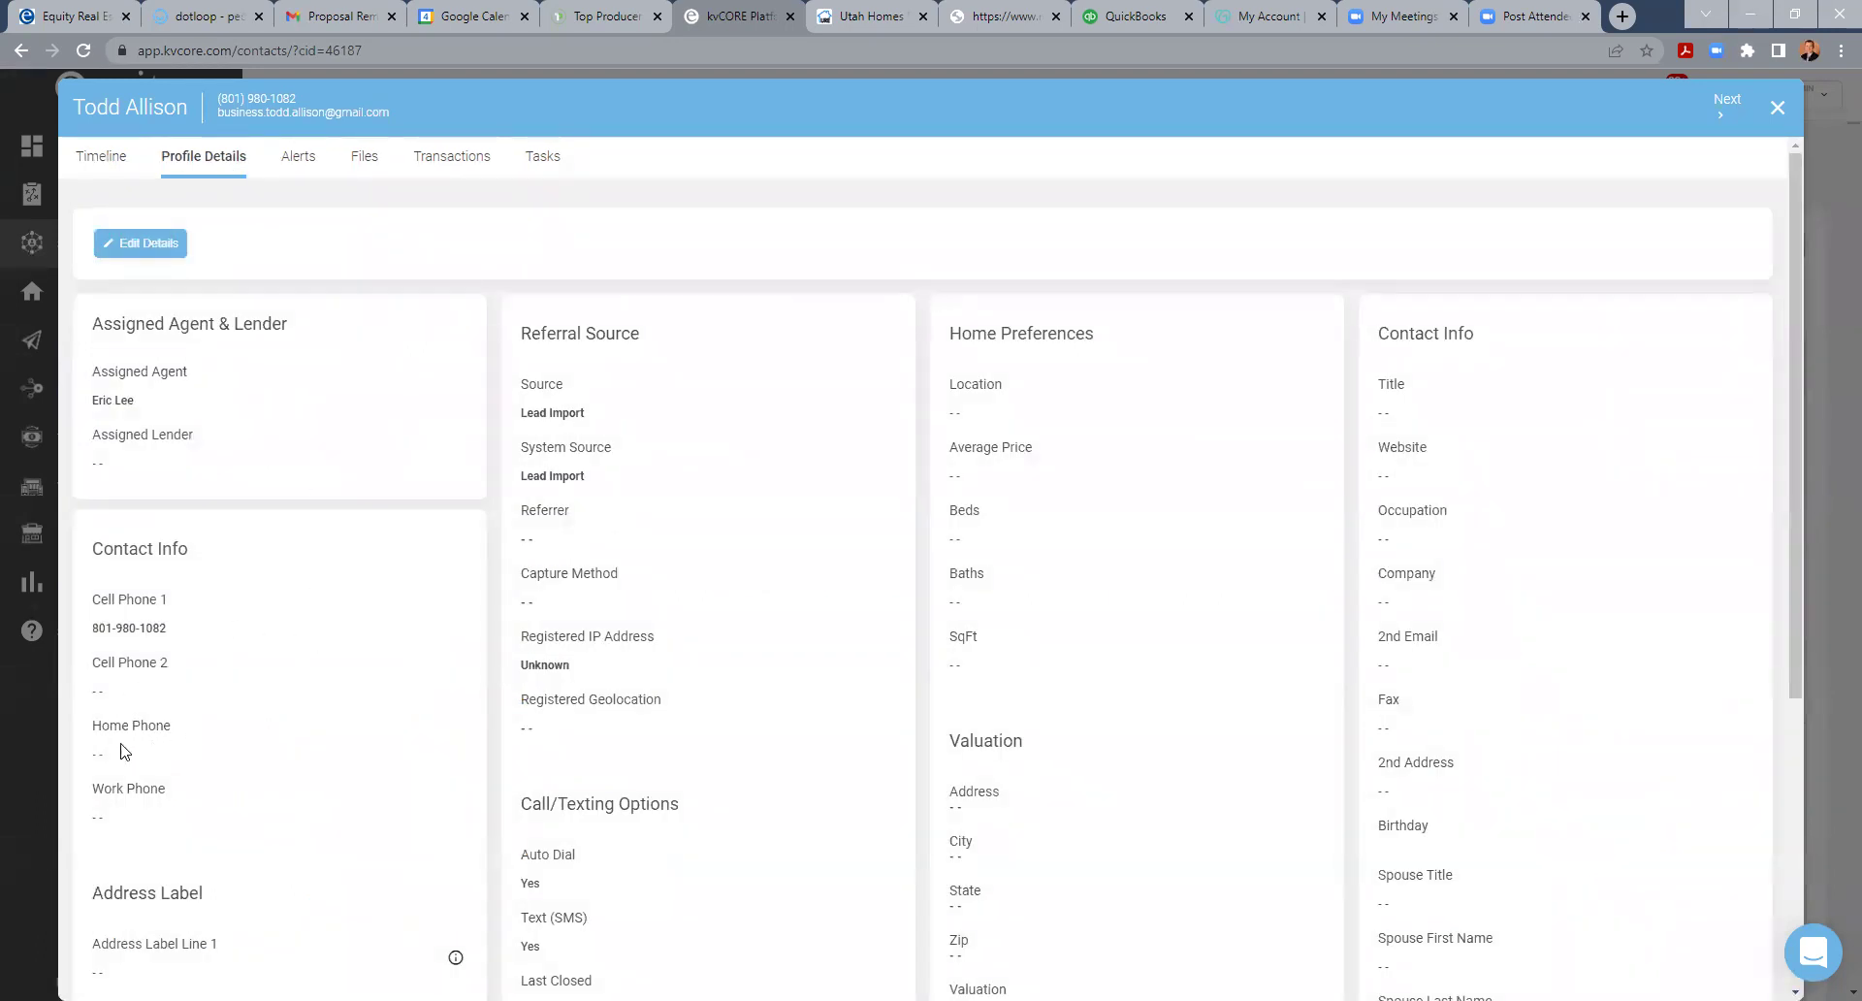
pyautogui.click(97, 163)
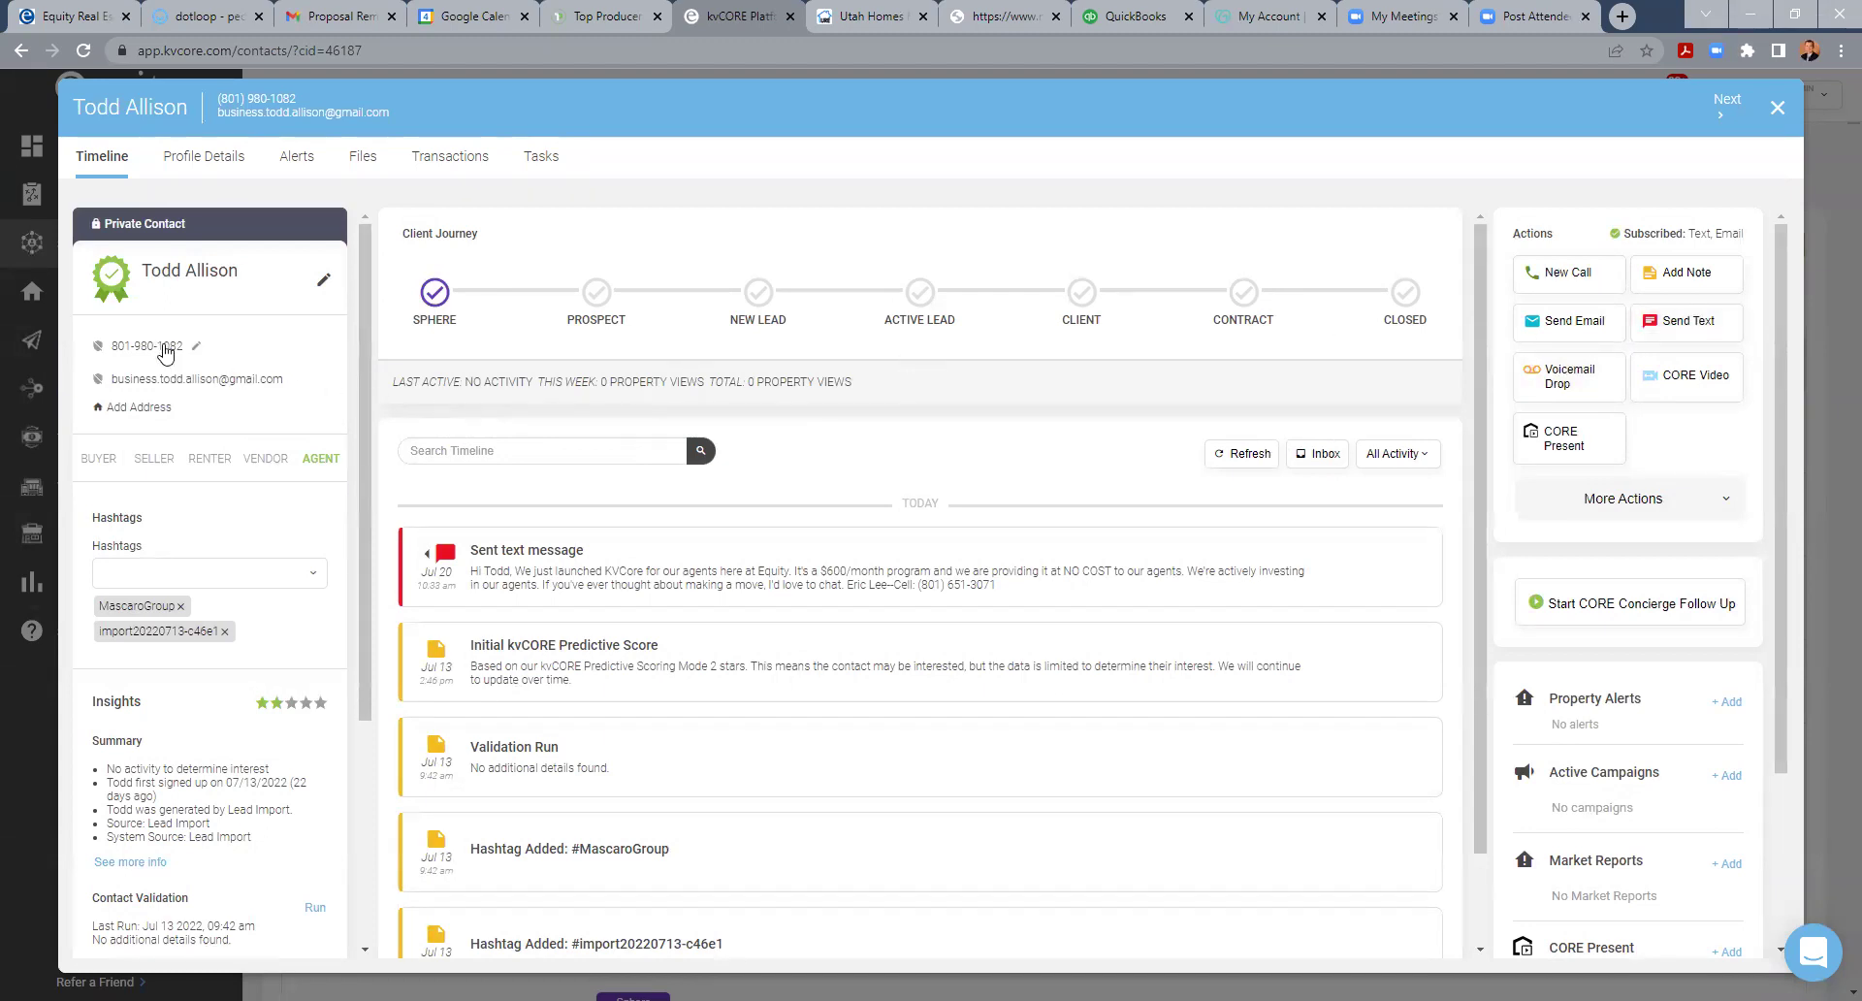
pyautogui.click(183, 161)
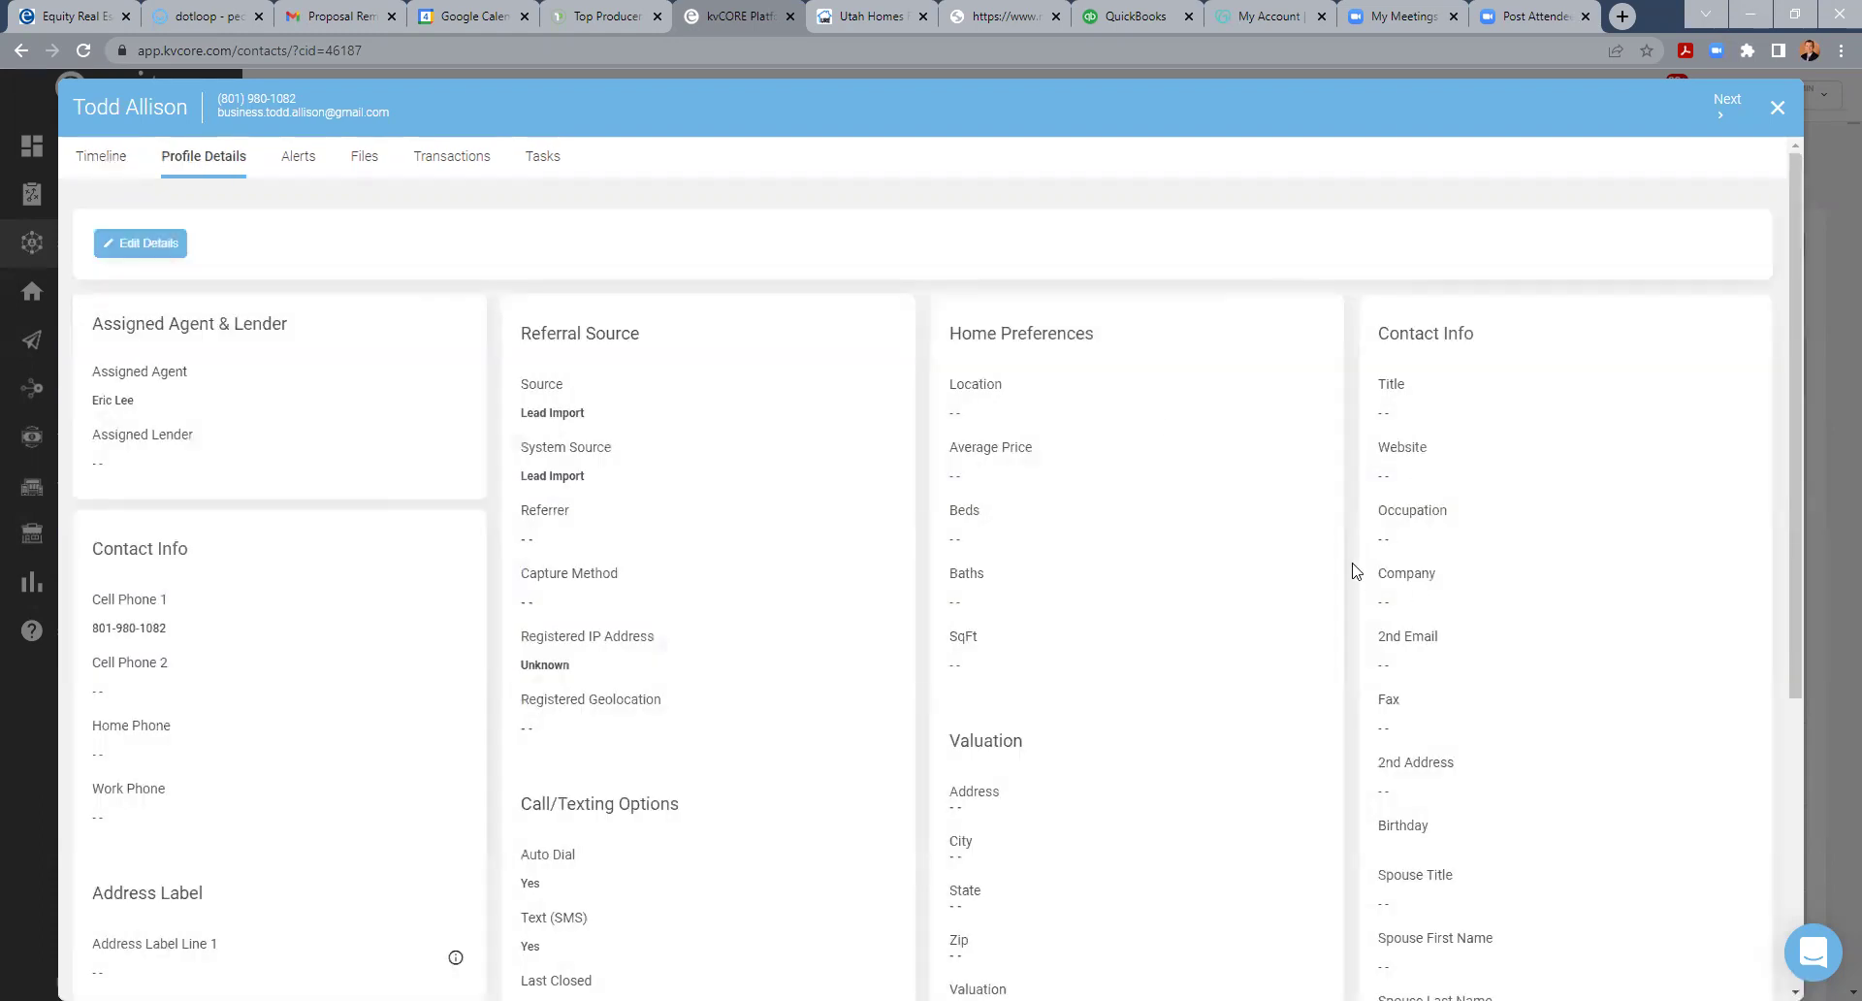
pyautogui.scroll(-1, 1414, 844)
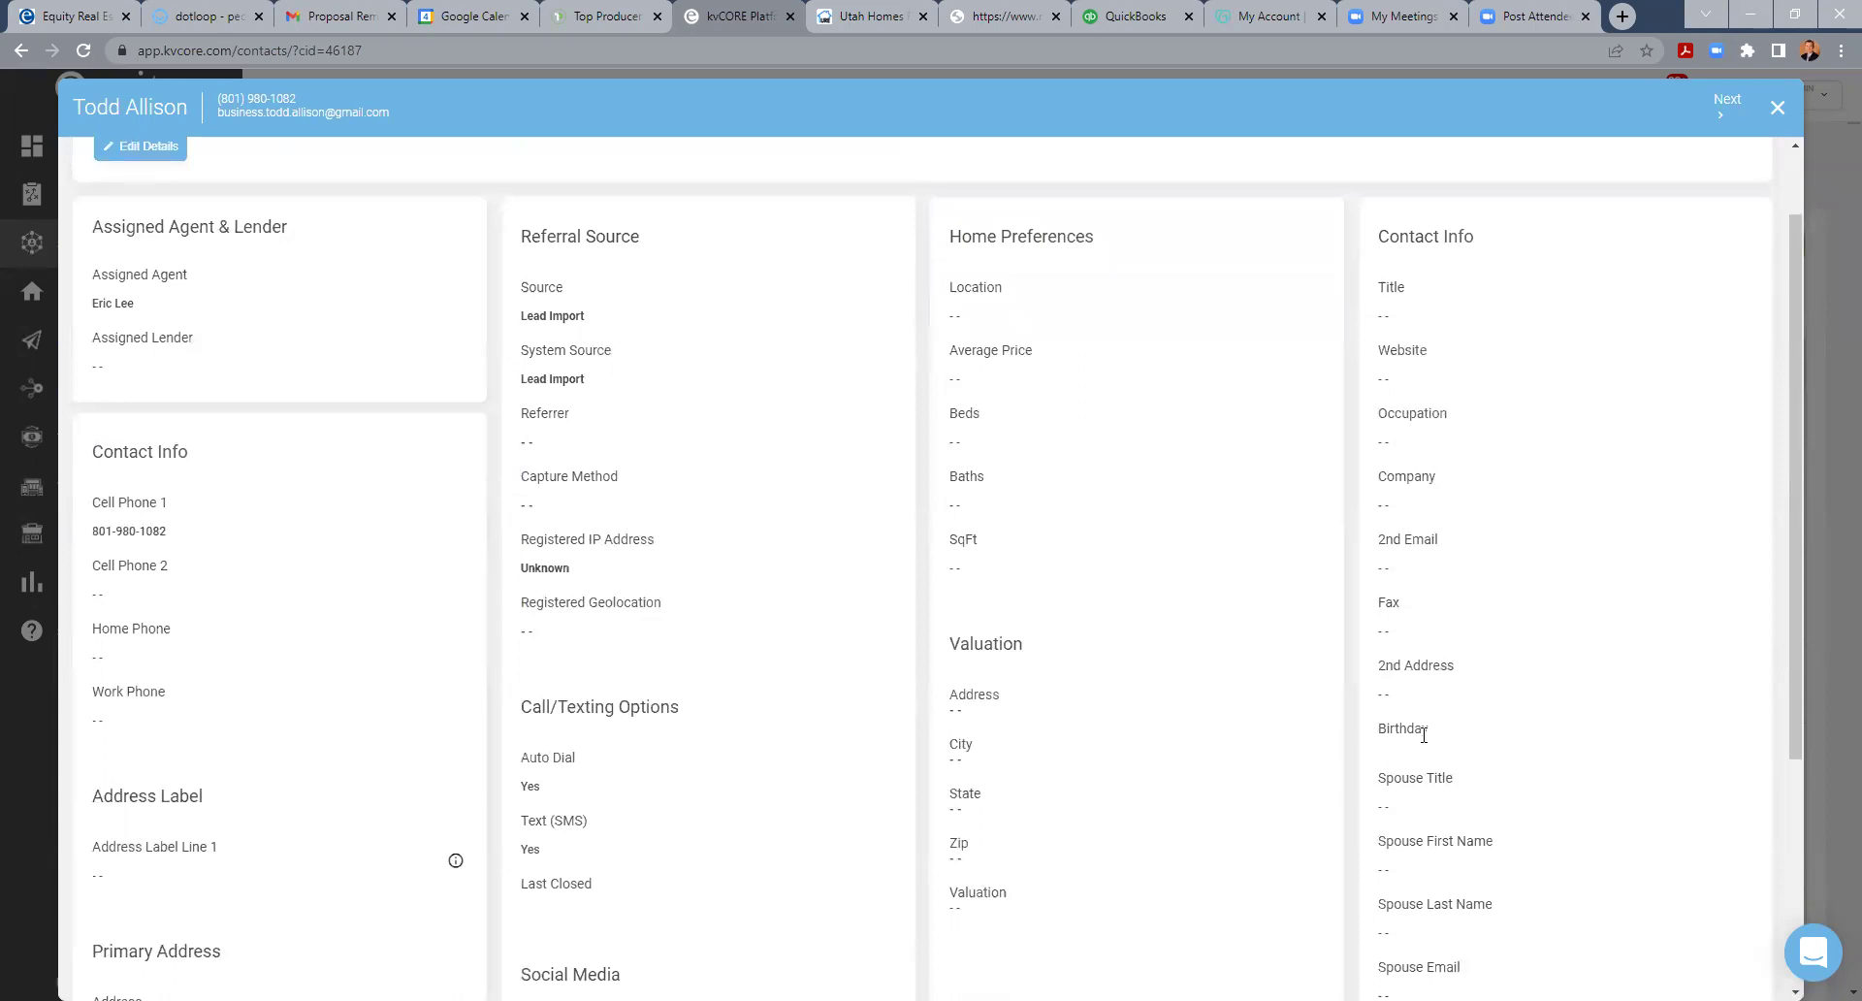
pyautogui.scroll(-3, 1423, 737)
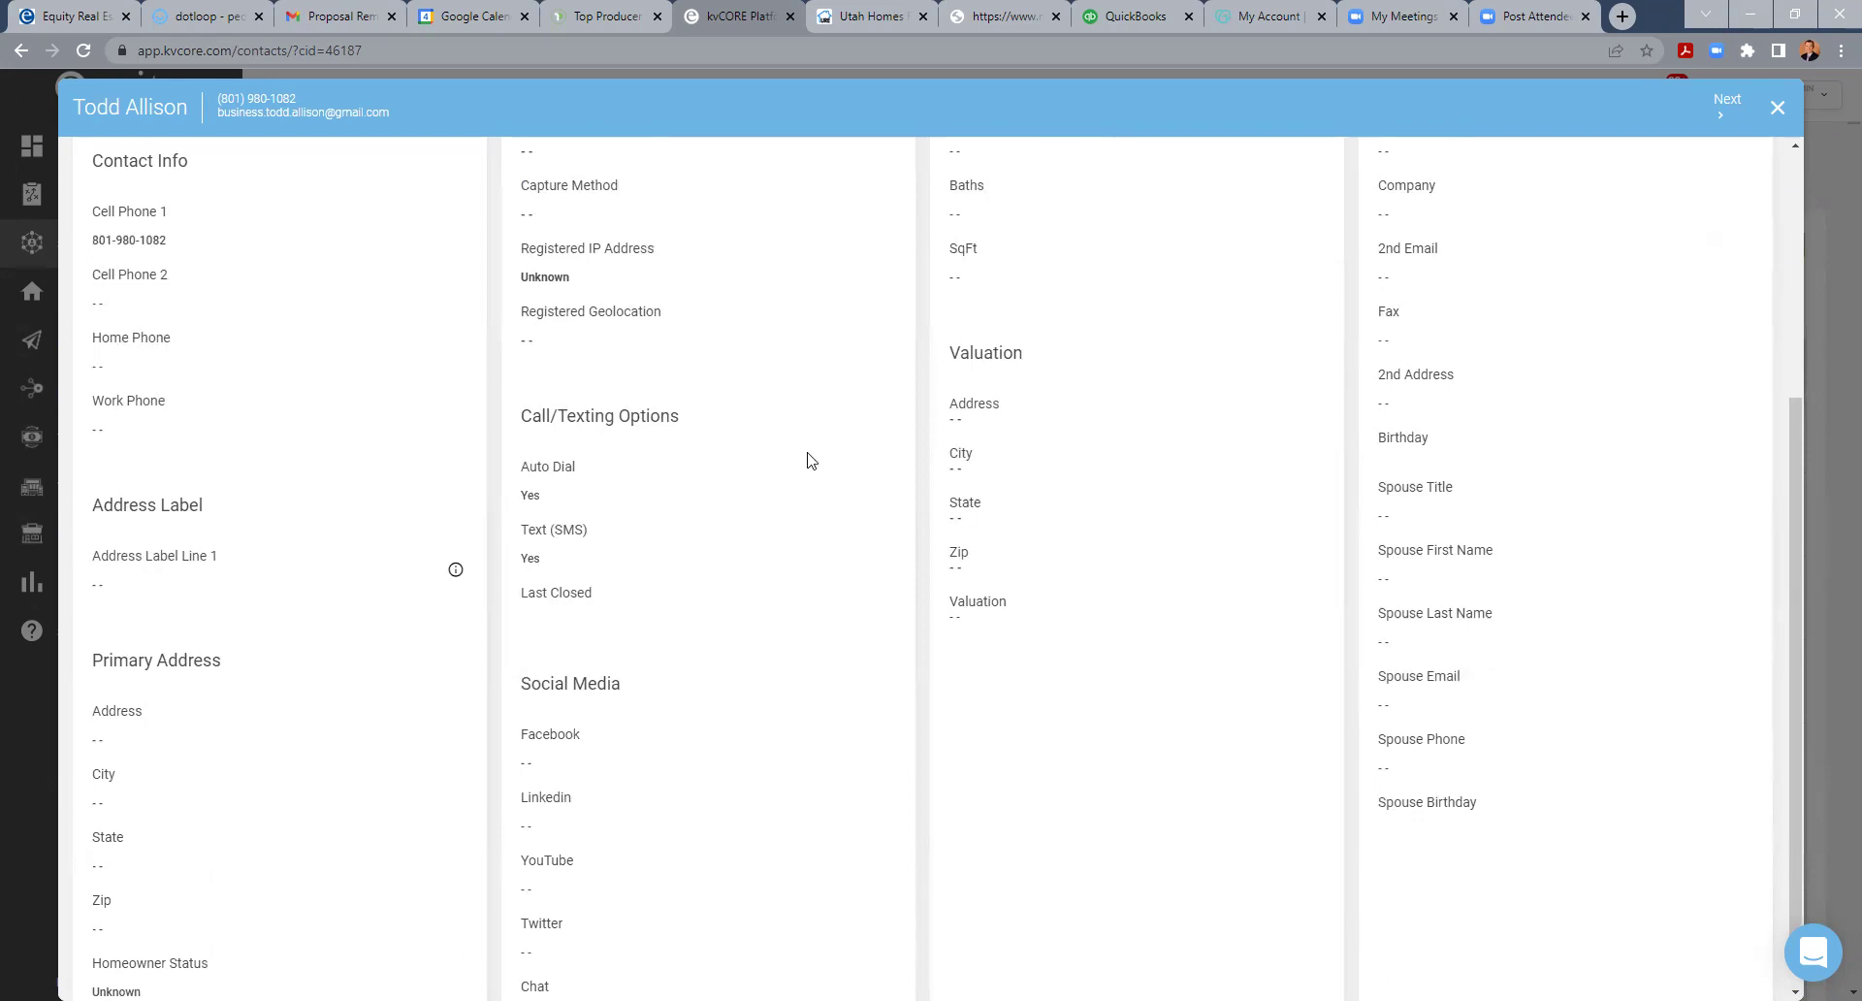
pyautogui.scroll(4, 1469, 328)
pyautogui.click(1777, 107)
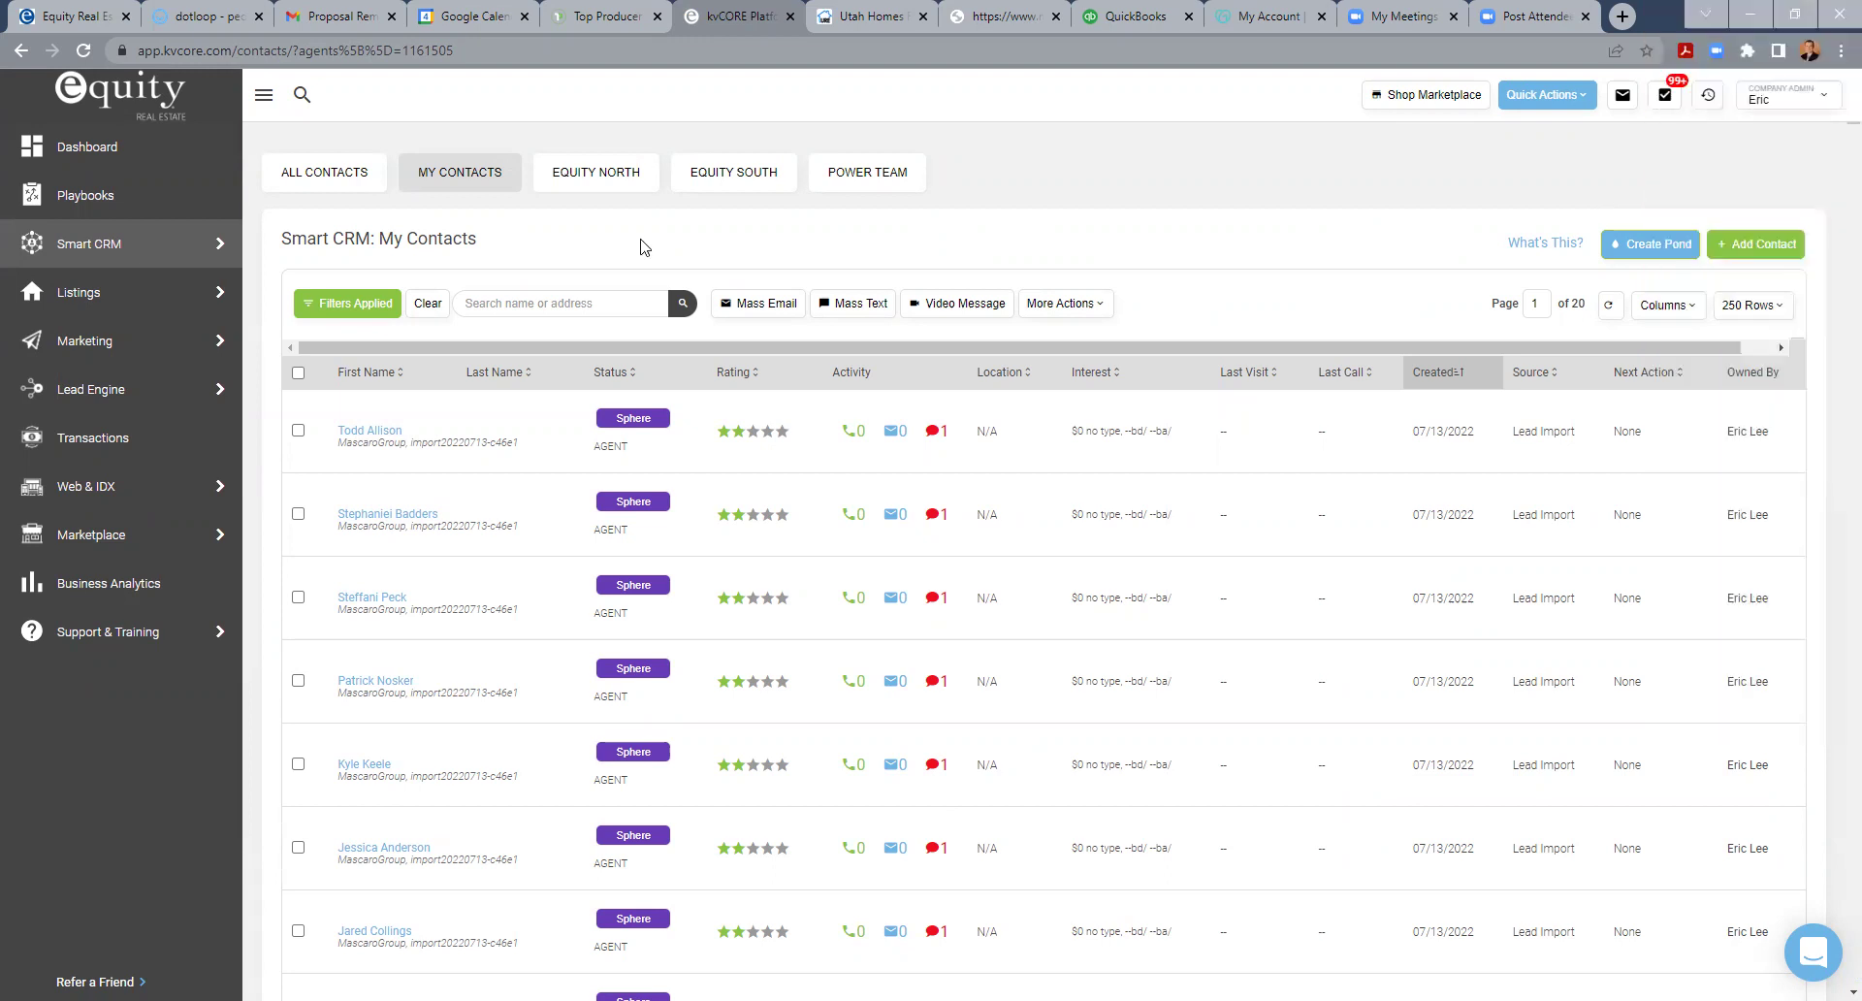
# - Go to Marketing > Smart Campaigns to view the default campaigns like Default Active Buyer
pyautogui.moveTo(238, 353)
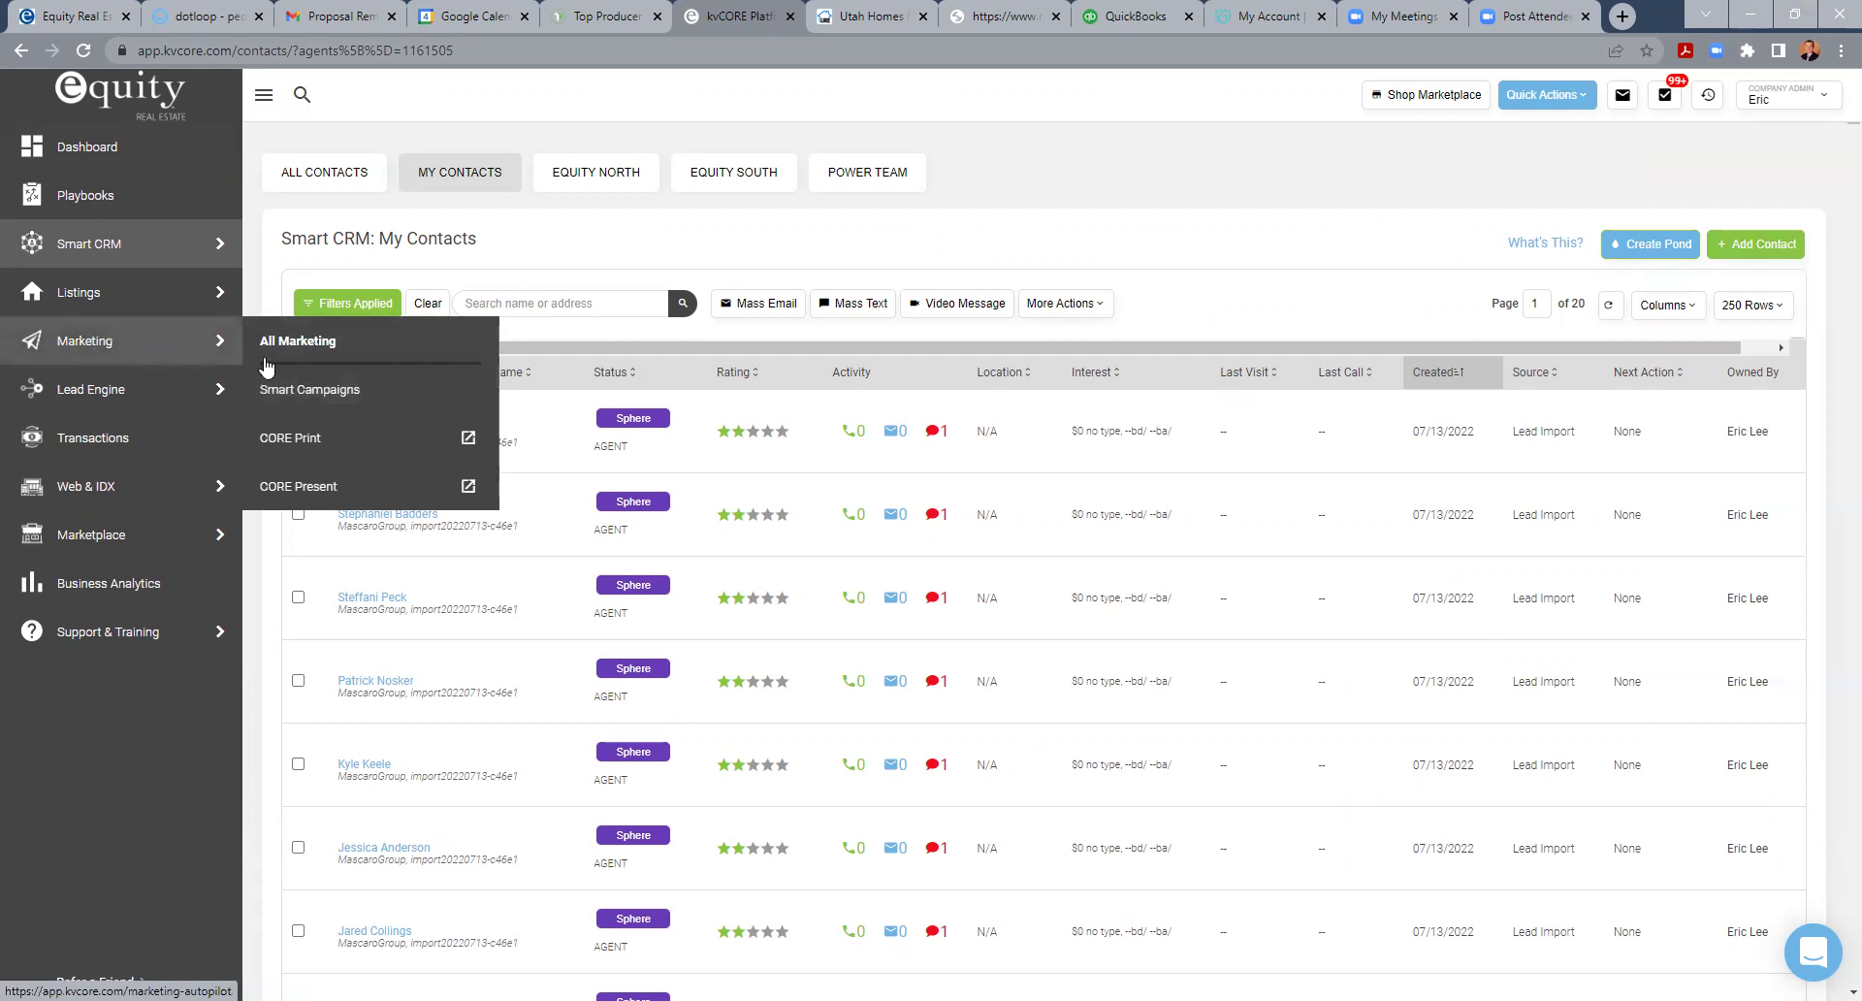
pyautogui.click(277, 393)
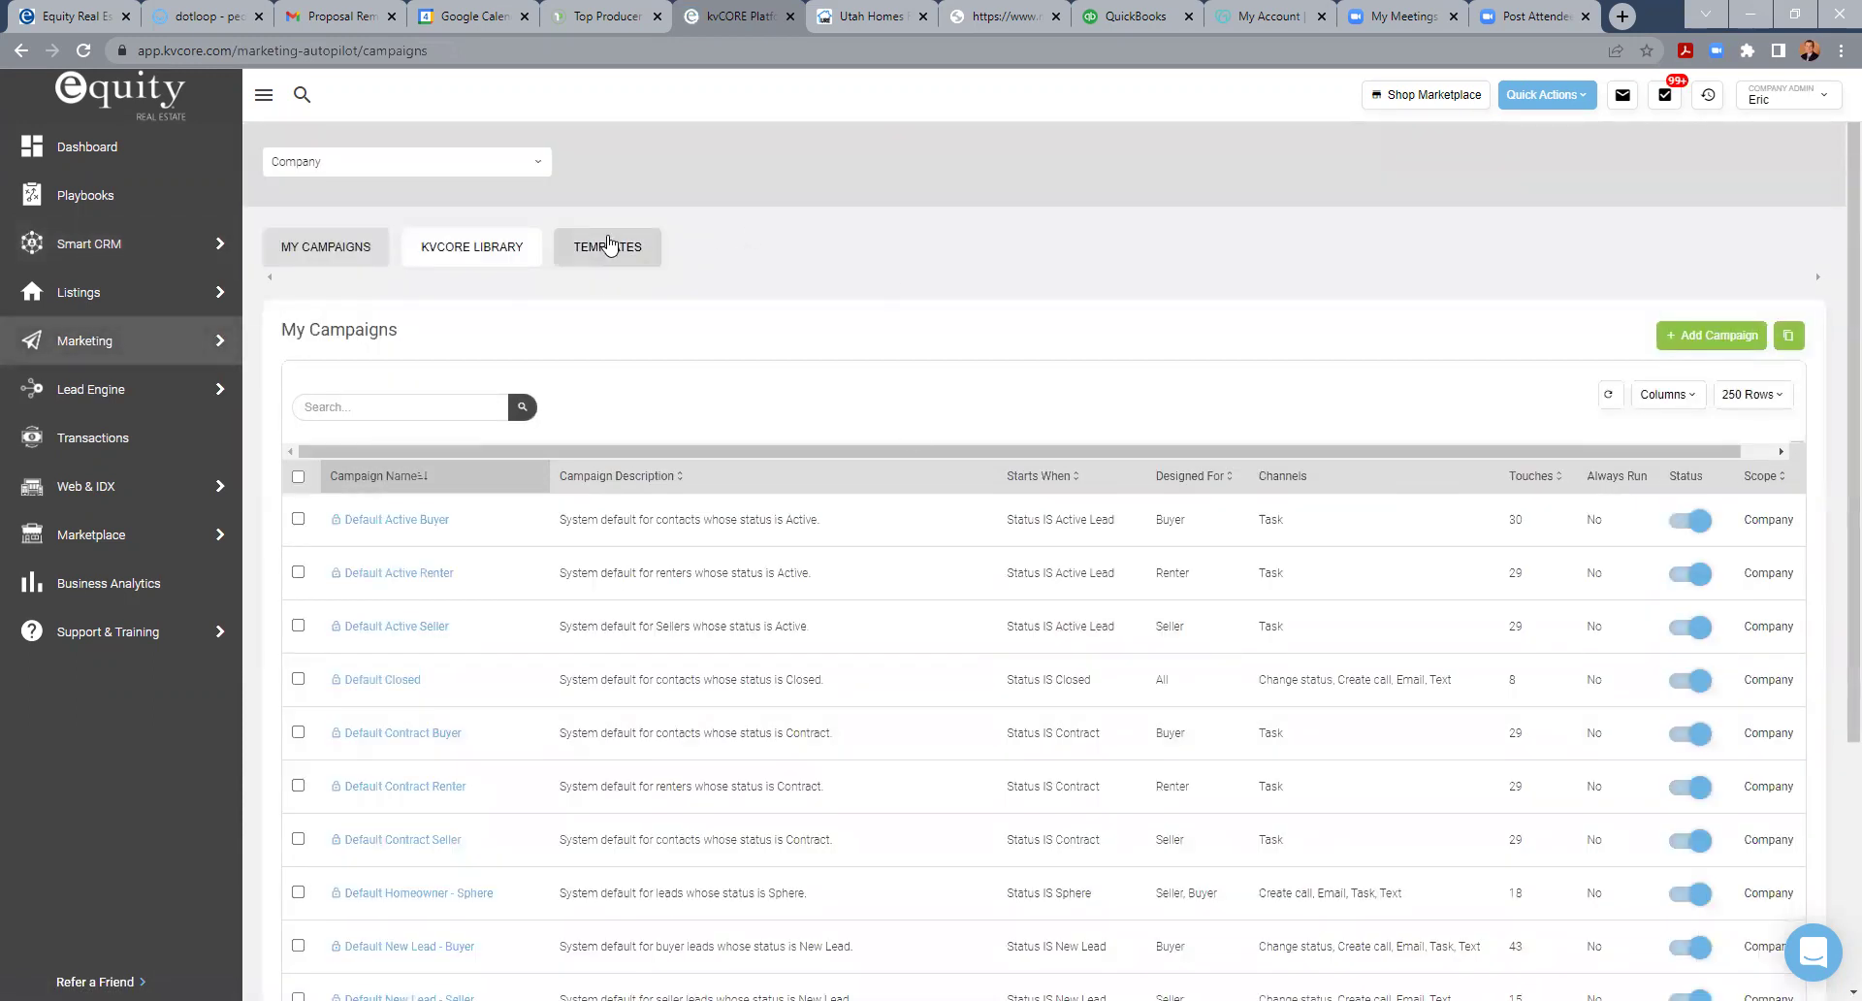
# - Search the email templates for 'birthday' and clone the Happy Birthday Email
pyautogui.click(607, 250)
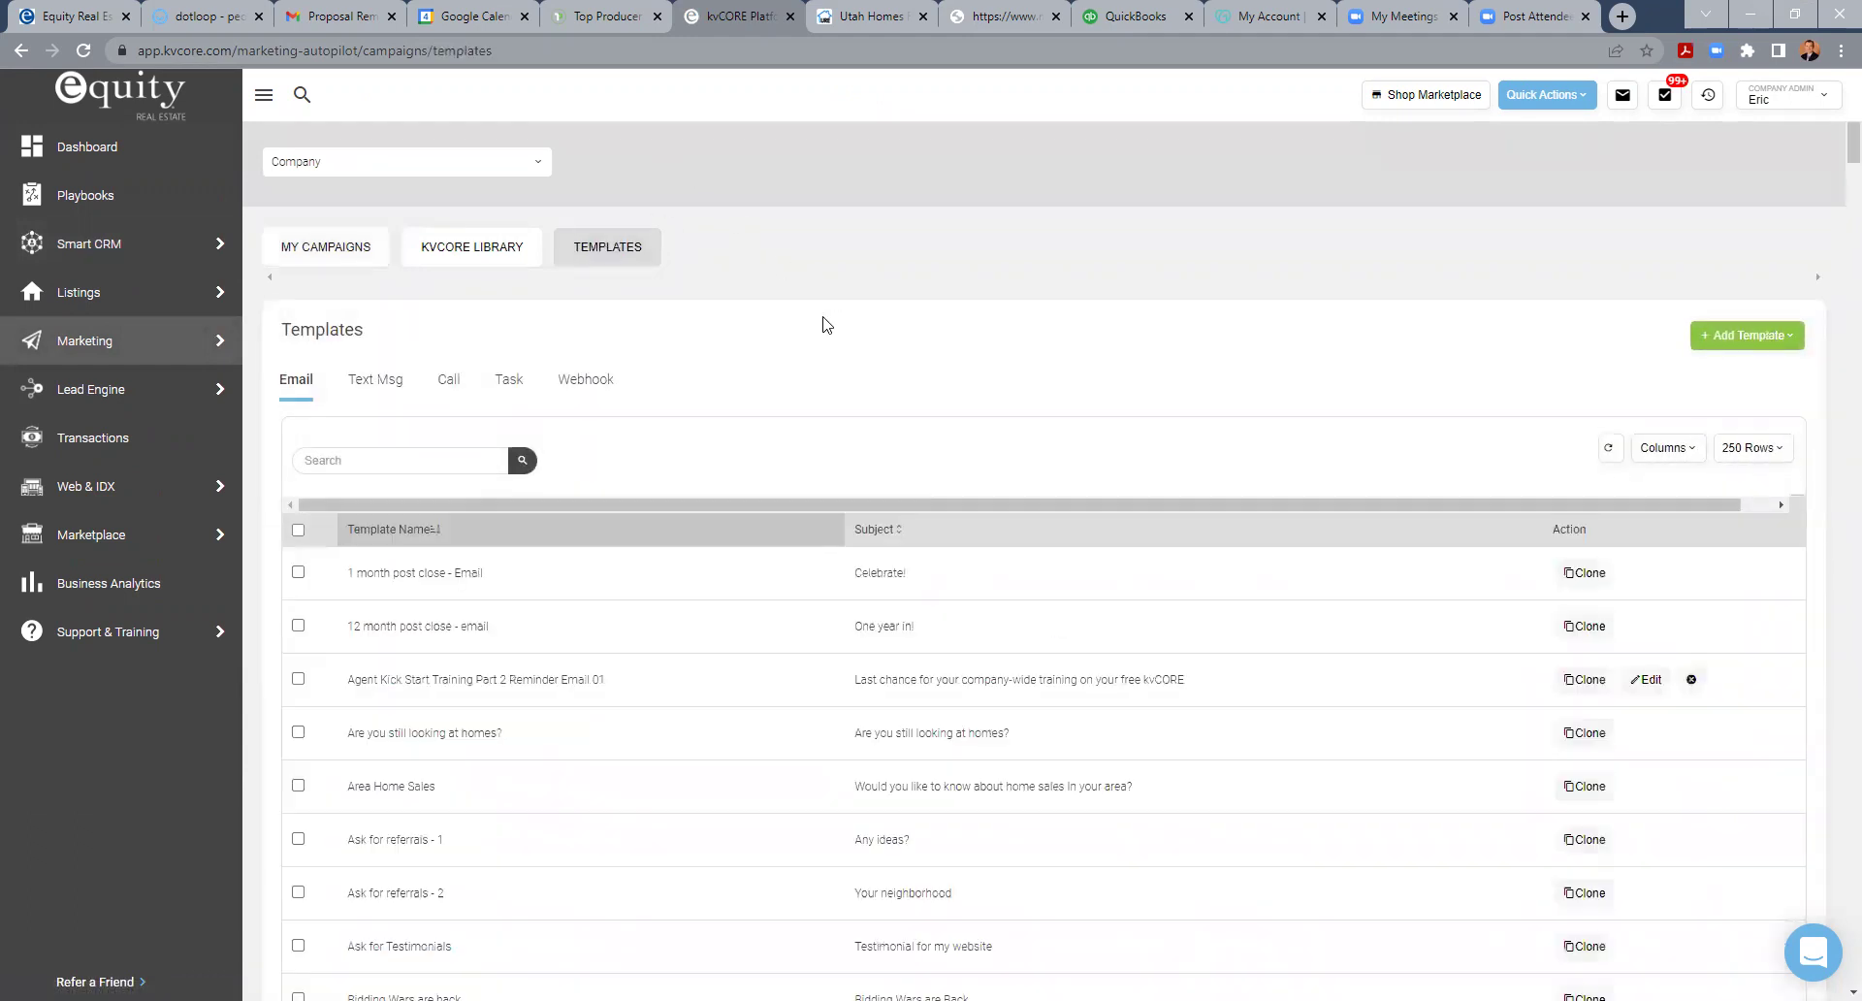
pyautogui.click(425, 462)
pyautogui.write('birthda')
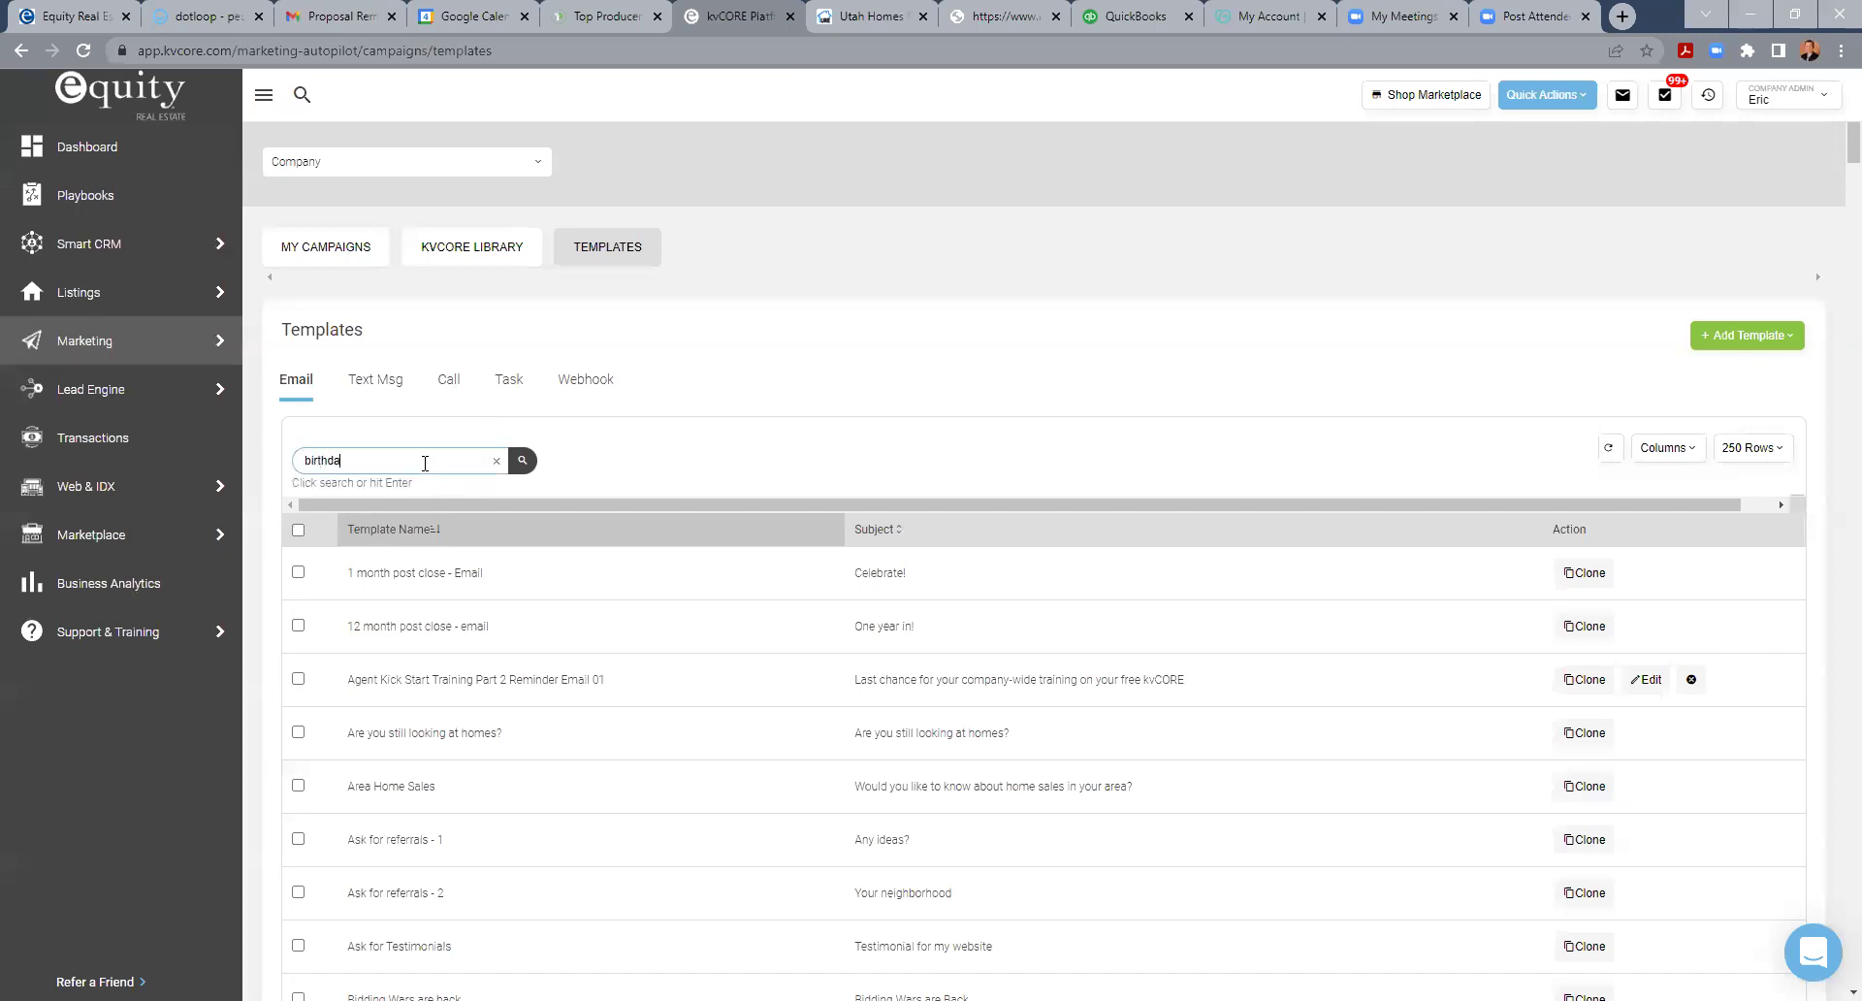
pyautogui.write('y')
pyautogui.press('Return')
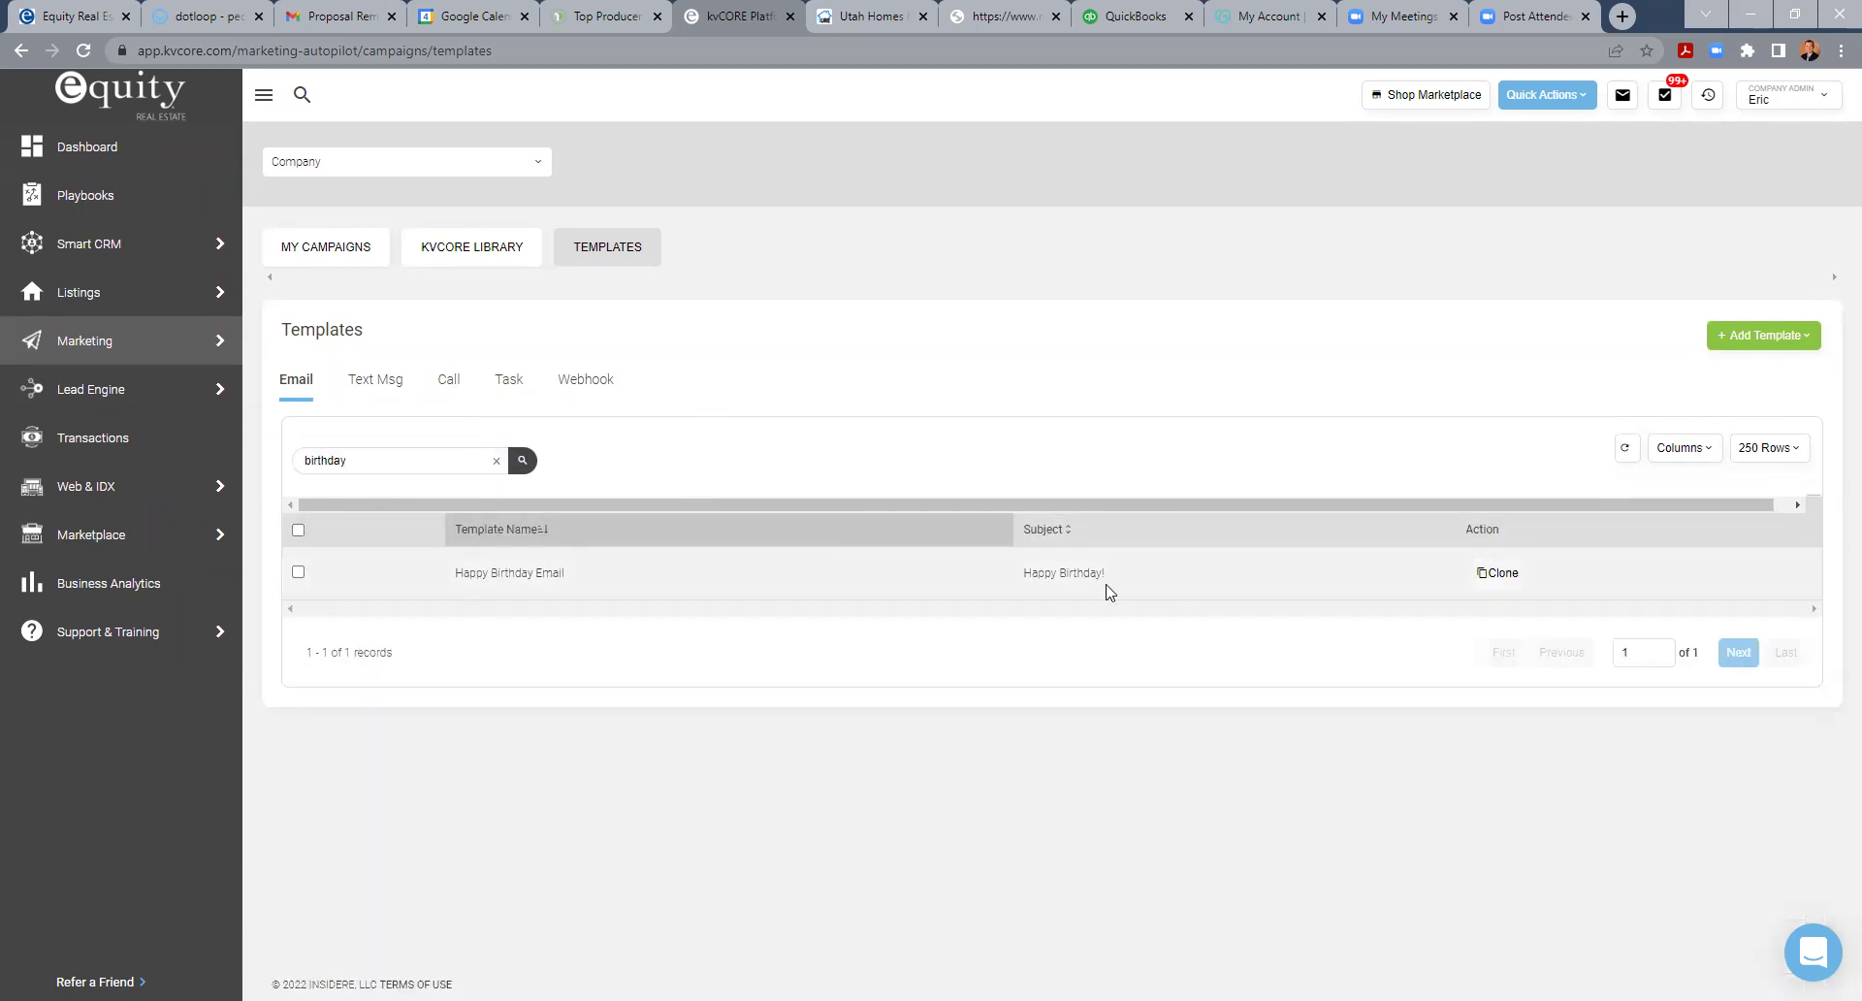
pyautogui.click(1493, 578)
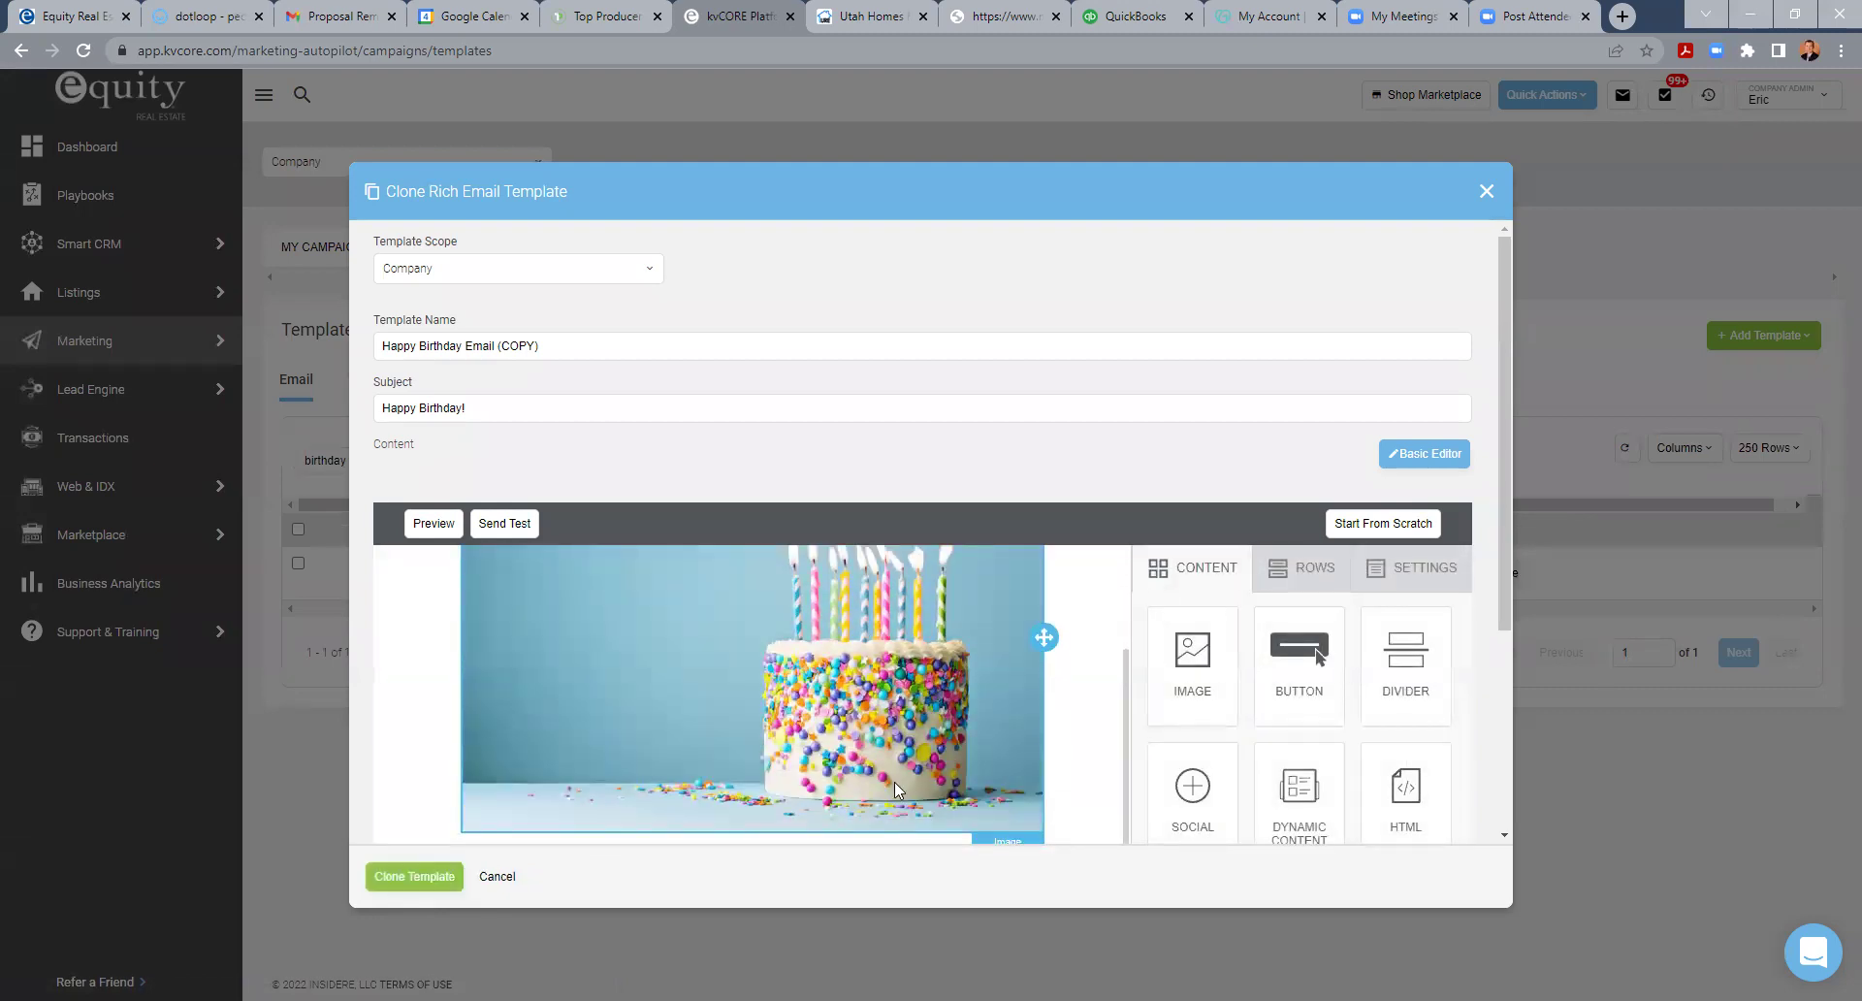
# - Review the cloned template's cake image, Happy Birthday! message and signature
pyautogui.scroll(-5, 890, 725)
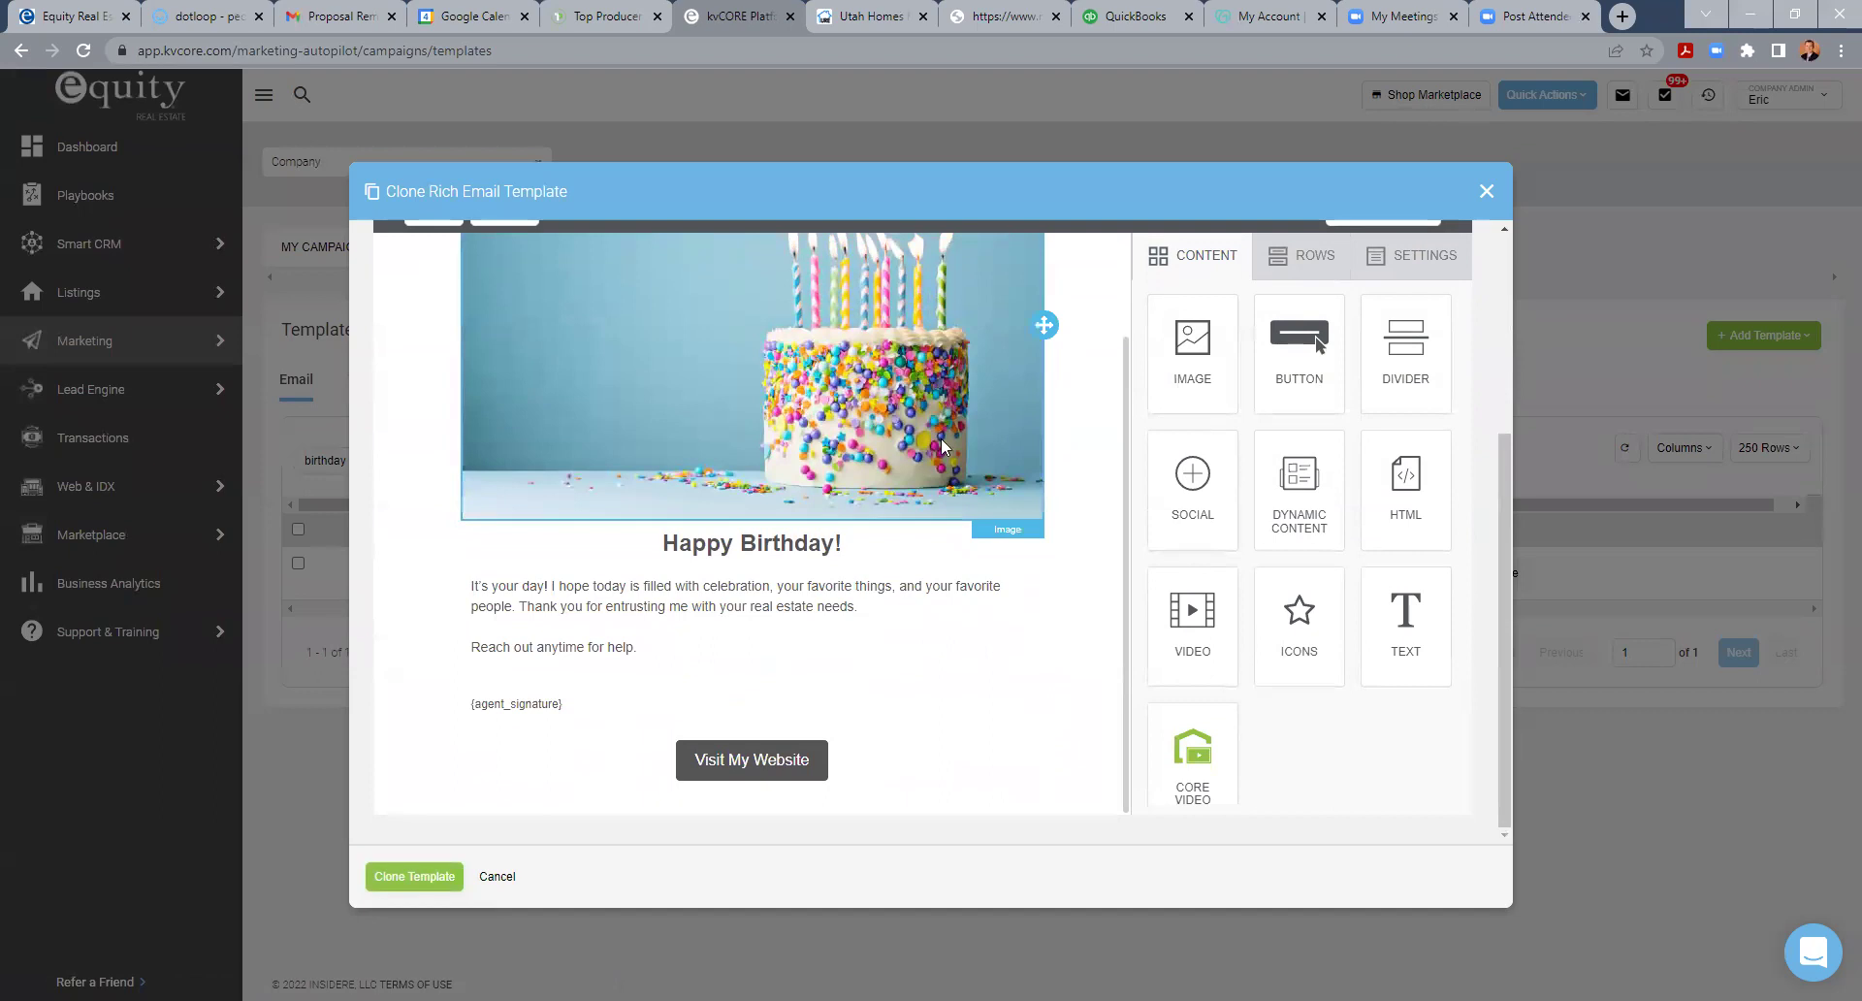
pyautogui.scroll(2, 997, 617)
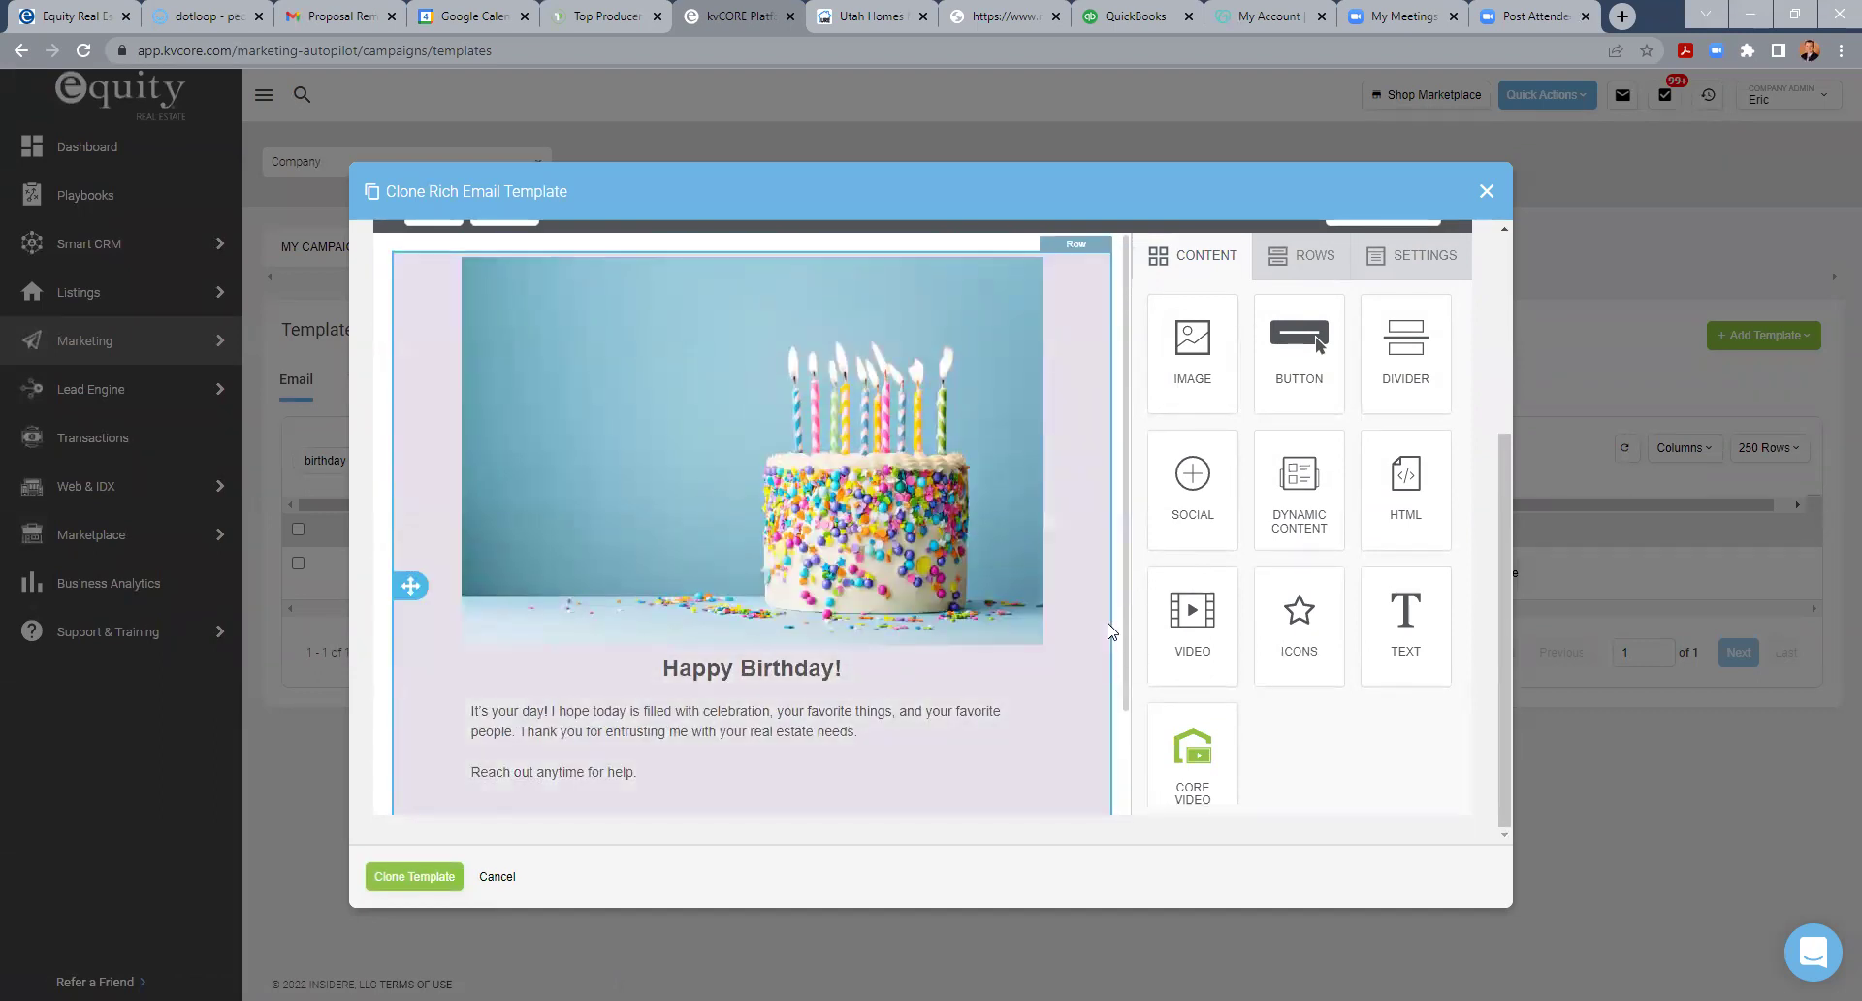
pyautogui.scroll(-2, 1112, 632)
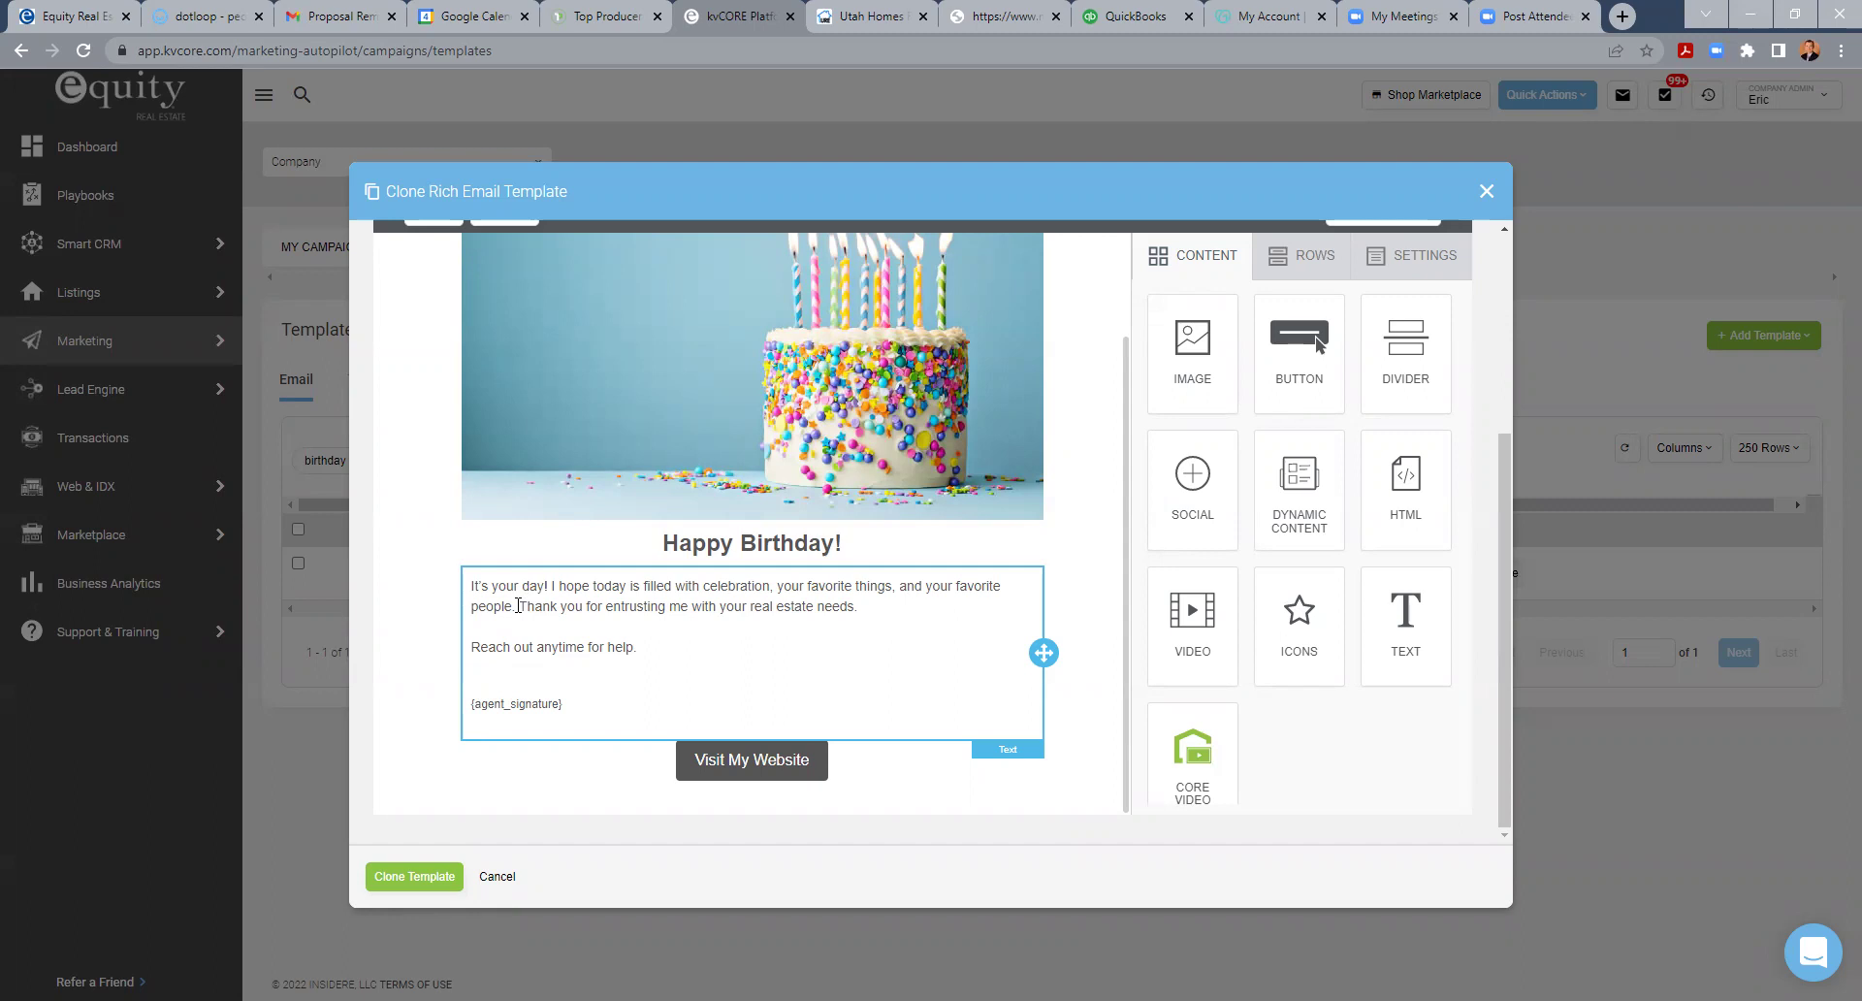
# - Remove the 'Thank you…' sentence and save the copy with Clone Template
pyautogui.moveTo(519, 606); pyautogui.dragTo(927, 605)
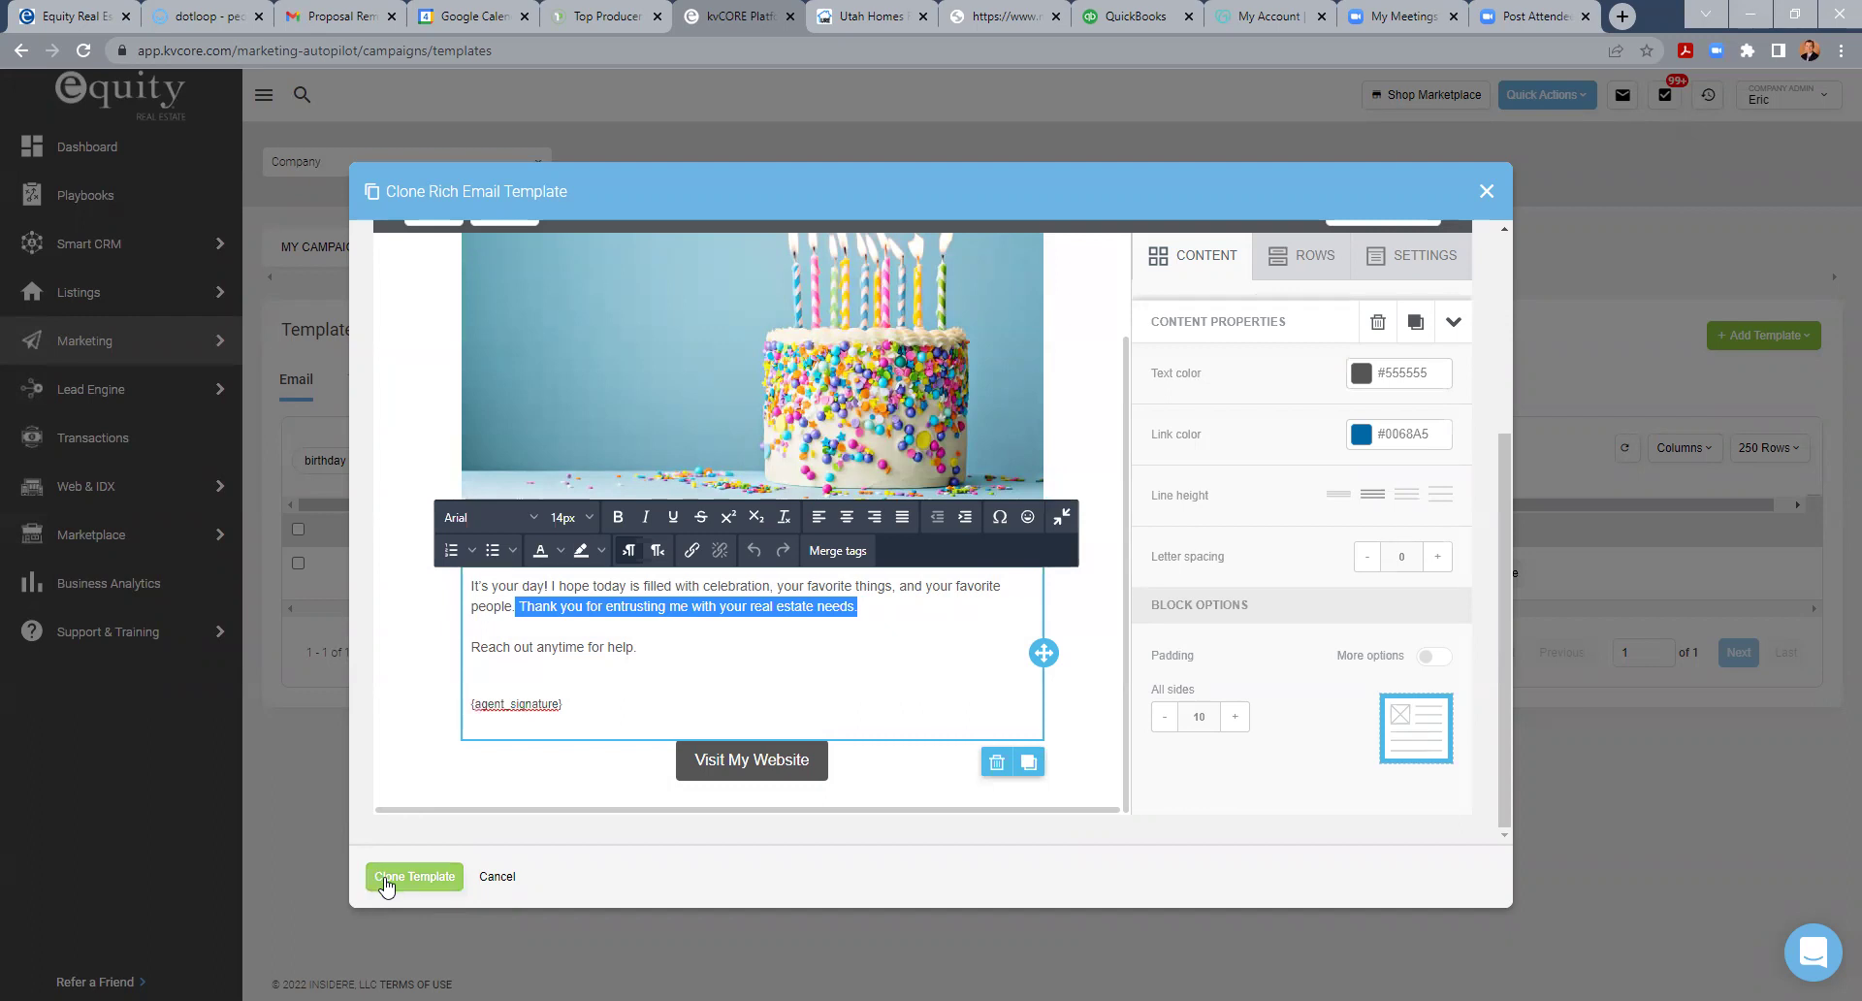
pyautogui.press('BackSpace')
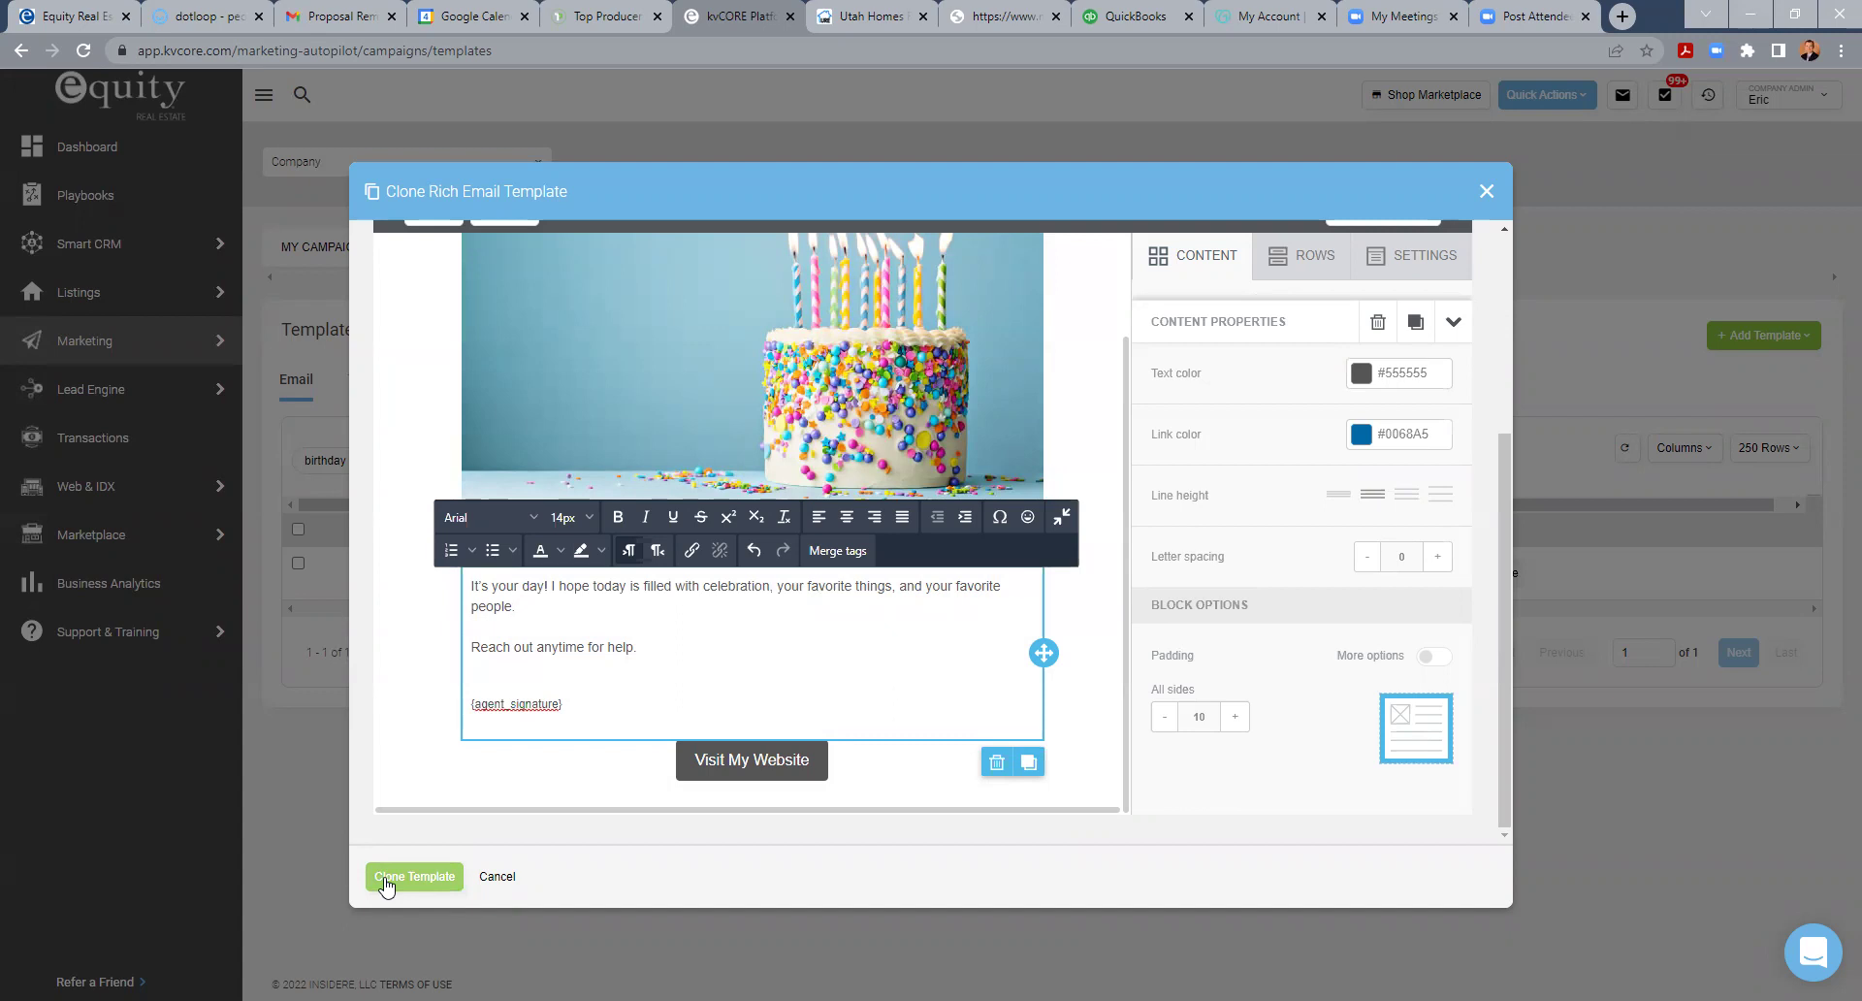
pyautogui.click(385, 878)
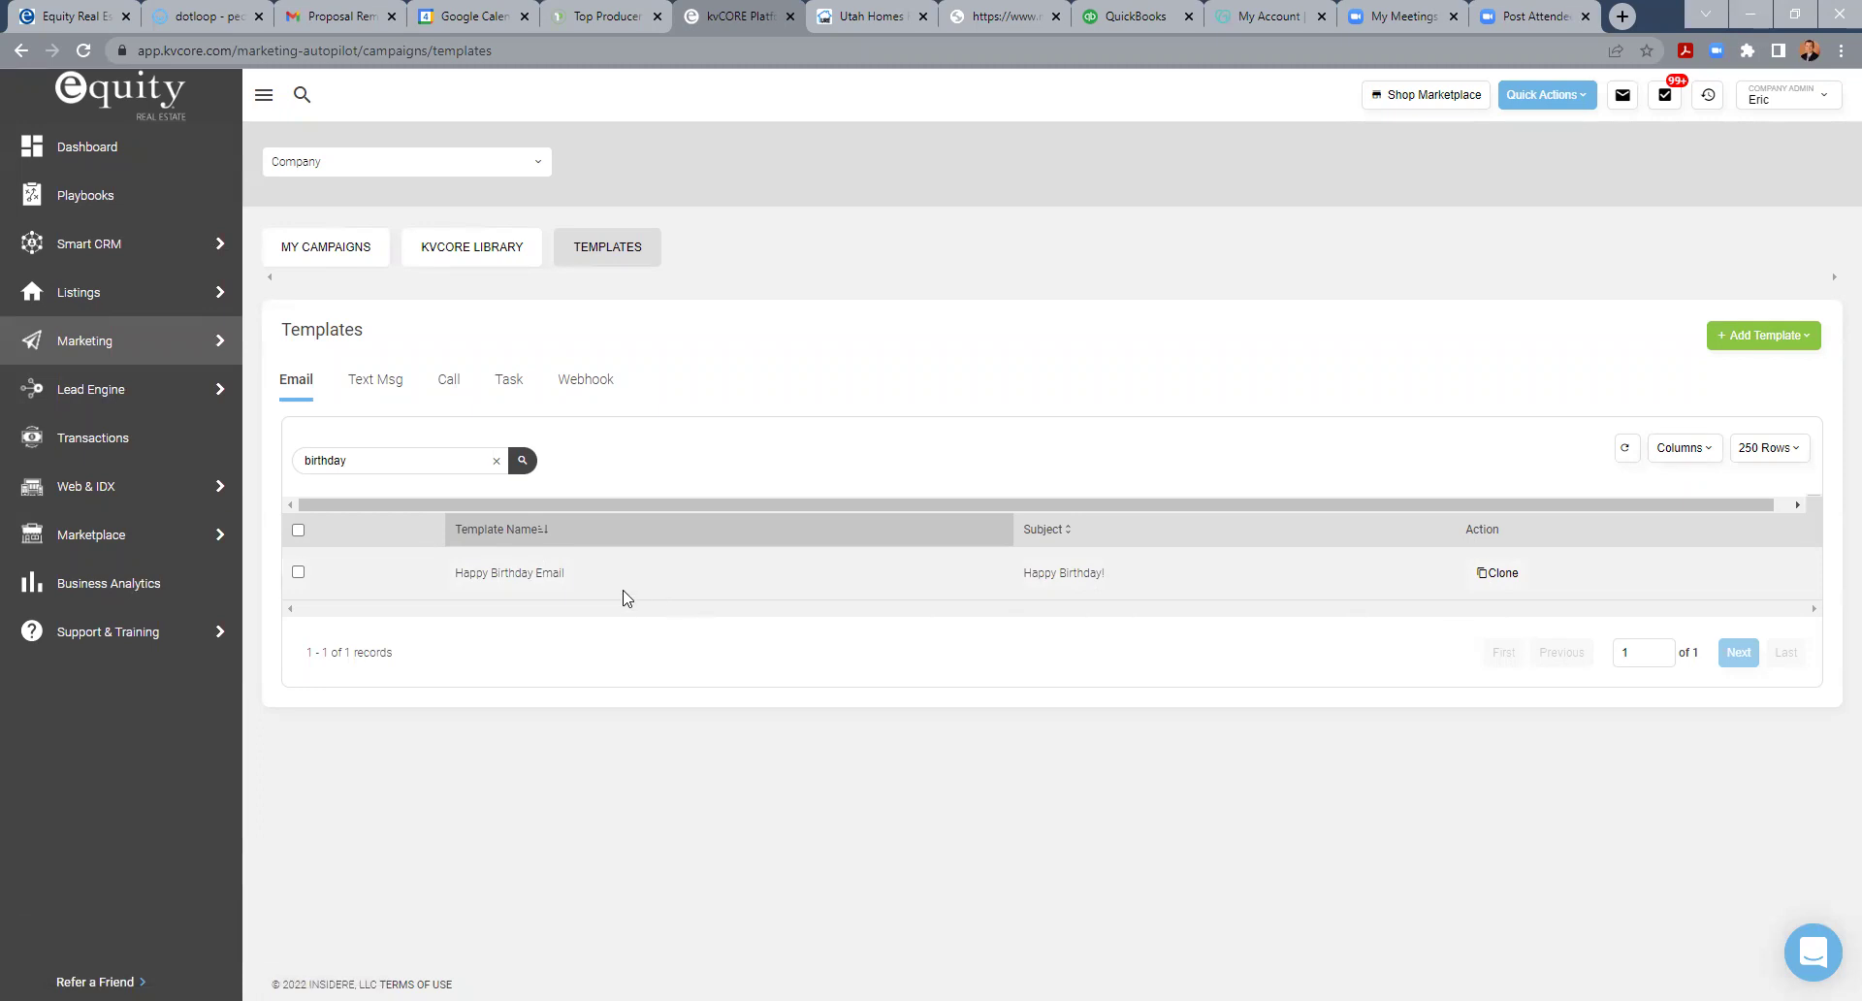
# - Switch the template owner from Company to a specific agent found by name search
pyautogui.click(359, 161)
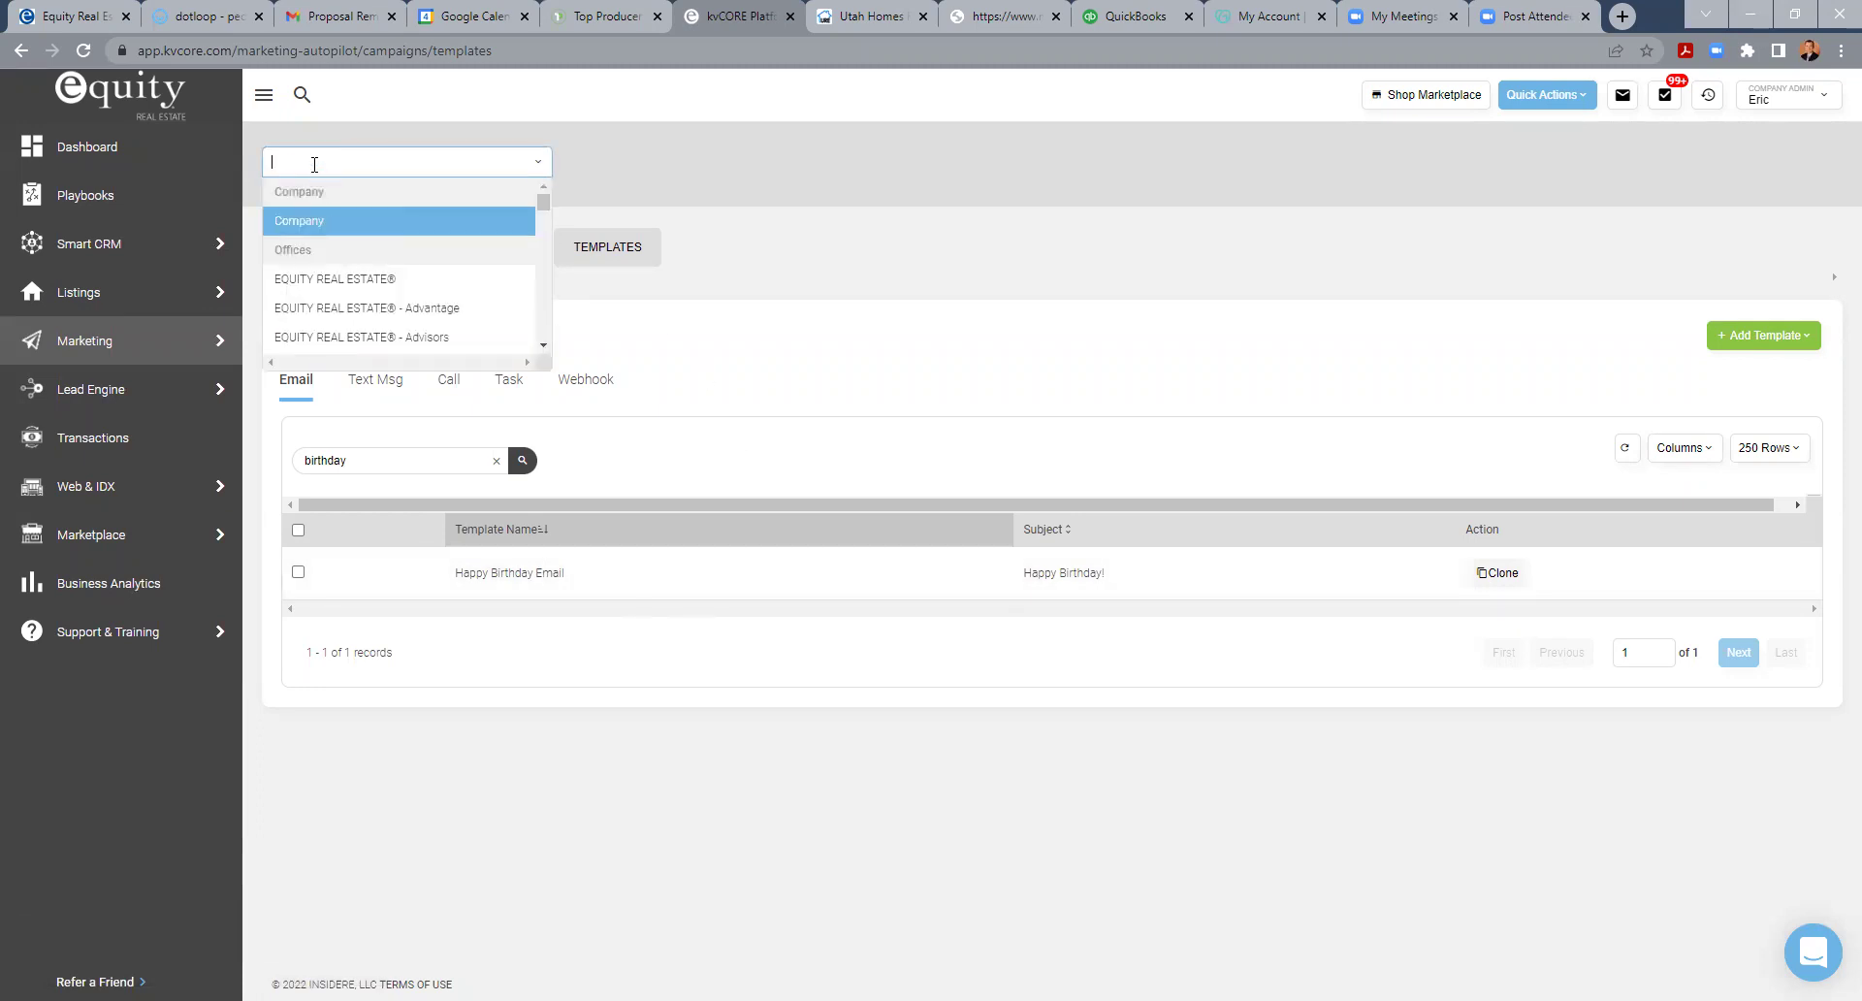
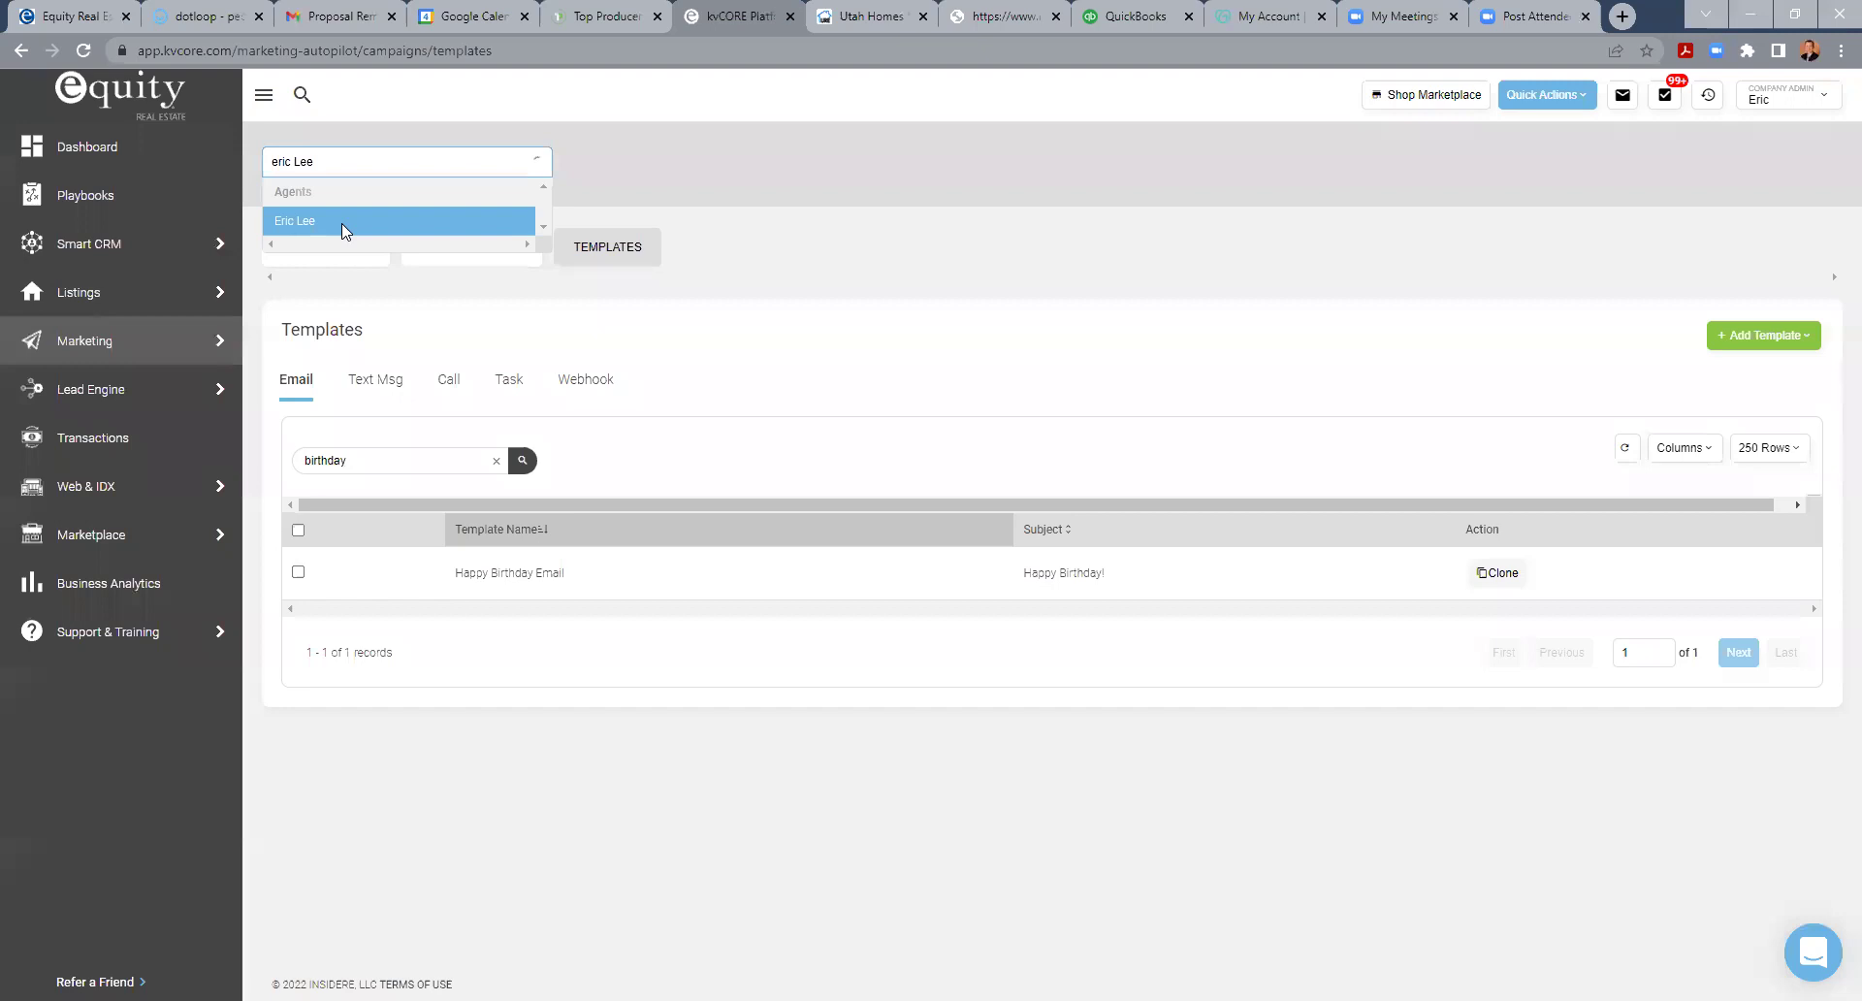
pyautogui.click(341, 221)
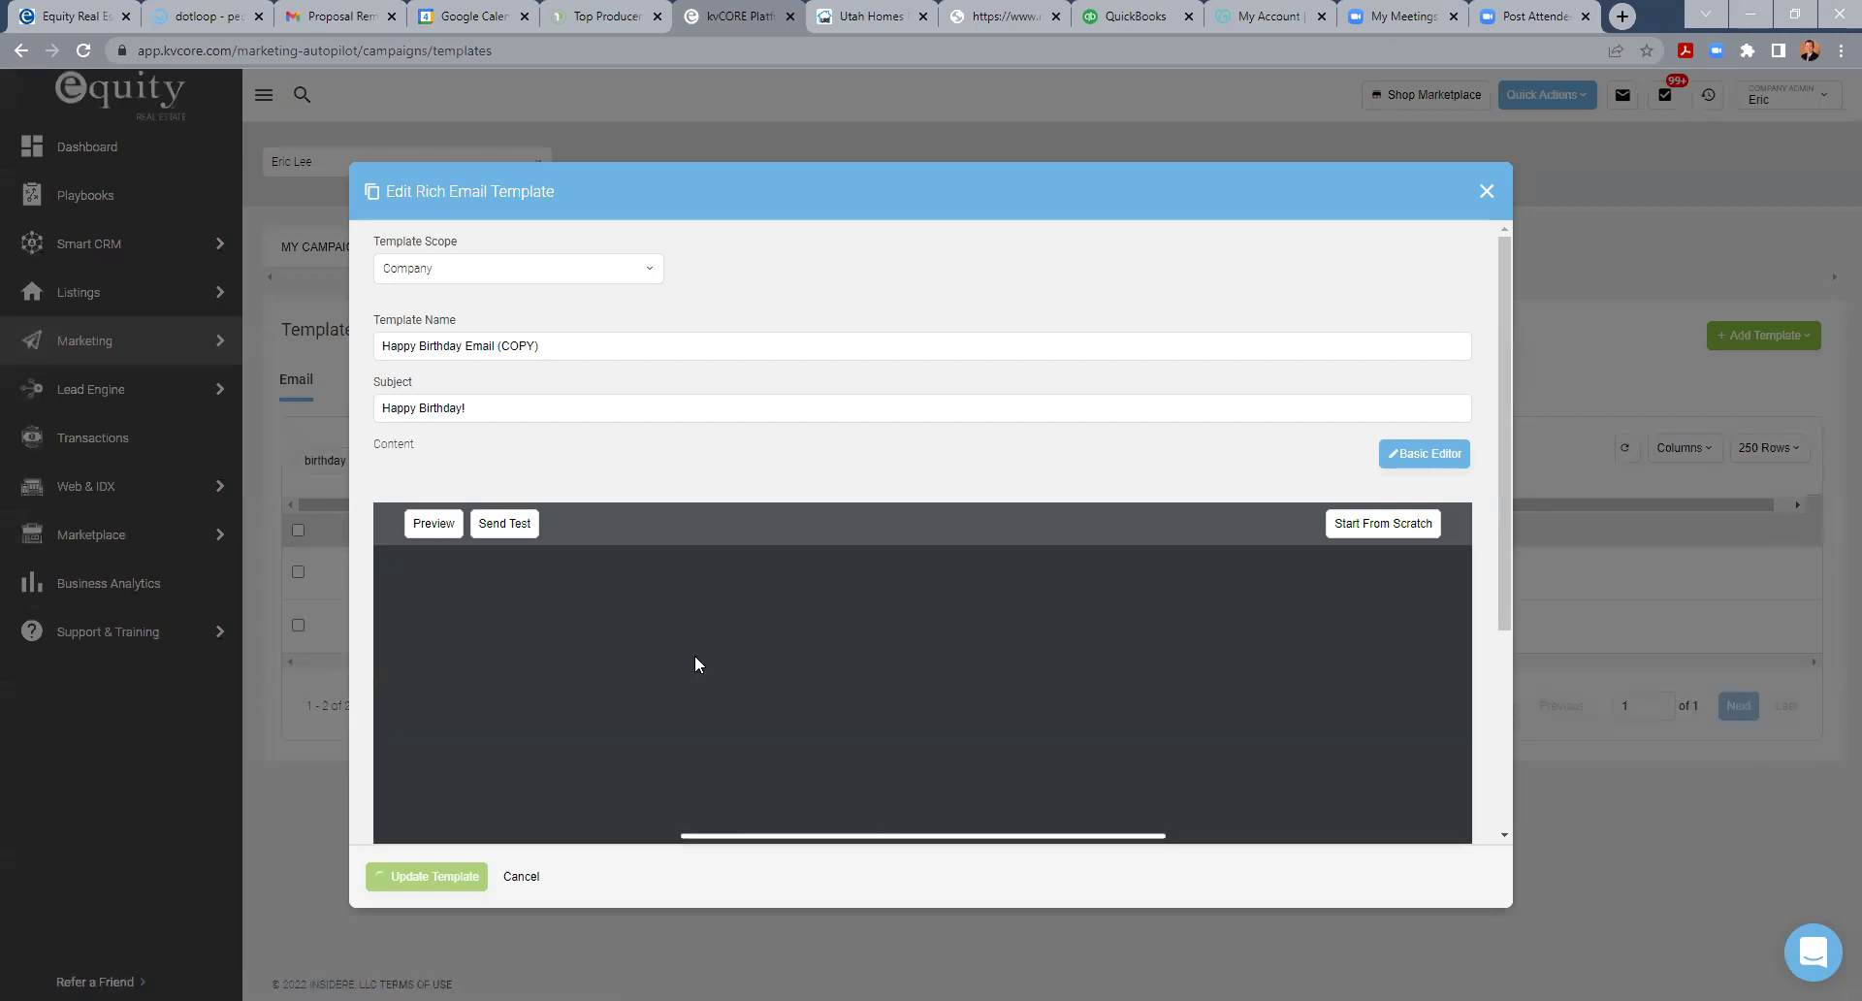
# - Review the Happy Birthday Email (COPY), then close the editor, confirming Yes to discard changes
pyautogui.scroll(-4, 692, 655)
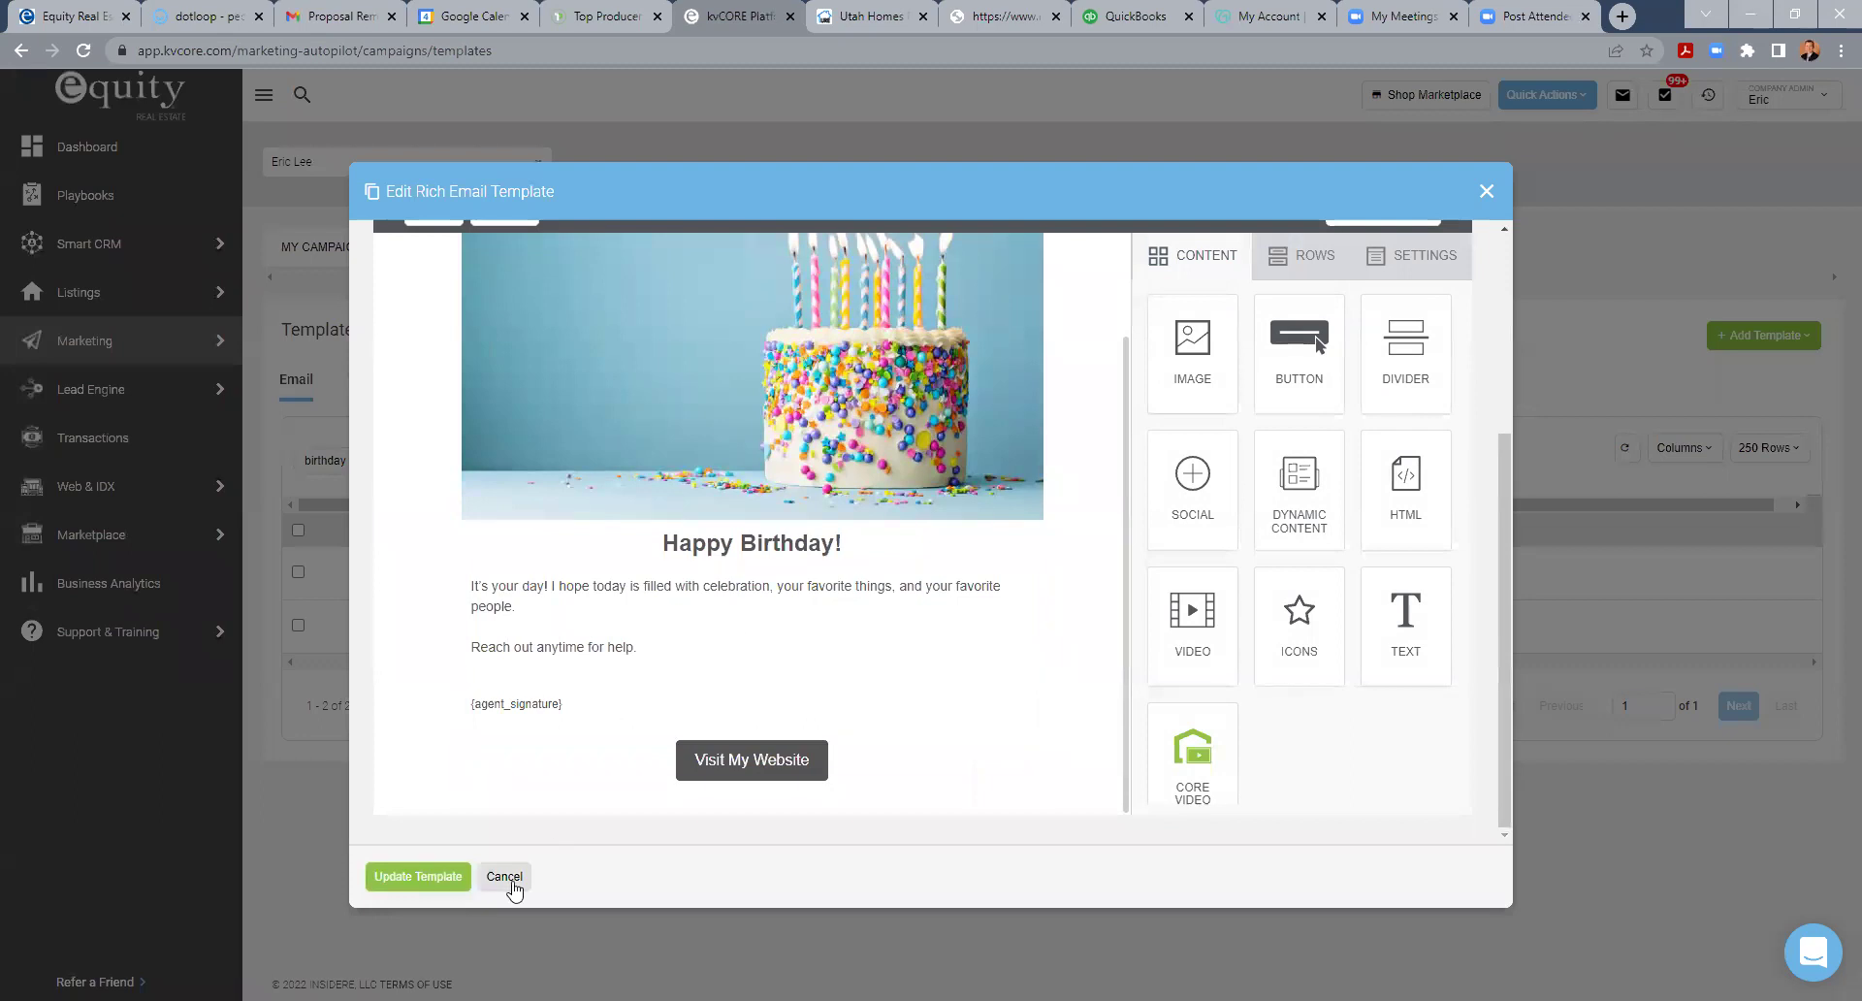
pyautogui.scroll(2, 902, 575)
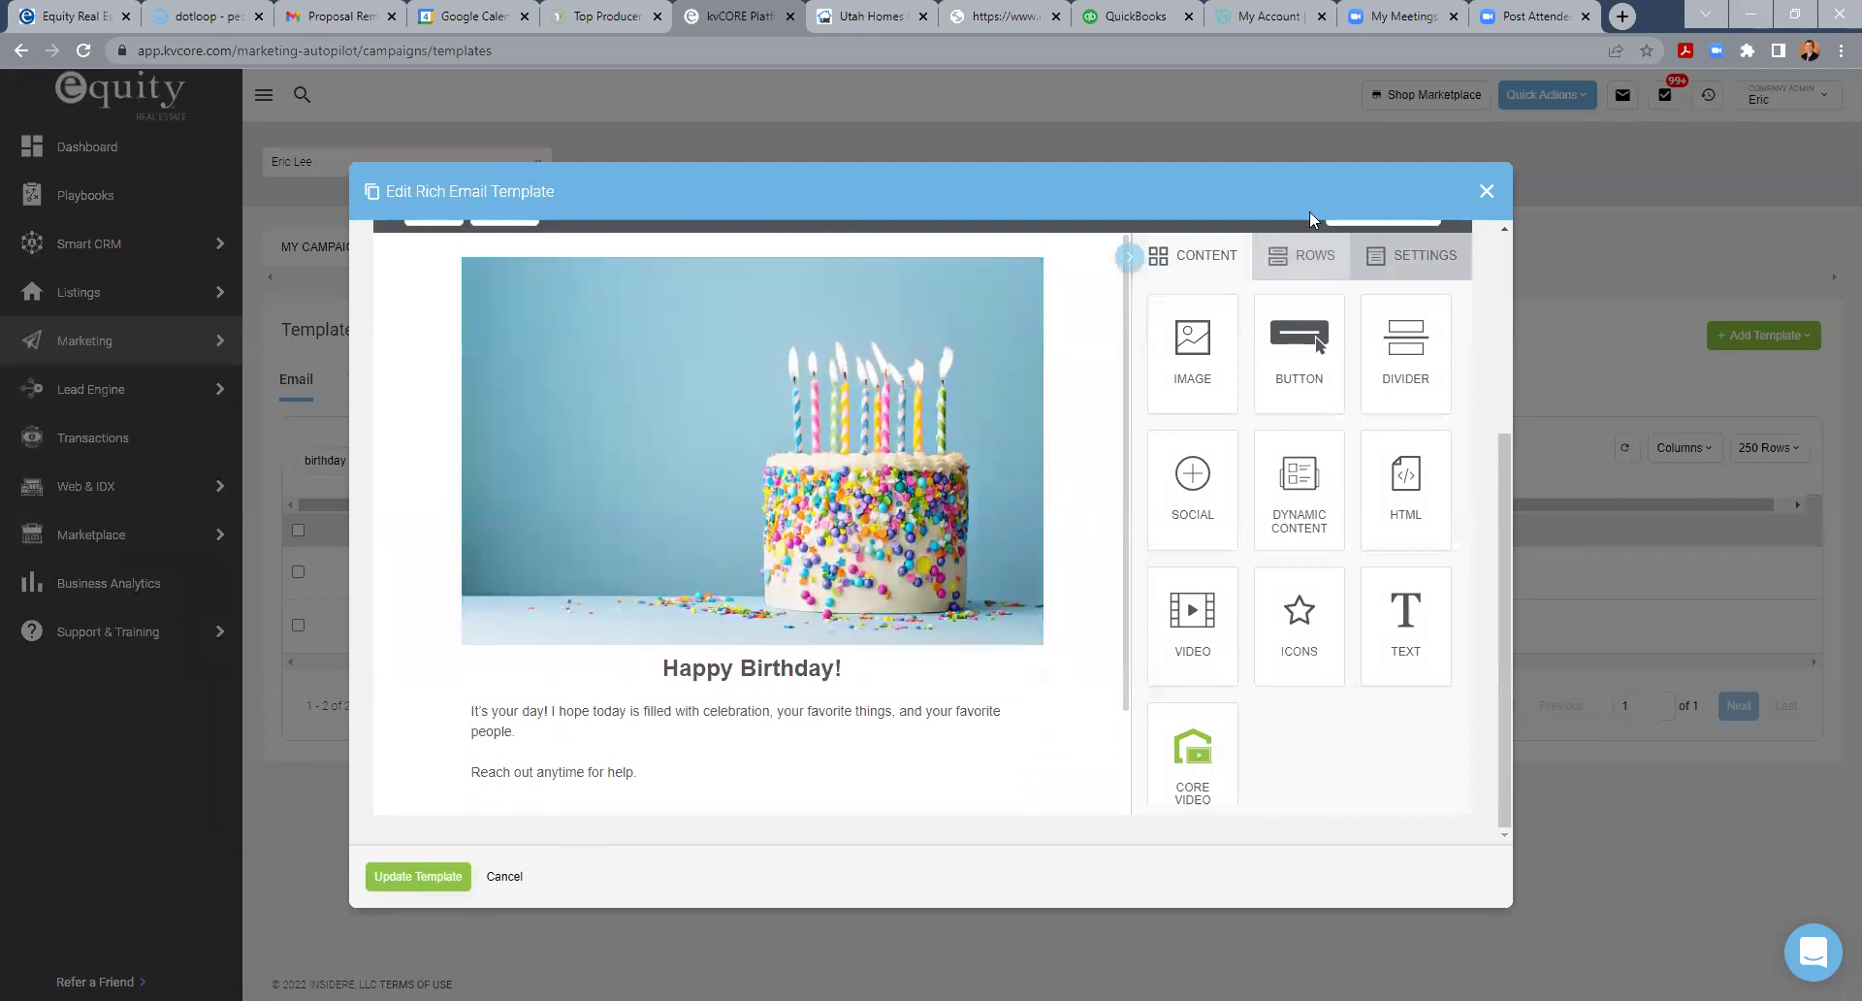
pyautogui.moveTo(1507, 499); pyautogui.dragTo(1503, 277)
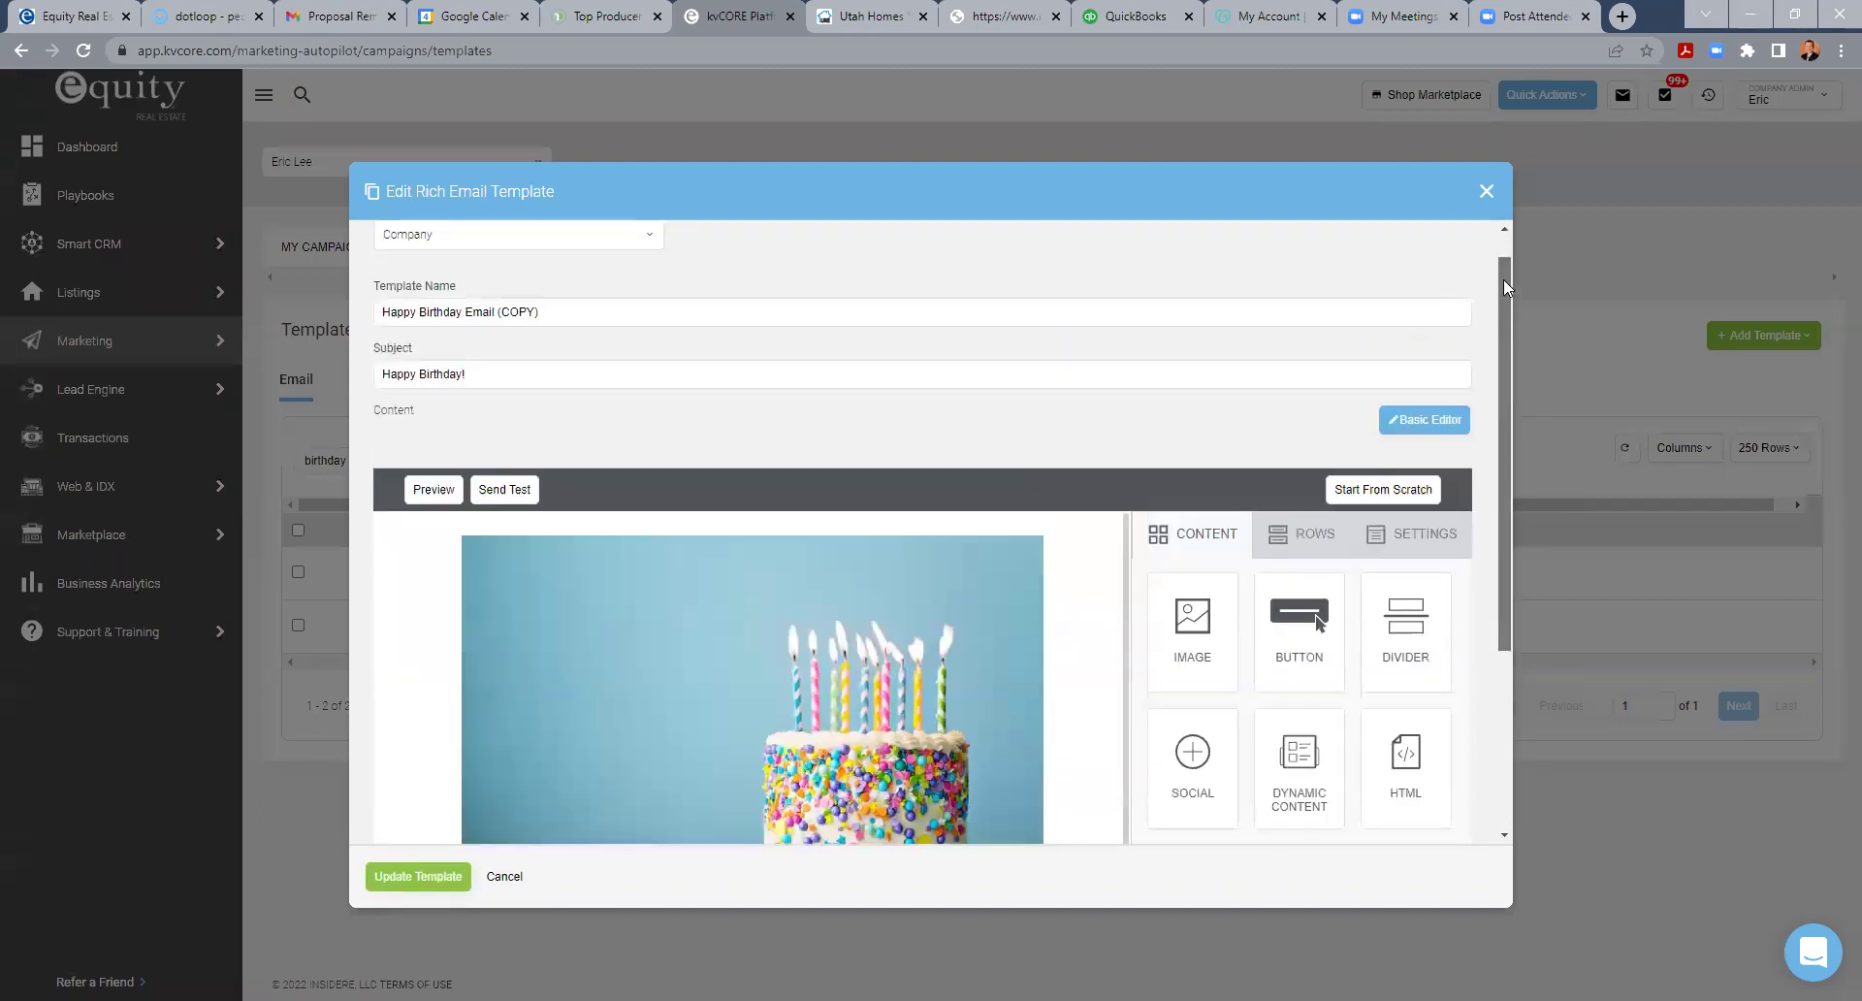
pyautogui.click(1486, 191)
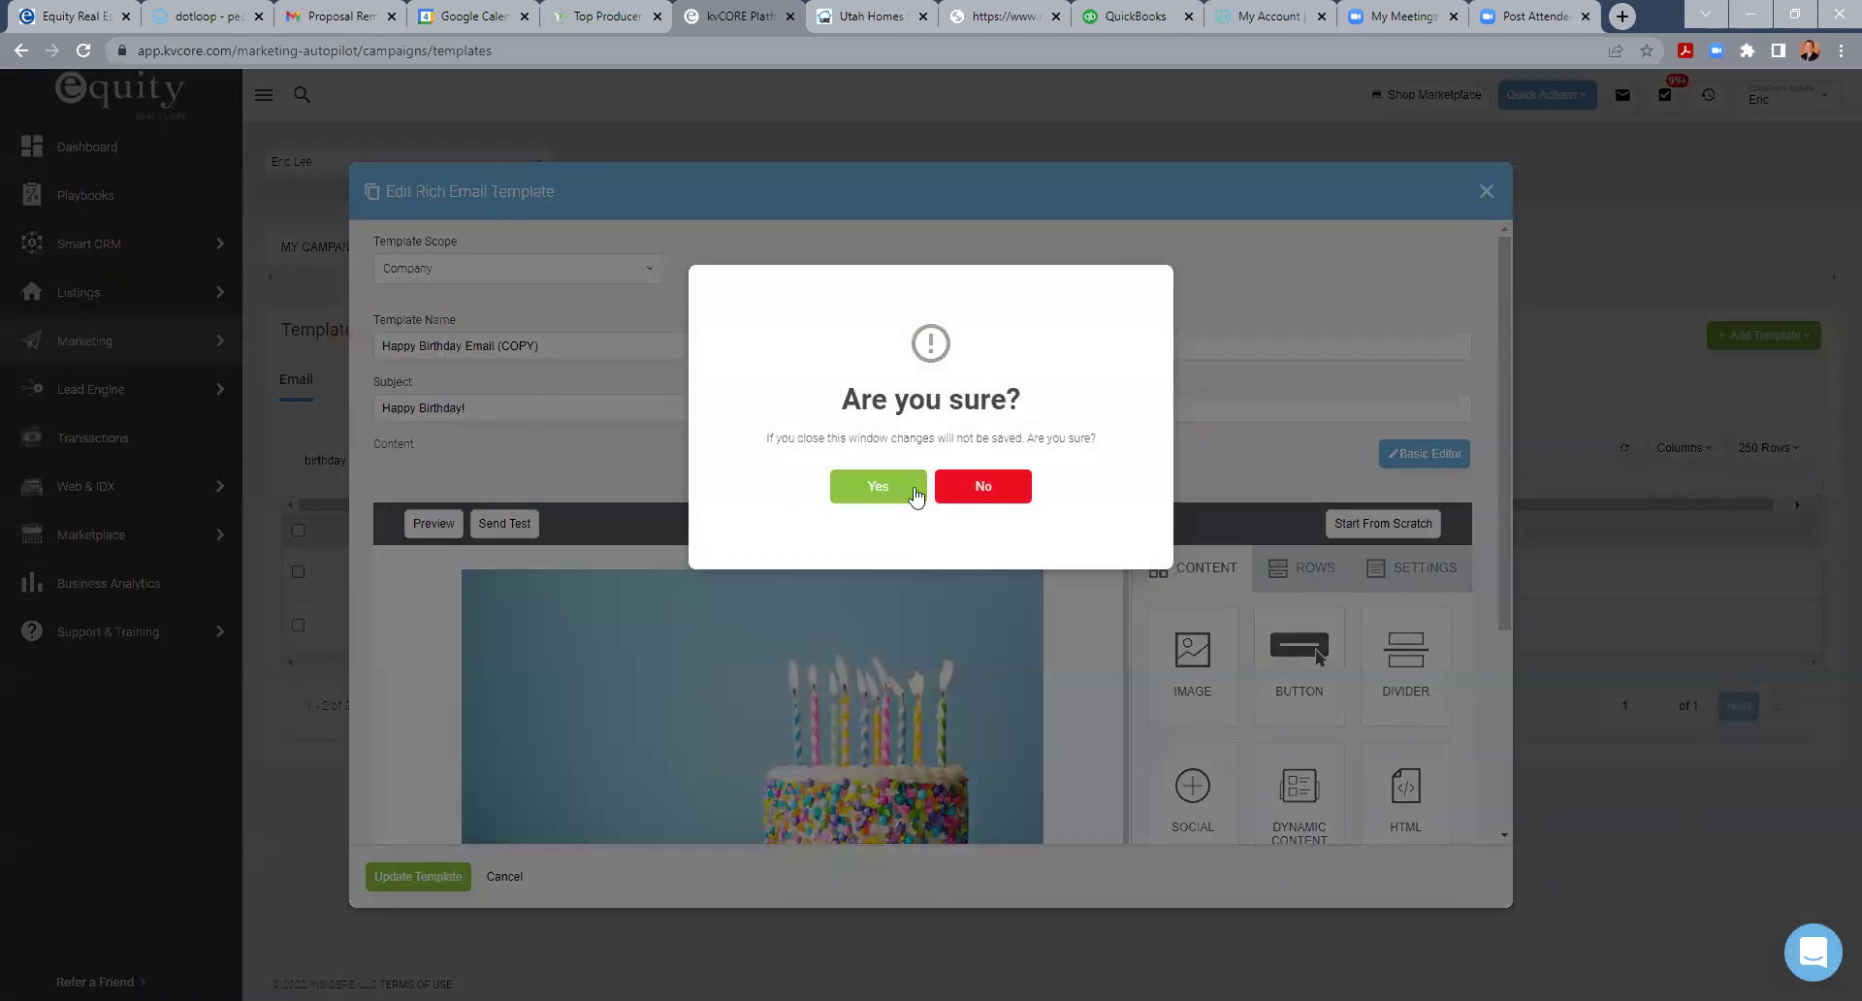
pyautogui.click(858, 486)
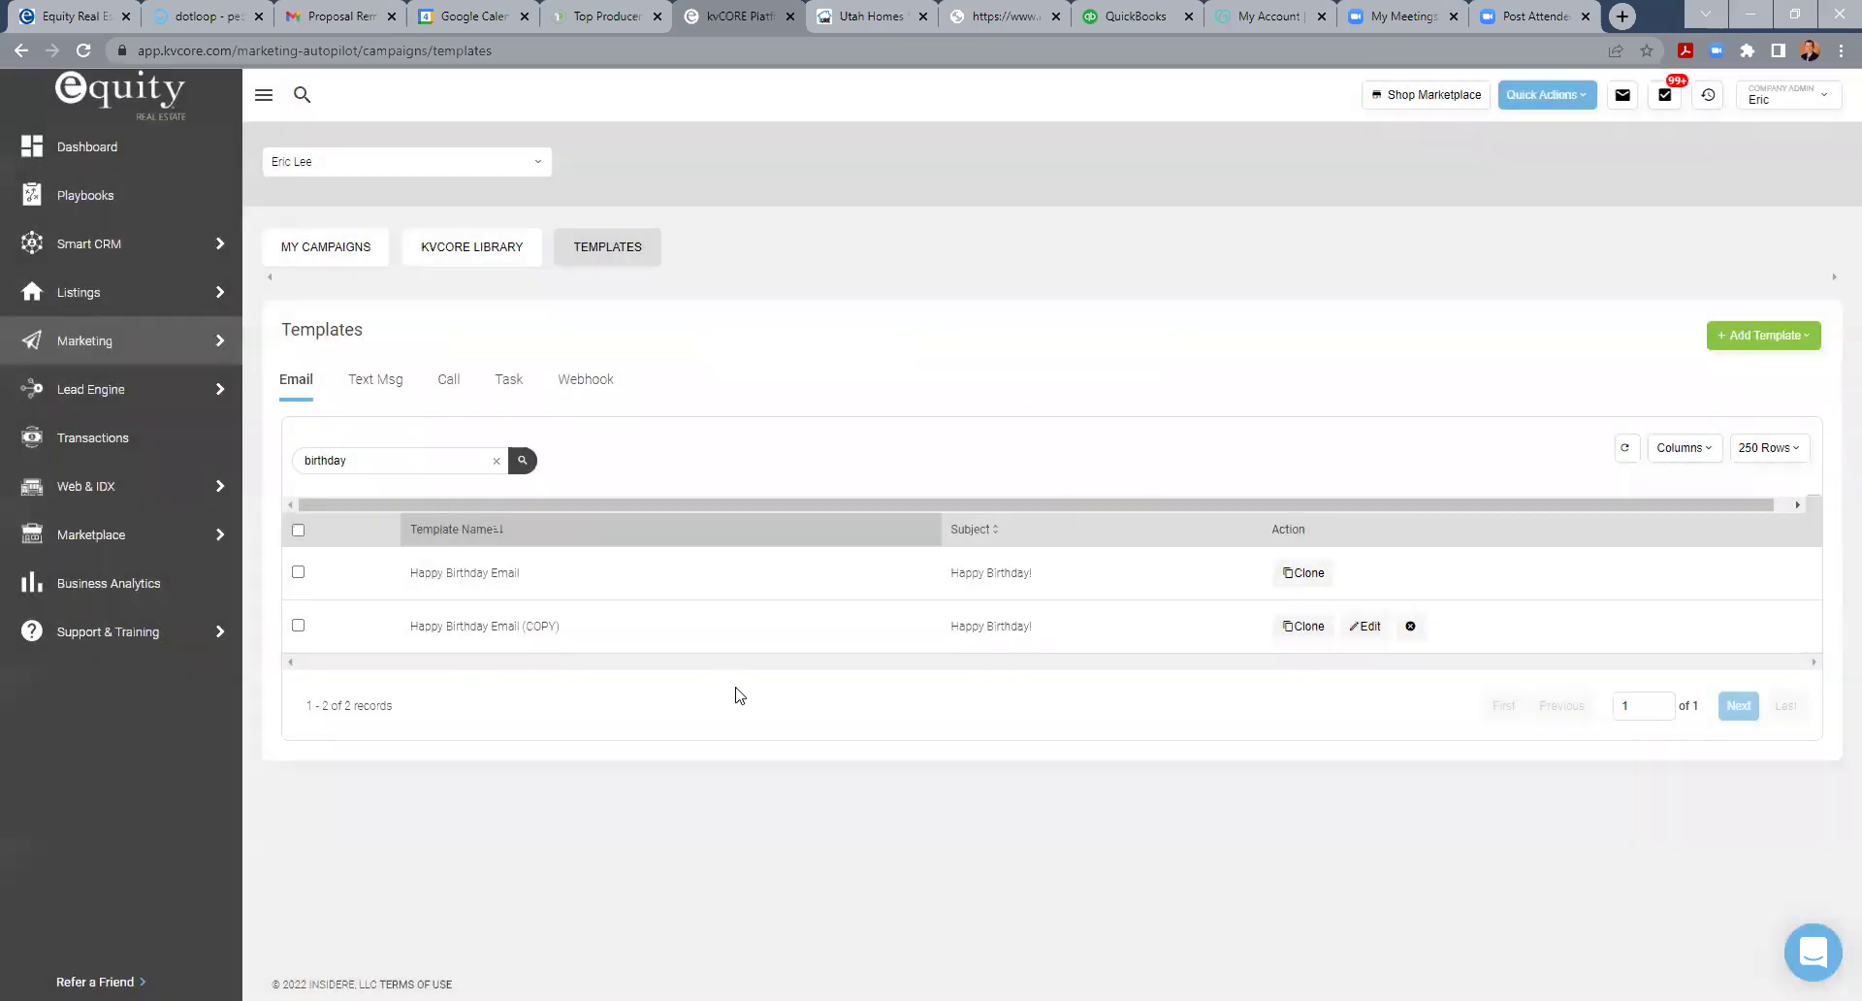
# - Search the Text Msg templates for 'birthday' to show only Happy Birthday Text
pyautogui.click(378, 378)
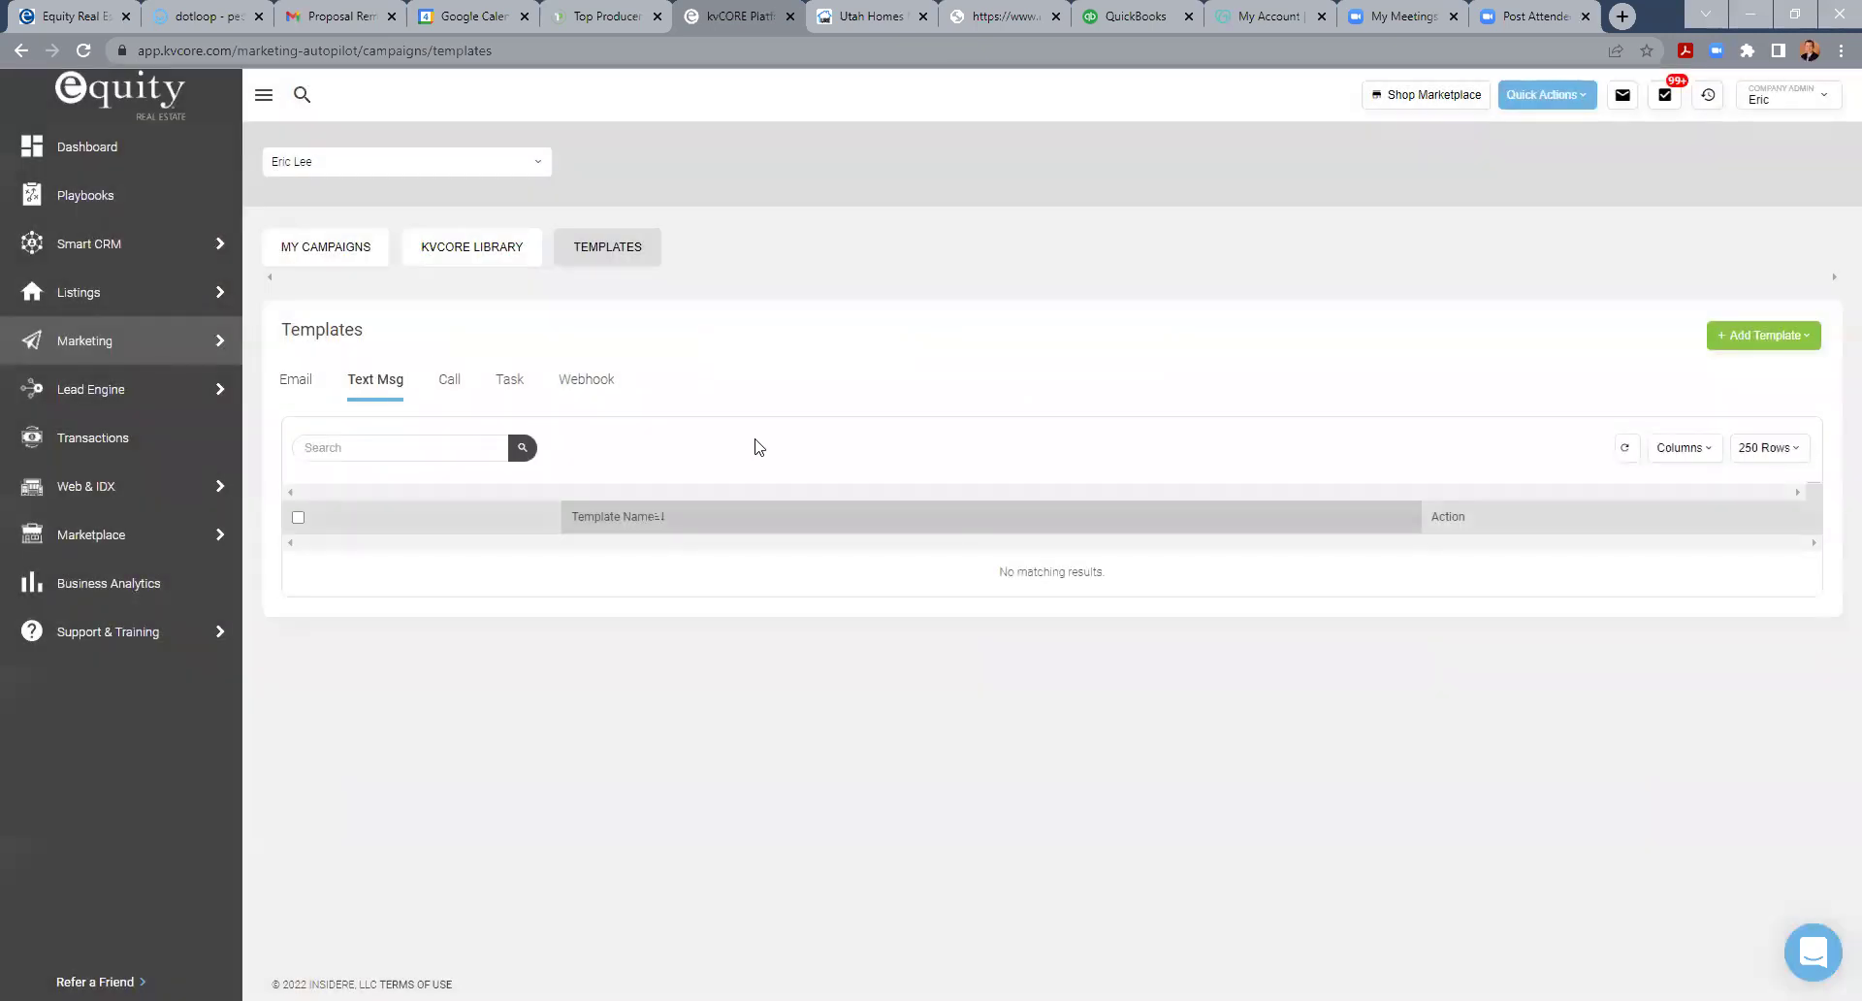
pyautogui.click(411, 466)
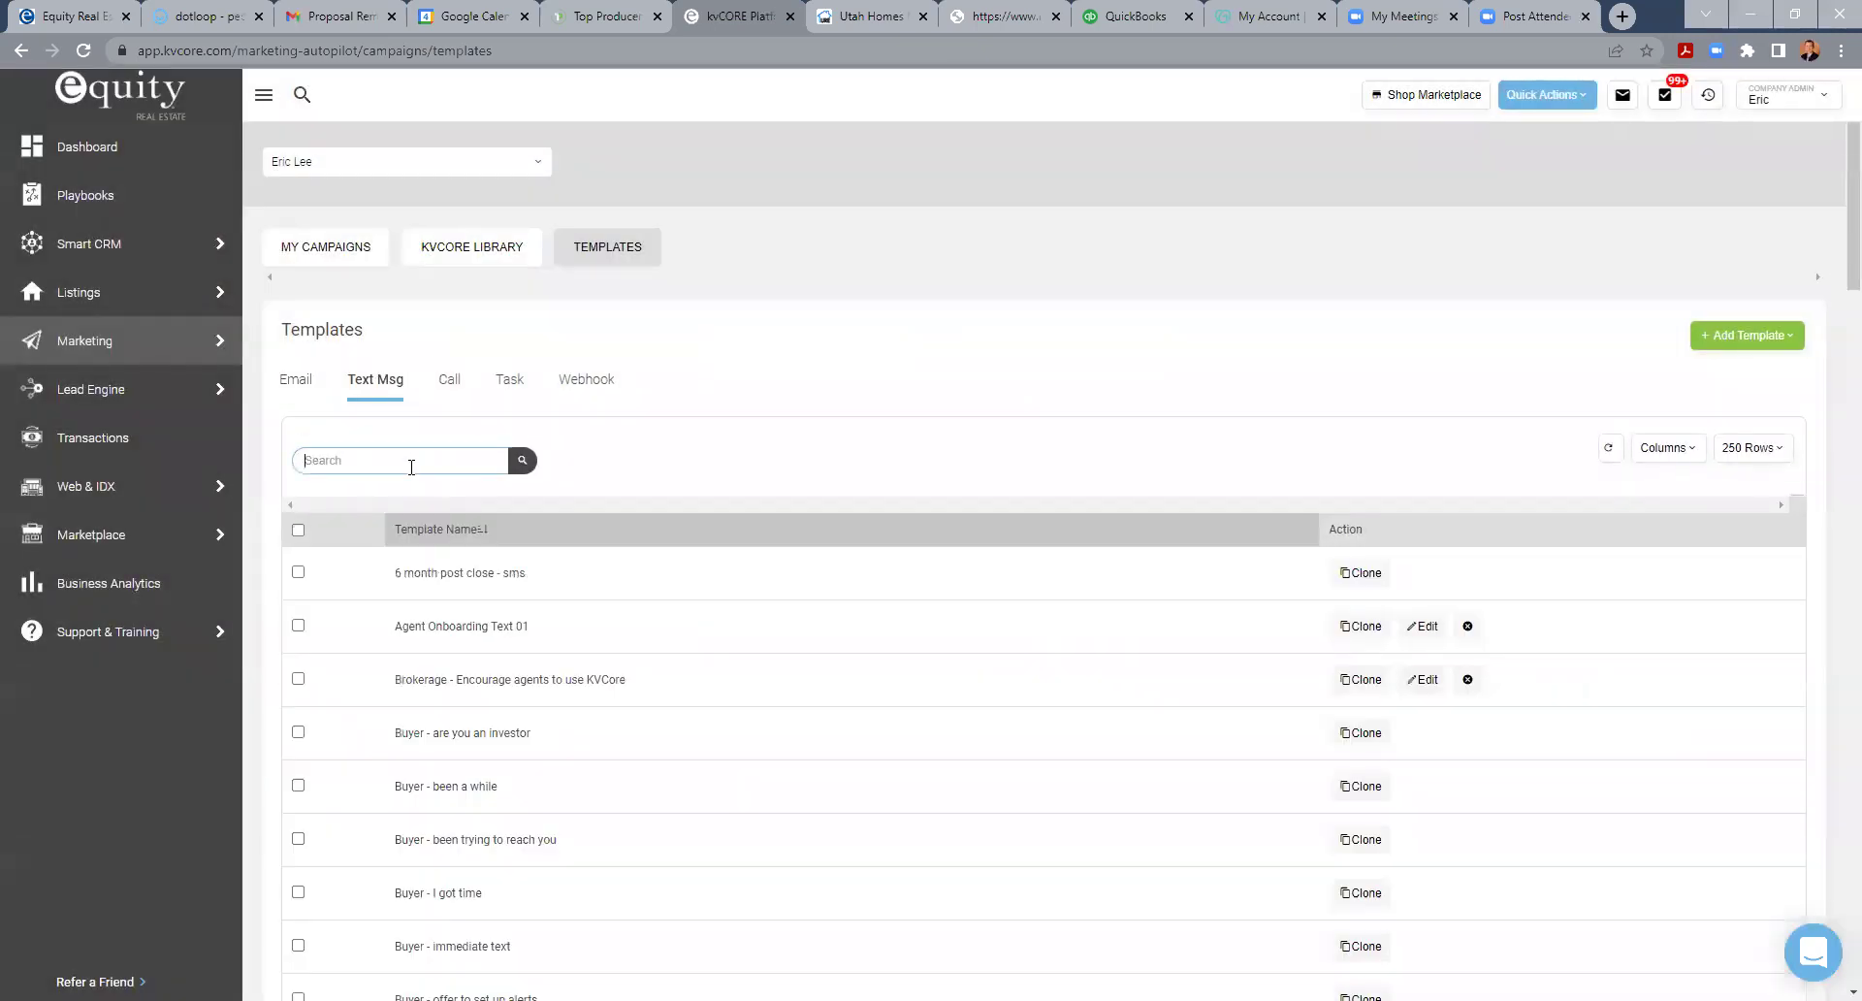
pyautogui.write('birthday')
pyautogui.press('Return')
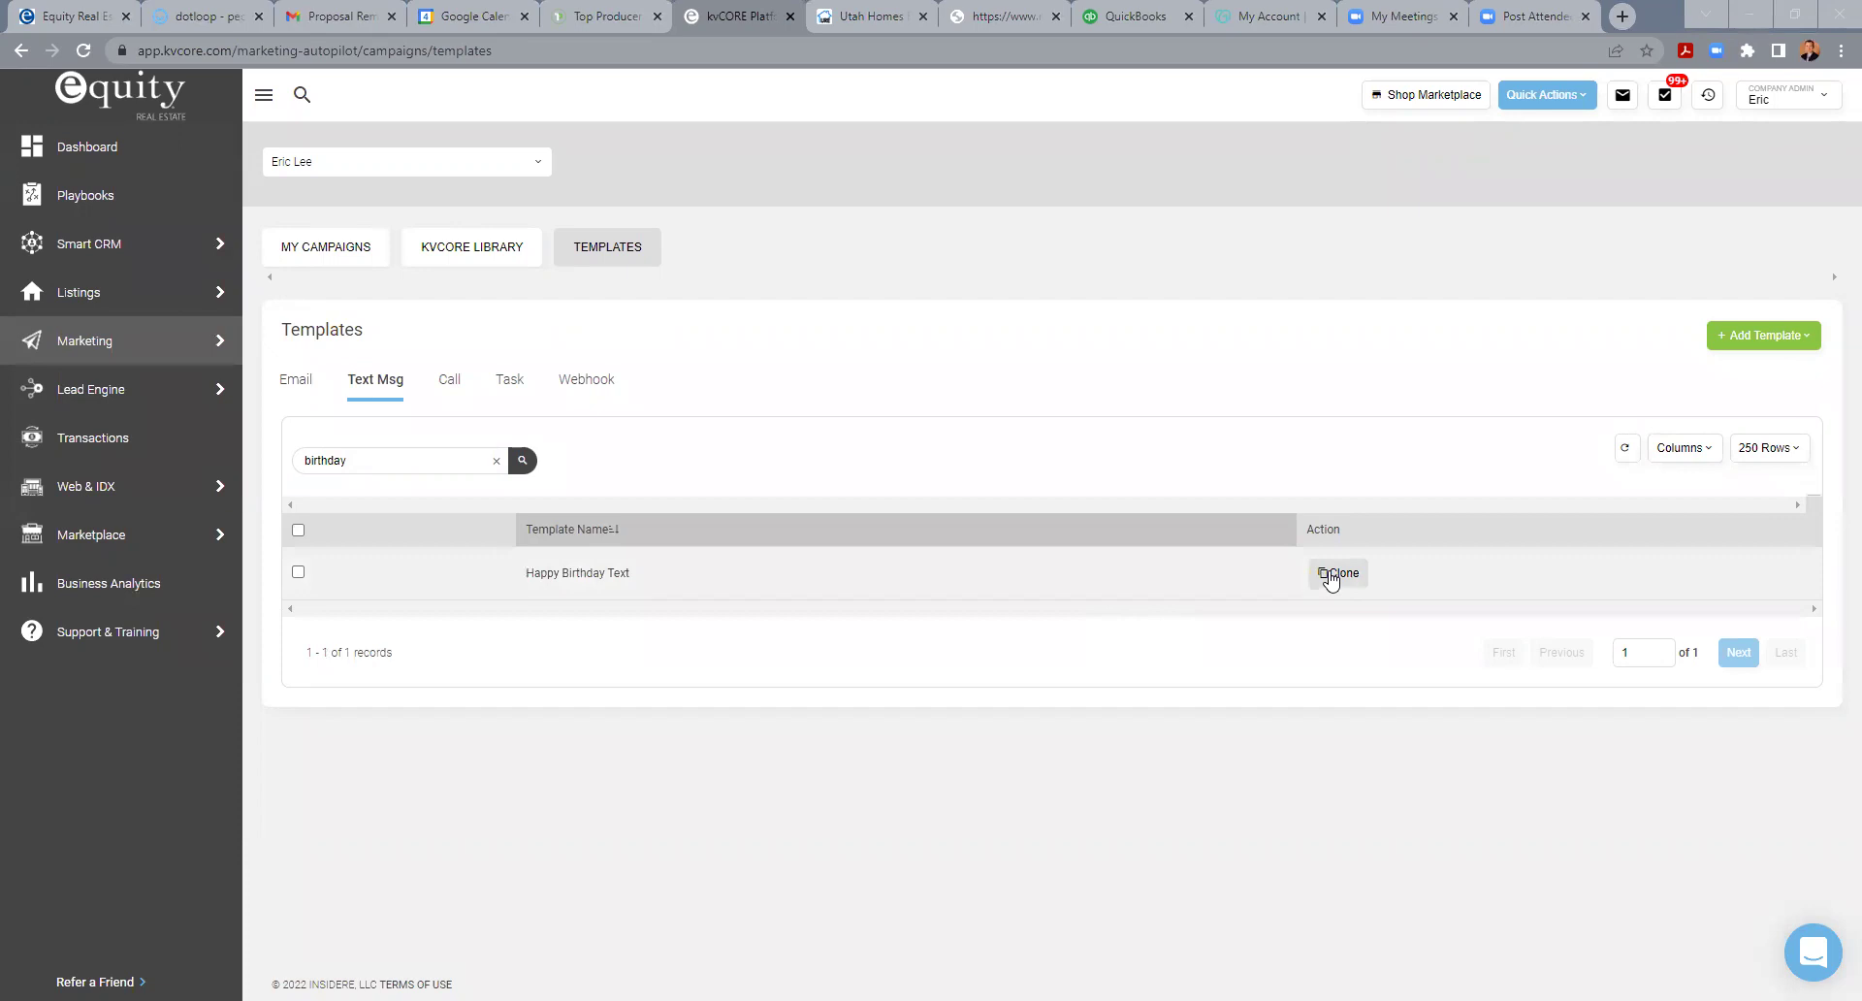
# - Clone Happy Birthday Text and delete {agent_first_name} from the end of its content
pyautogui.click(1344, 575)
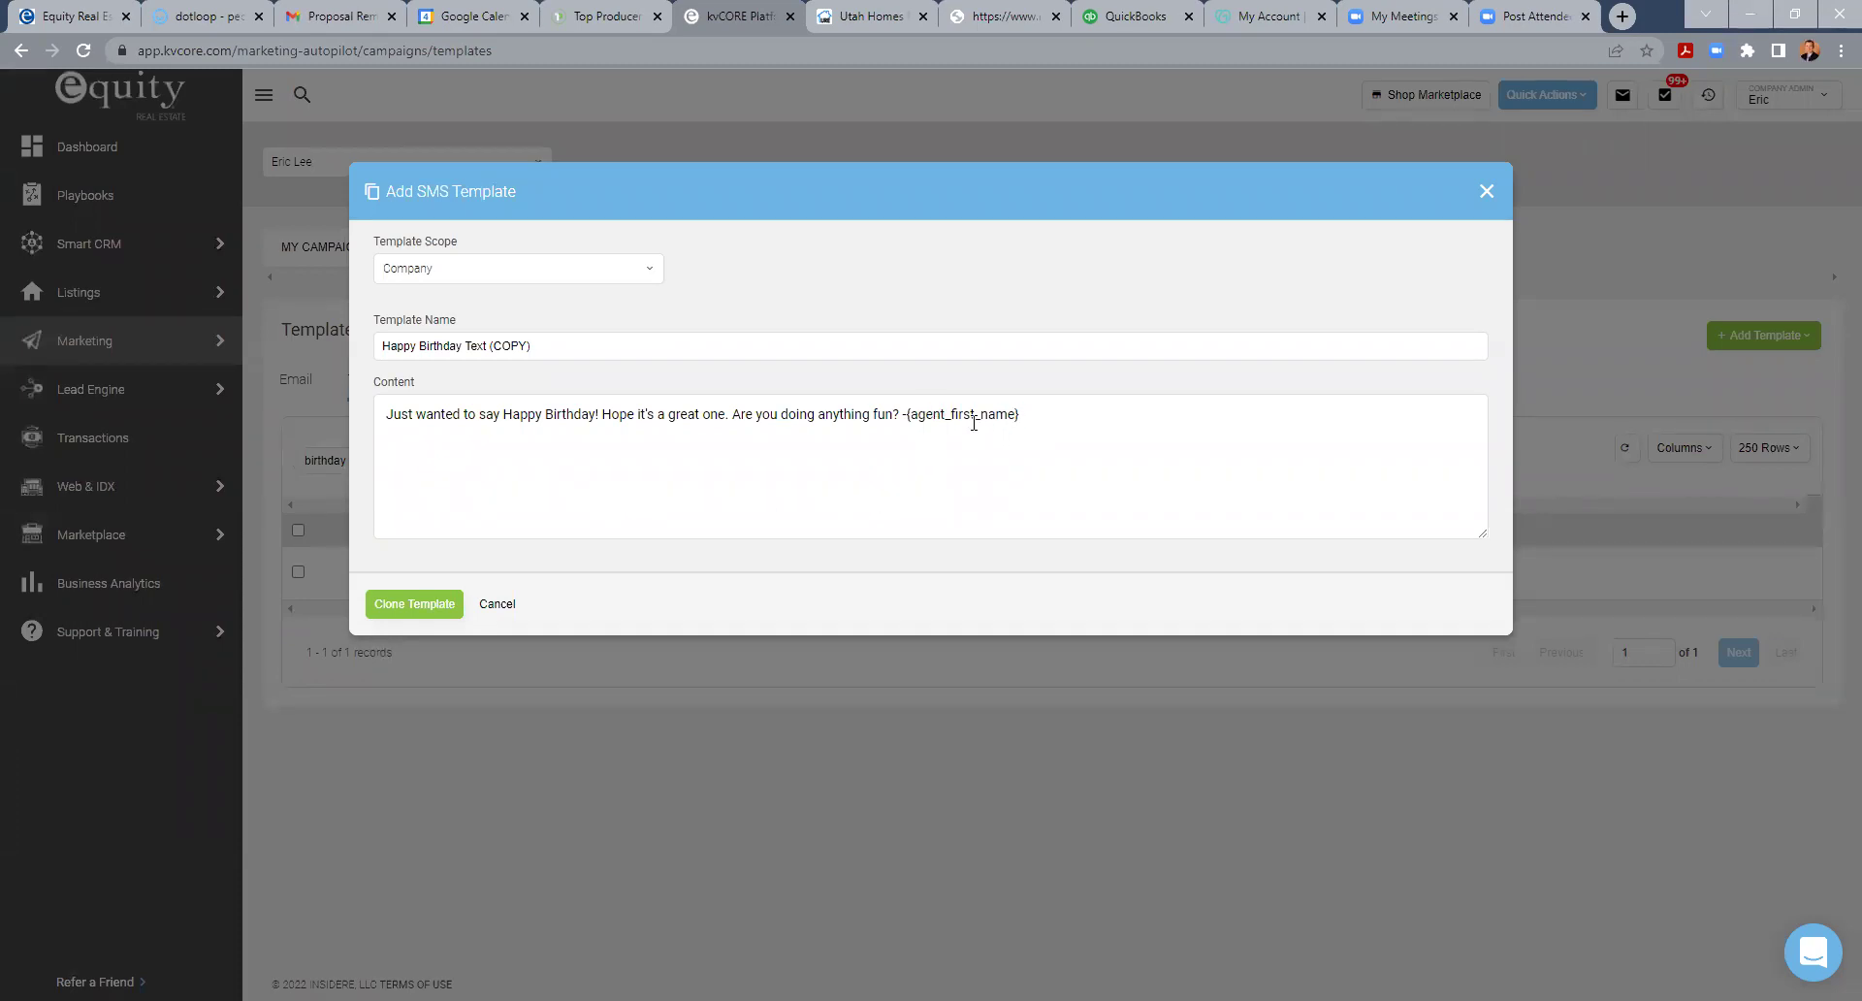
pyautogui.click(1008, 414)
pyautogui.moveTo(1022, 415); pyautogui.dragTo(910, 418)
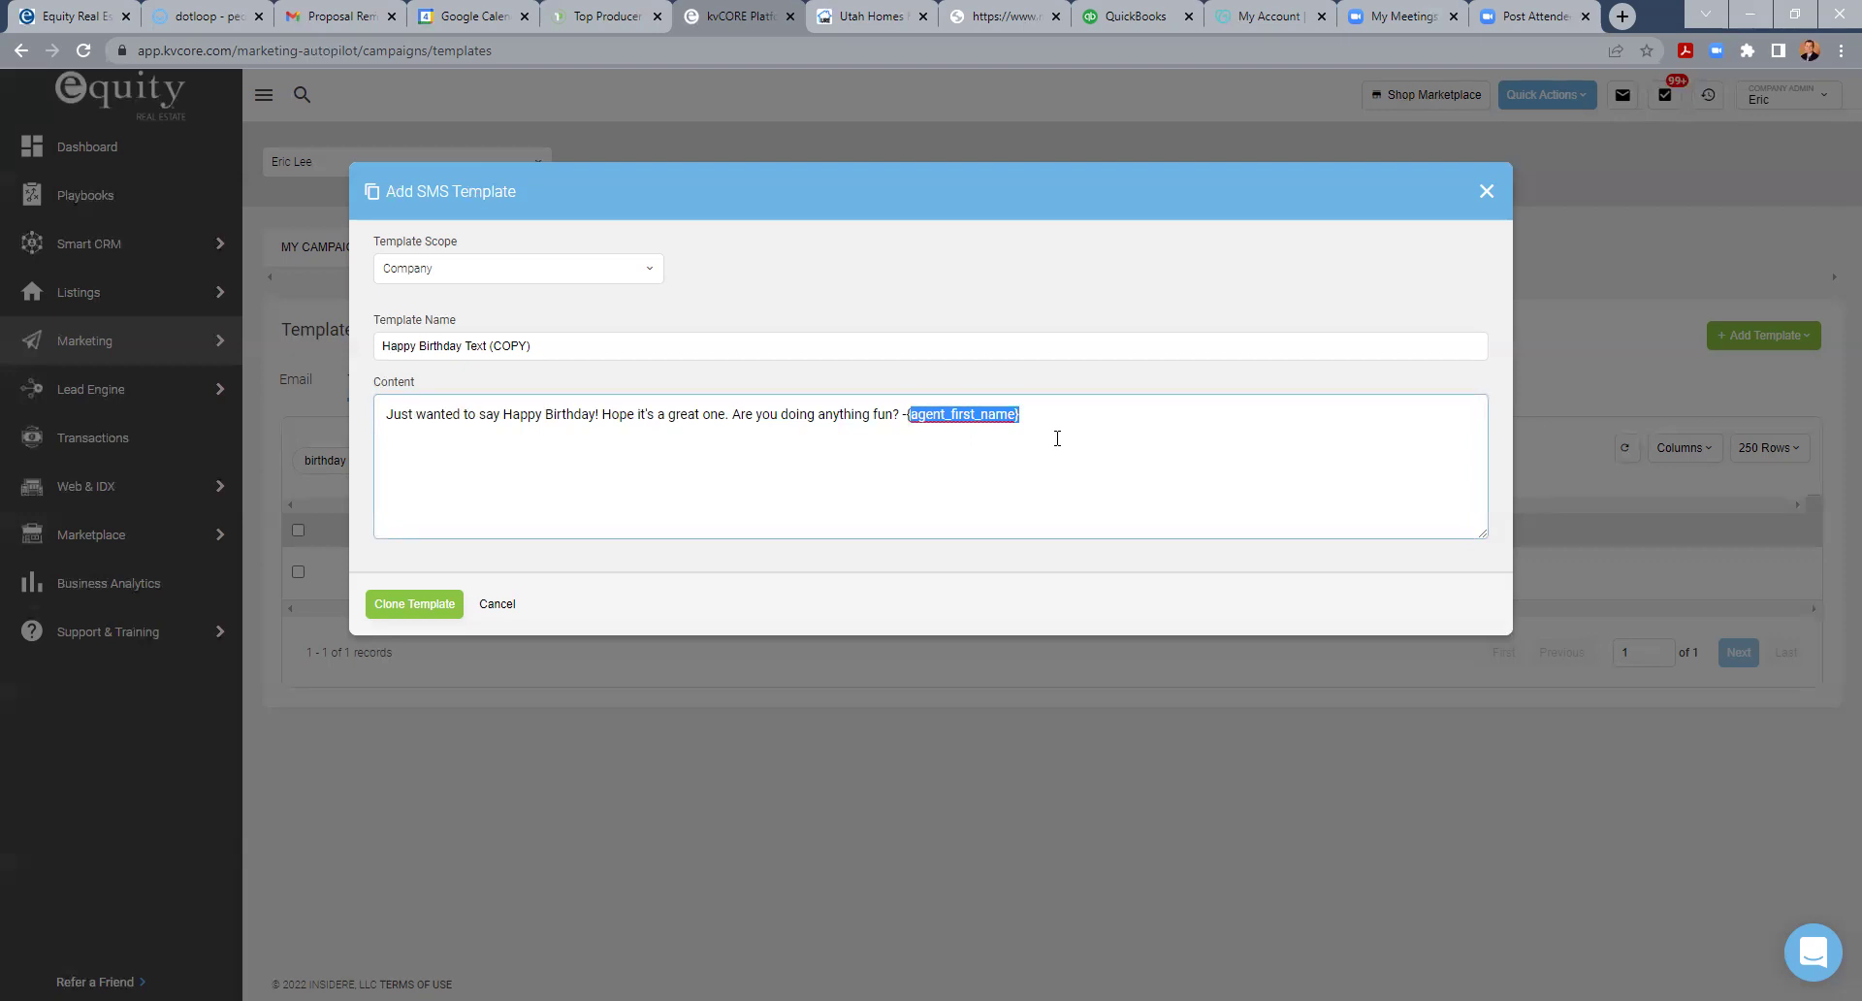
pyautogui.press('BackSpace')
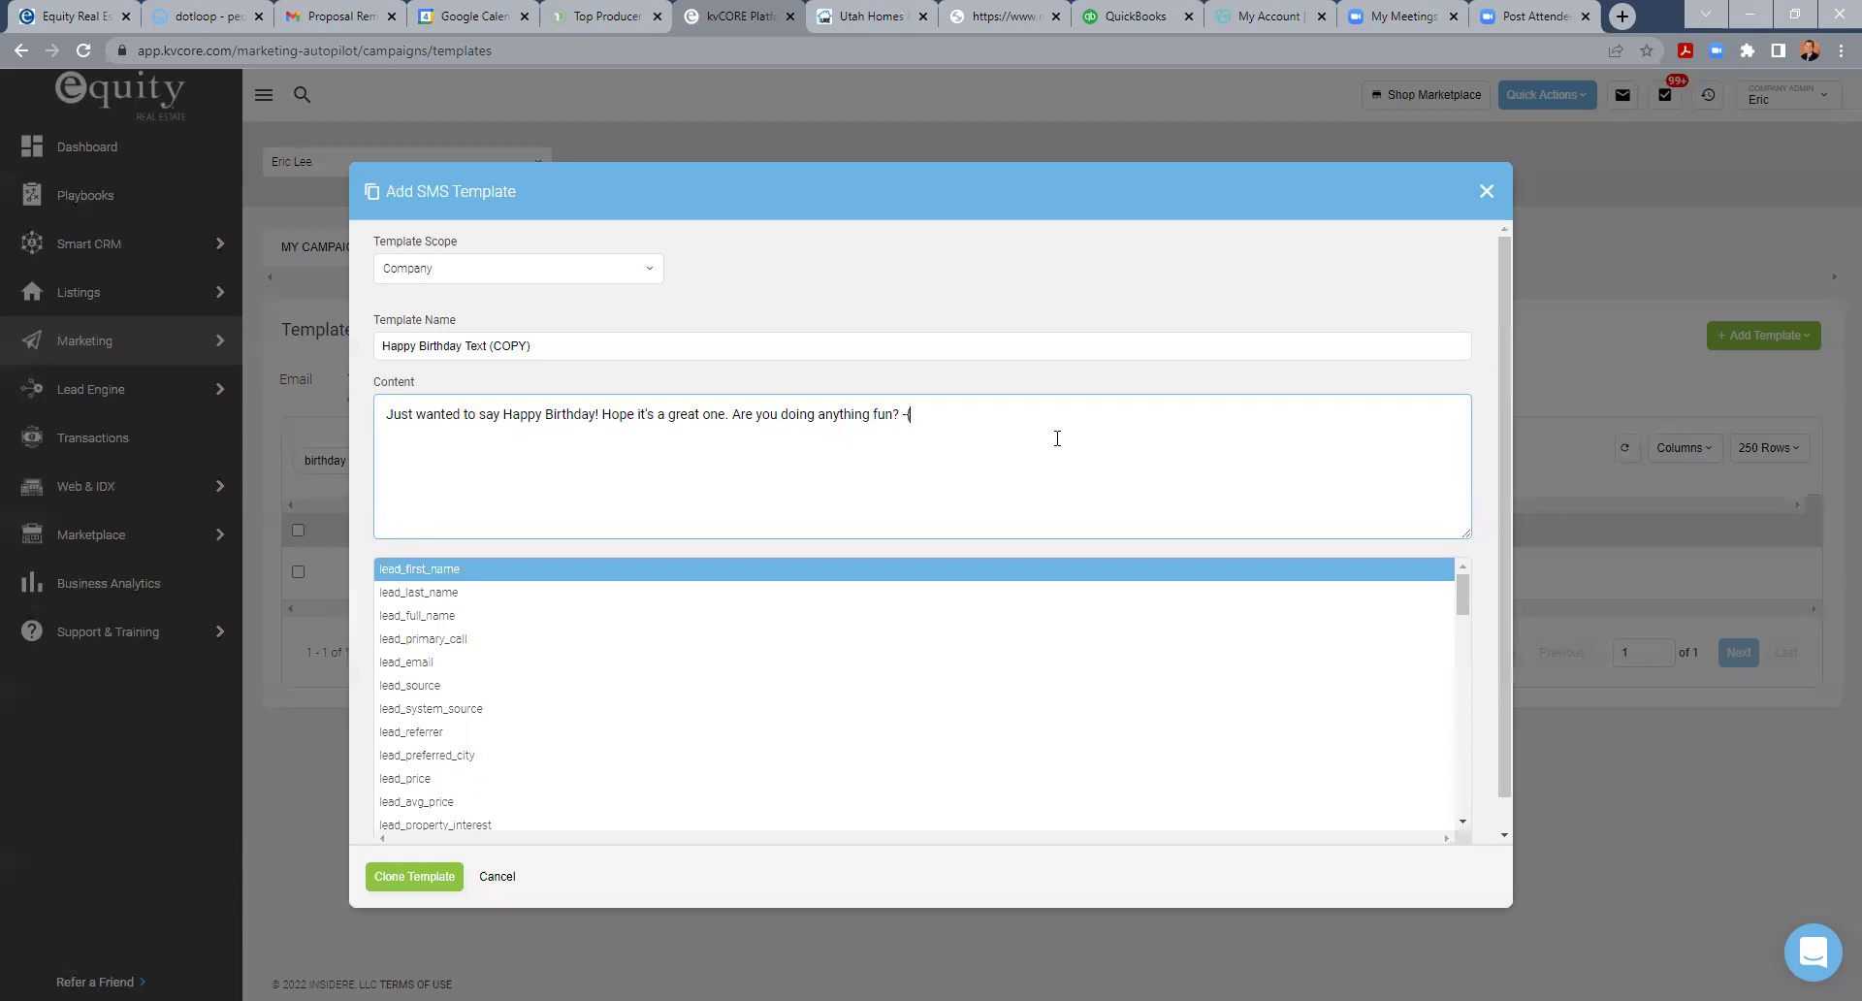
# - Close the birthday message with the {agent_full_name} merge field
pyautogui.press('BackSpace')
pyautogui.write('{')
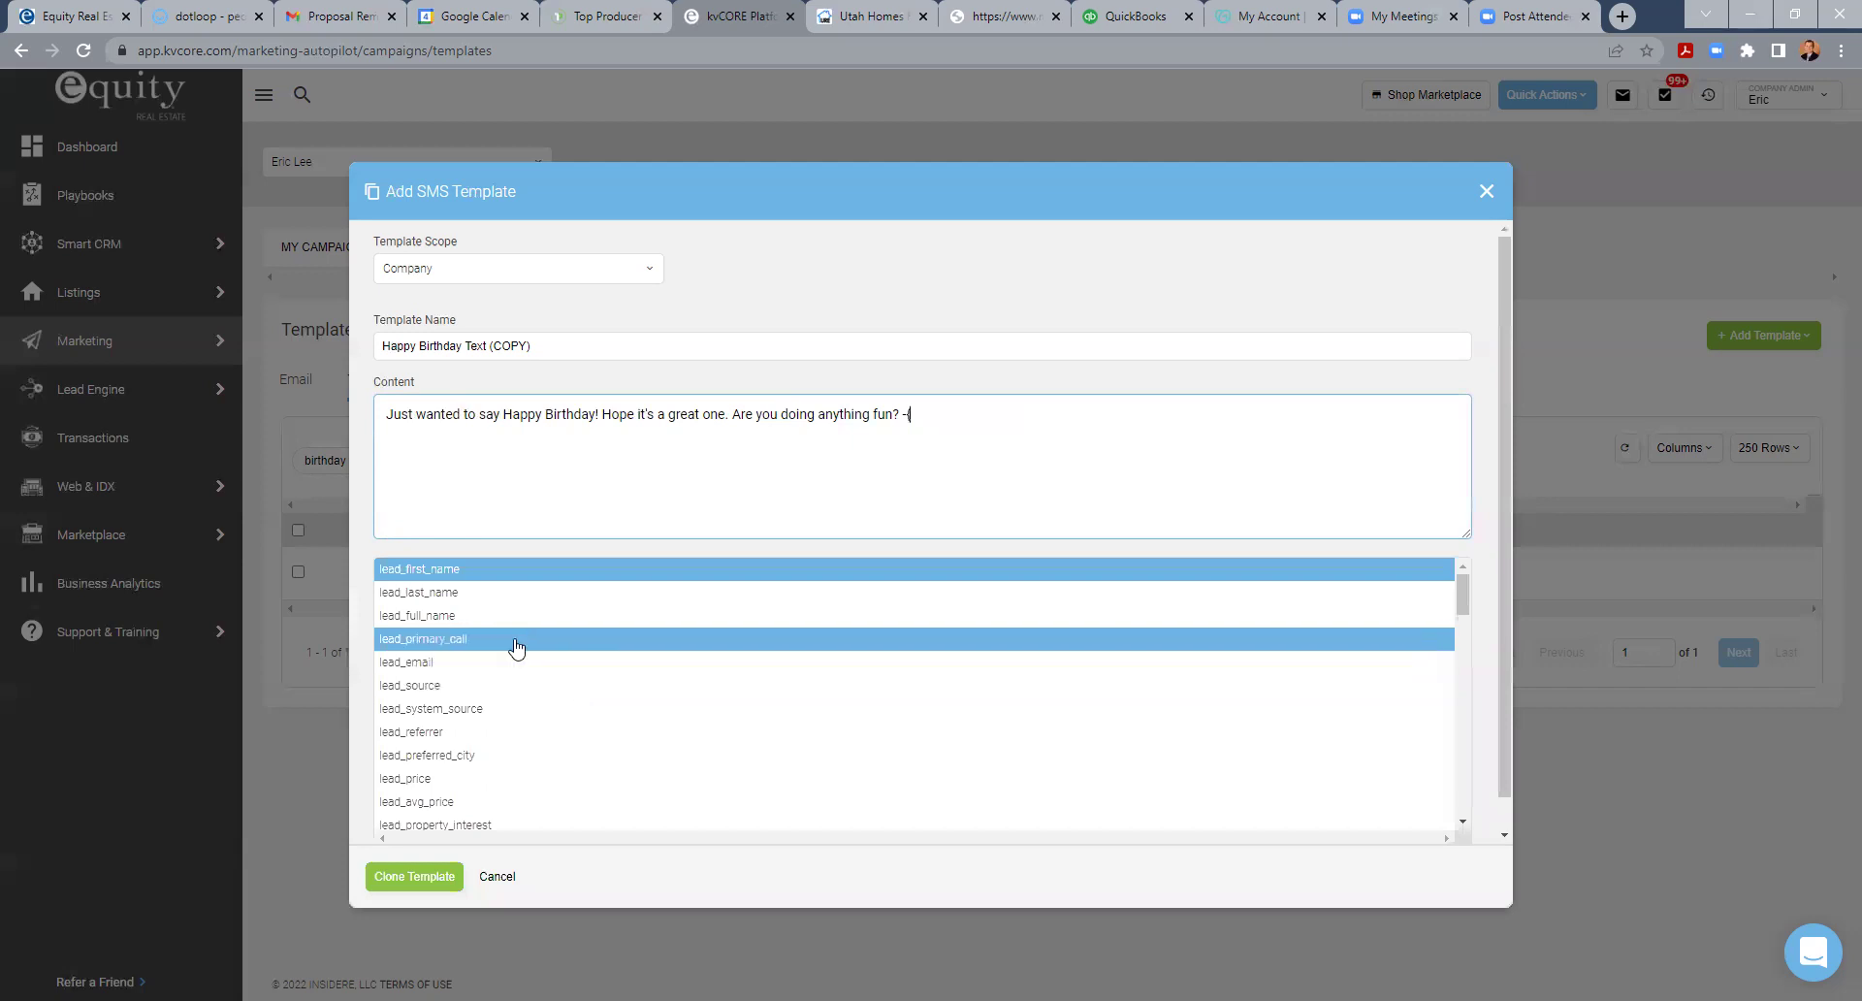
pyautogui.scroll(-3, 509, 647)
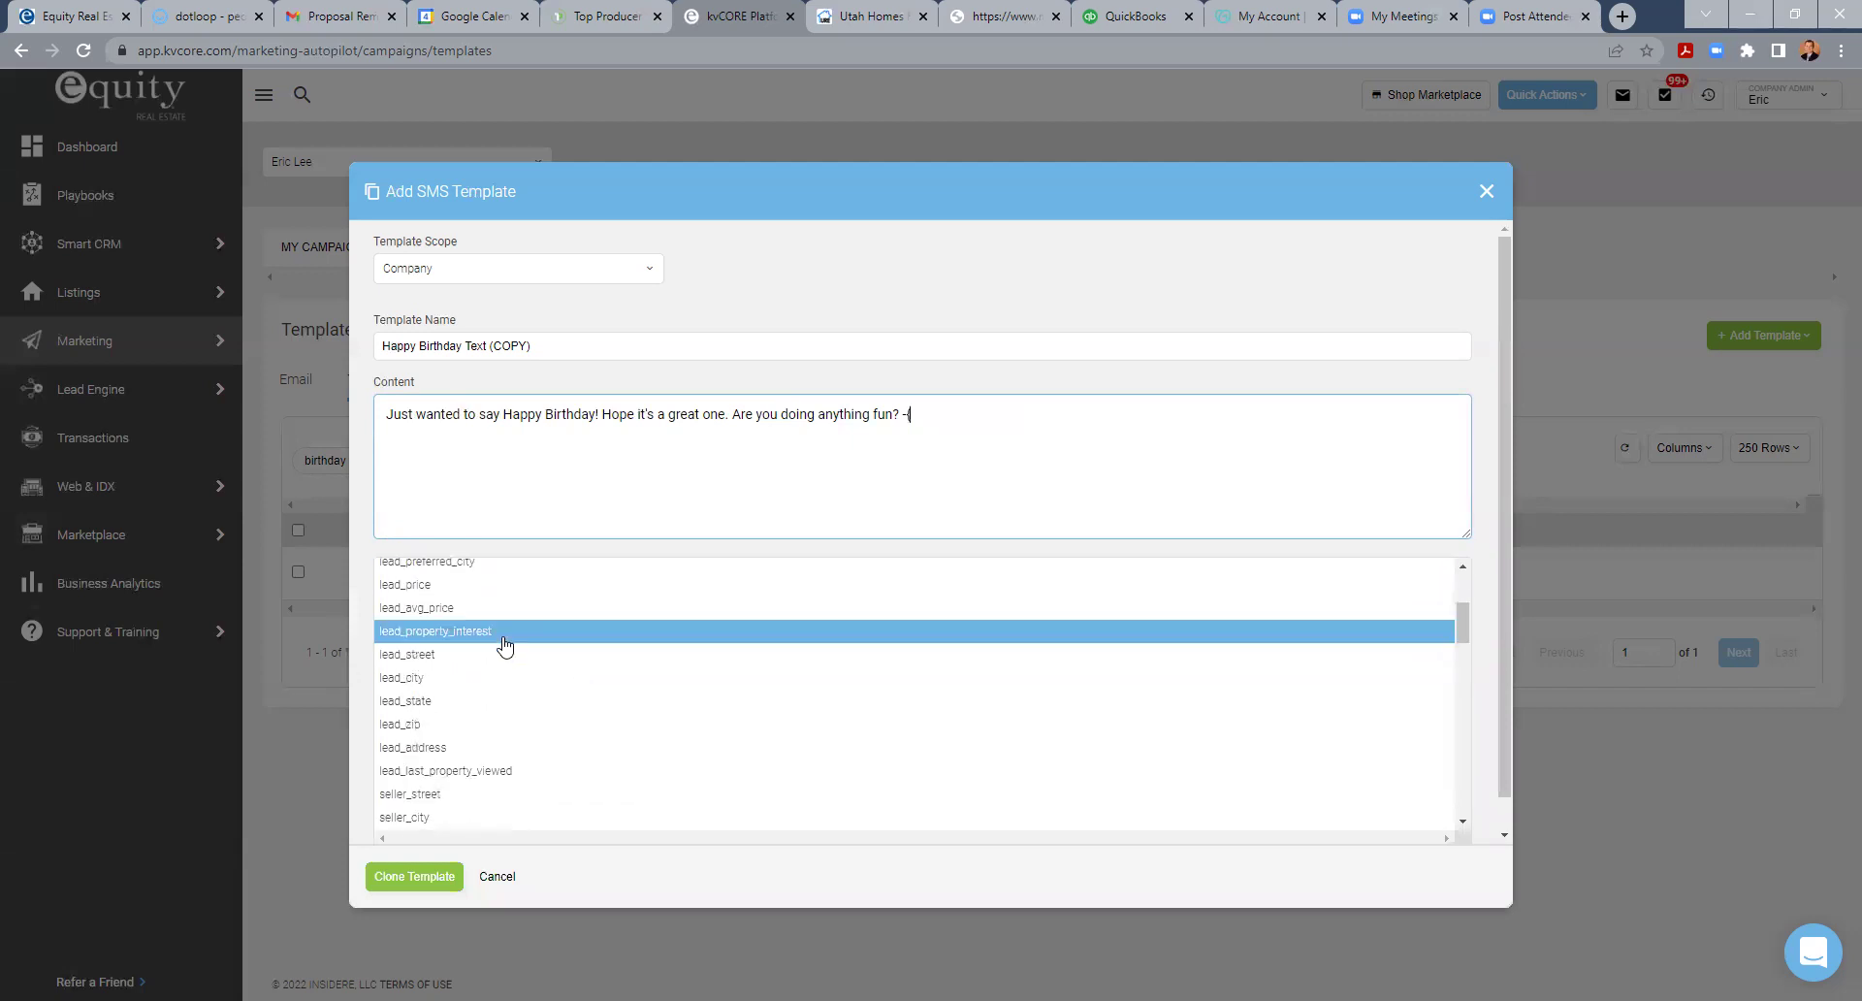
pyautogui.scroll(-3, 504, 645)
pyautogui.scroll(-1, 502, 669)
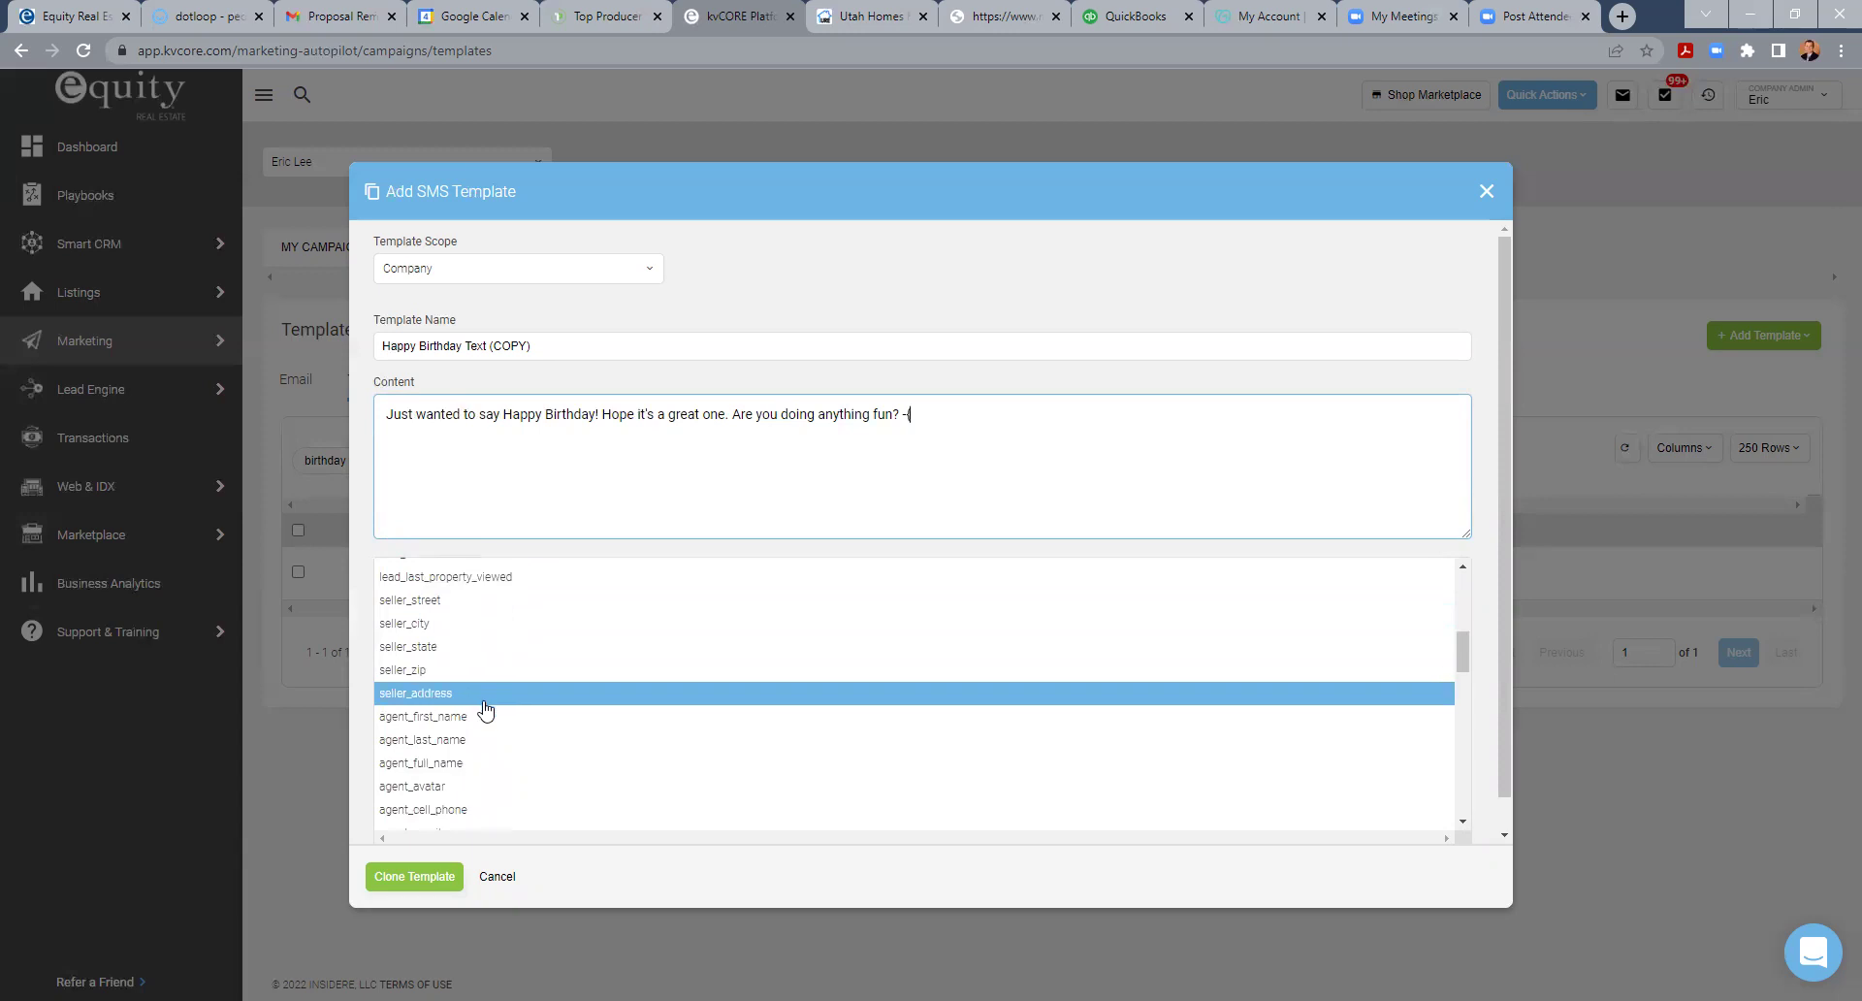
pyautogui.click(457, 763)
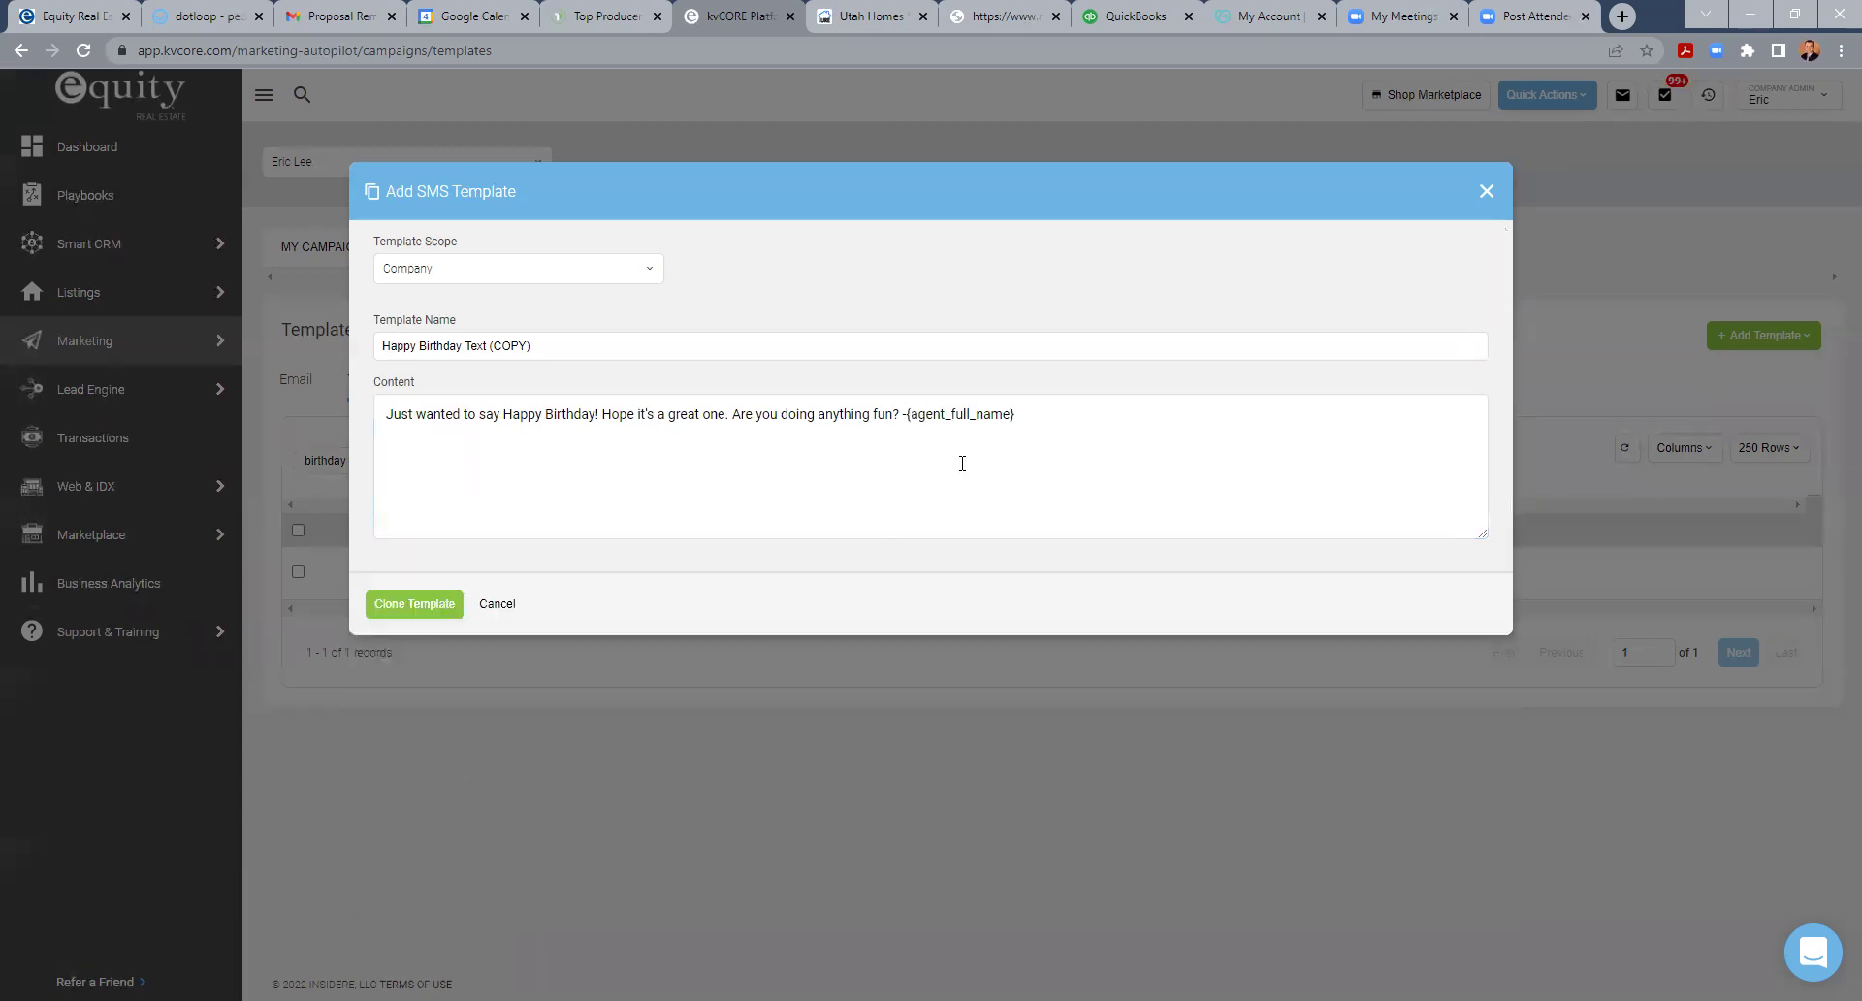
# - Start the message with '{lead_first_name},' and save the copy with Clone Template
pyautogui.click(480, 444)
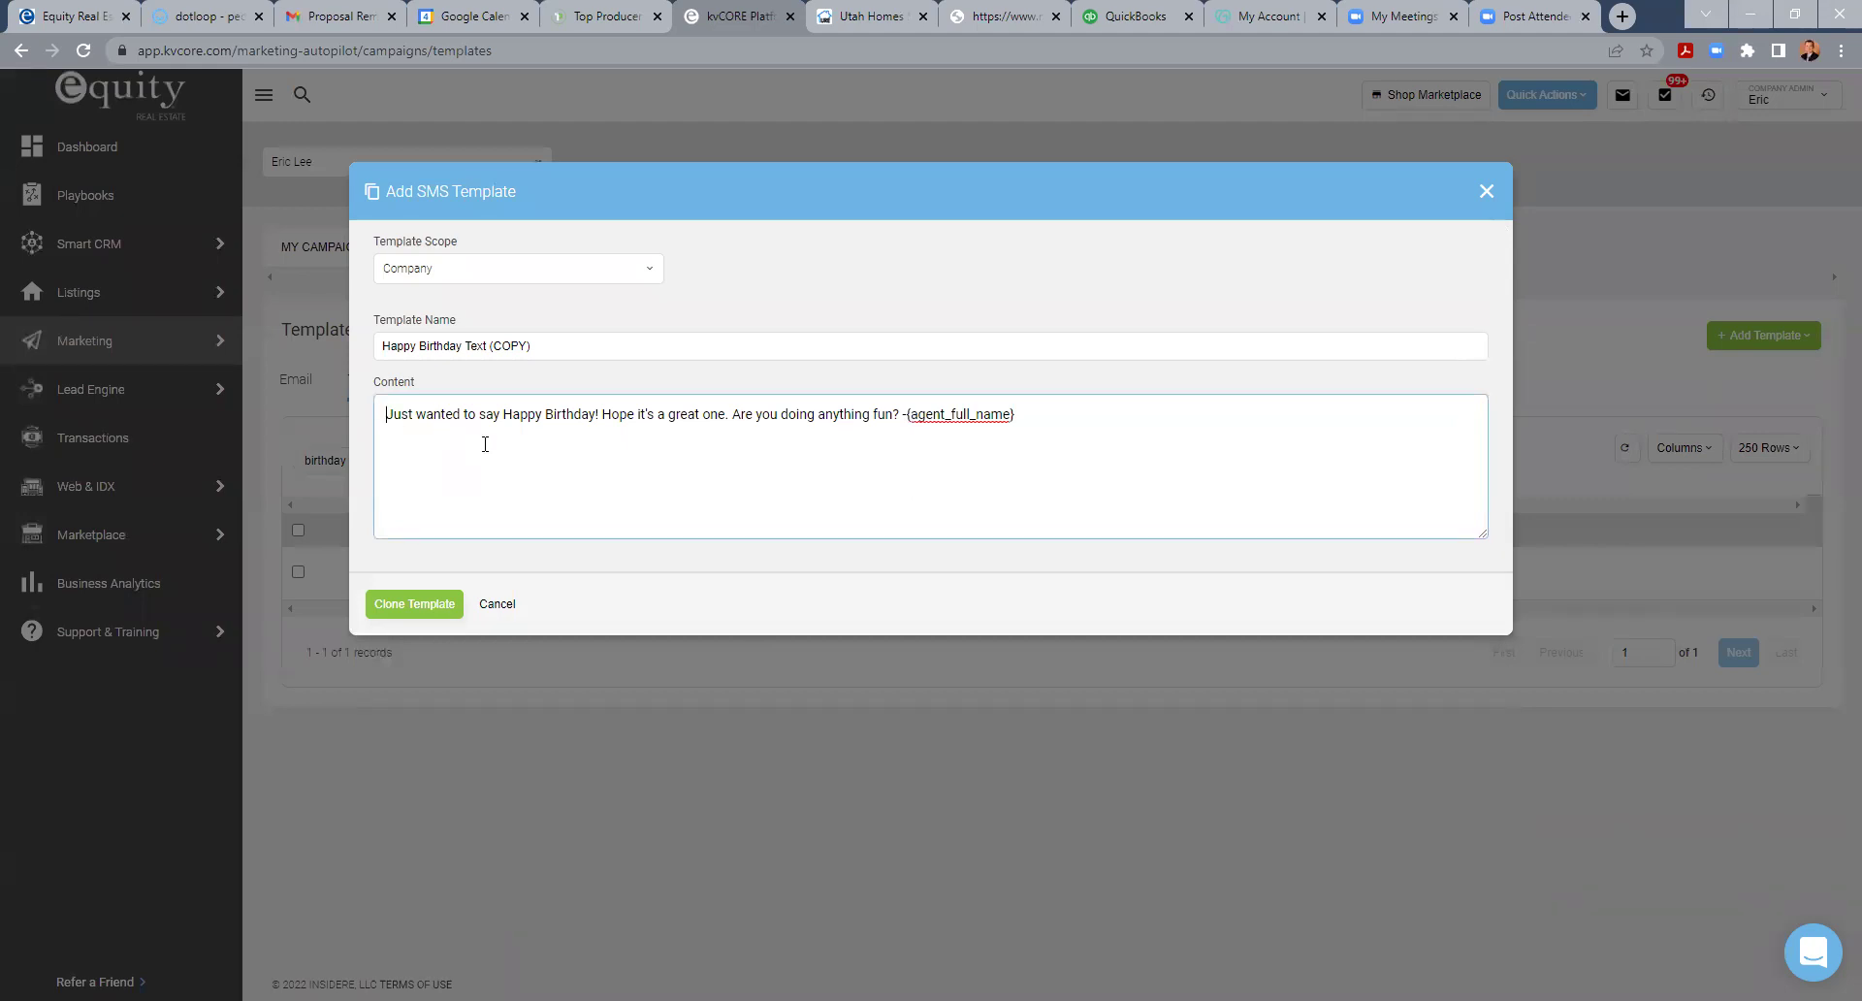
pyautogui.write('{')
pyautogui.scroll(5, 495, 762)
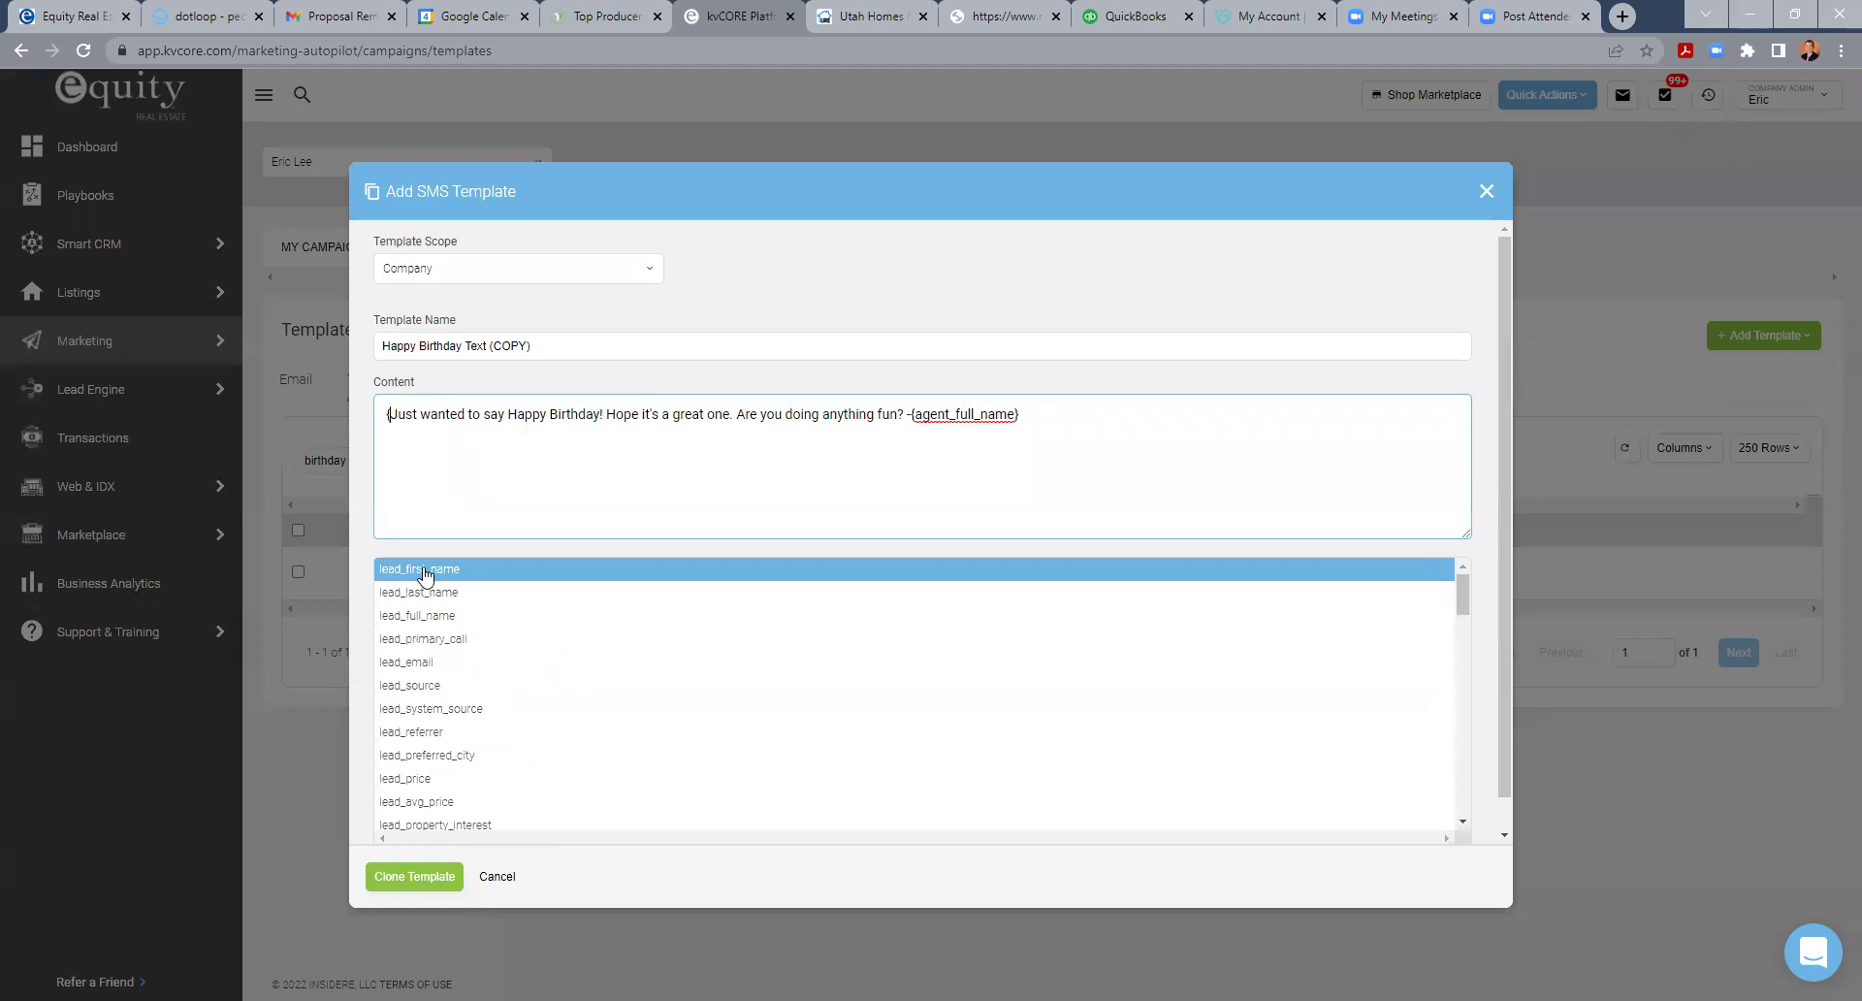
pyautogui.click(423, 571)
pyautogui.click(494, 434)
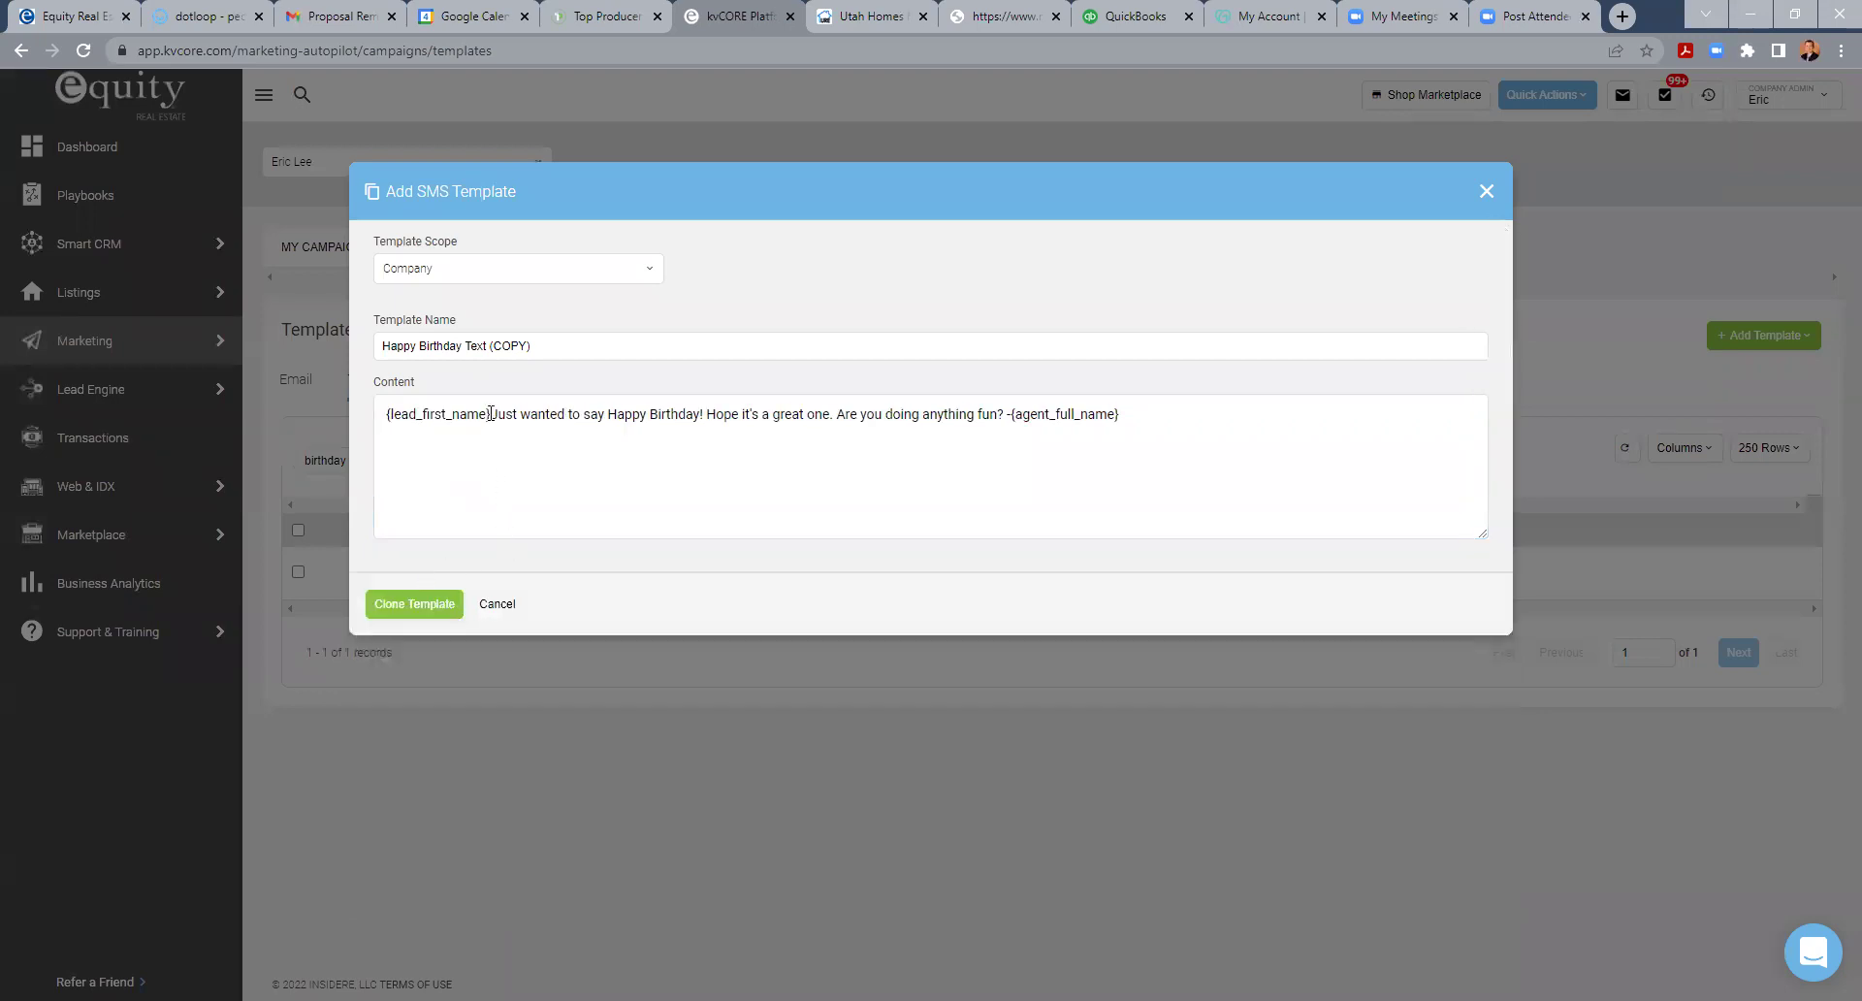
pyautogui.write(',')
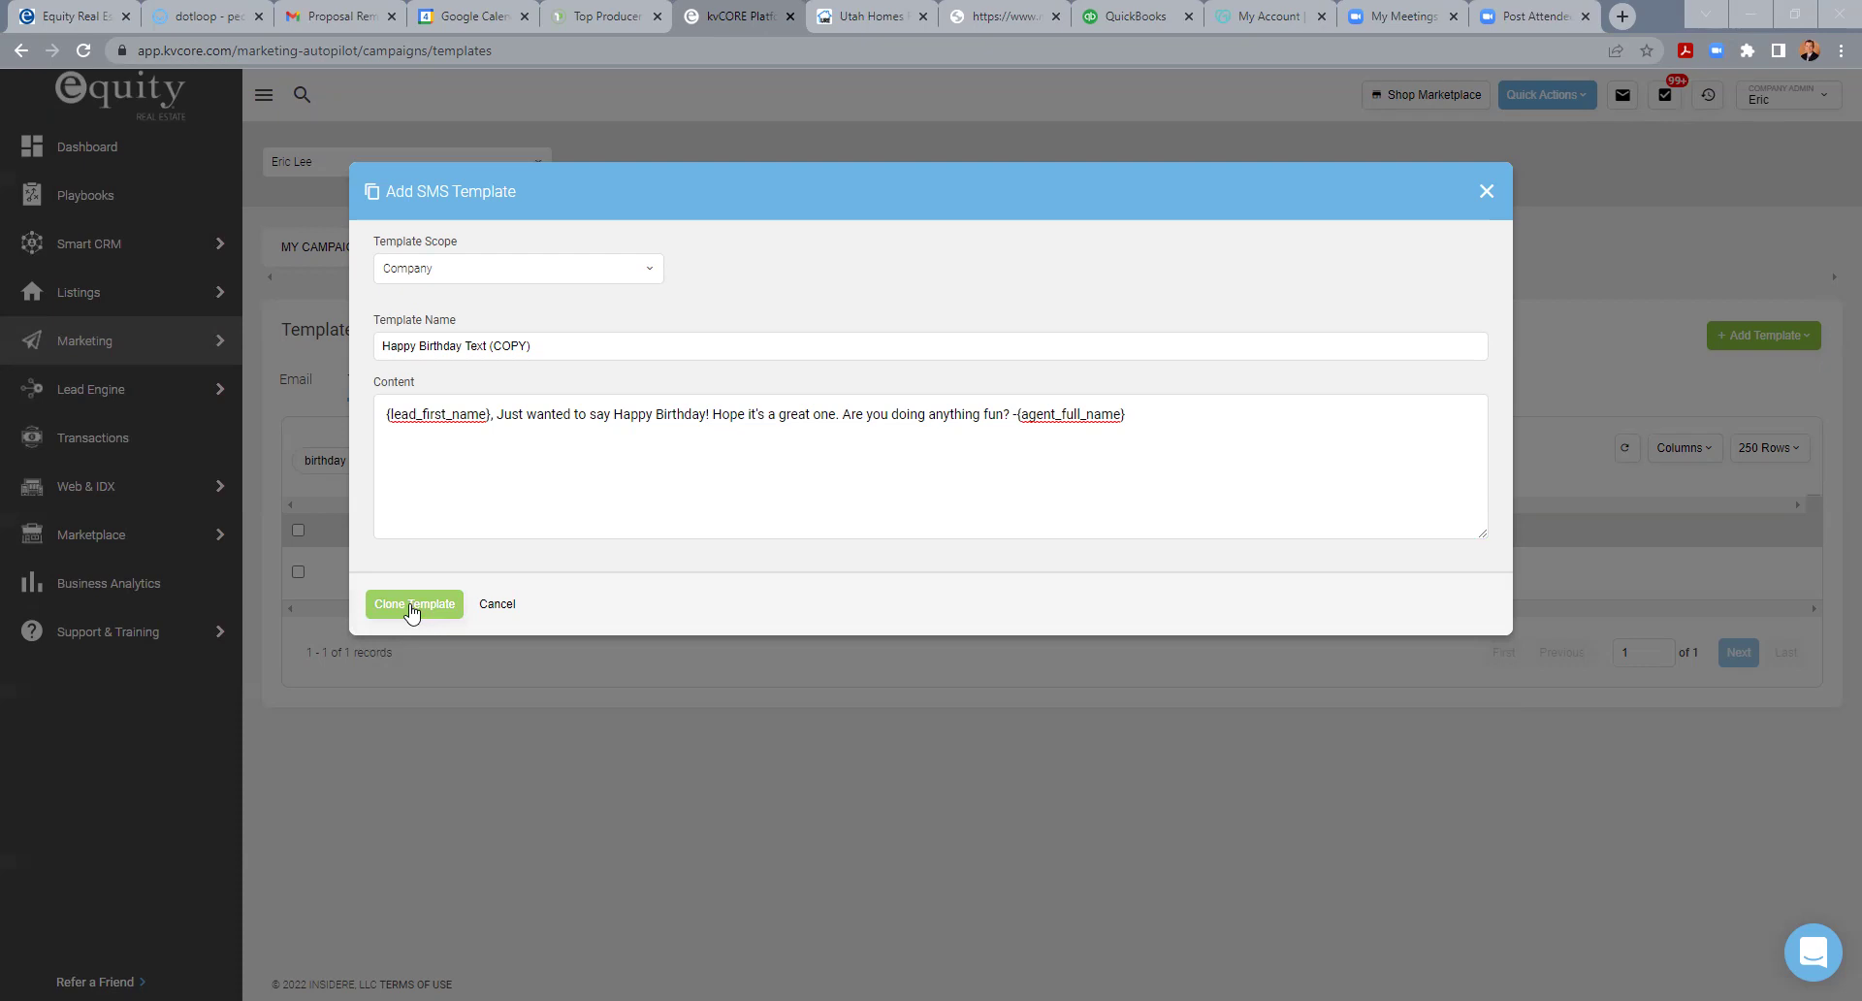
pyautogui.click(412, 606)
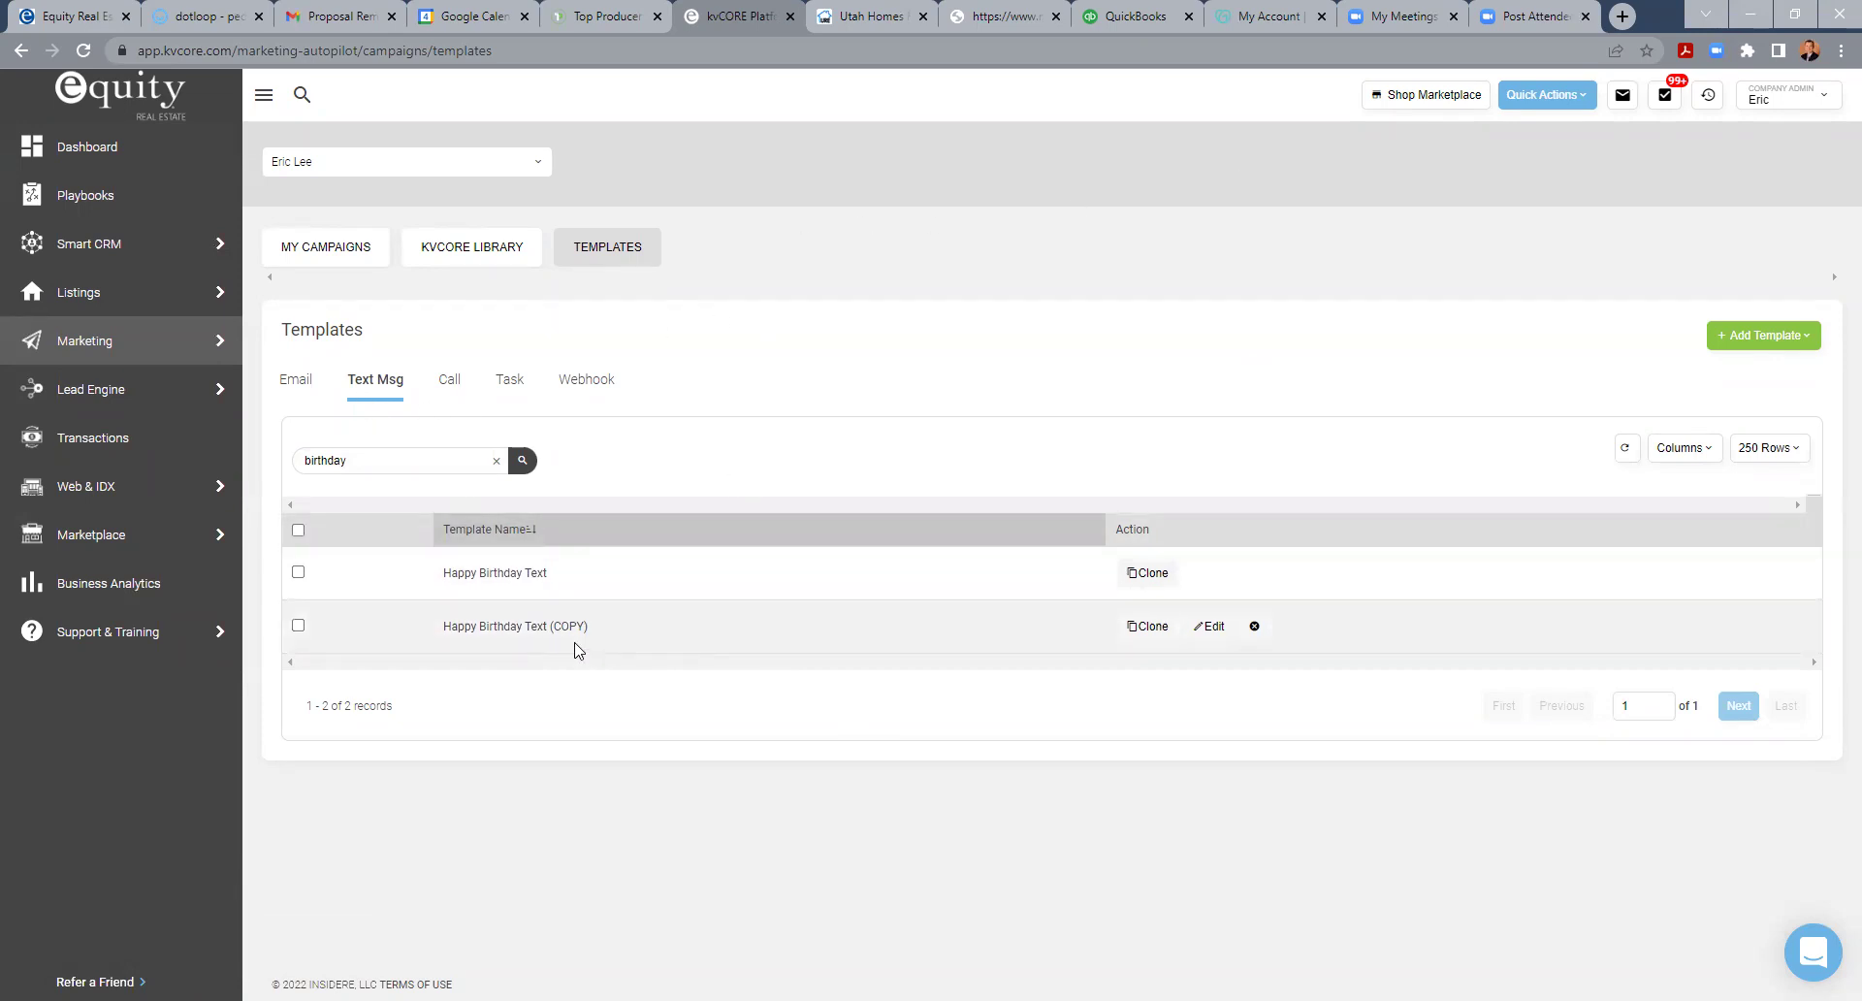
# - Go to Smart CRM > My Contacts from the sidebar
pyautogui.moveTo(175, 349)
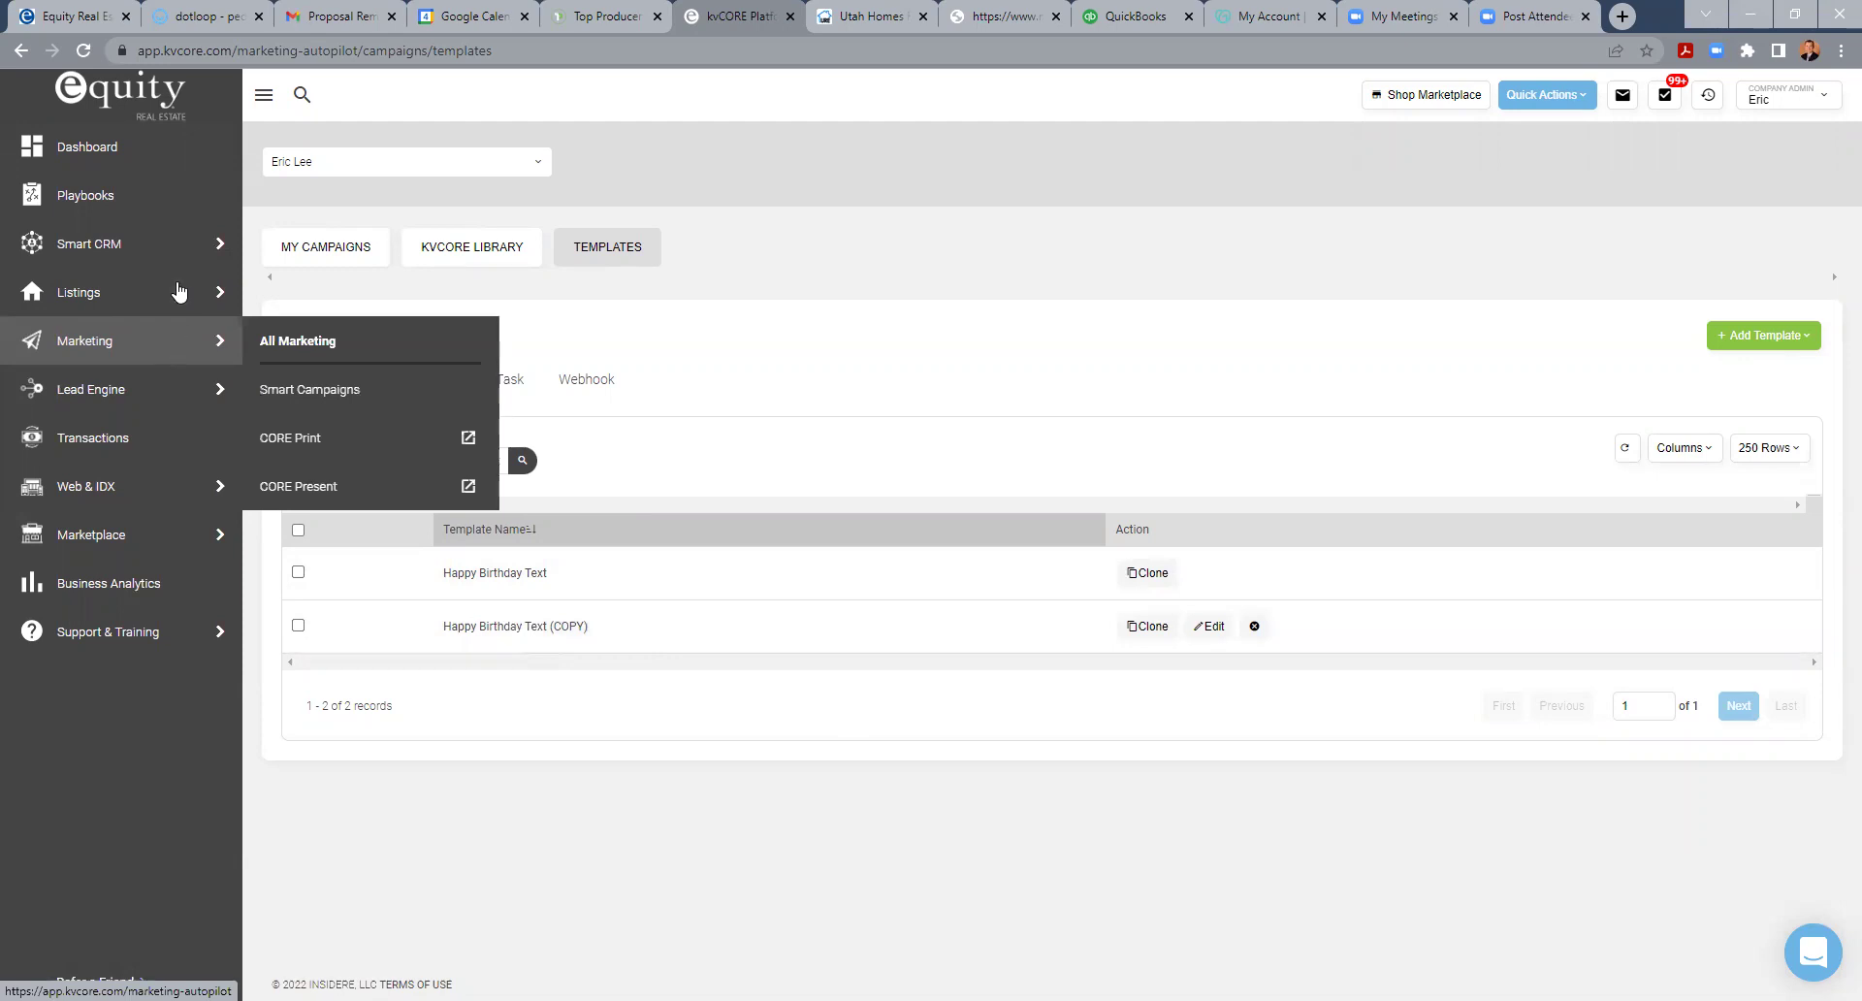
pyautogui.moveTo(228, 248)
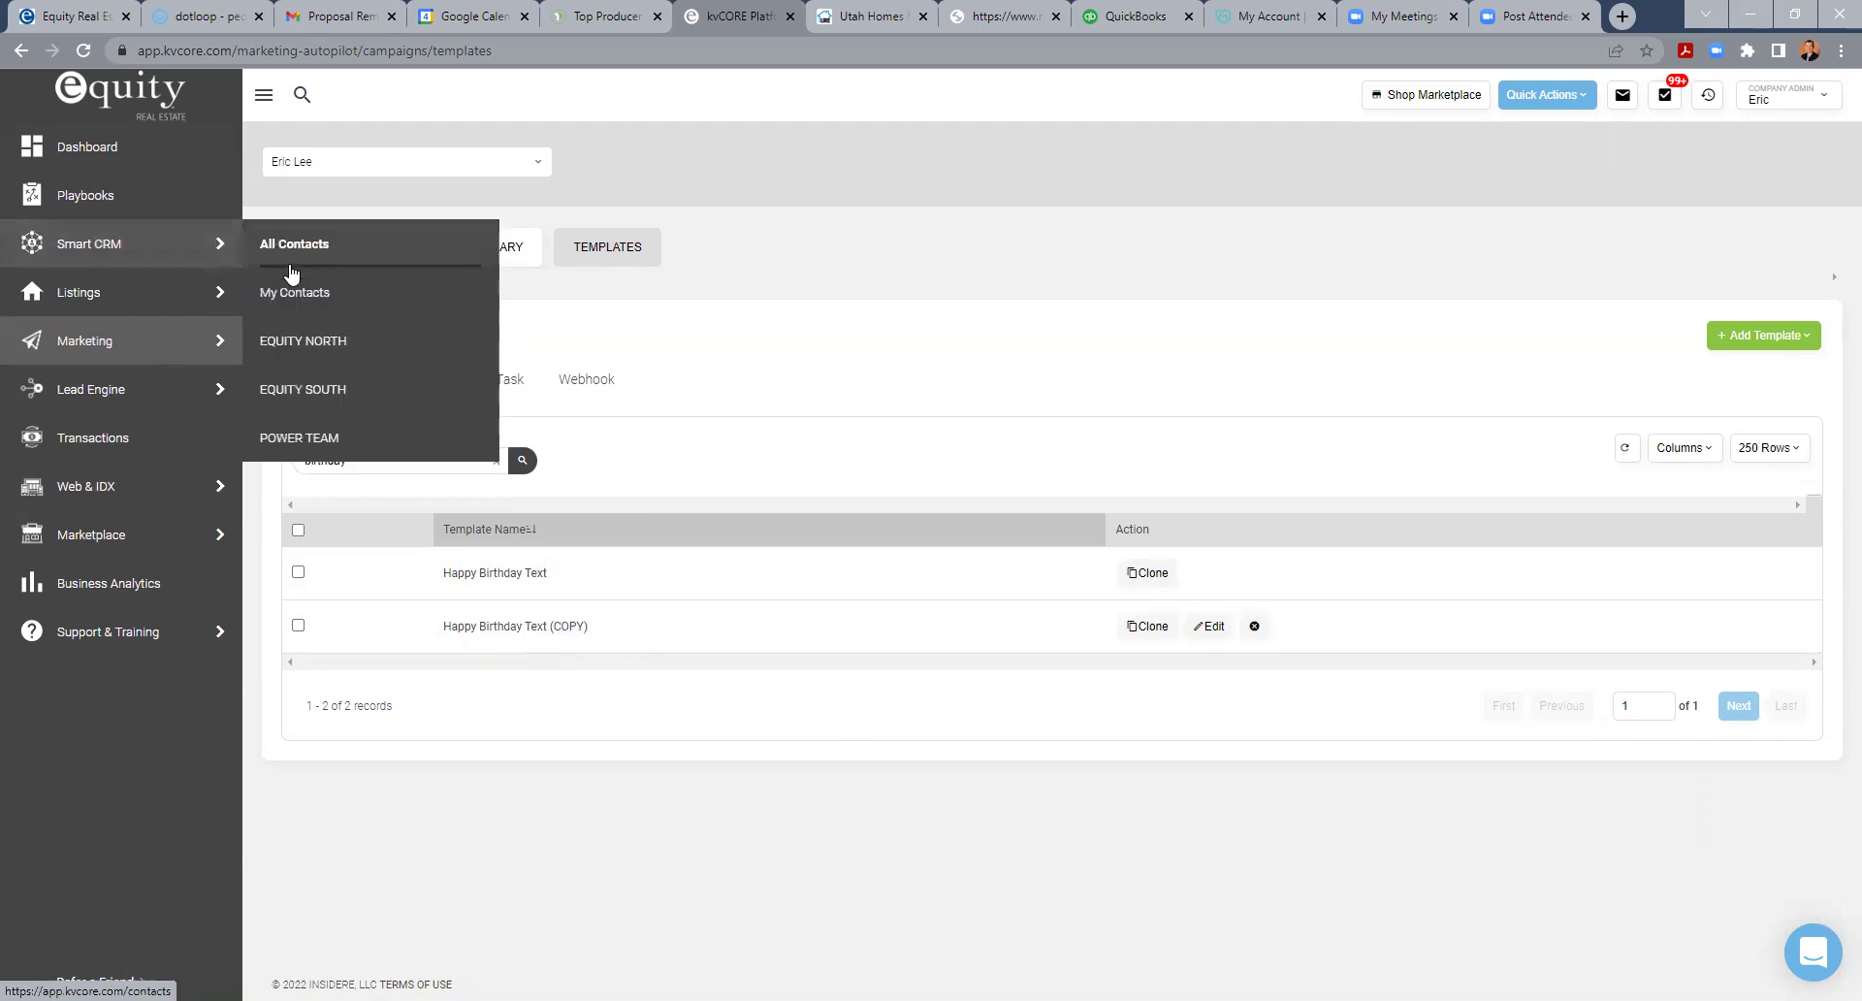
pyautogui.click(303, 293)
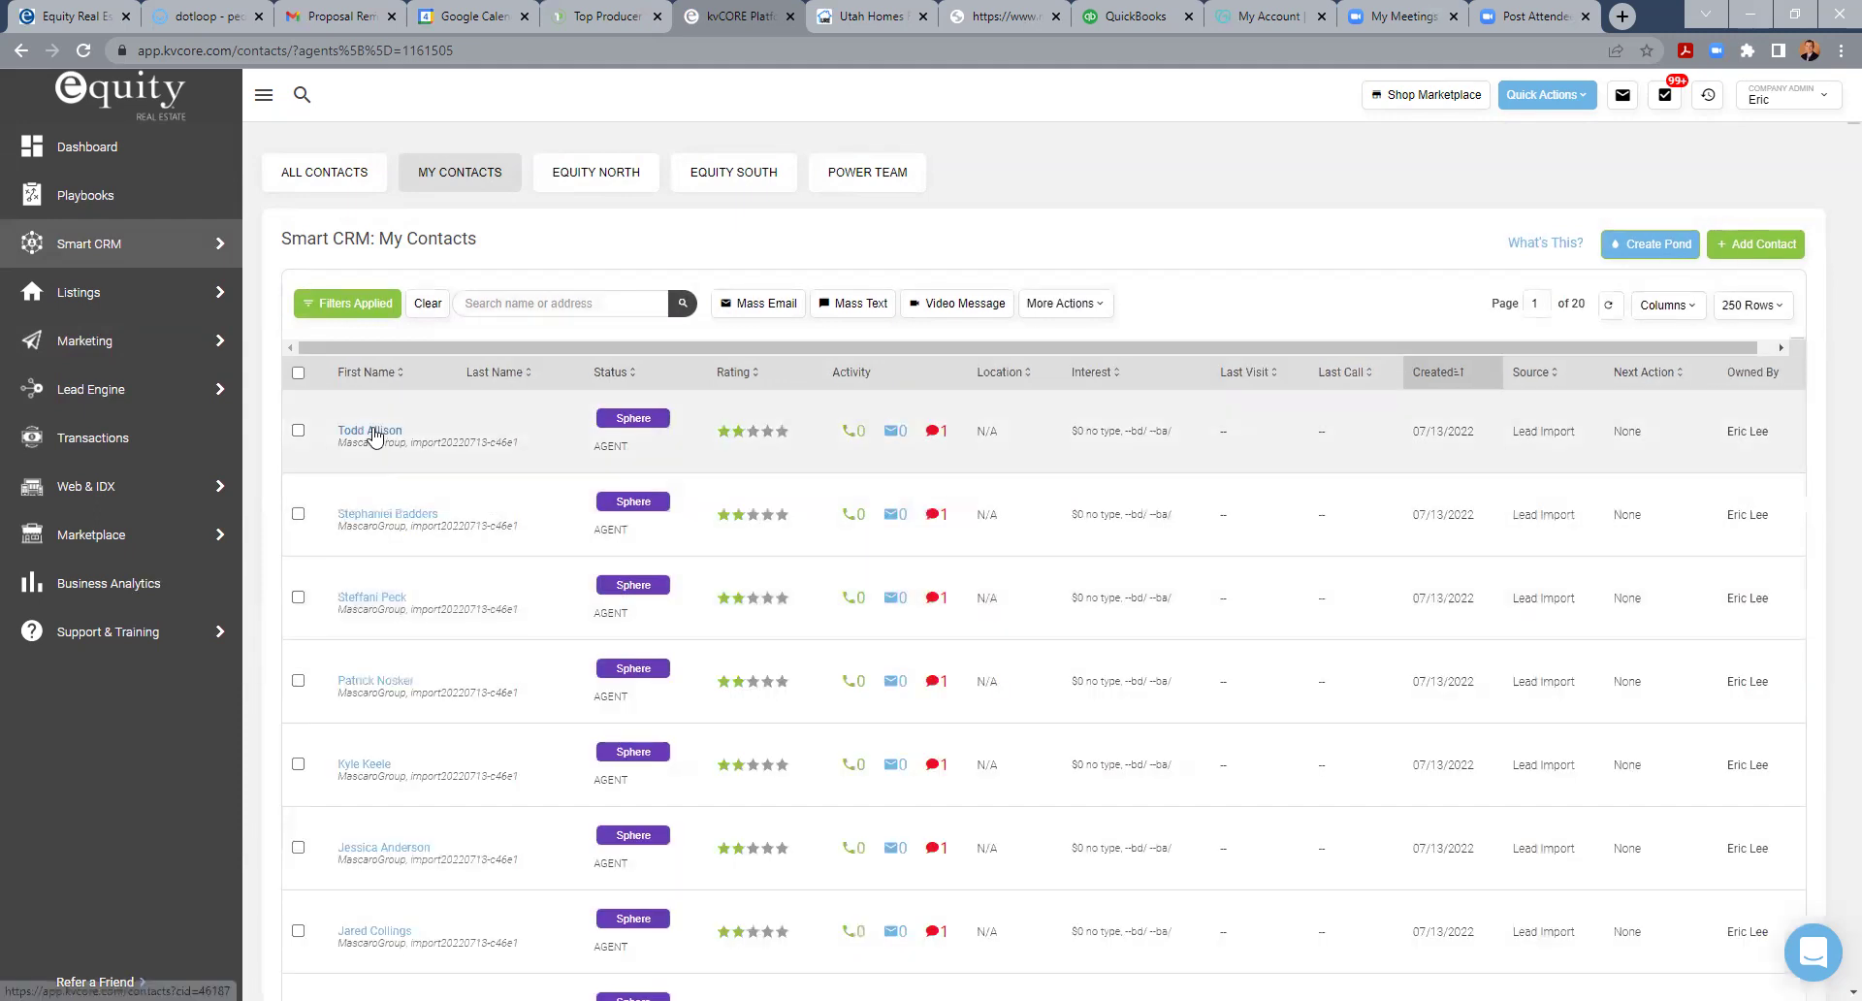
# - Open the first imported contact's record, review its timeline and sent text, then close it
pyautogui.click(372, 432)
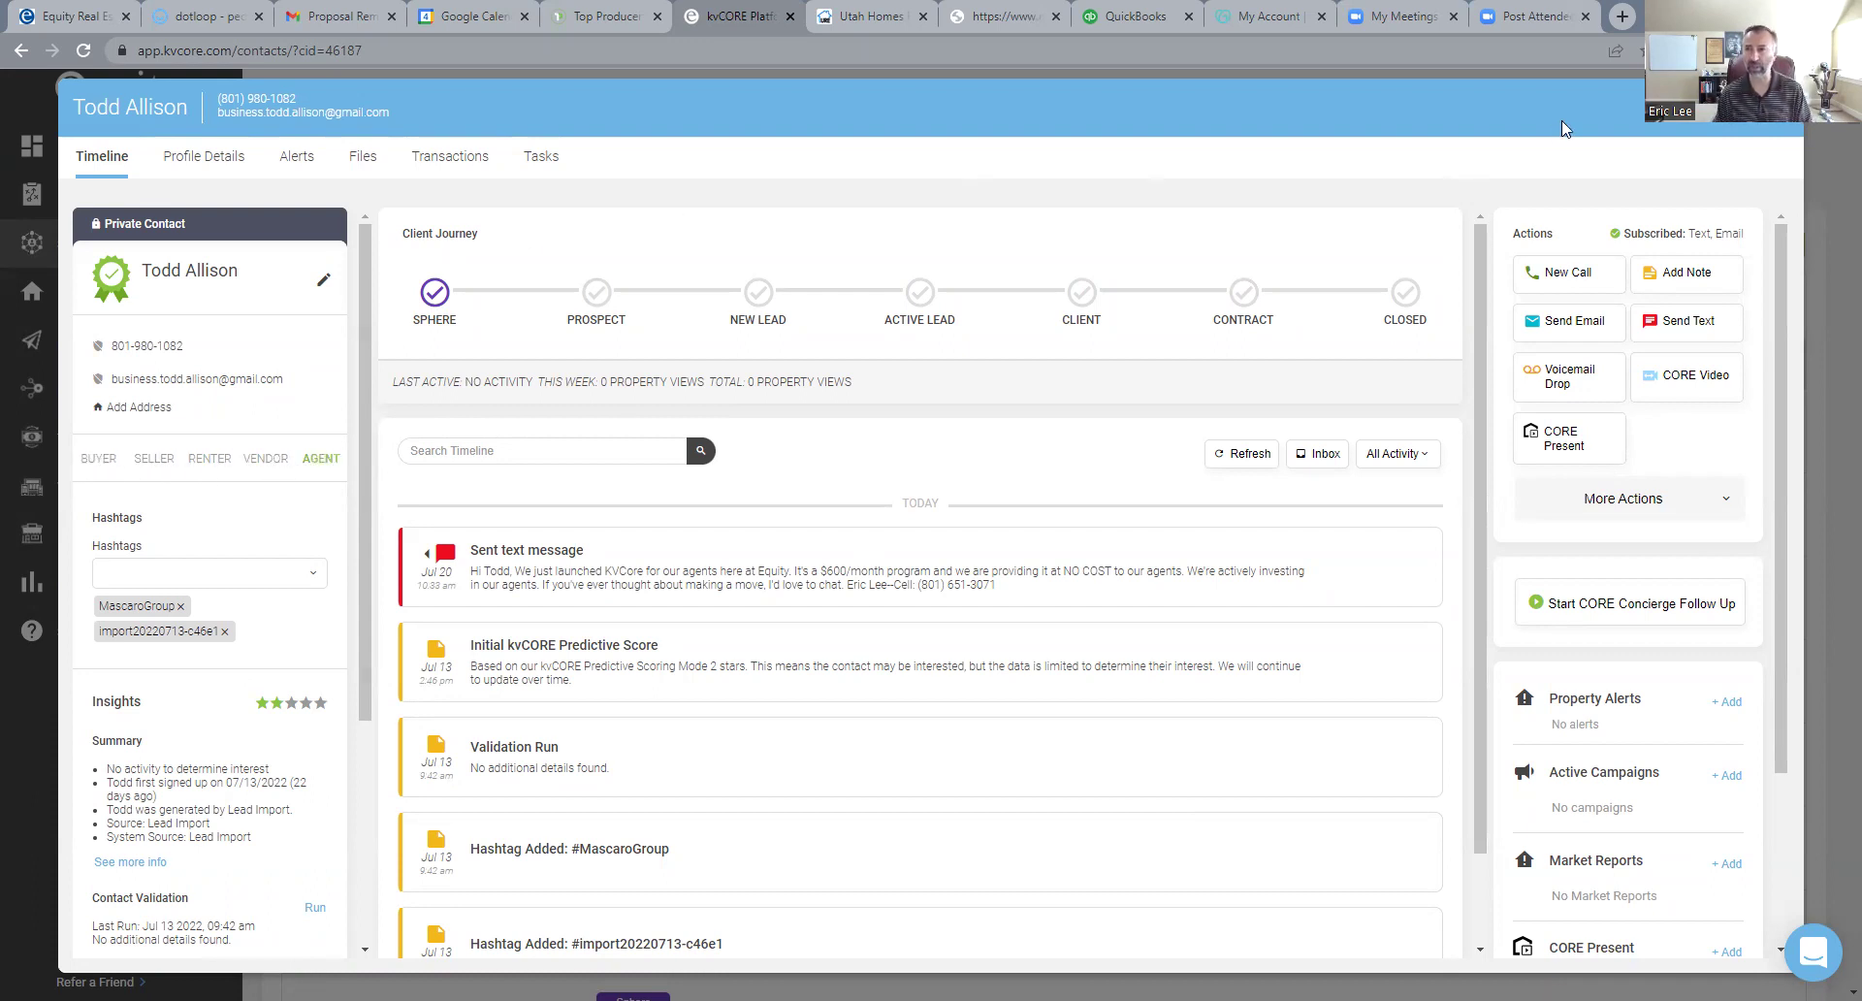
pyautogui.click(1779, 107)
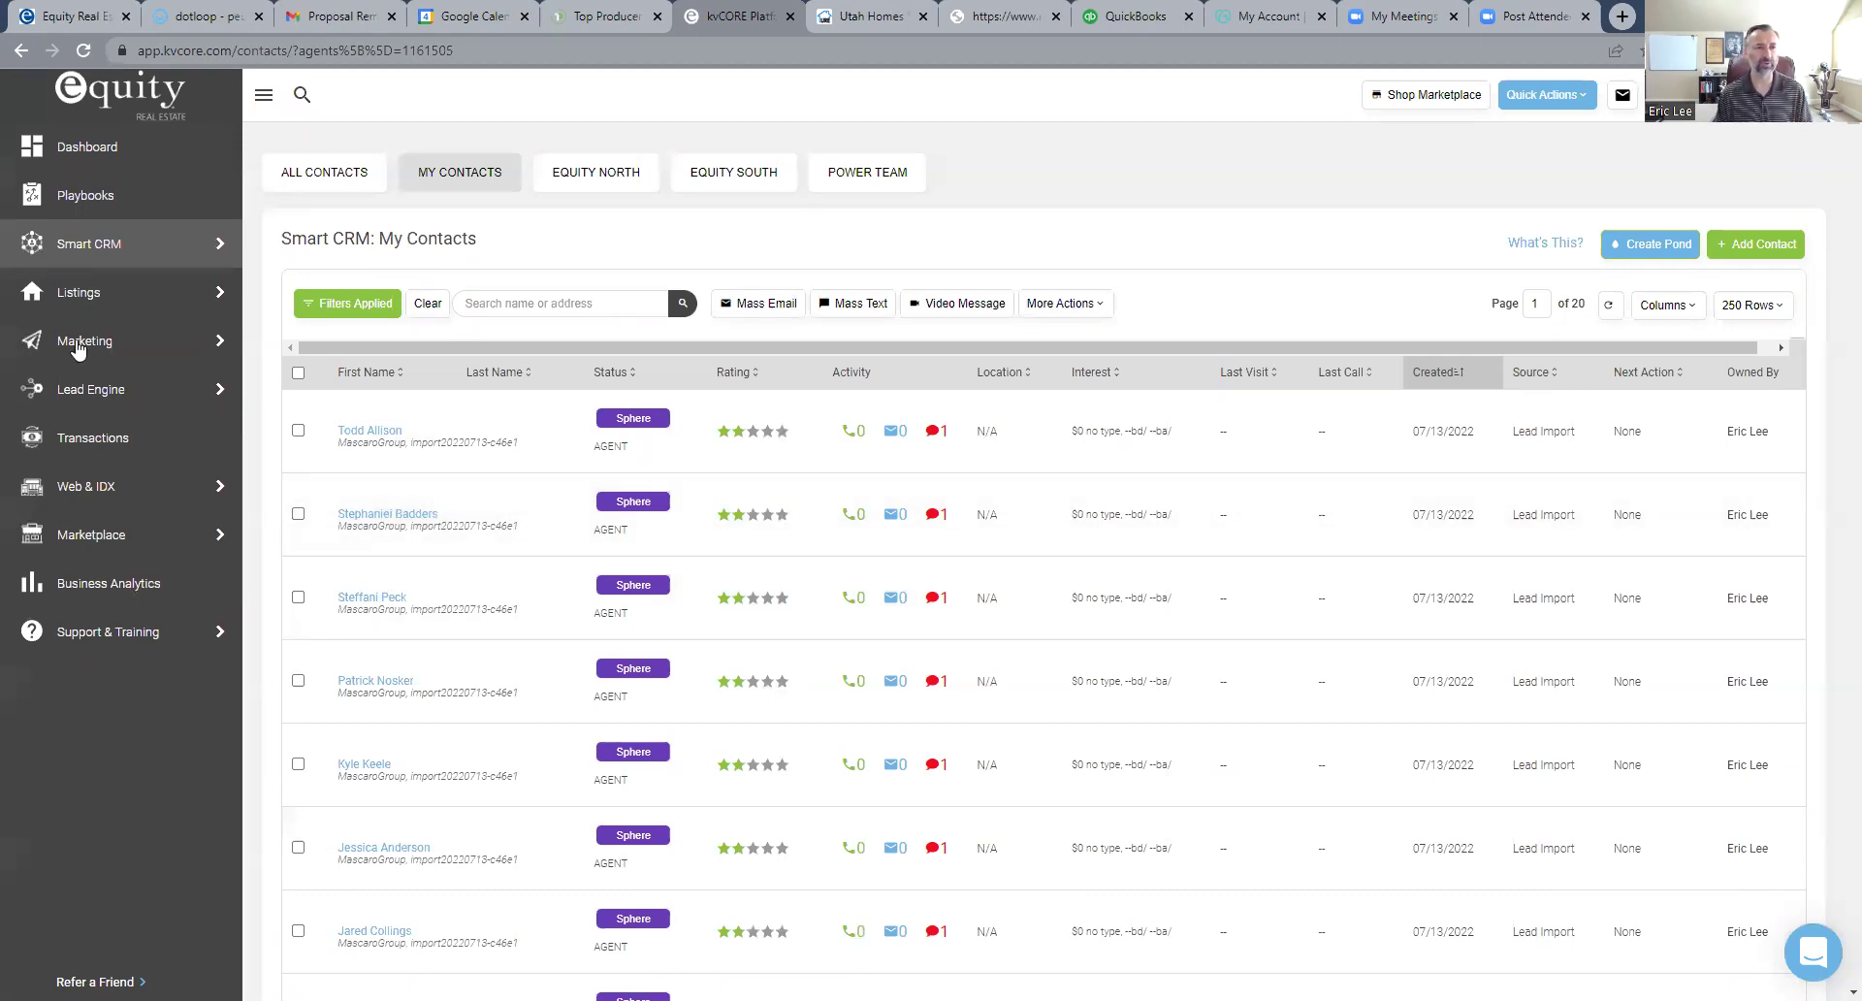
# - Open Marketing > Smart Campaigns to see the My Campaigns list
pyautogui.moveTo(77, 363)
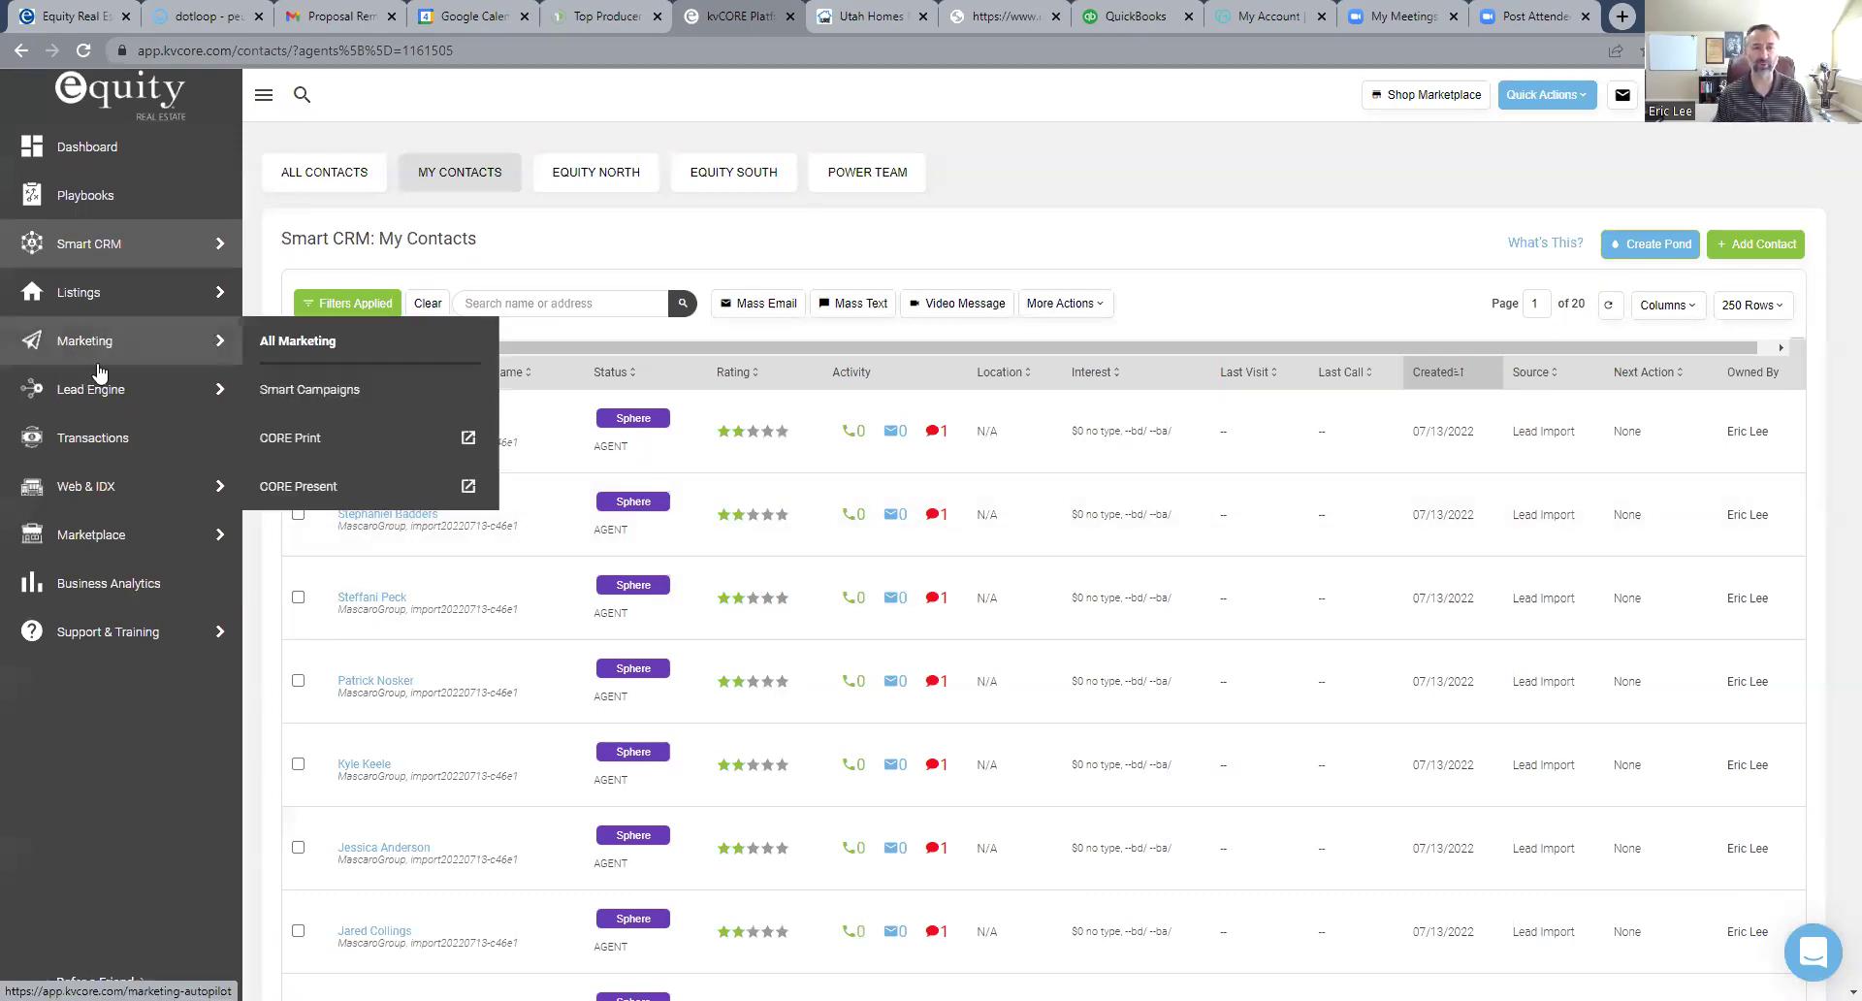
pyautogui.click(357, 390)
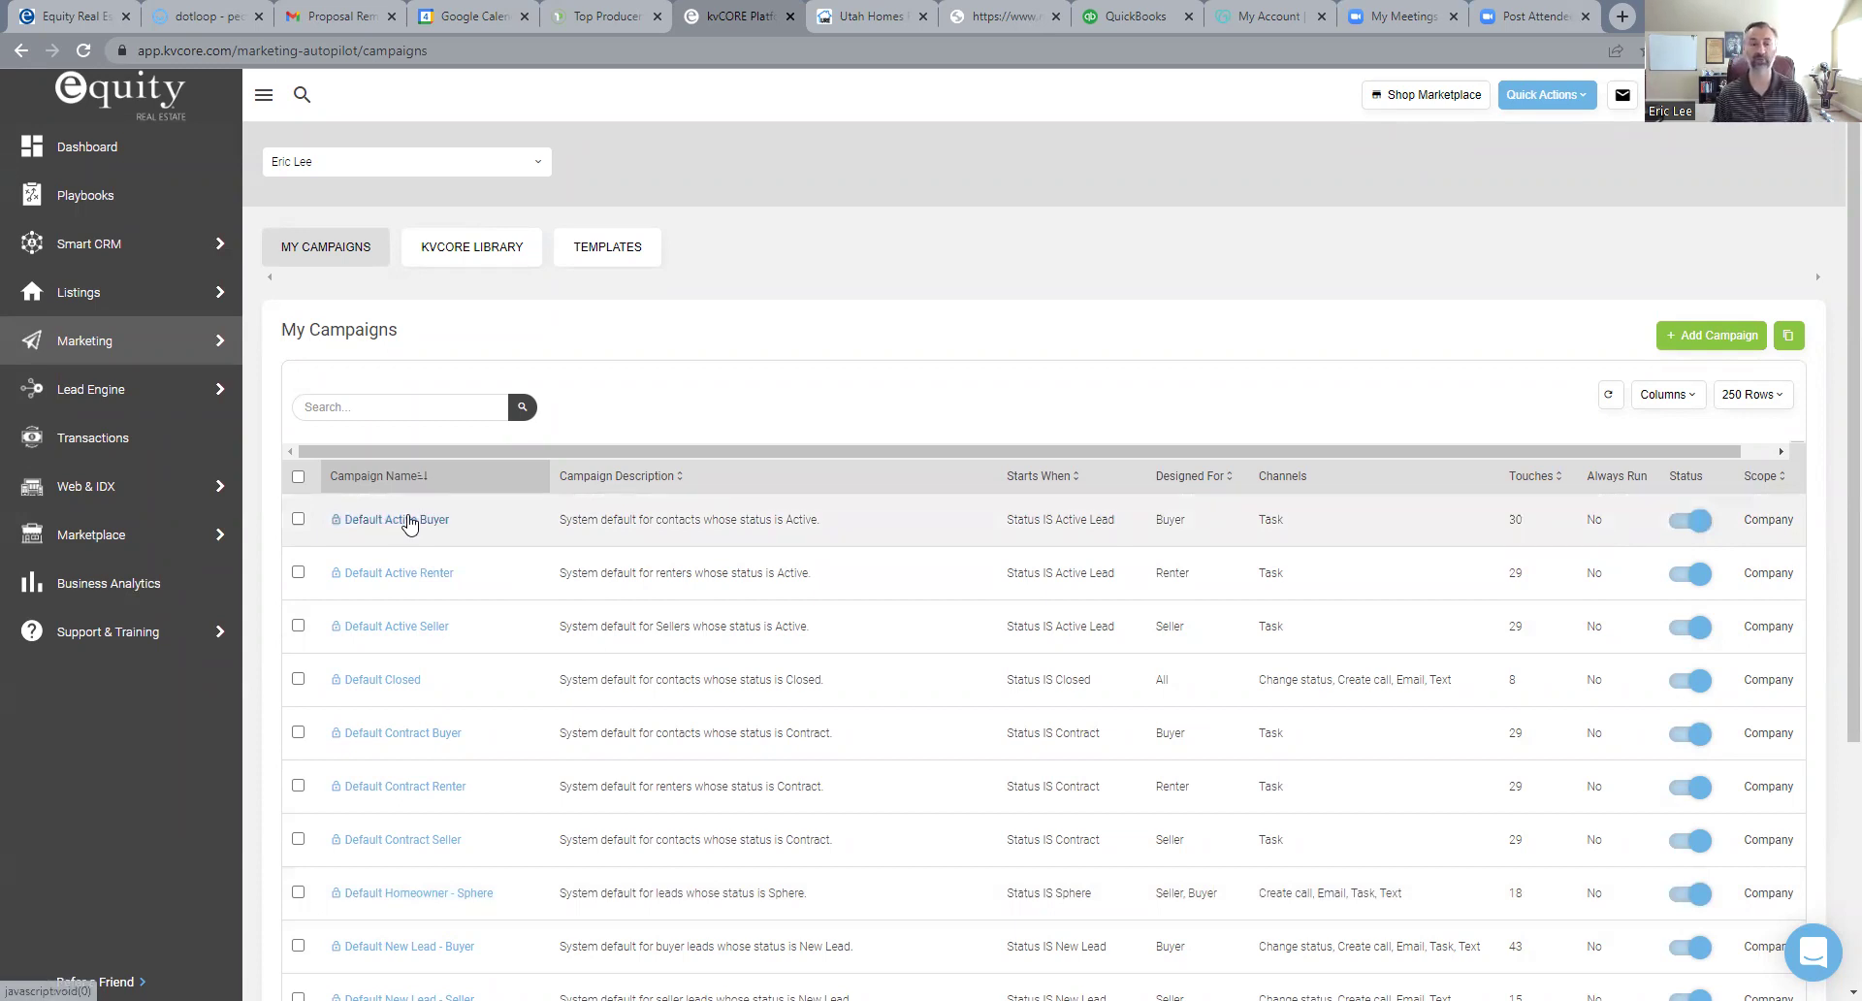
pyautogui.click(397, 521)
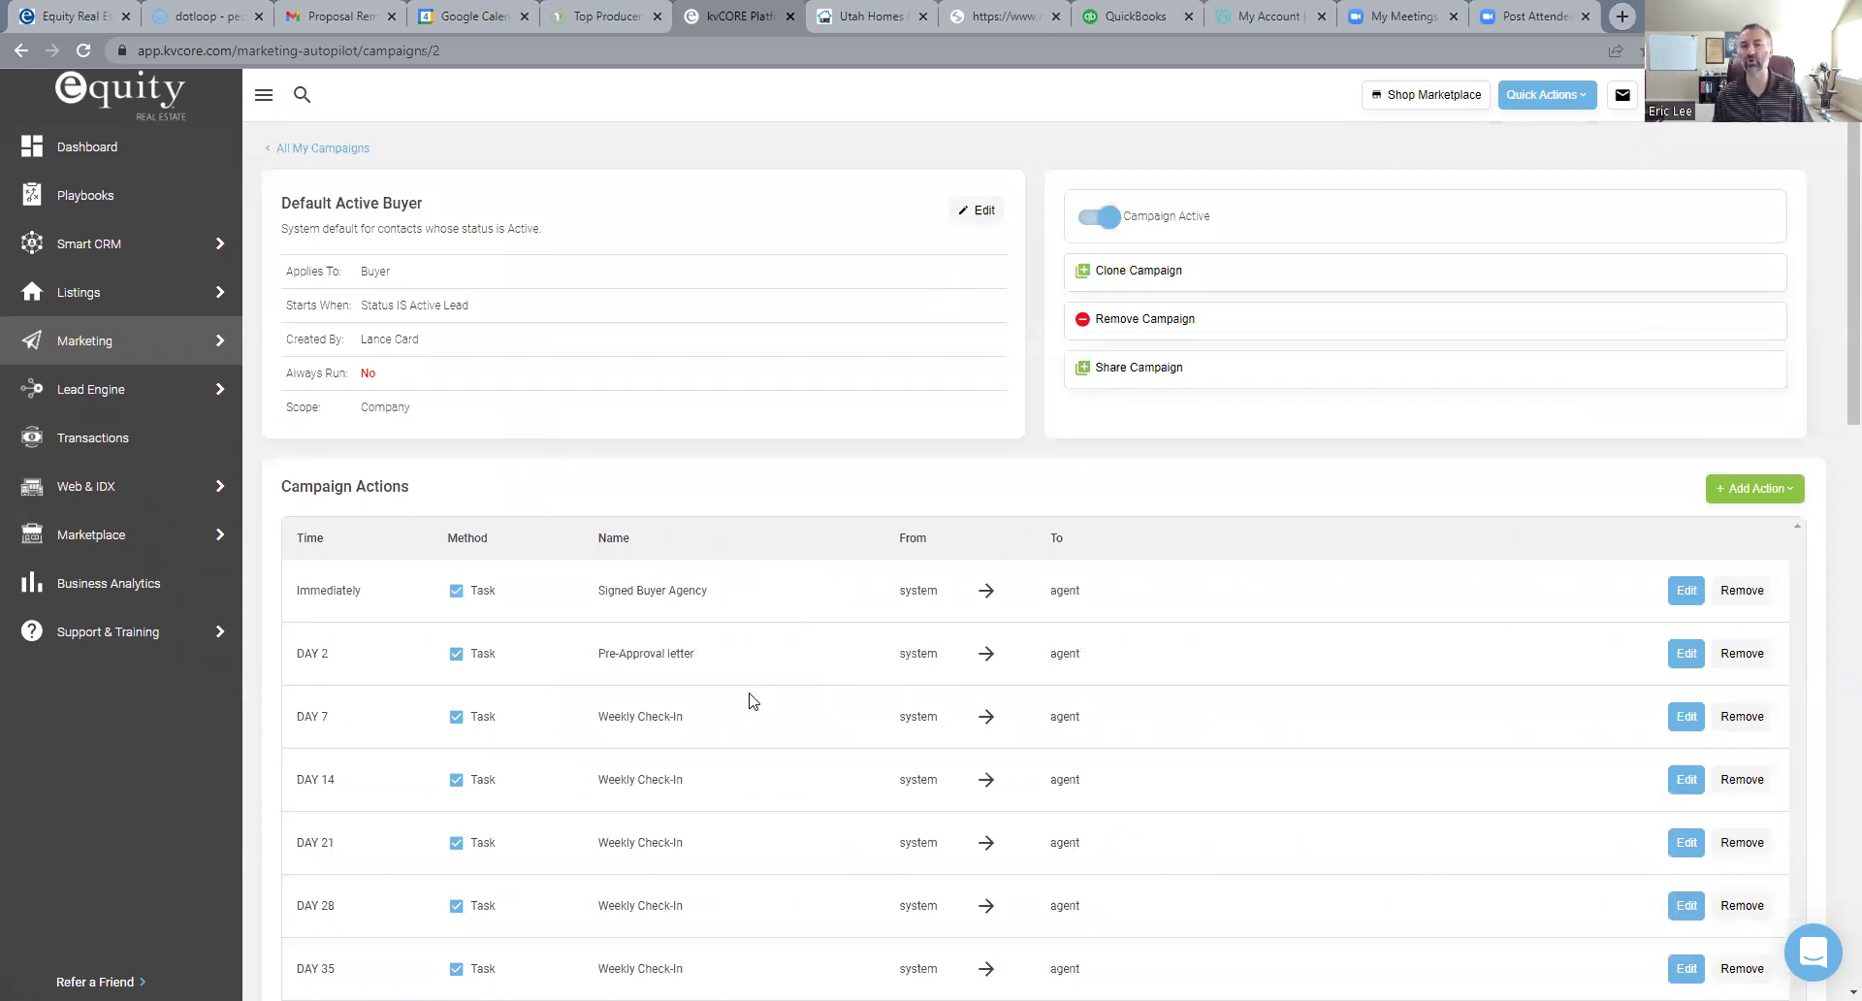
pyautogui.scroll(-2, 754, 696)
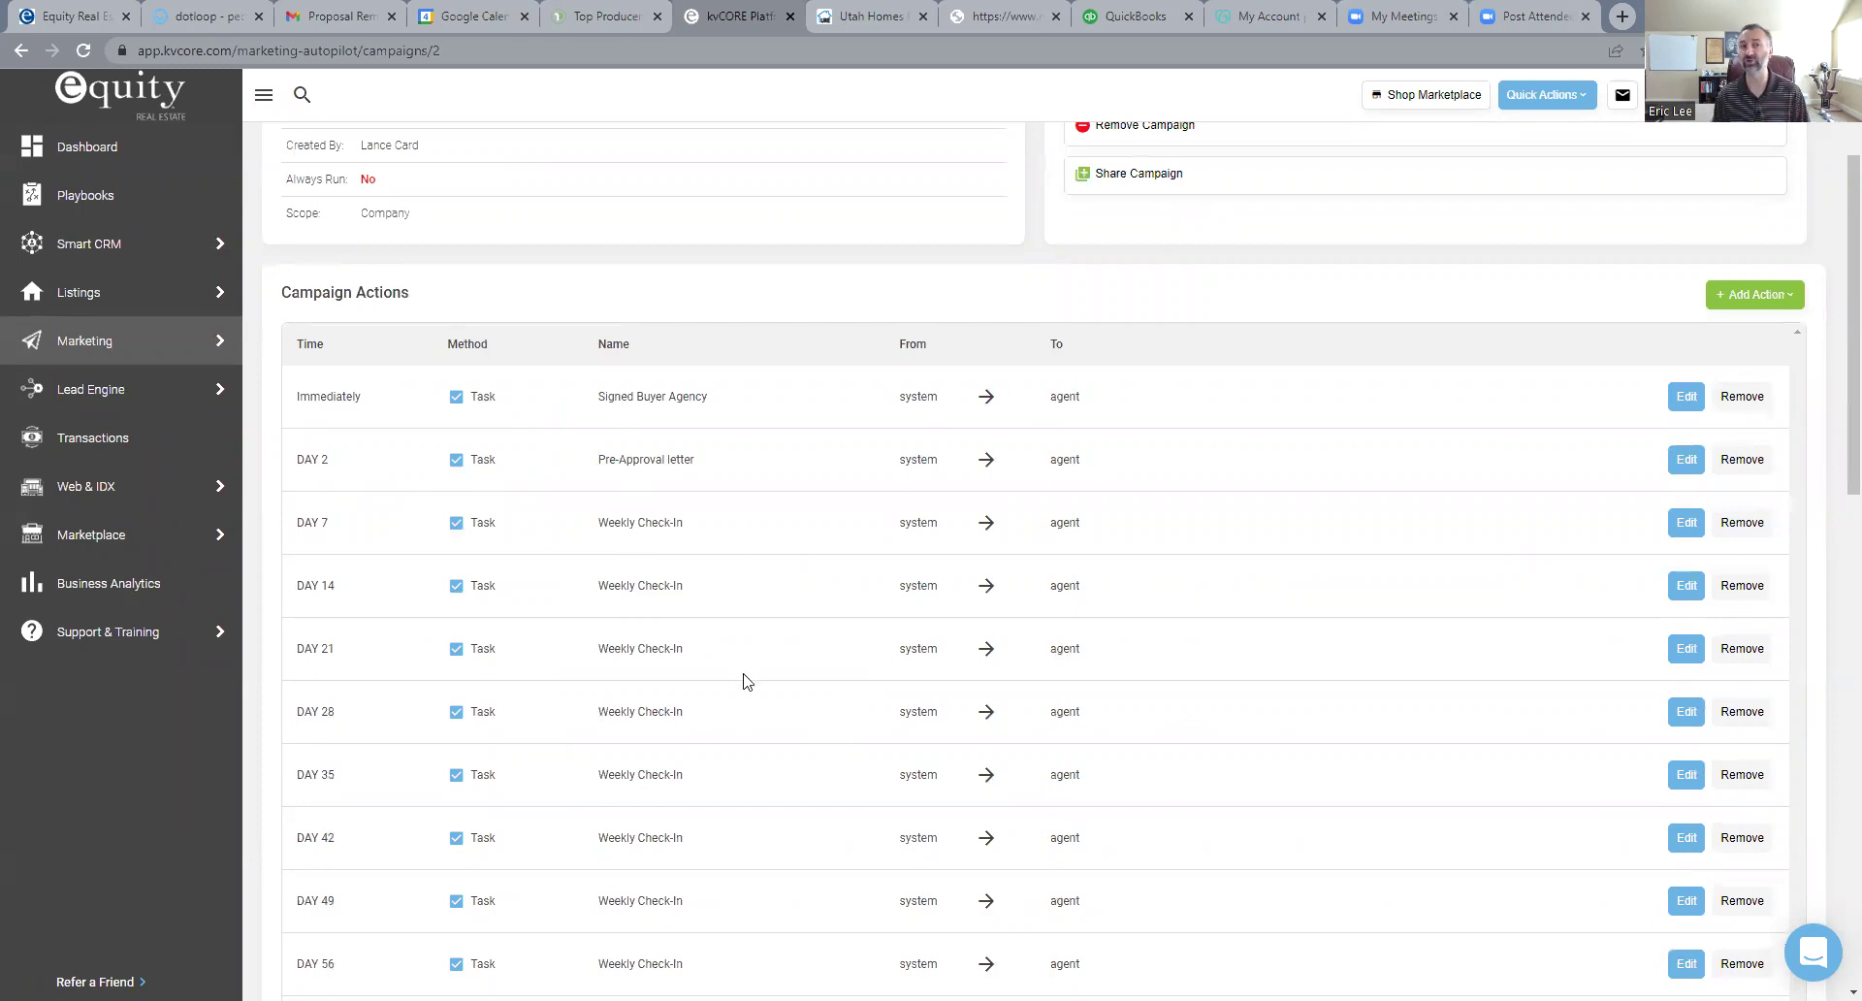
pyautogui.scroll(2, 776, 713)
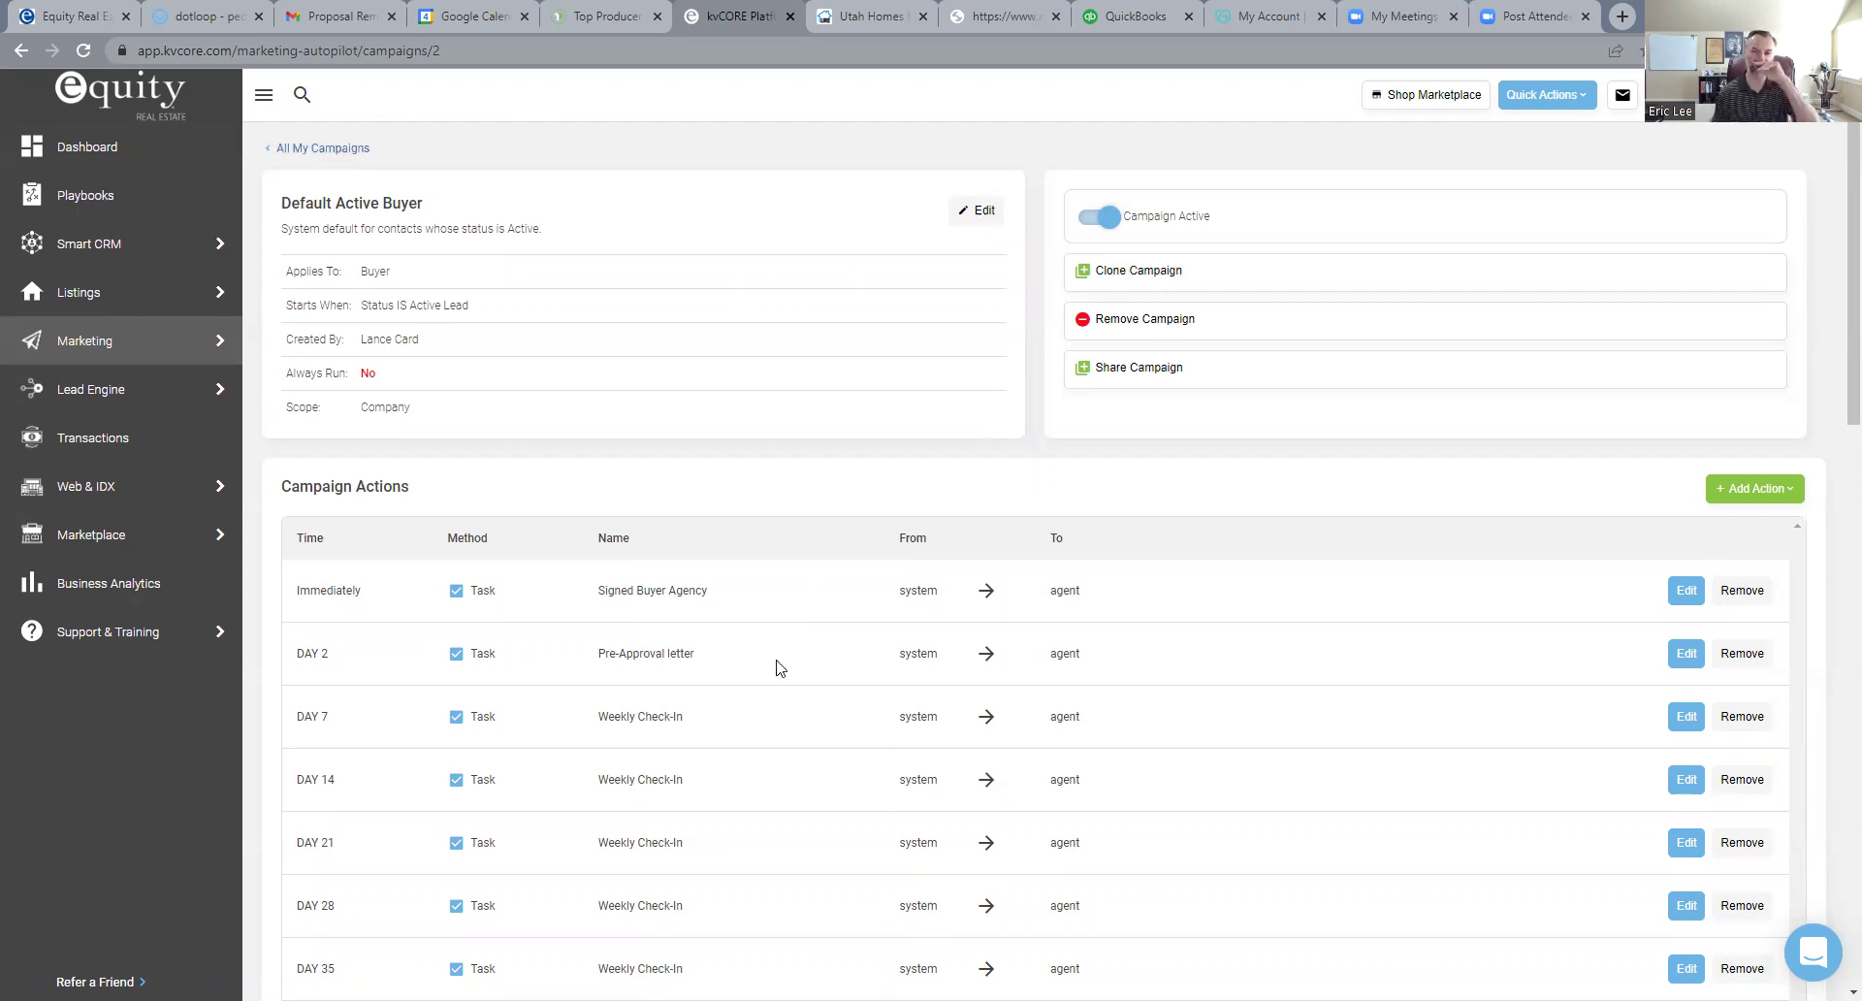
pyautogui.scroll(-4, 776, 667)
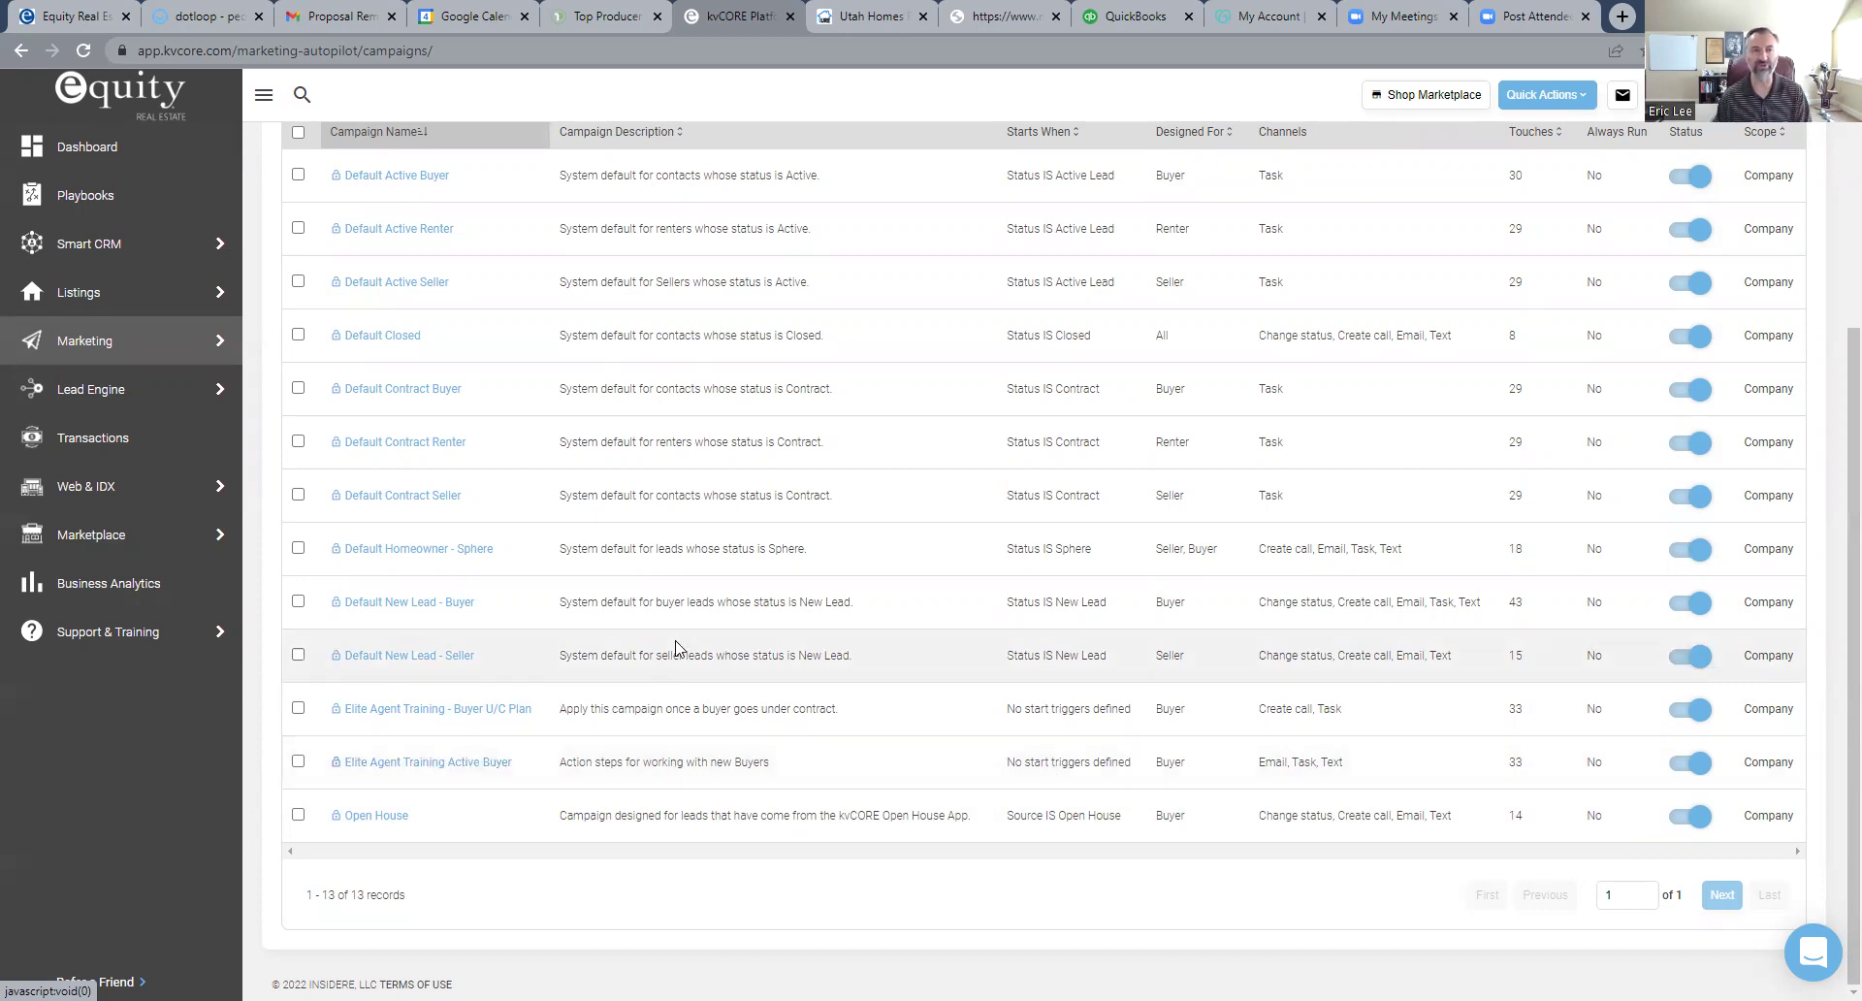
# - Go back to the contacts page and show only the MY CONTACTS list
pyautogui.scroll(4, 678, 648)
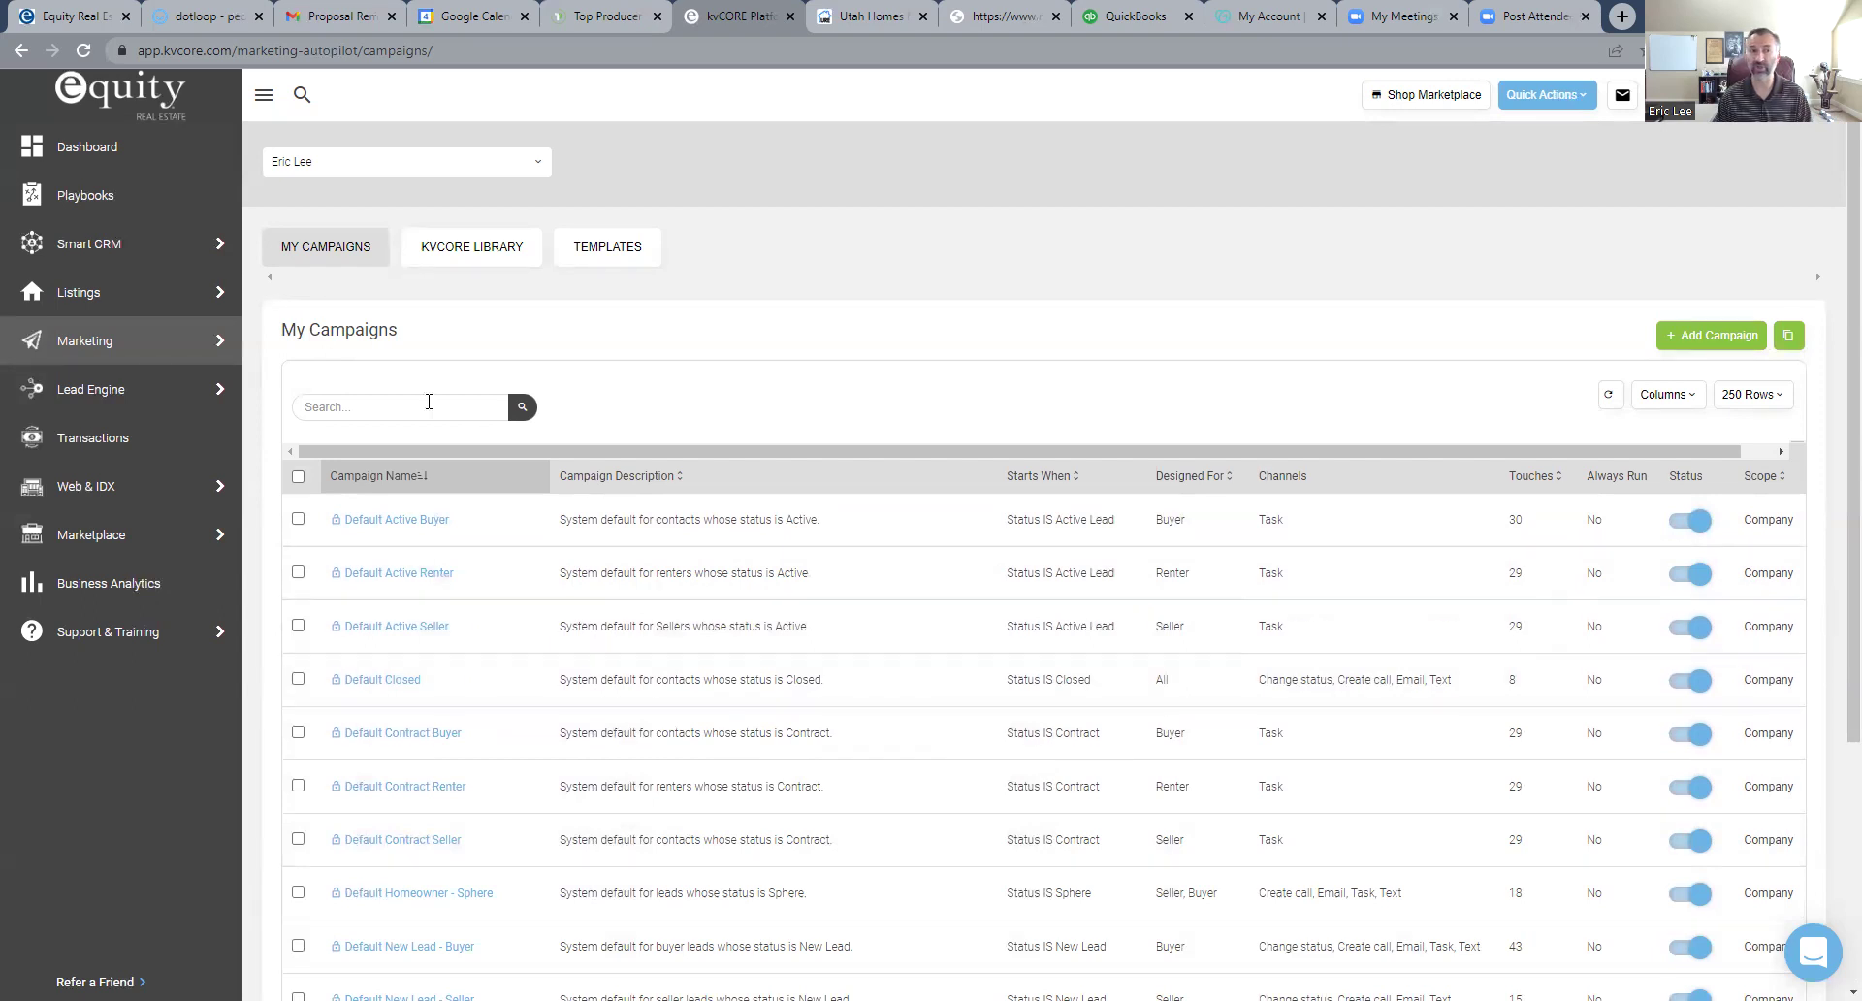
pyautogui.moveTo(133, 341)
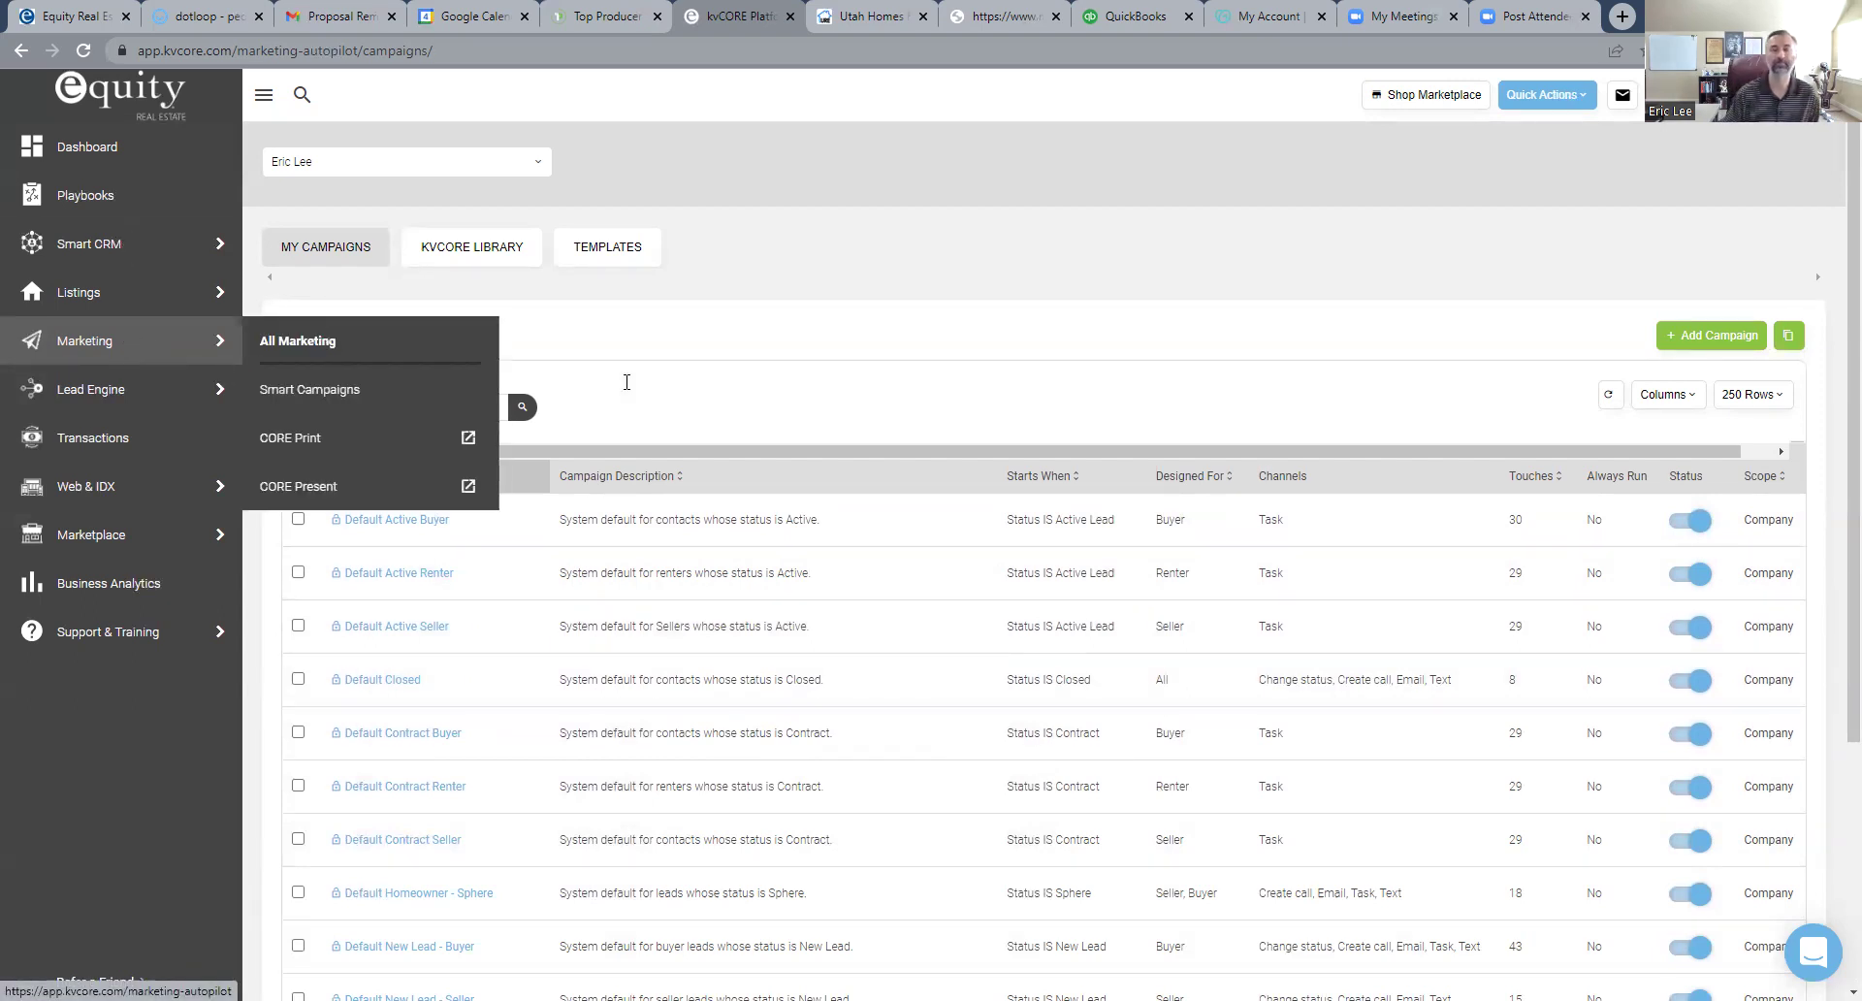
pyautogui.hotkey('alt', 'Left')
pyautogui.click(485, 172)
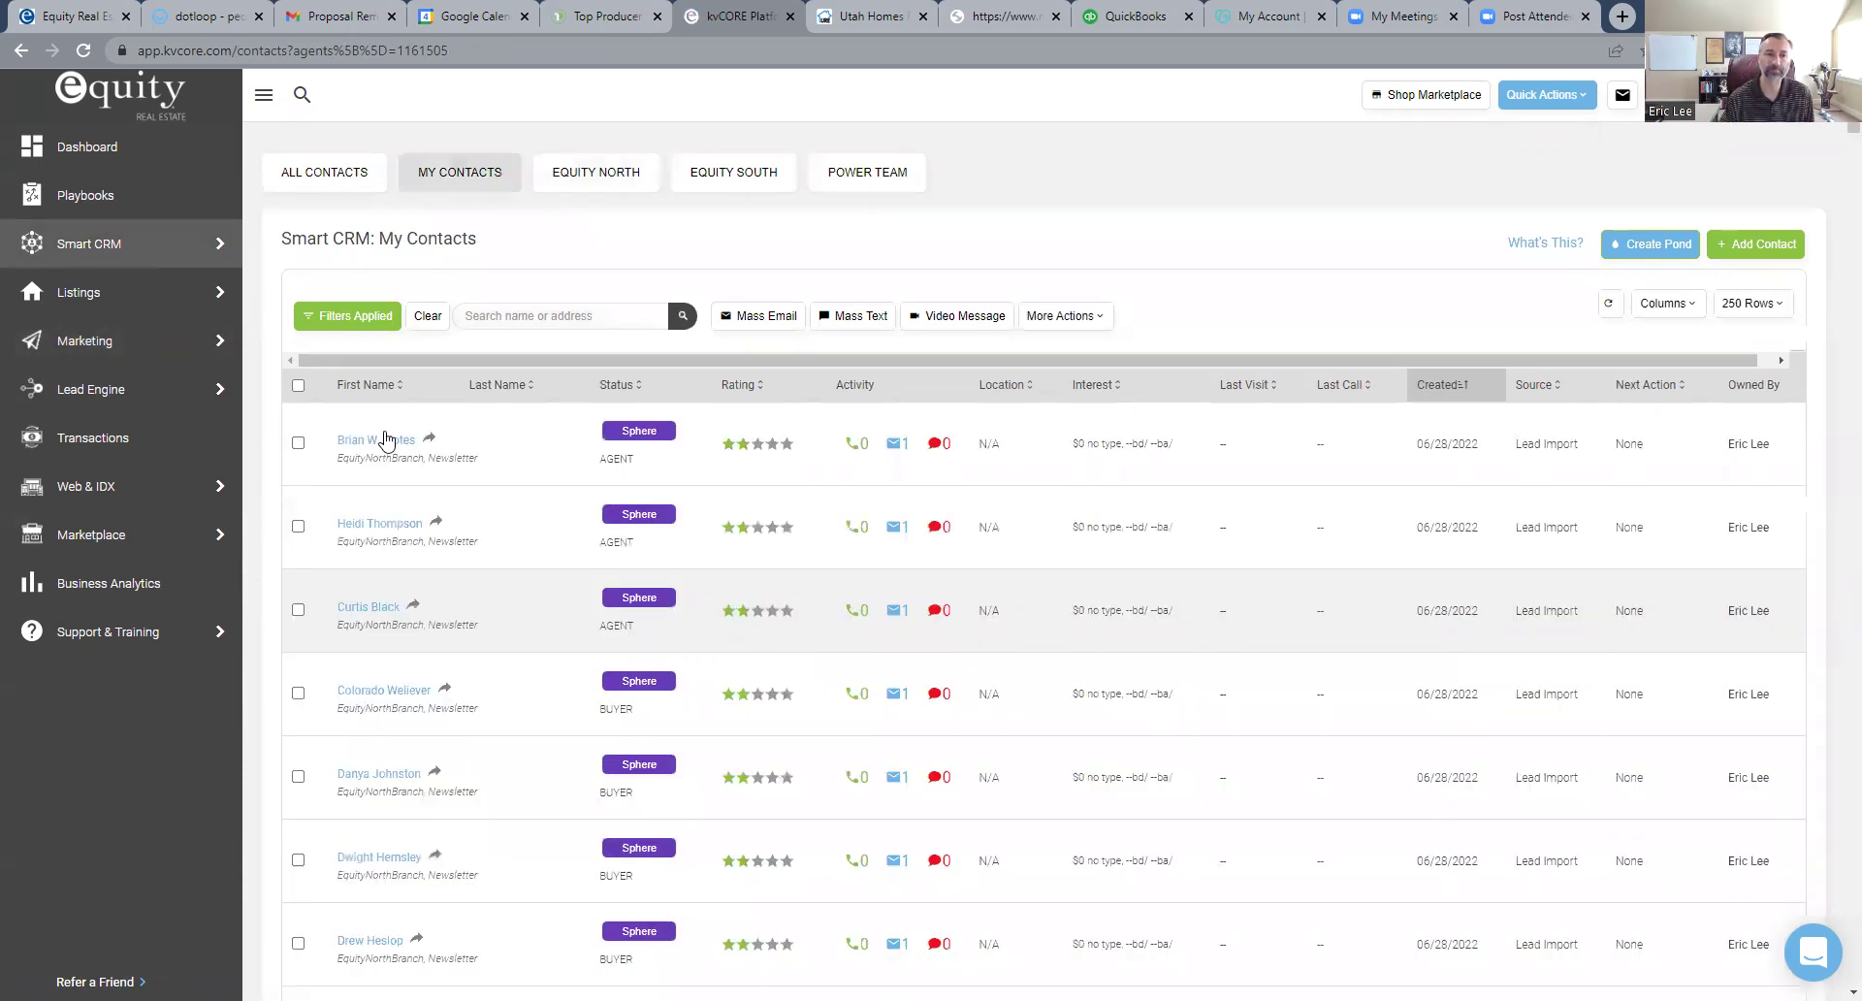
# - Open the first contact's record and set its contact type to Agent
pyautogui.click(351, 432)
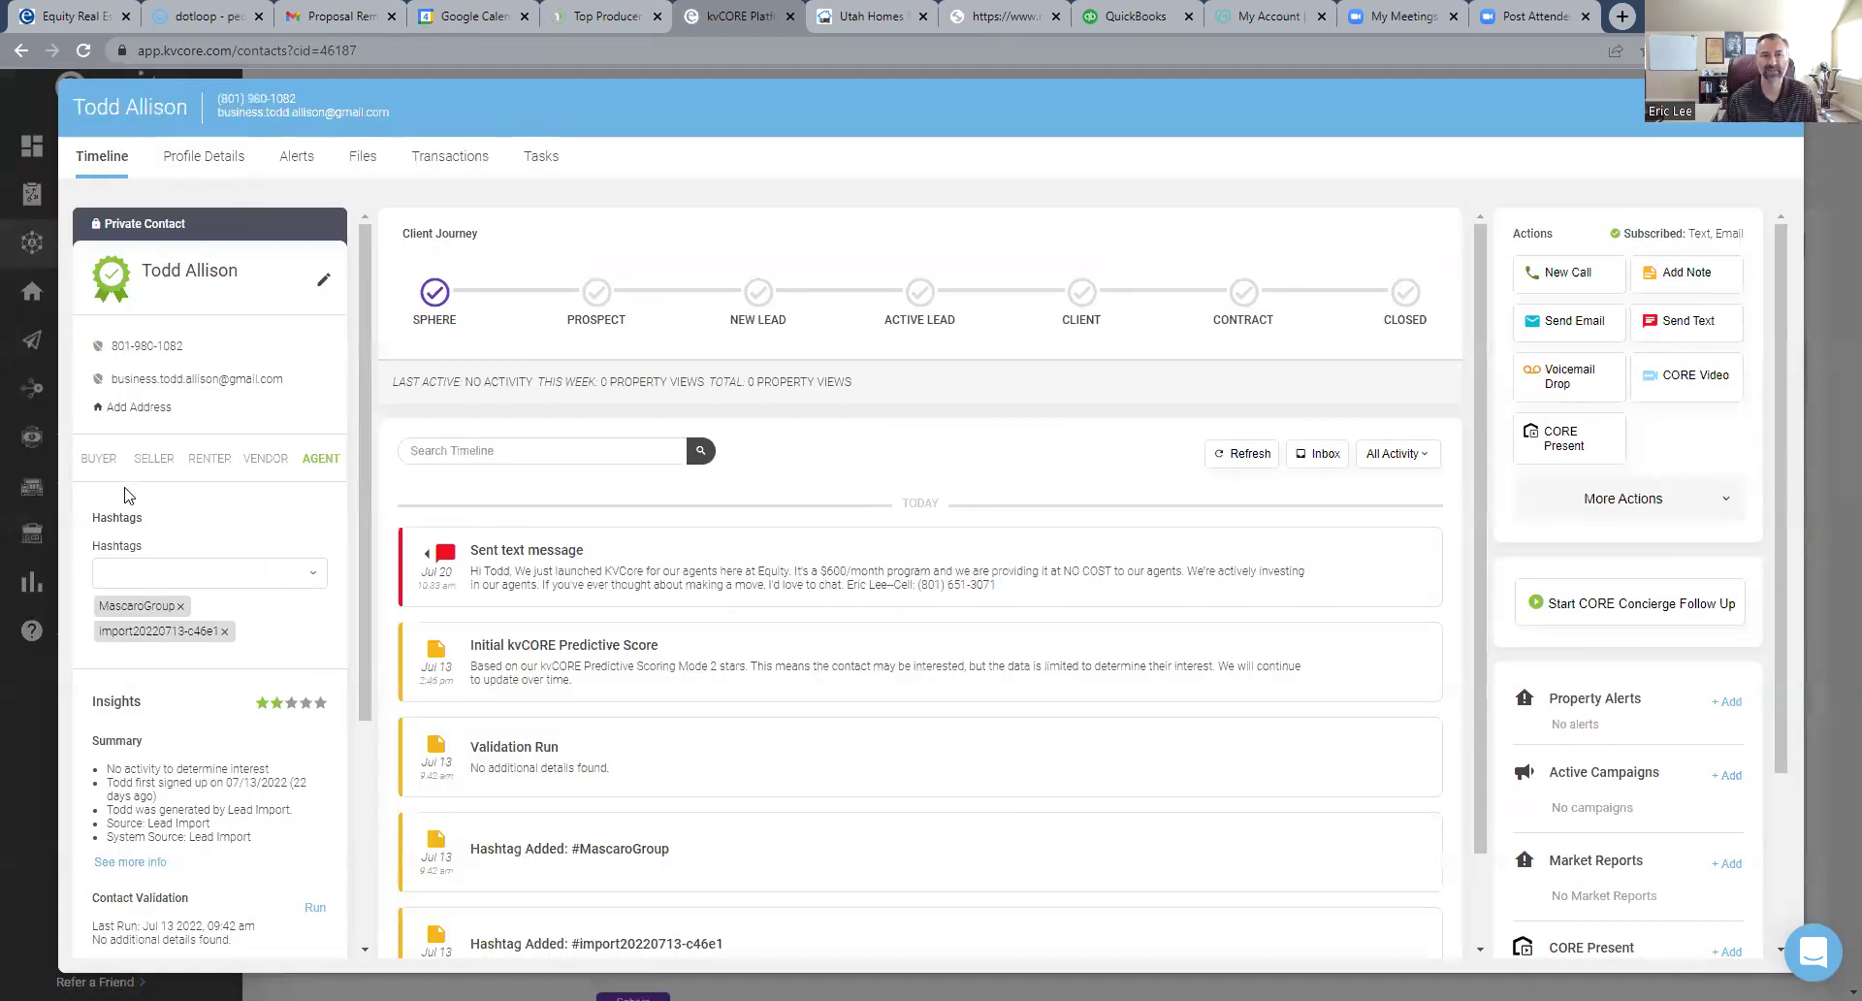
pyautogui.click(320, 460)
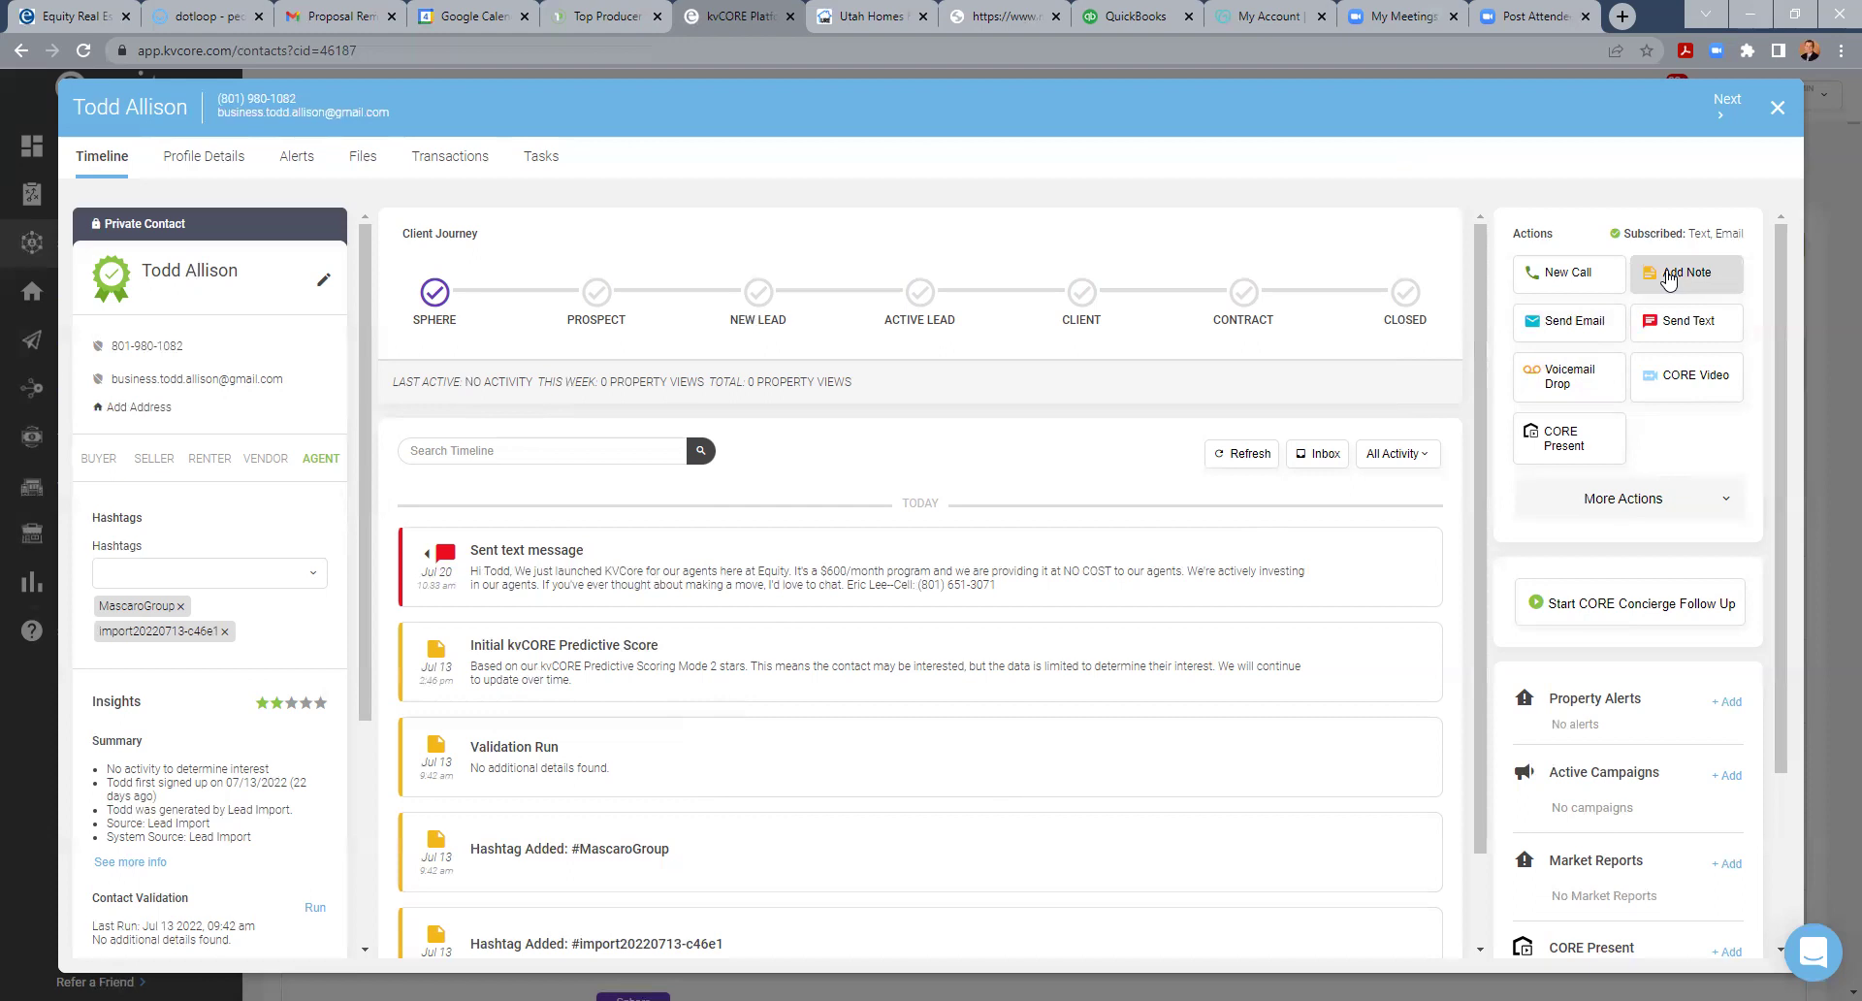
pyautogui.click(1664, 502)
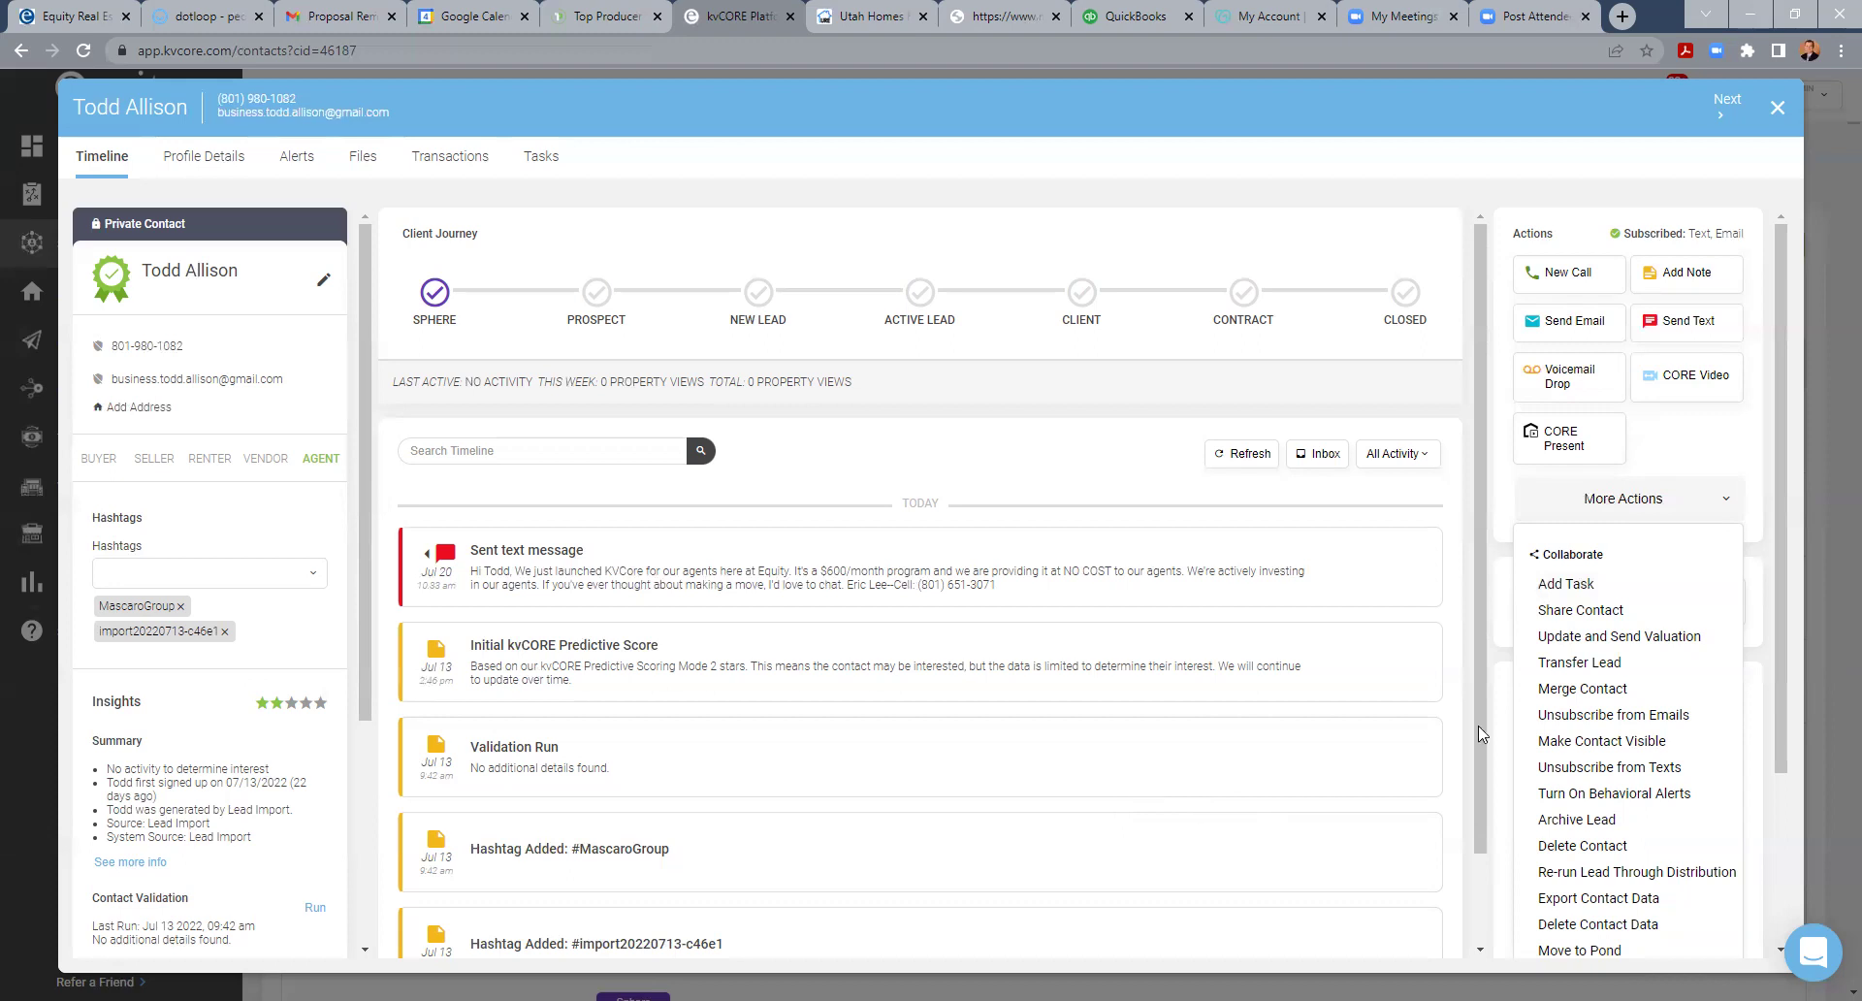
pyautogui.click(1592, 501)
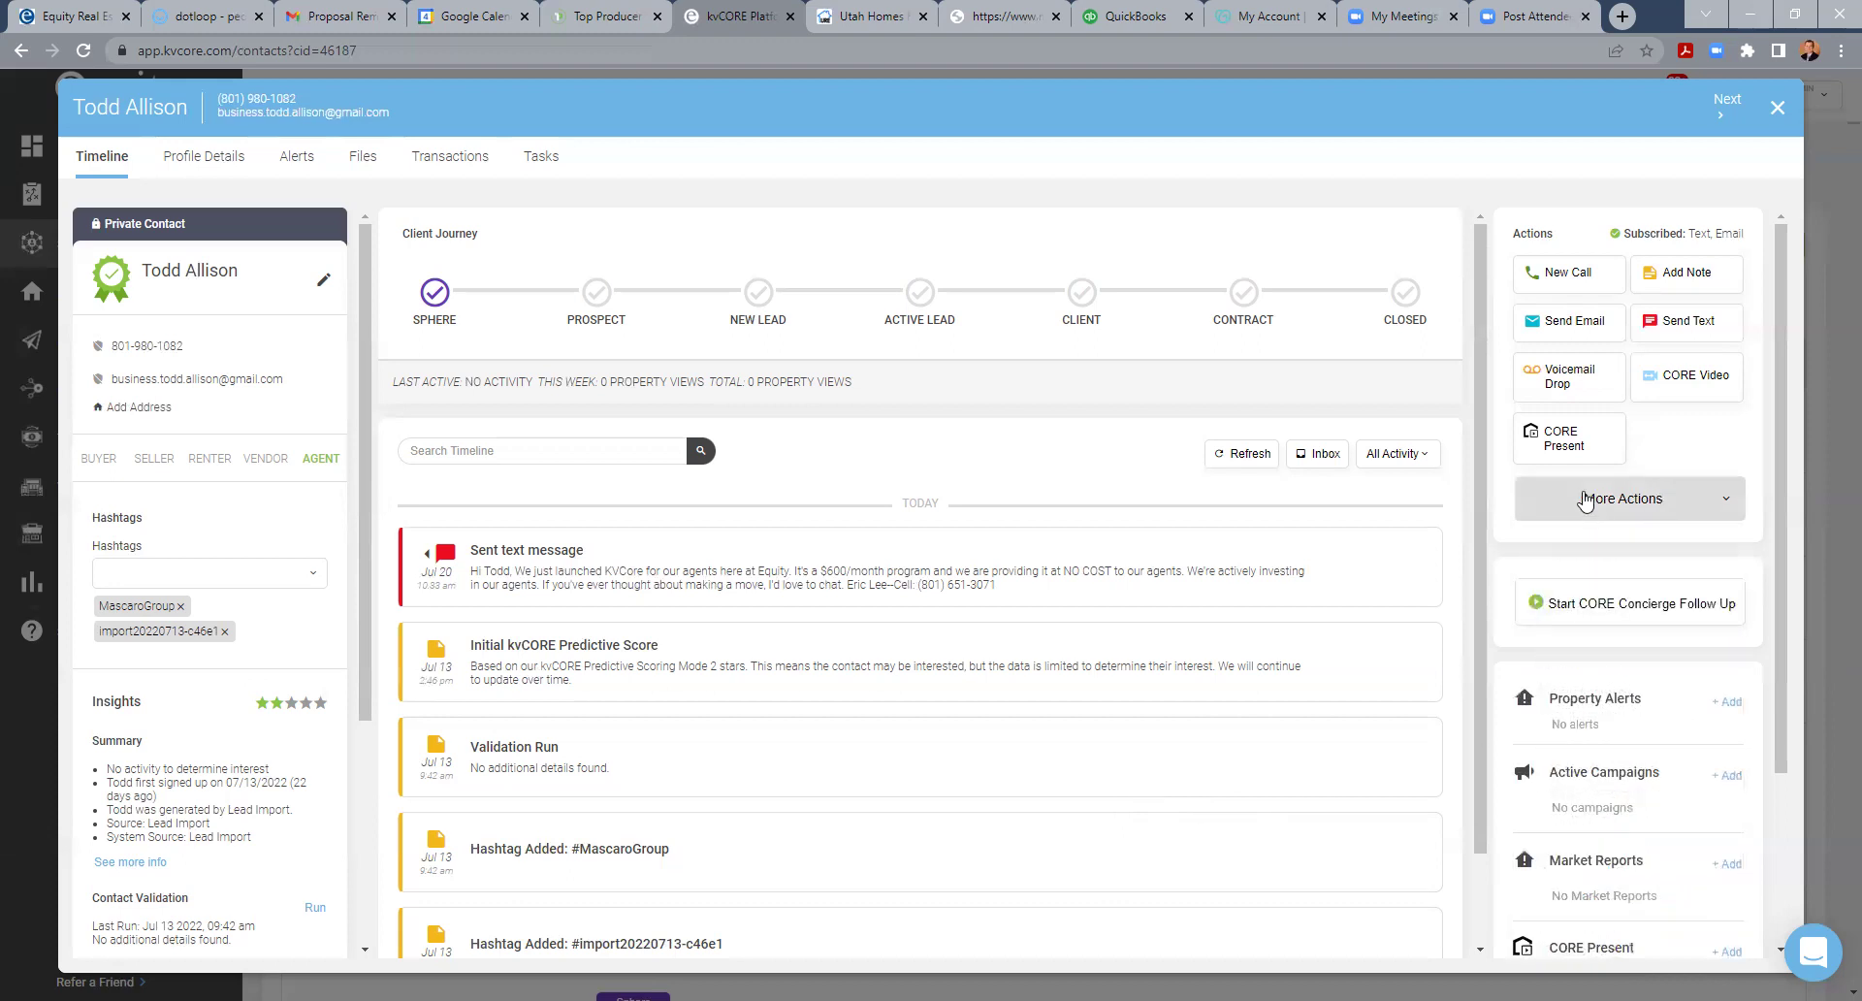
pyautogui.scroll(-3, 1618, 737)
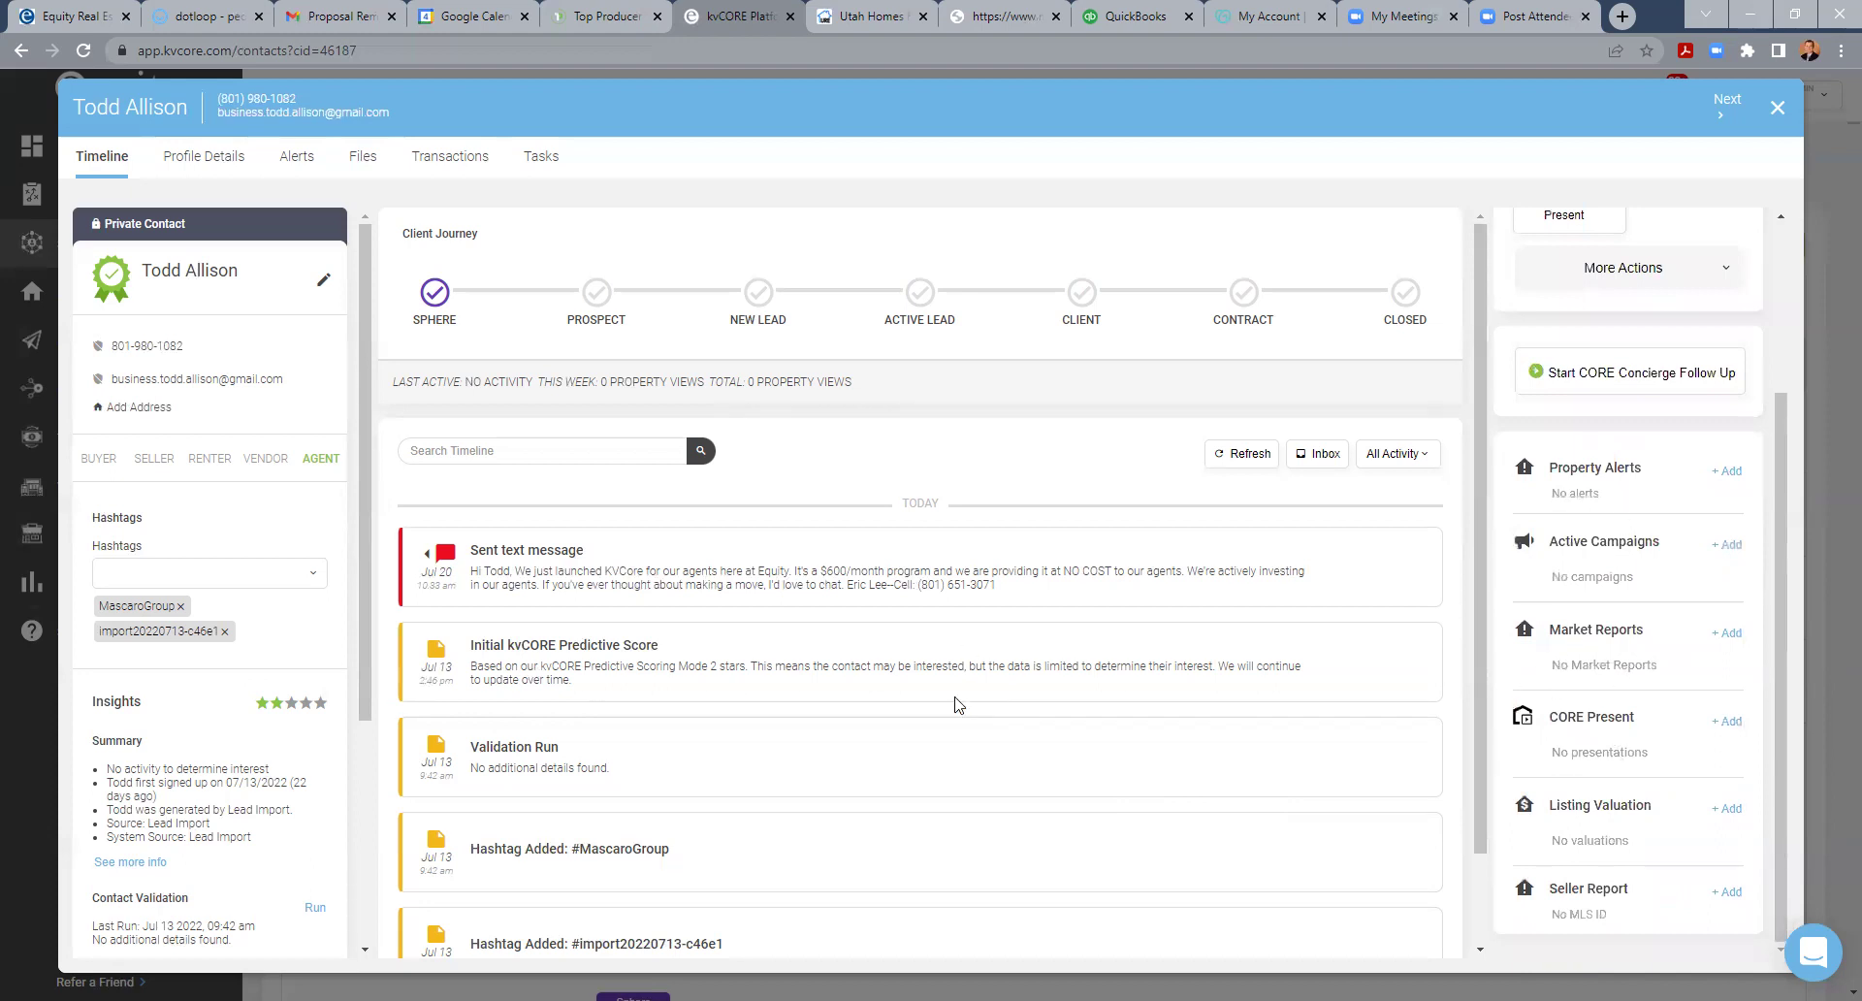
pyautogui.scroll(3, 1770, 320)
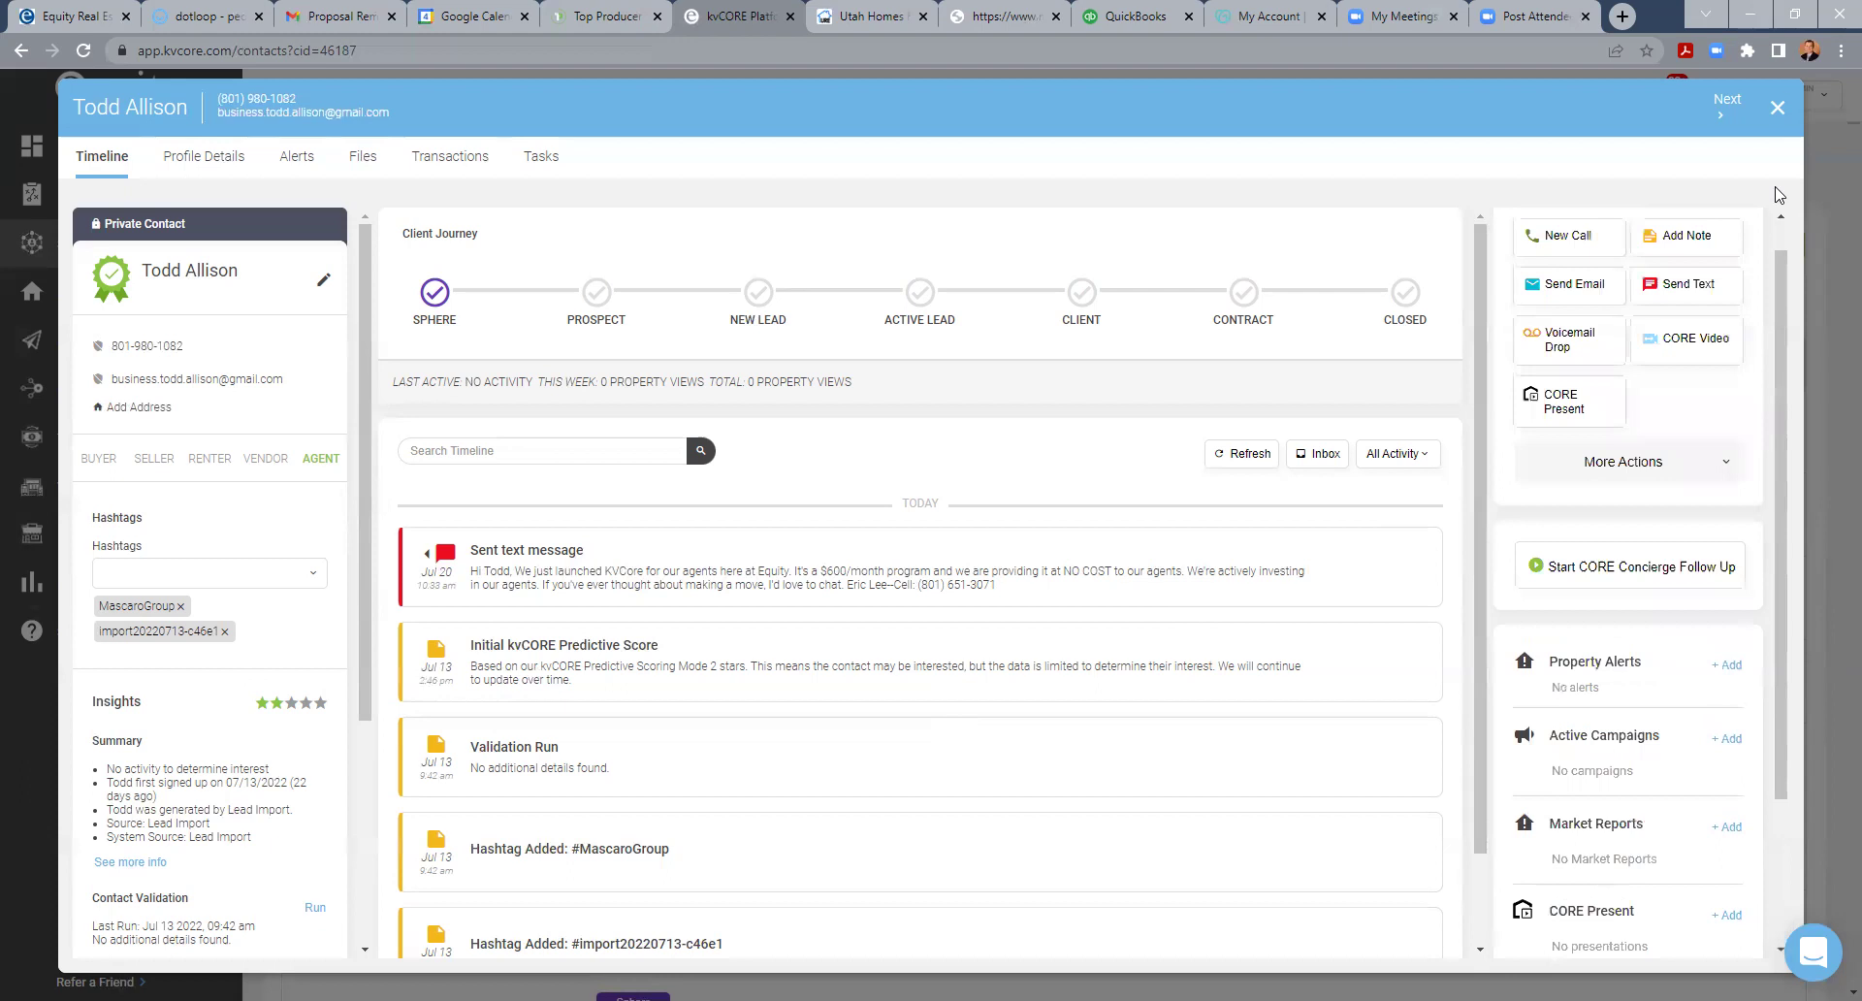
# - Close the contact record window with the X in its top-right corner
pyautogui.click(1777, 105)
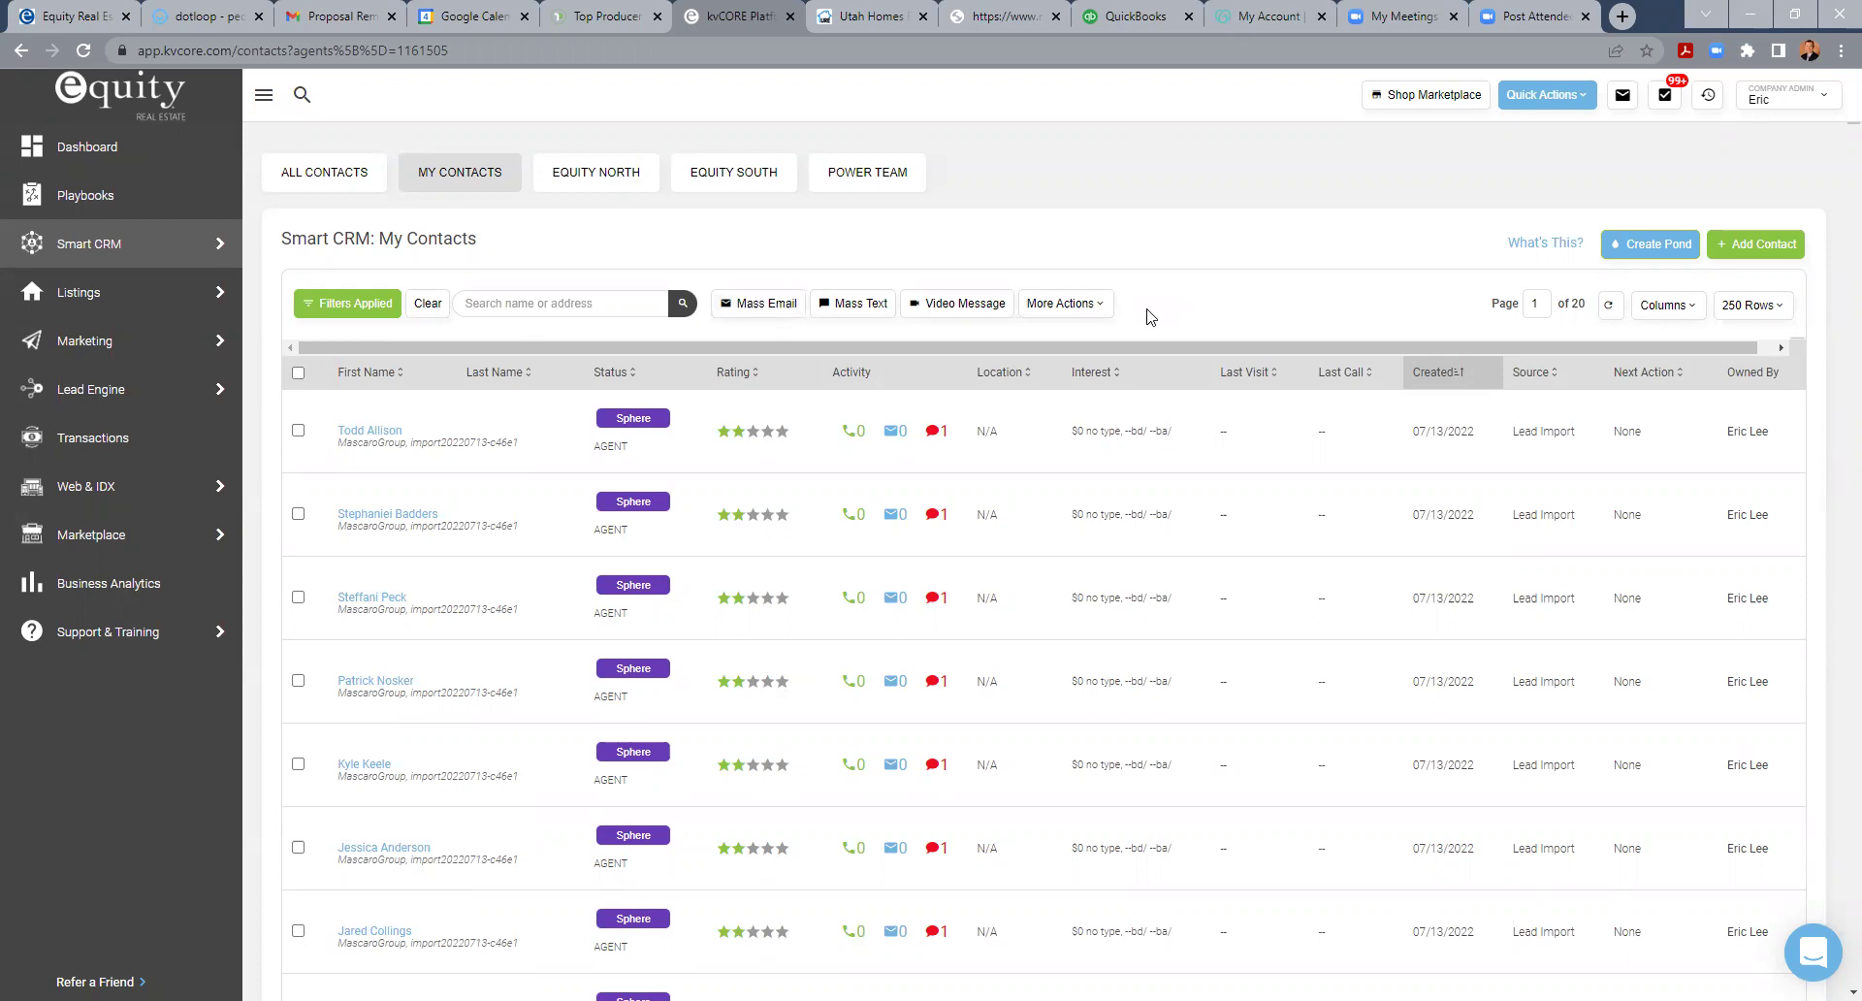
# - Open the first contact, type '#marchmadness' in Hashtags, then delete it without saving
pyautogui.click(381, 429)
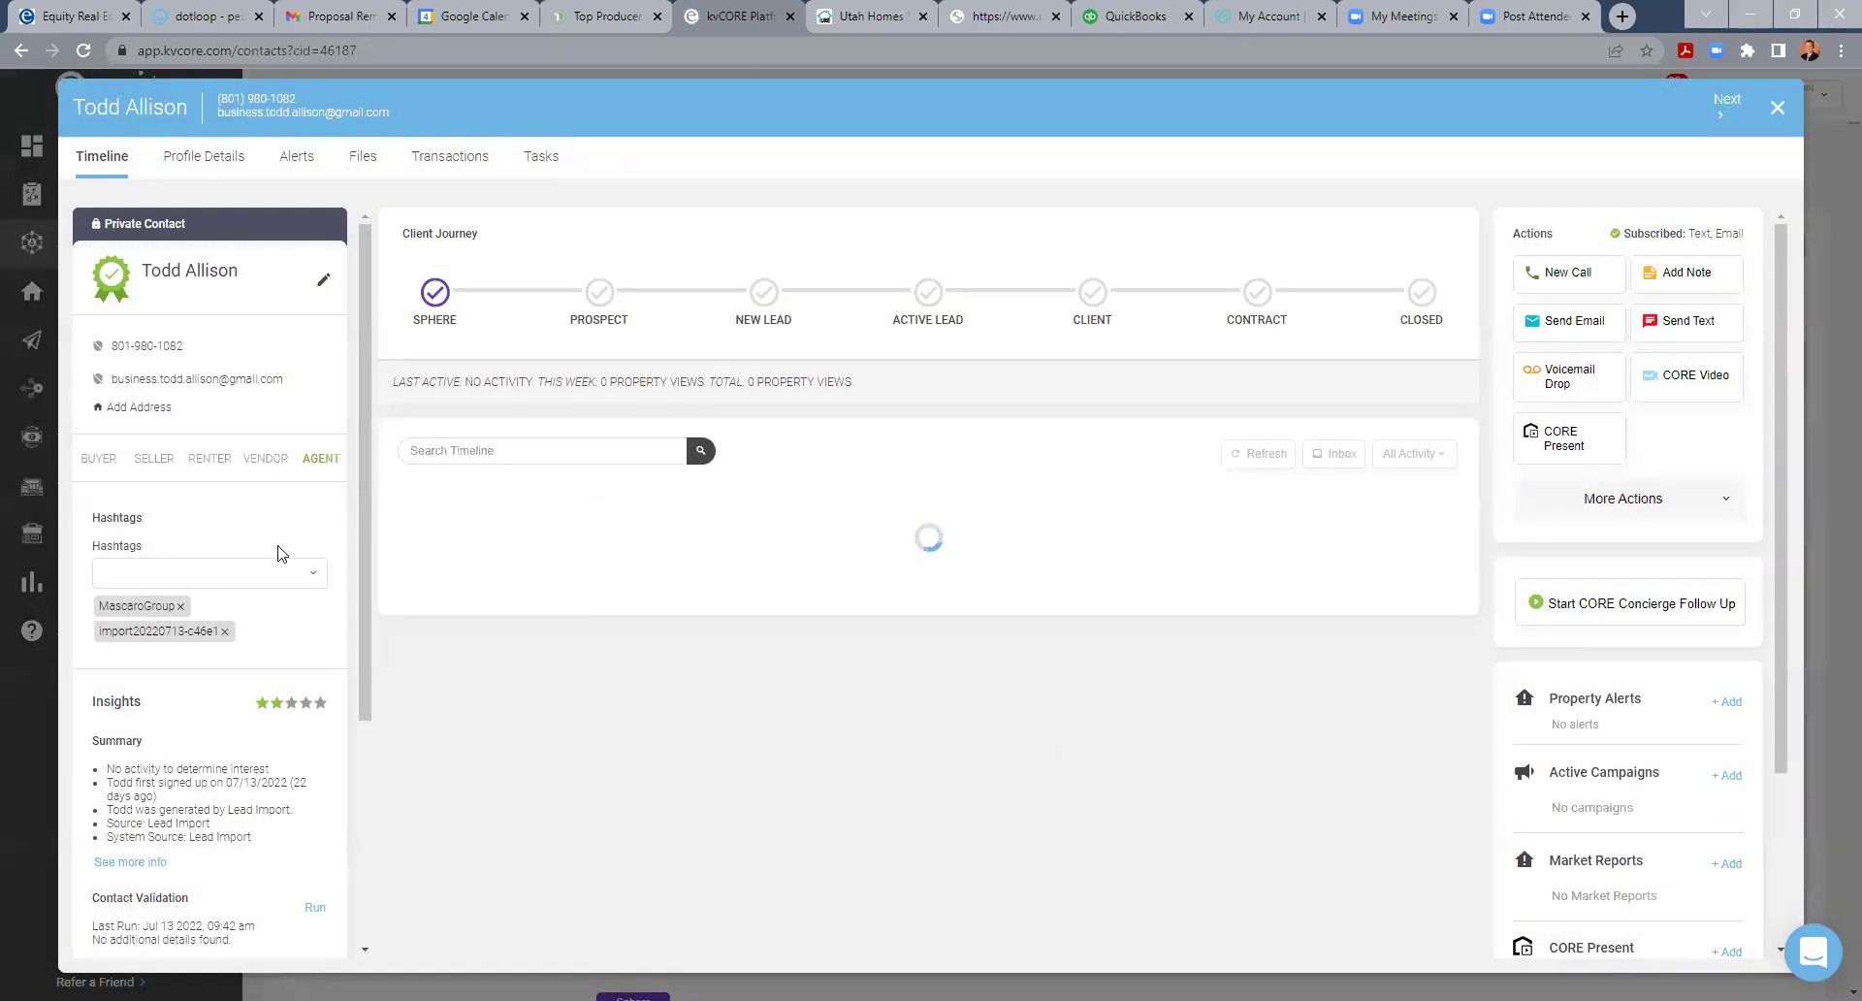
pyautogui.click(206, 577)
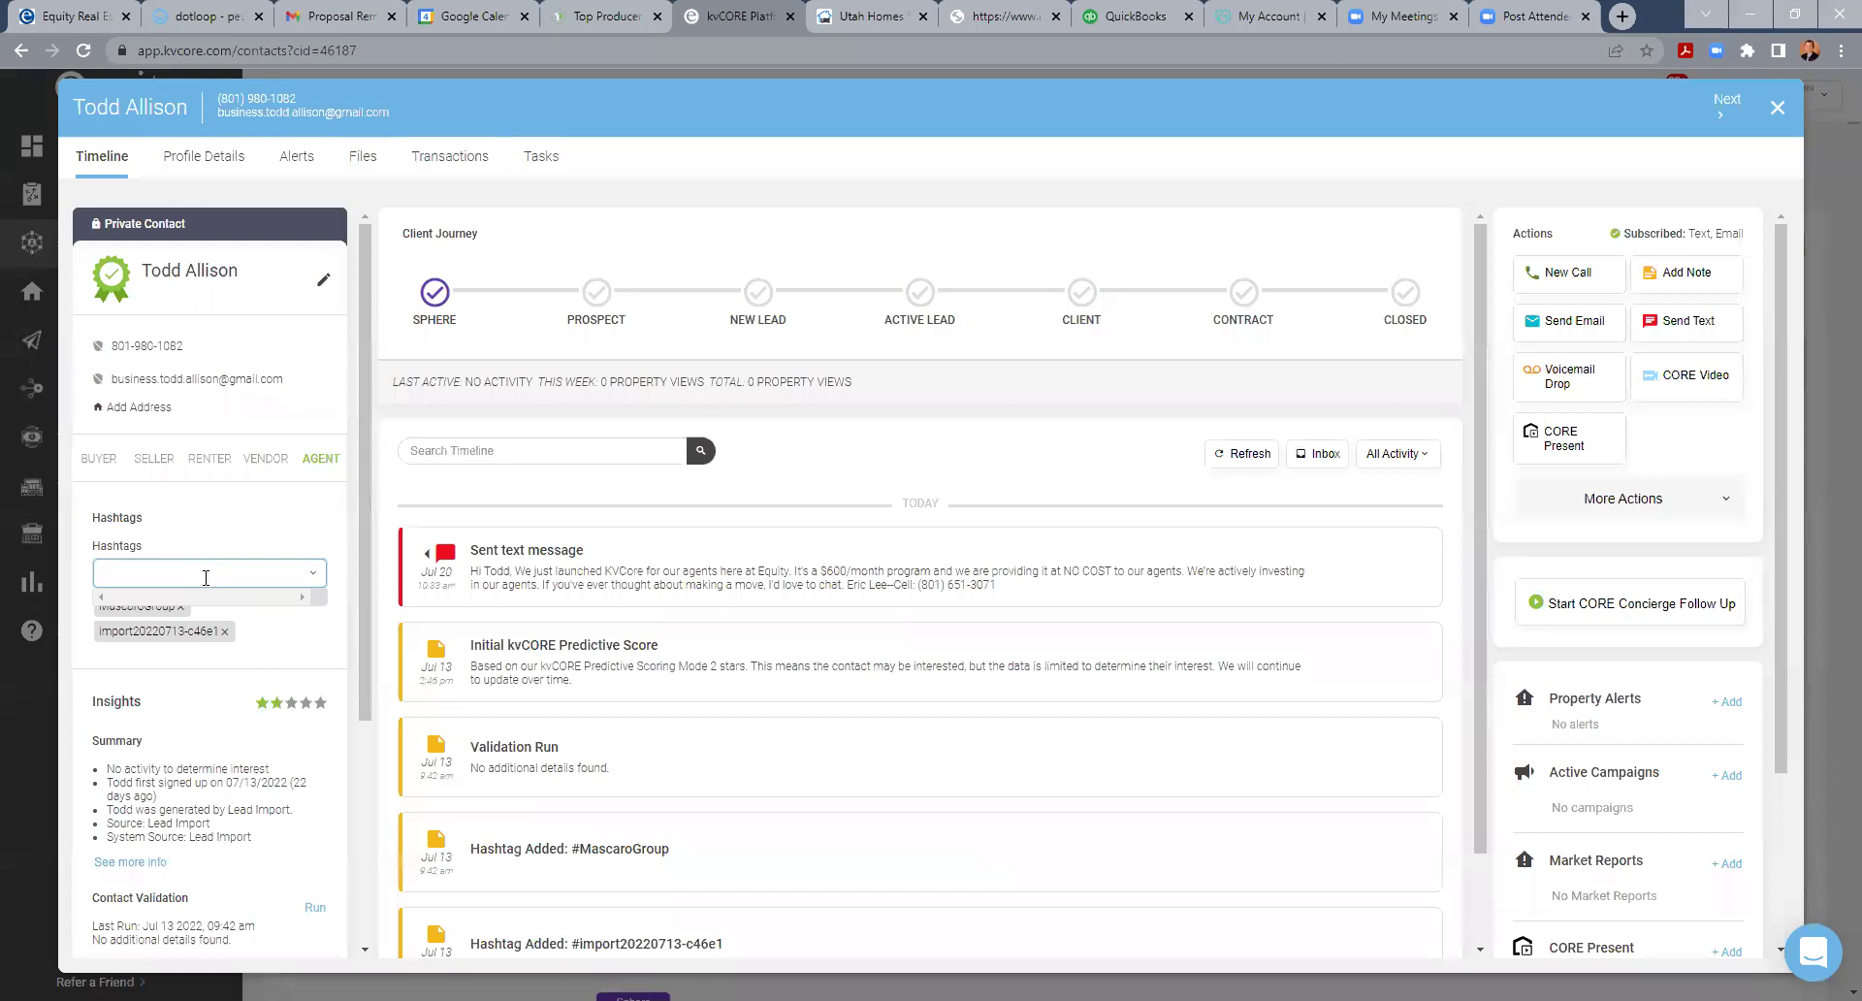
pyautogui.write('#')
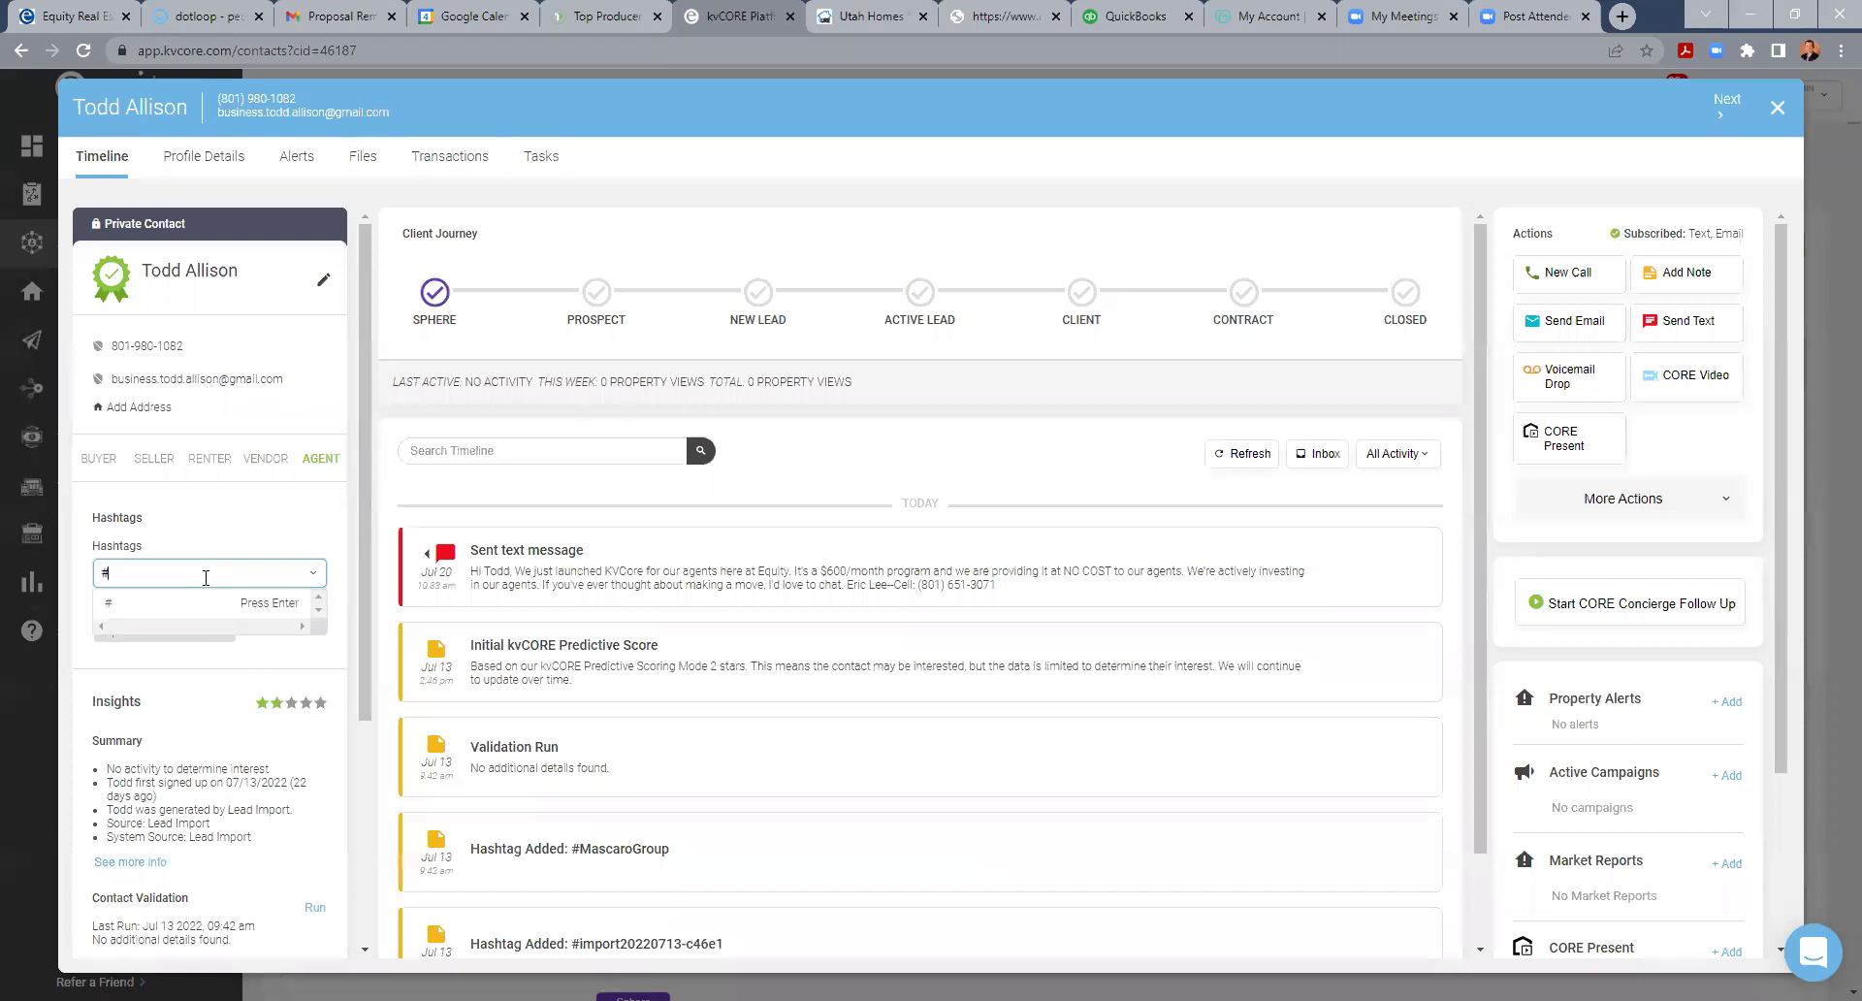
pyautogui.write('march')
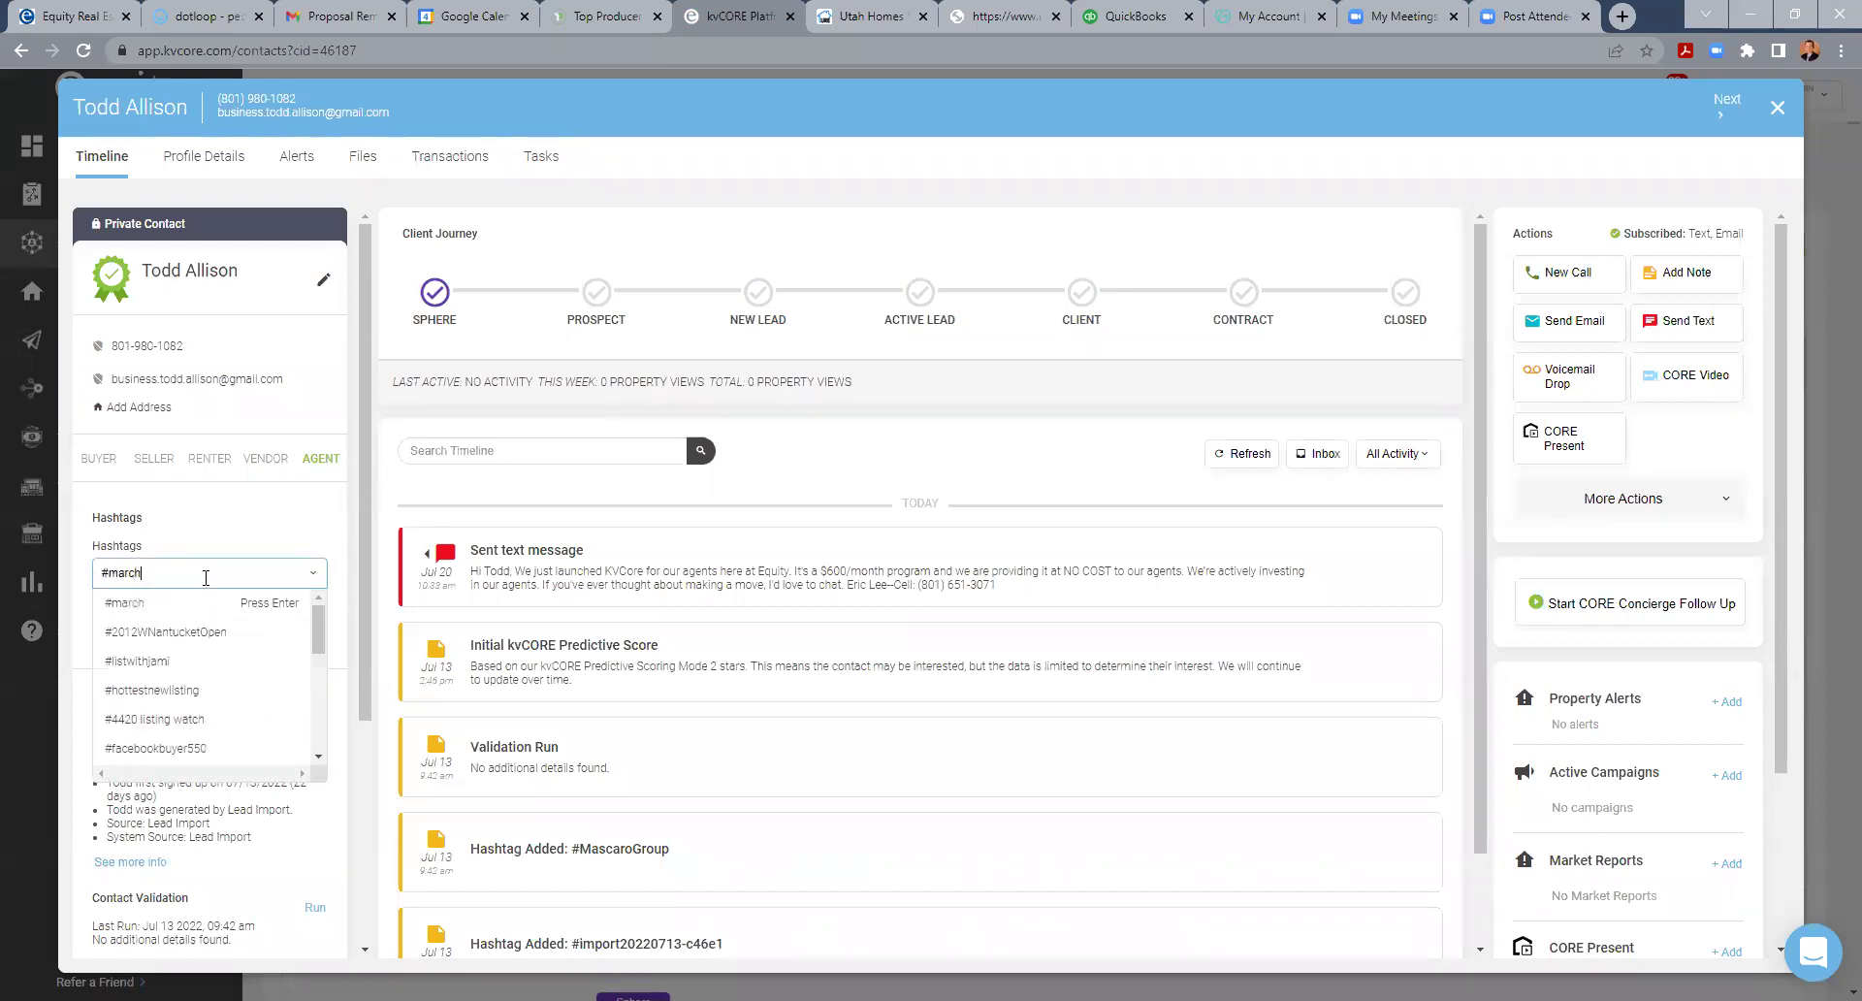
pyautogui.write('madness')
pyautogui.moveTo(194, 572); pyautogui.dragTo(41, 572)
pyautogui.press('BackSpace')
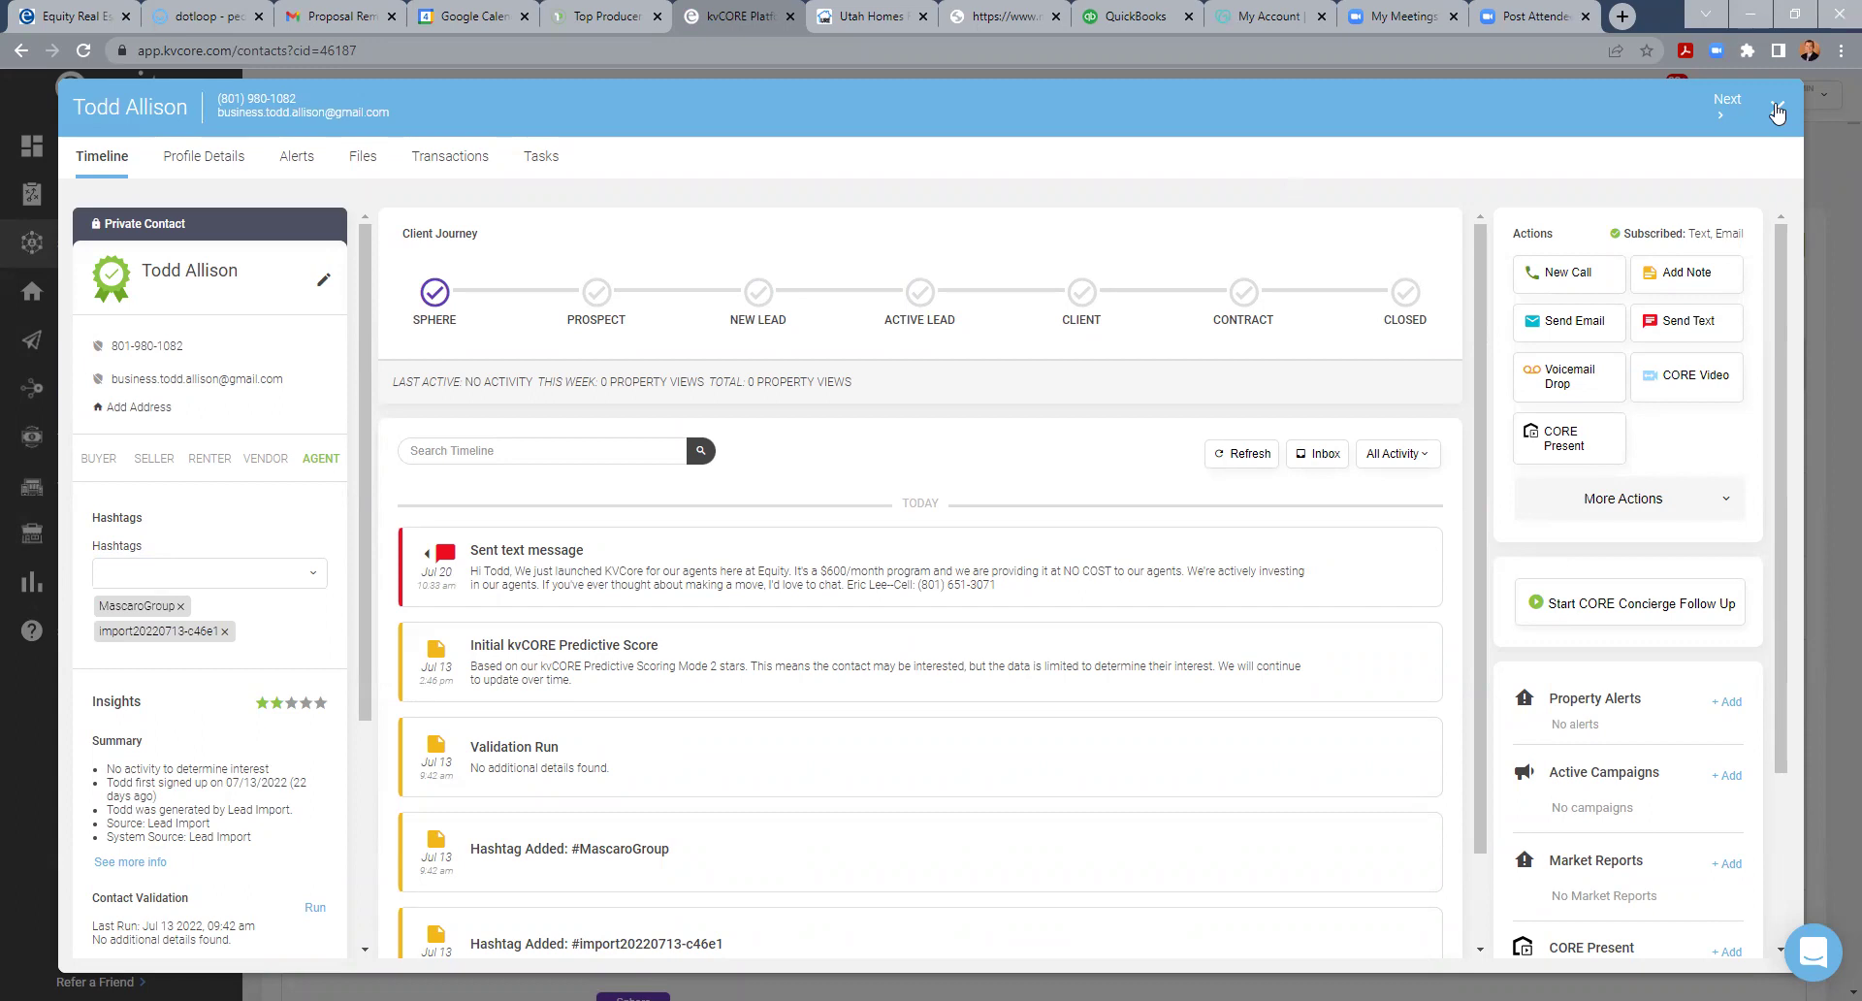
# - Close the contact record, review the applied Contact Details filters, then hide the filter panel
pyautogui.click(1778, 111)
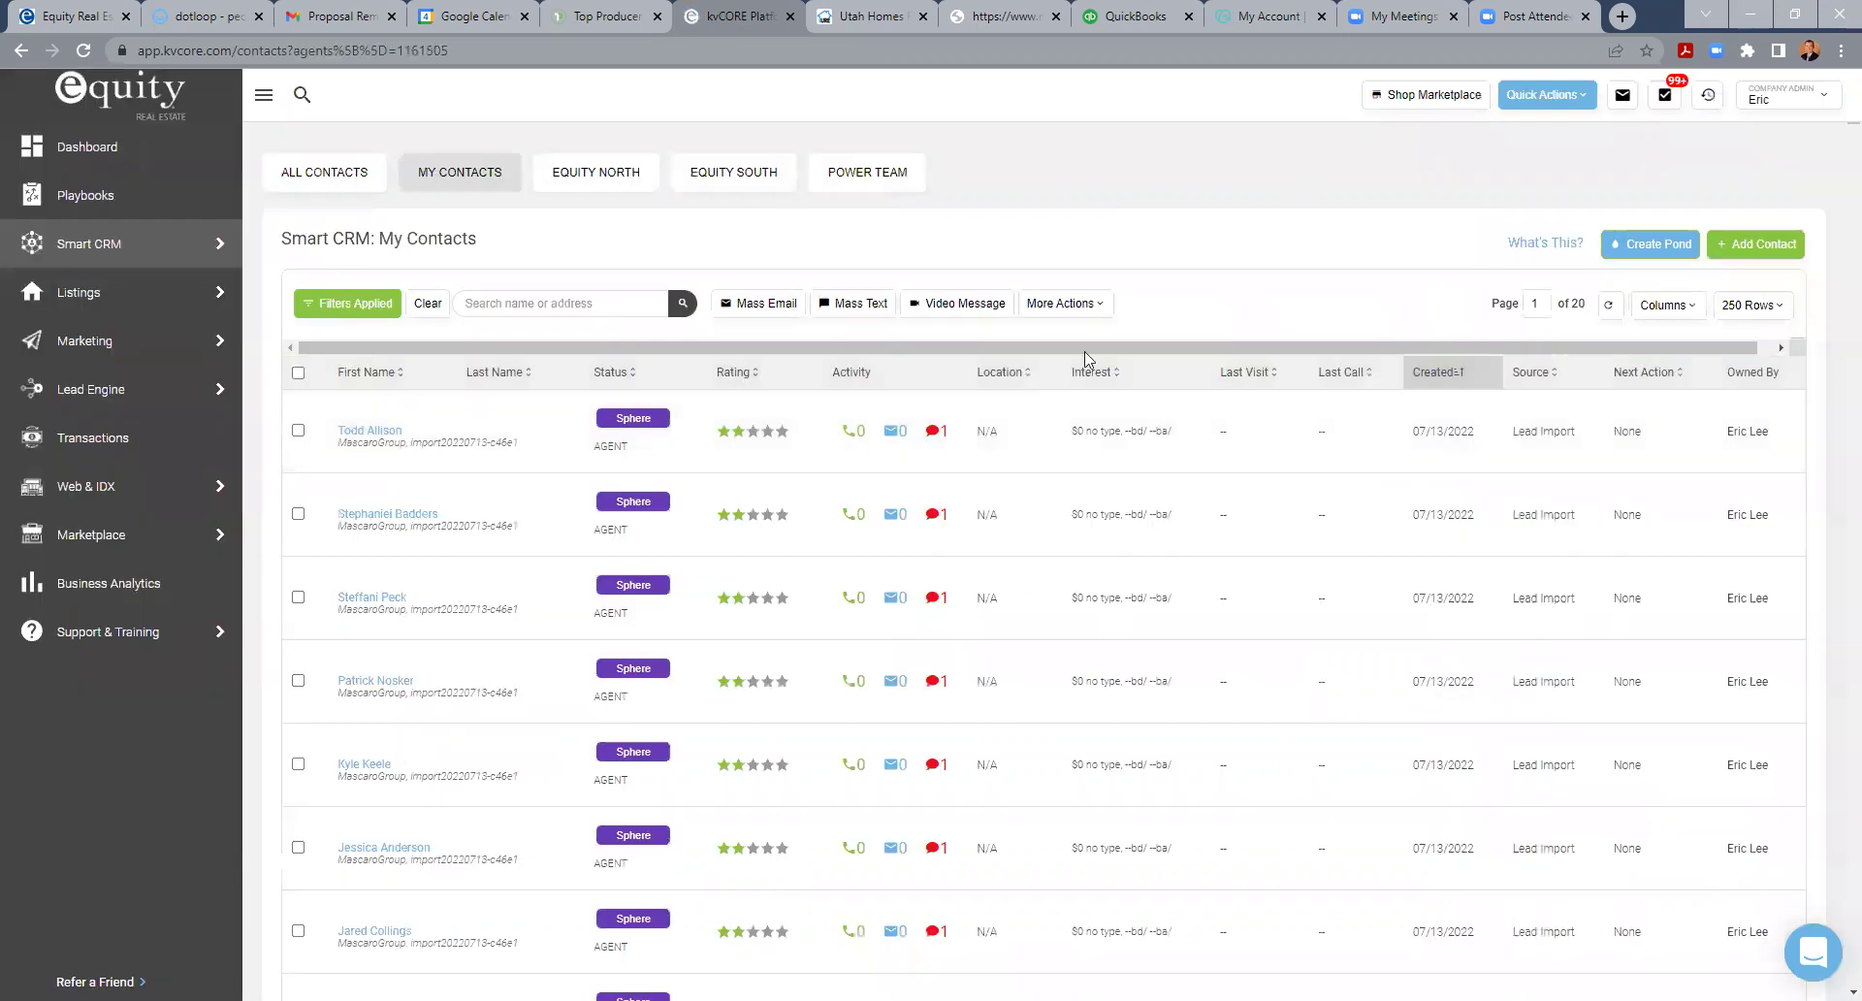
pyautogui.click(367, 308)
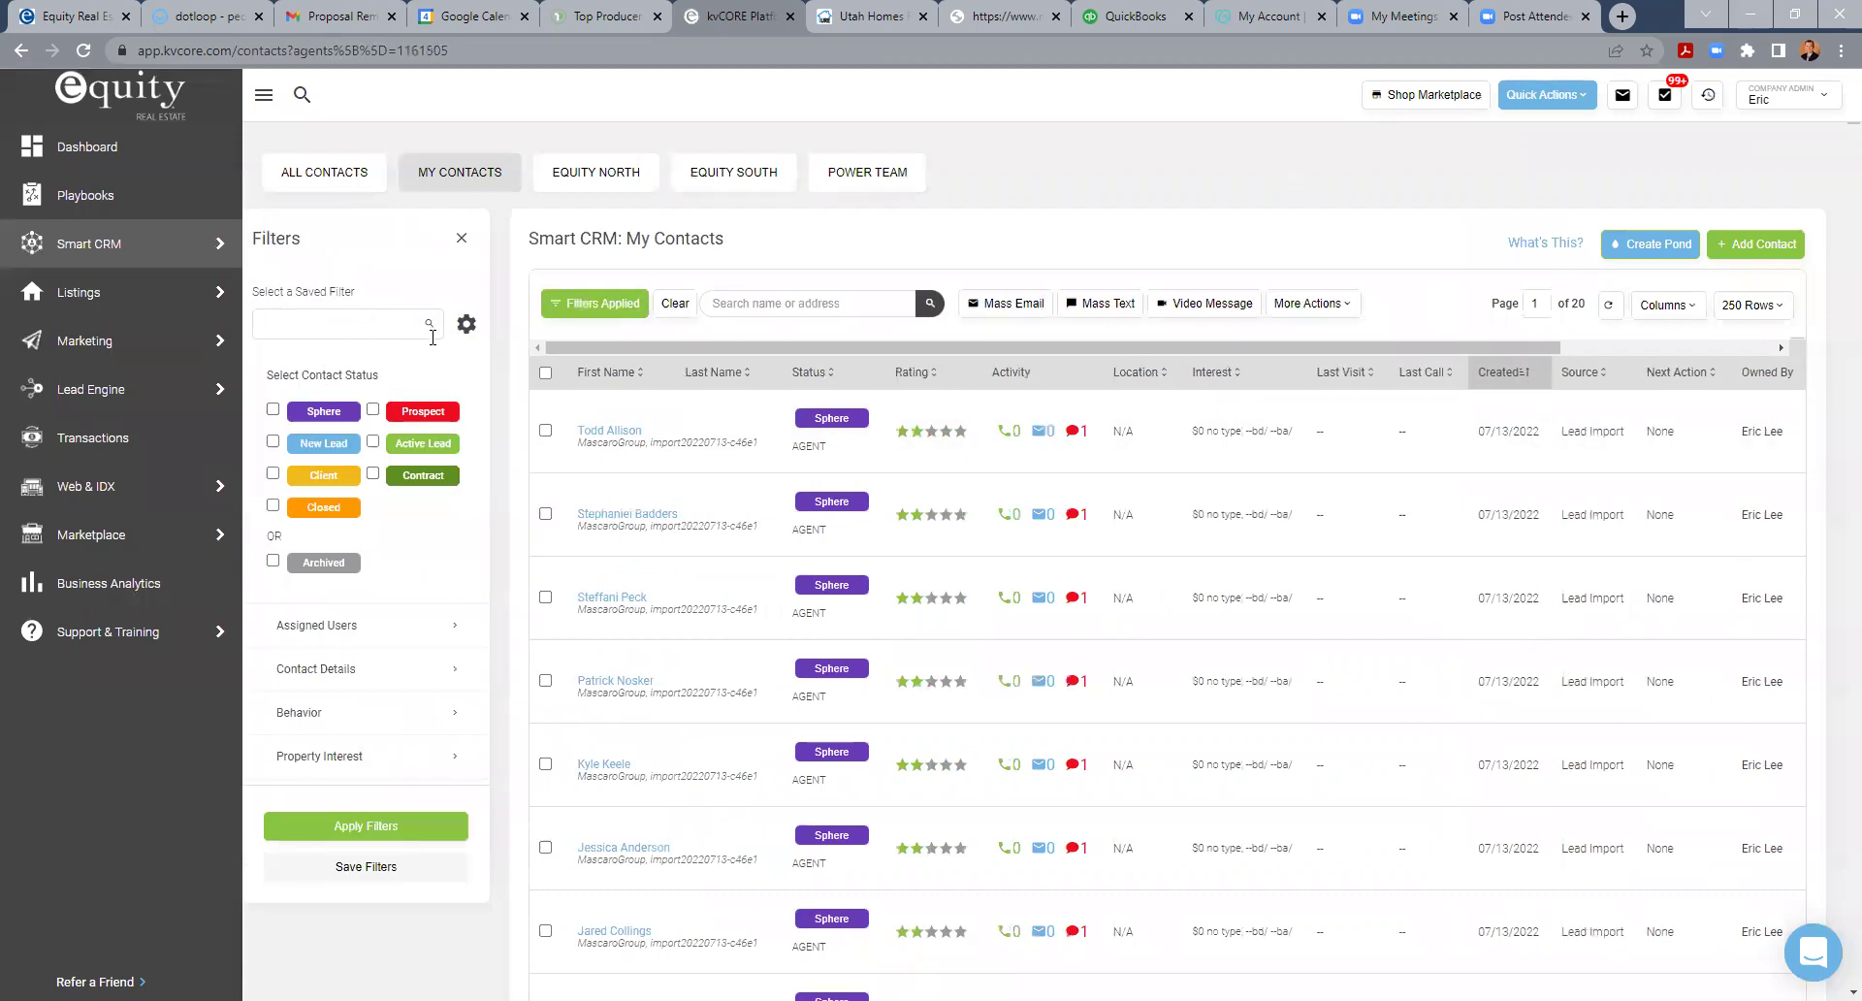
pyautogui.click(331, 669)
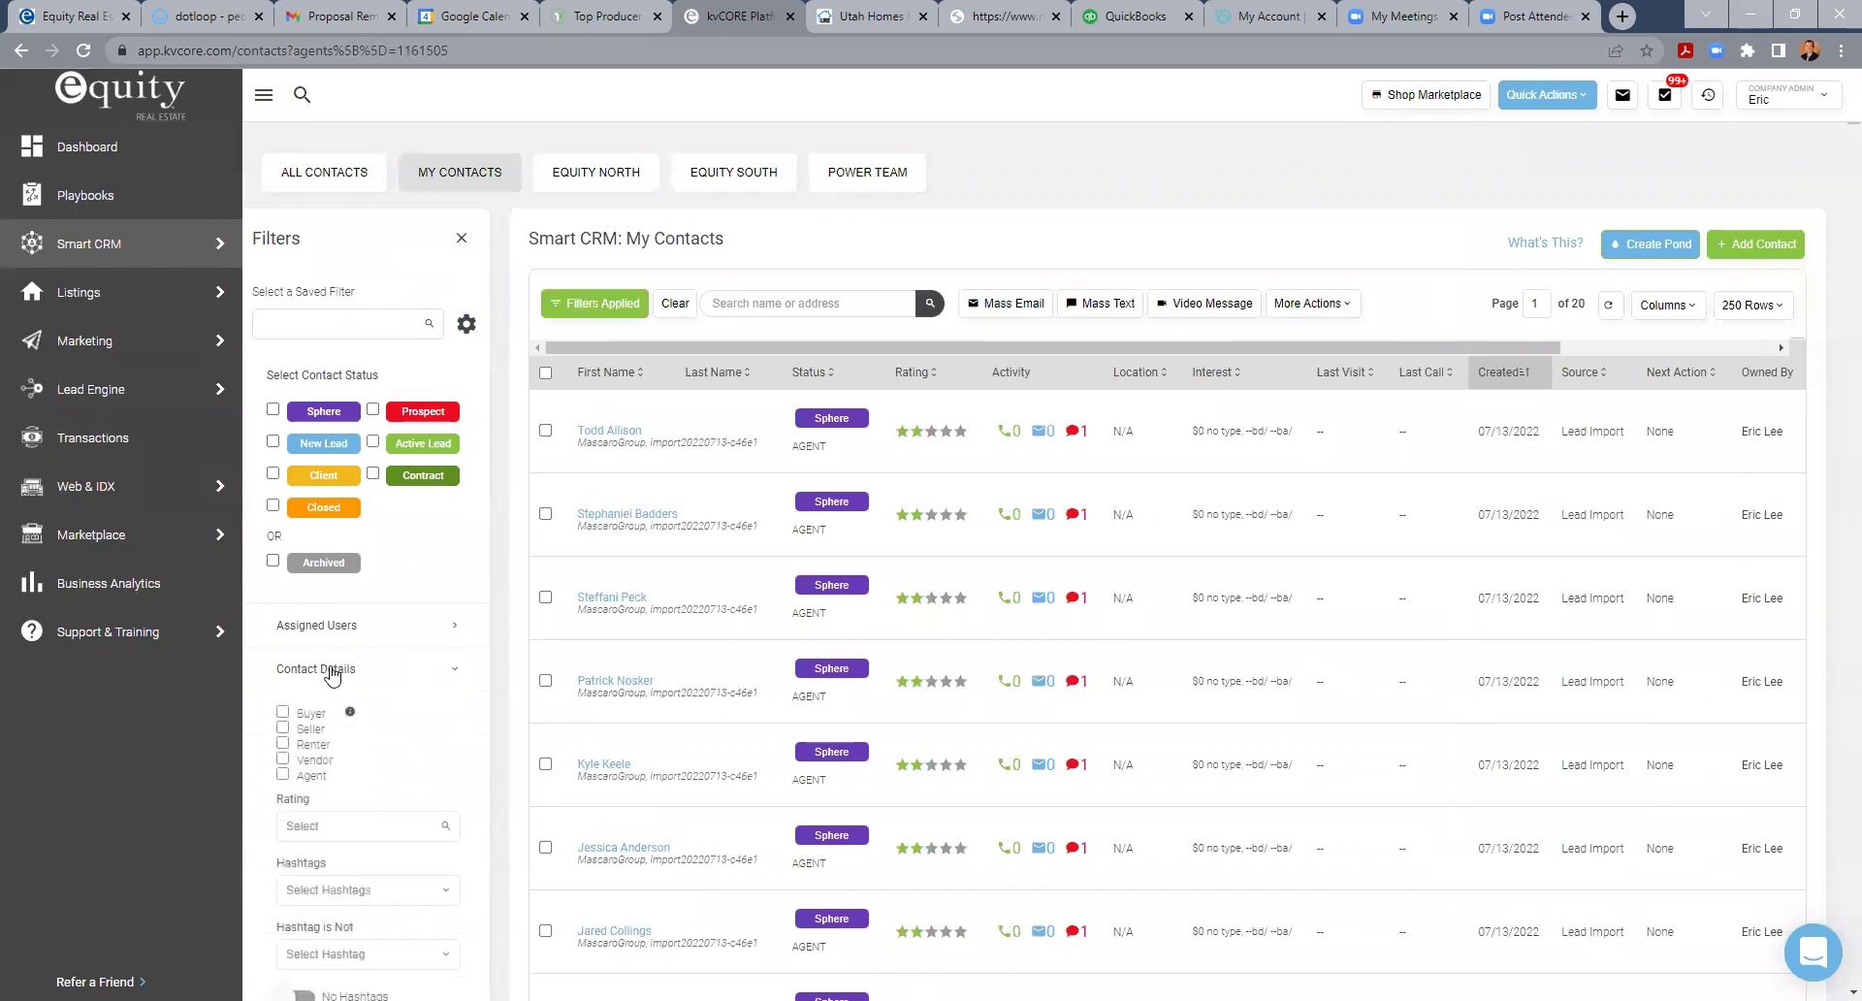
pyautogui.scroll(-2, 360, 775)
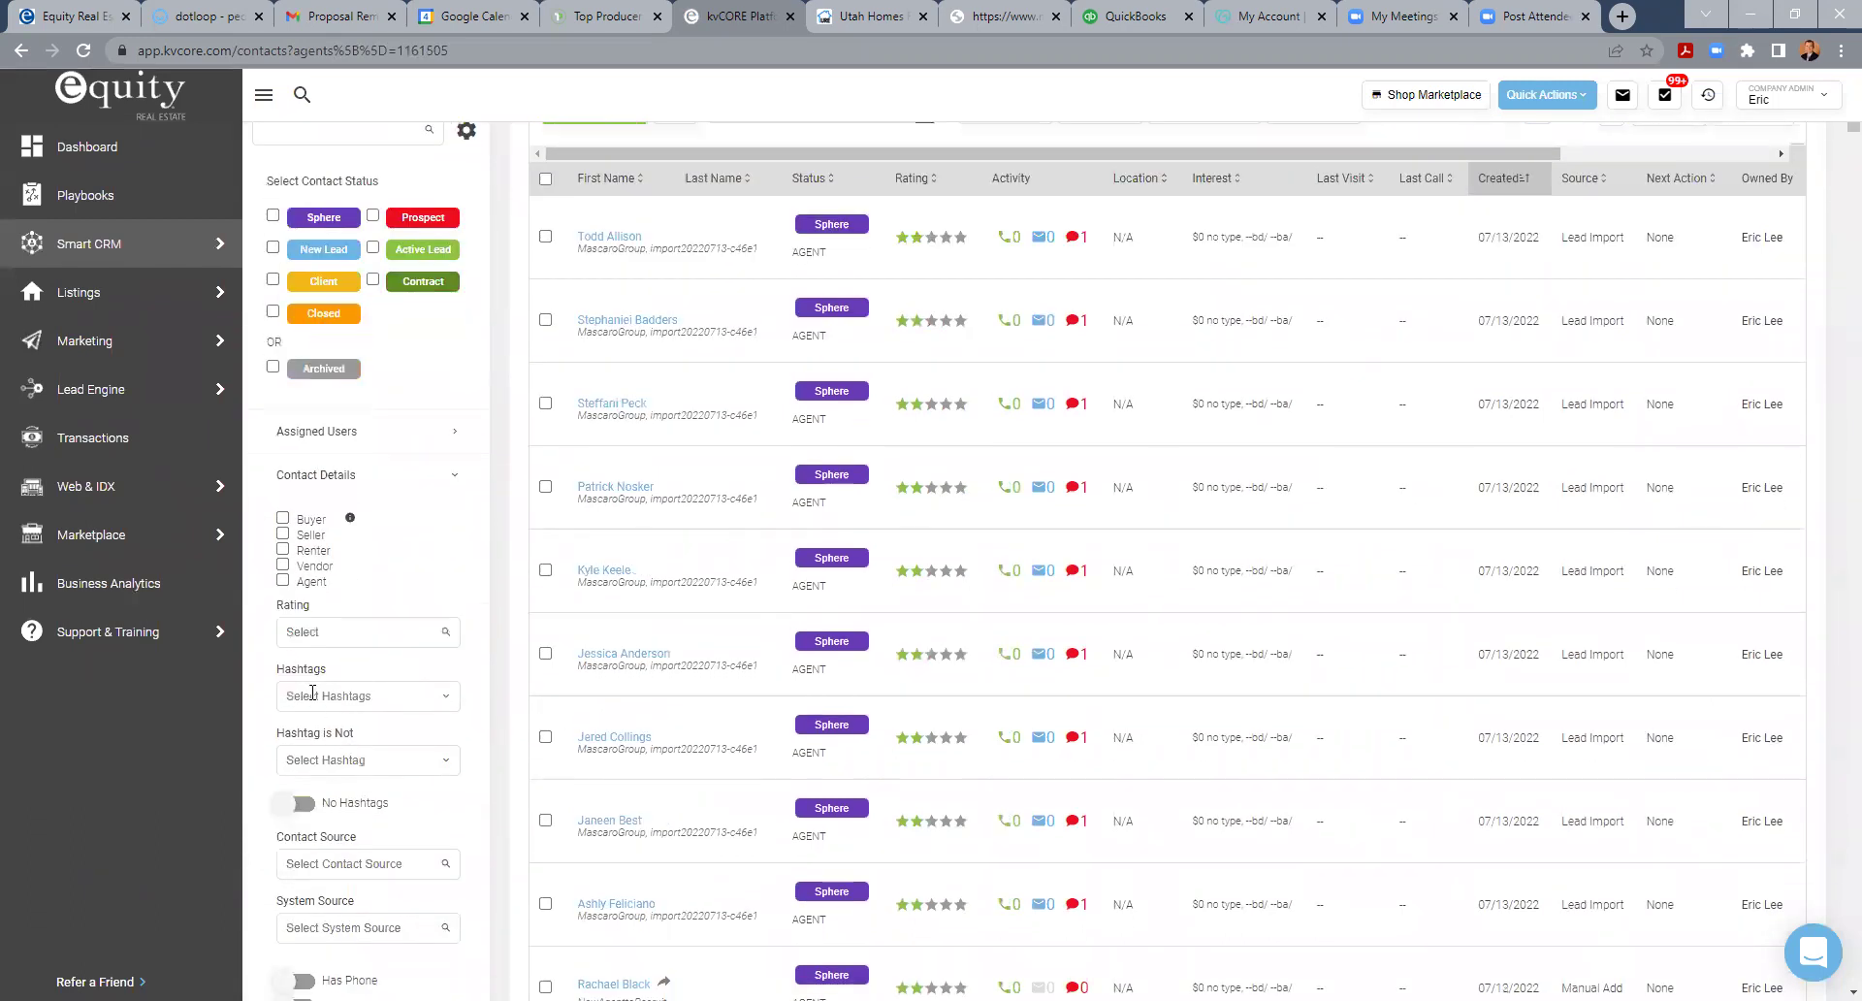
pyautogui.scroll(2, 504, 378)
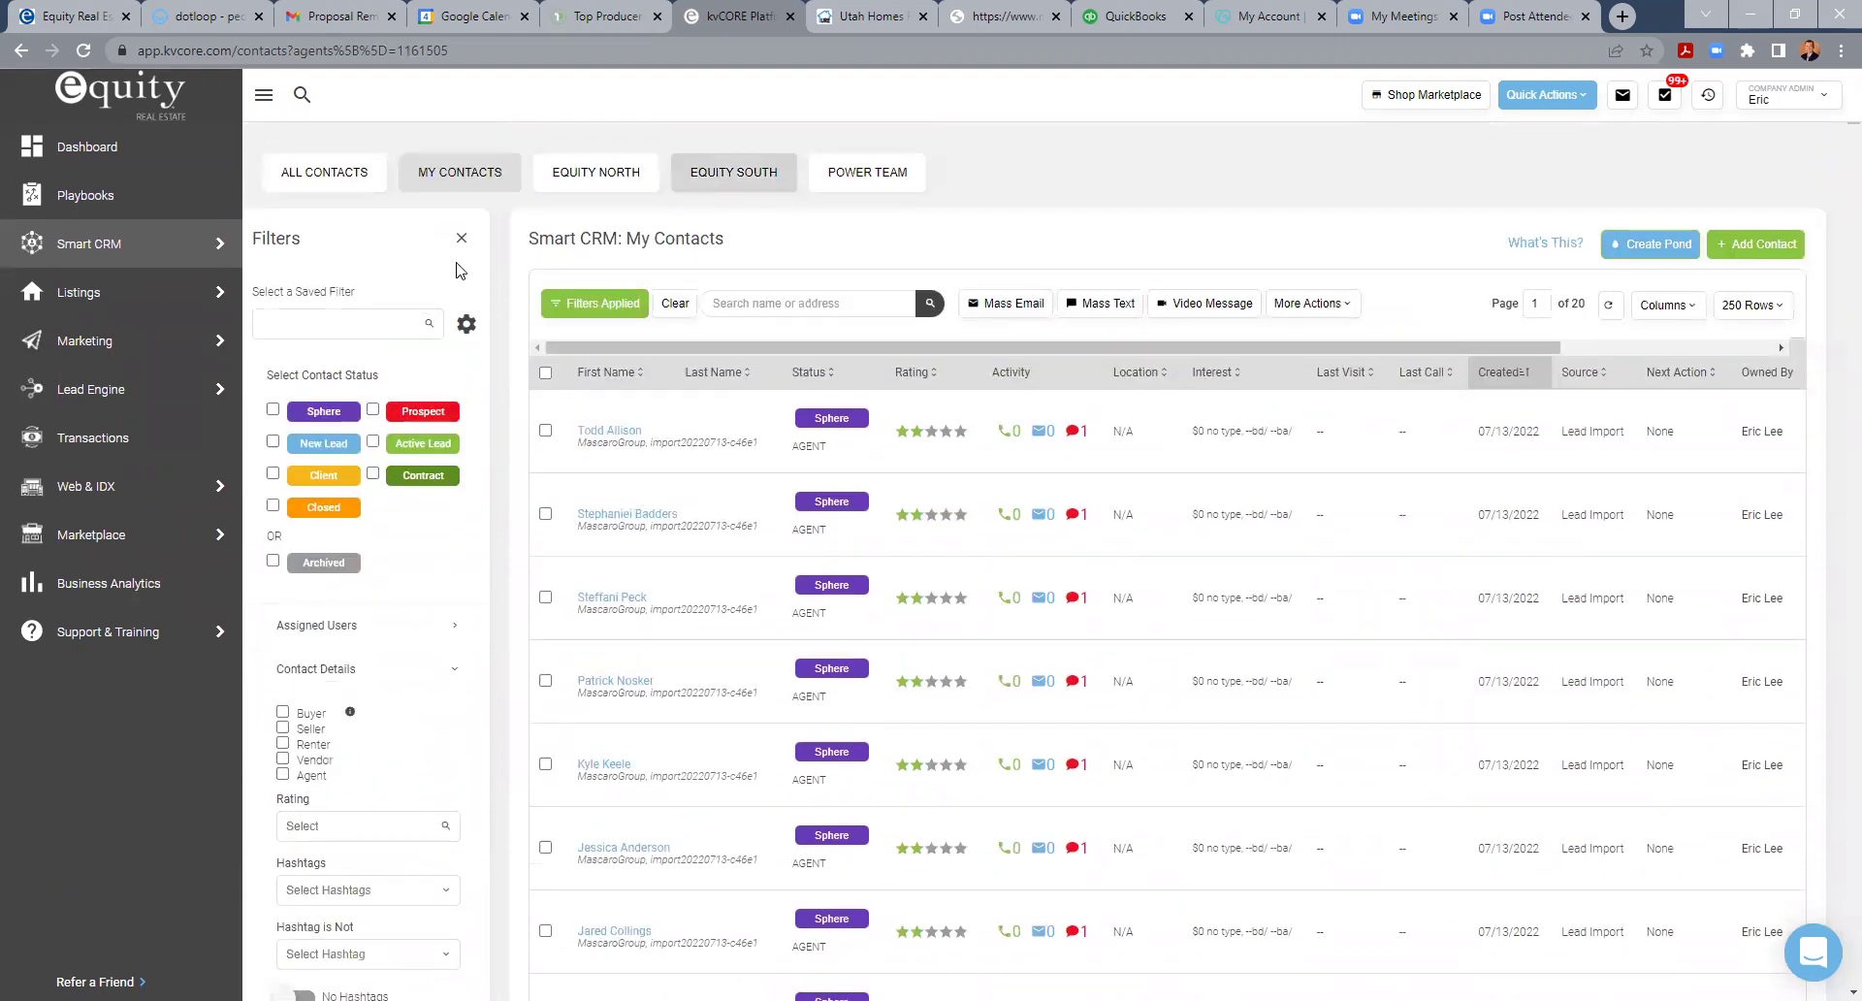
pyautogui.click(461, 239)
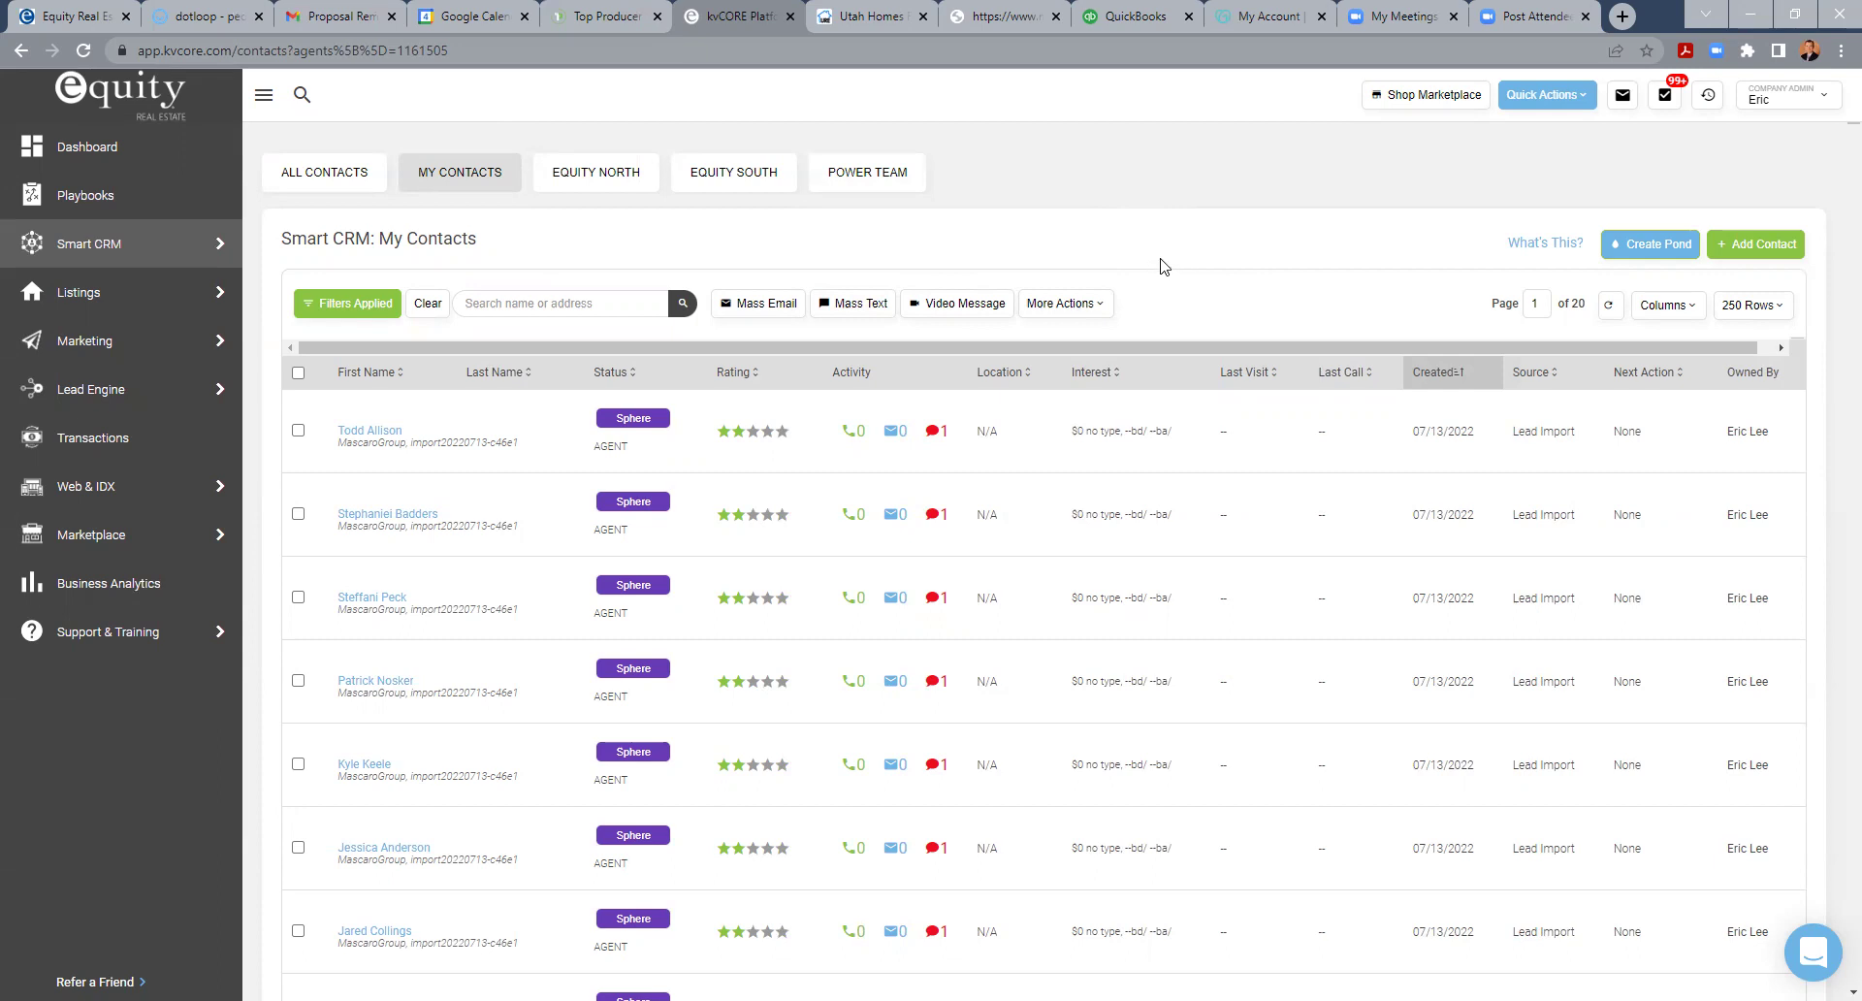
# - Go to Marketing > Smart Campaigns and scroll through the 13 campaigns in My Campaigns
pyautogui.moveTo(73, 243)
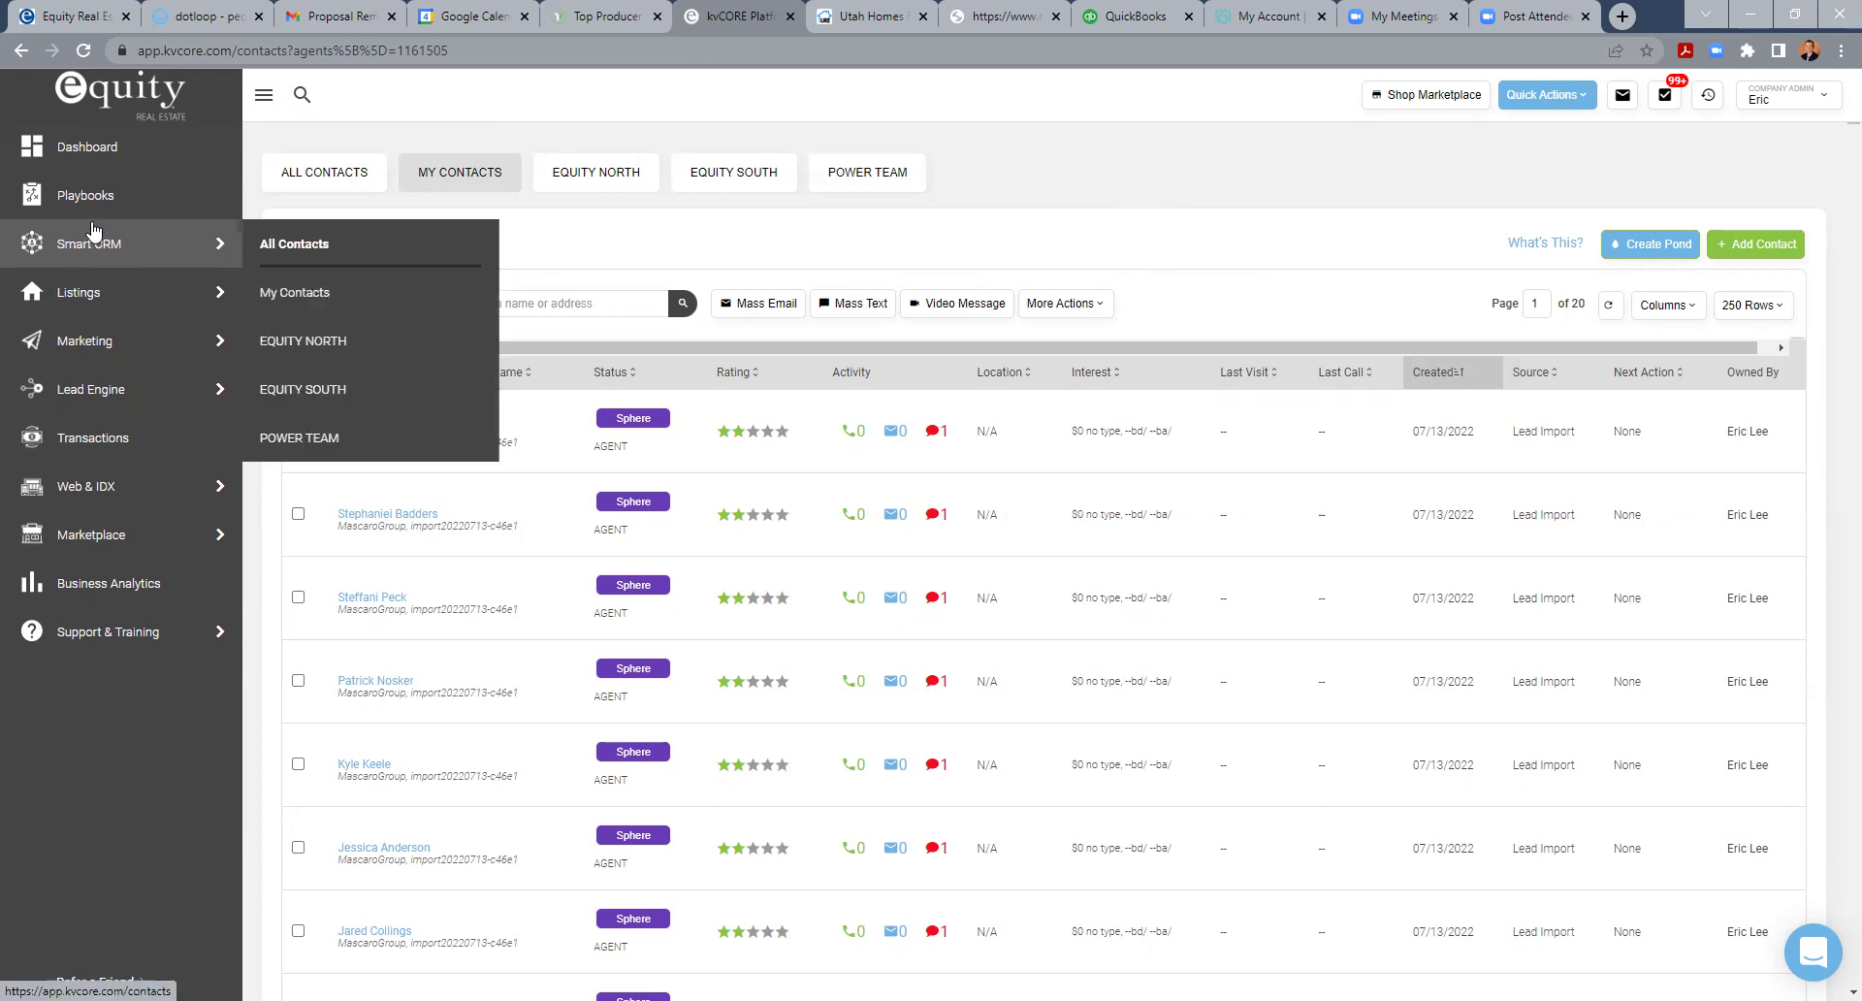
pyautogui.moveTo(112, 349)
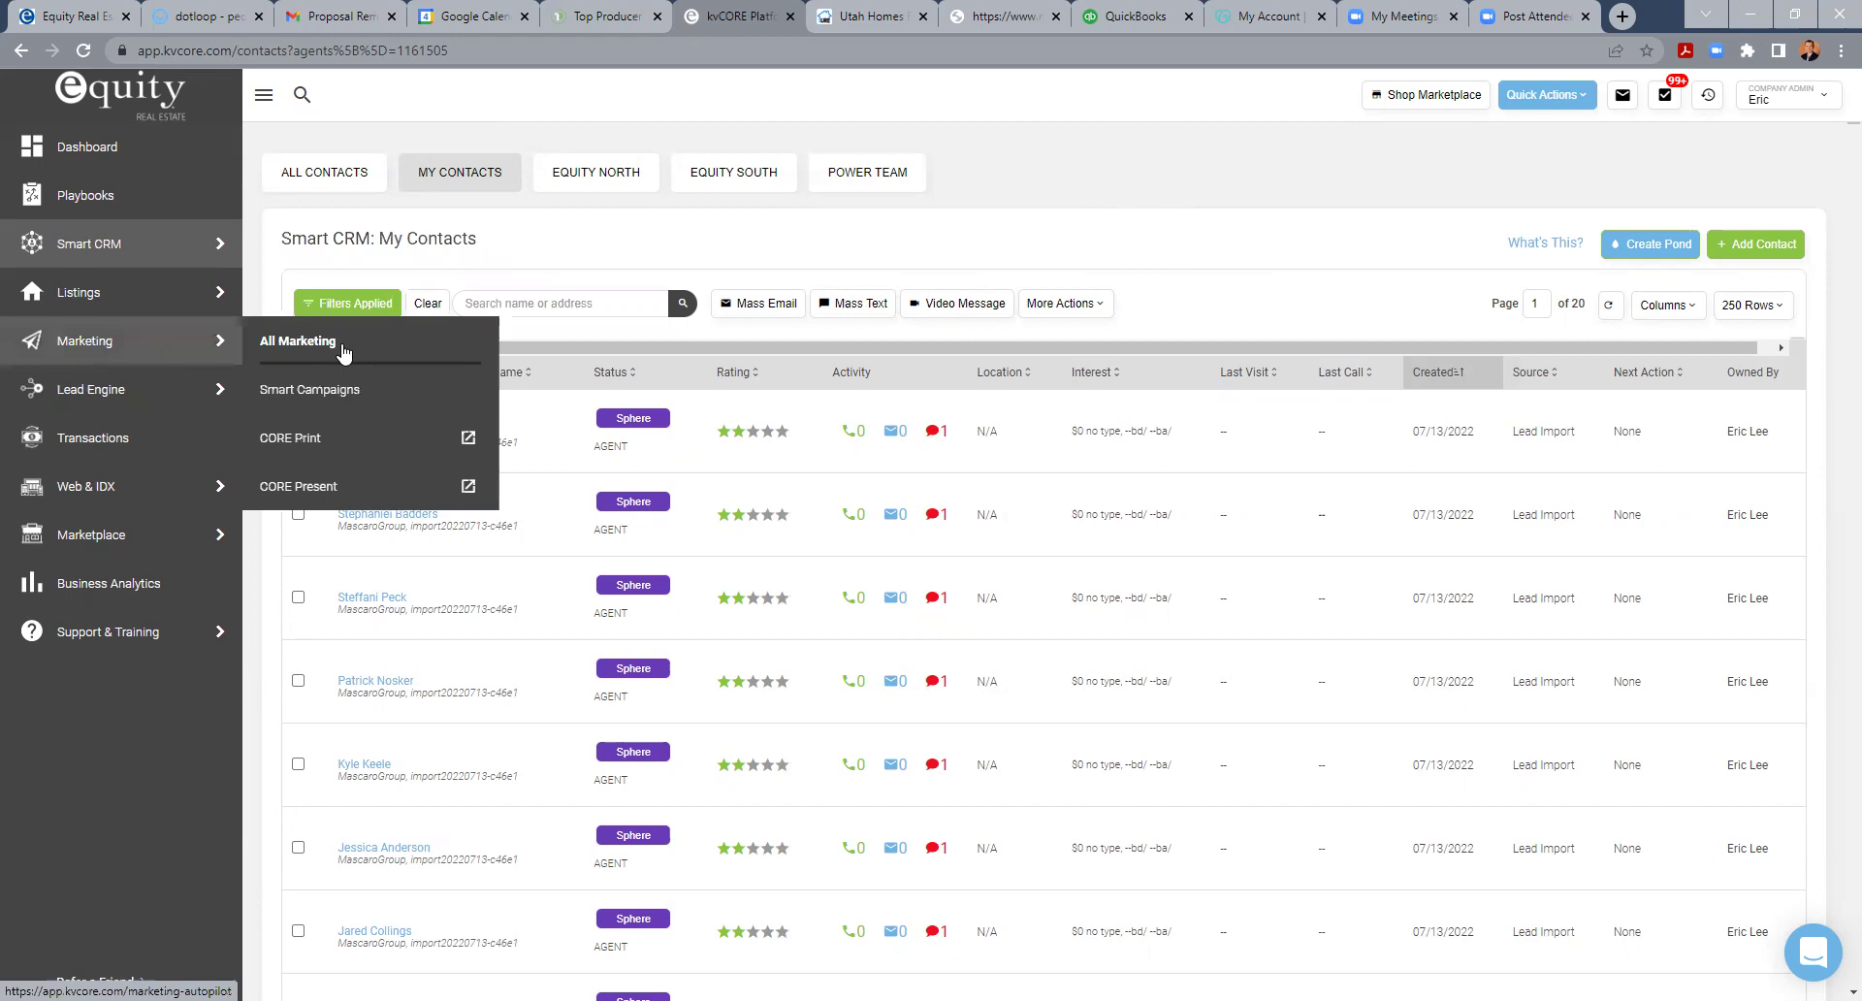
pyautogui.click(350, 392)
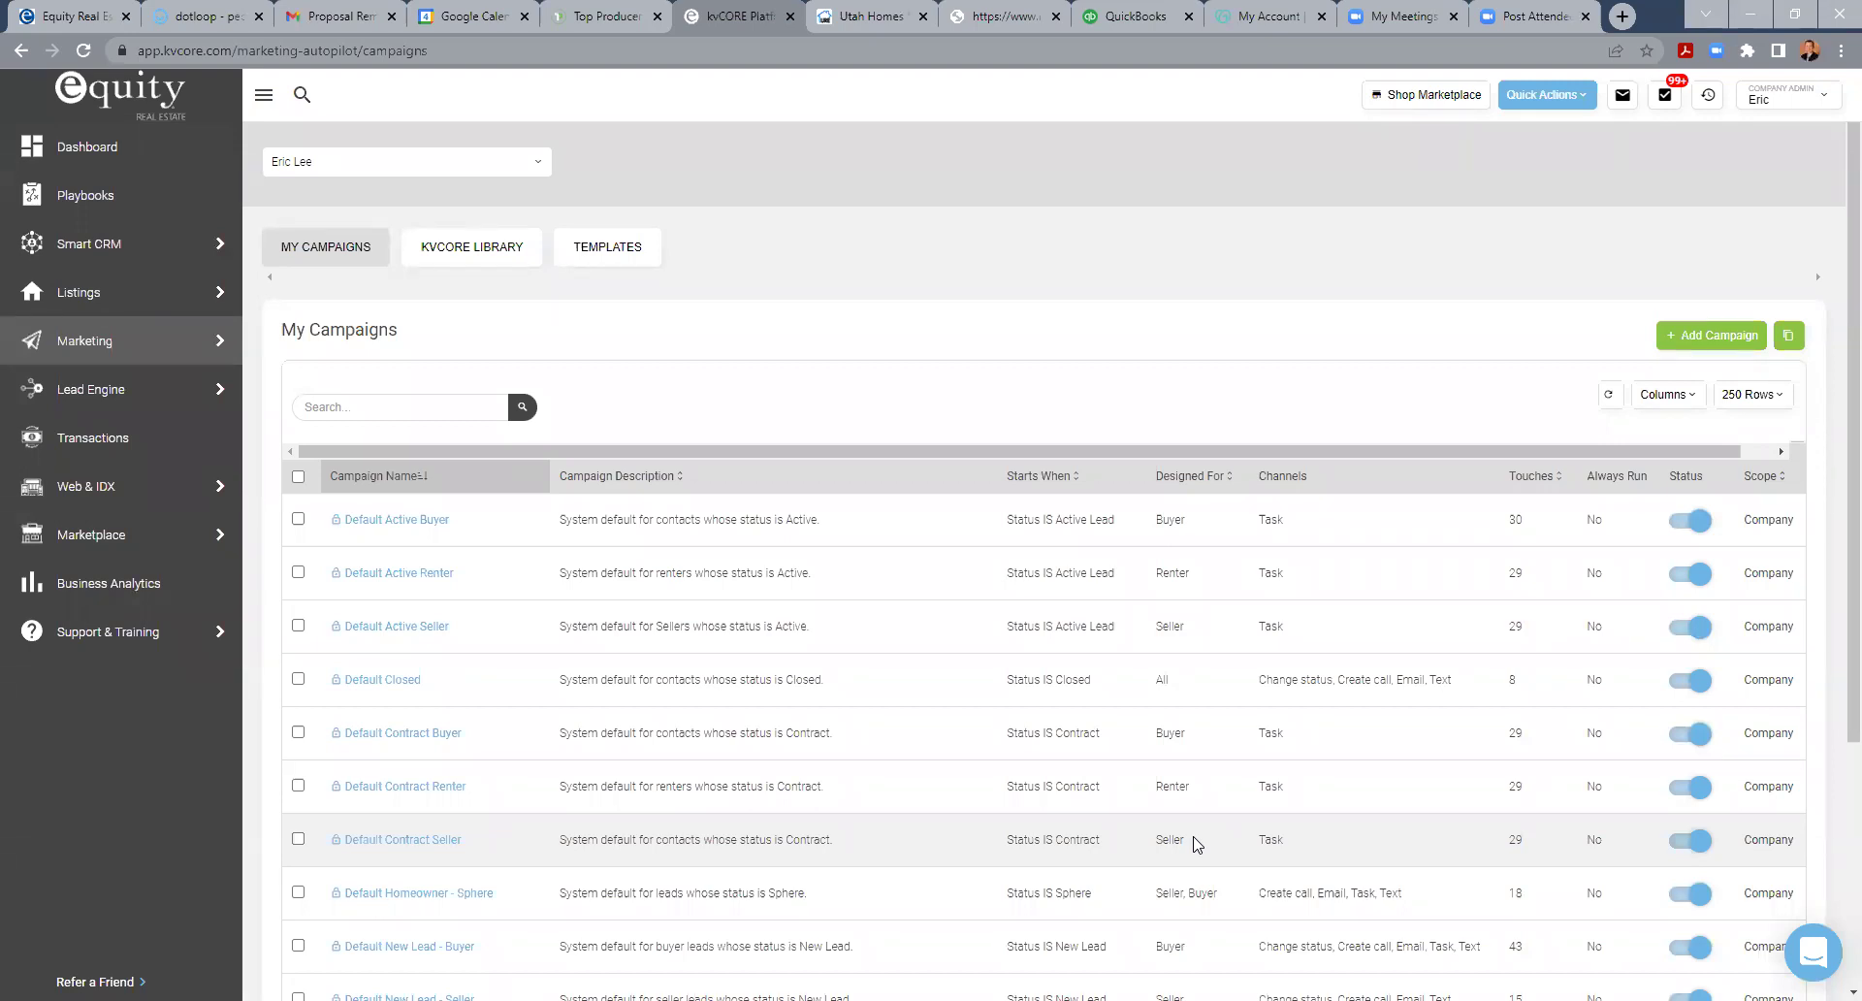
pyautogui.scroll(-4, 965, 606)
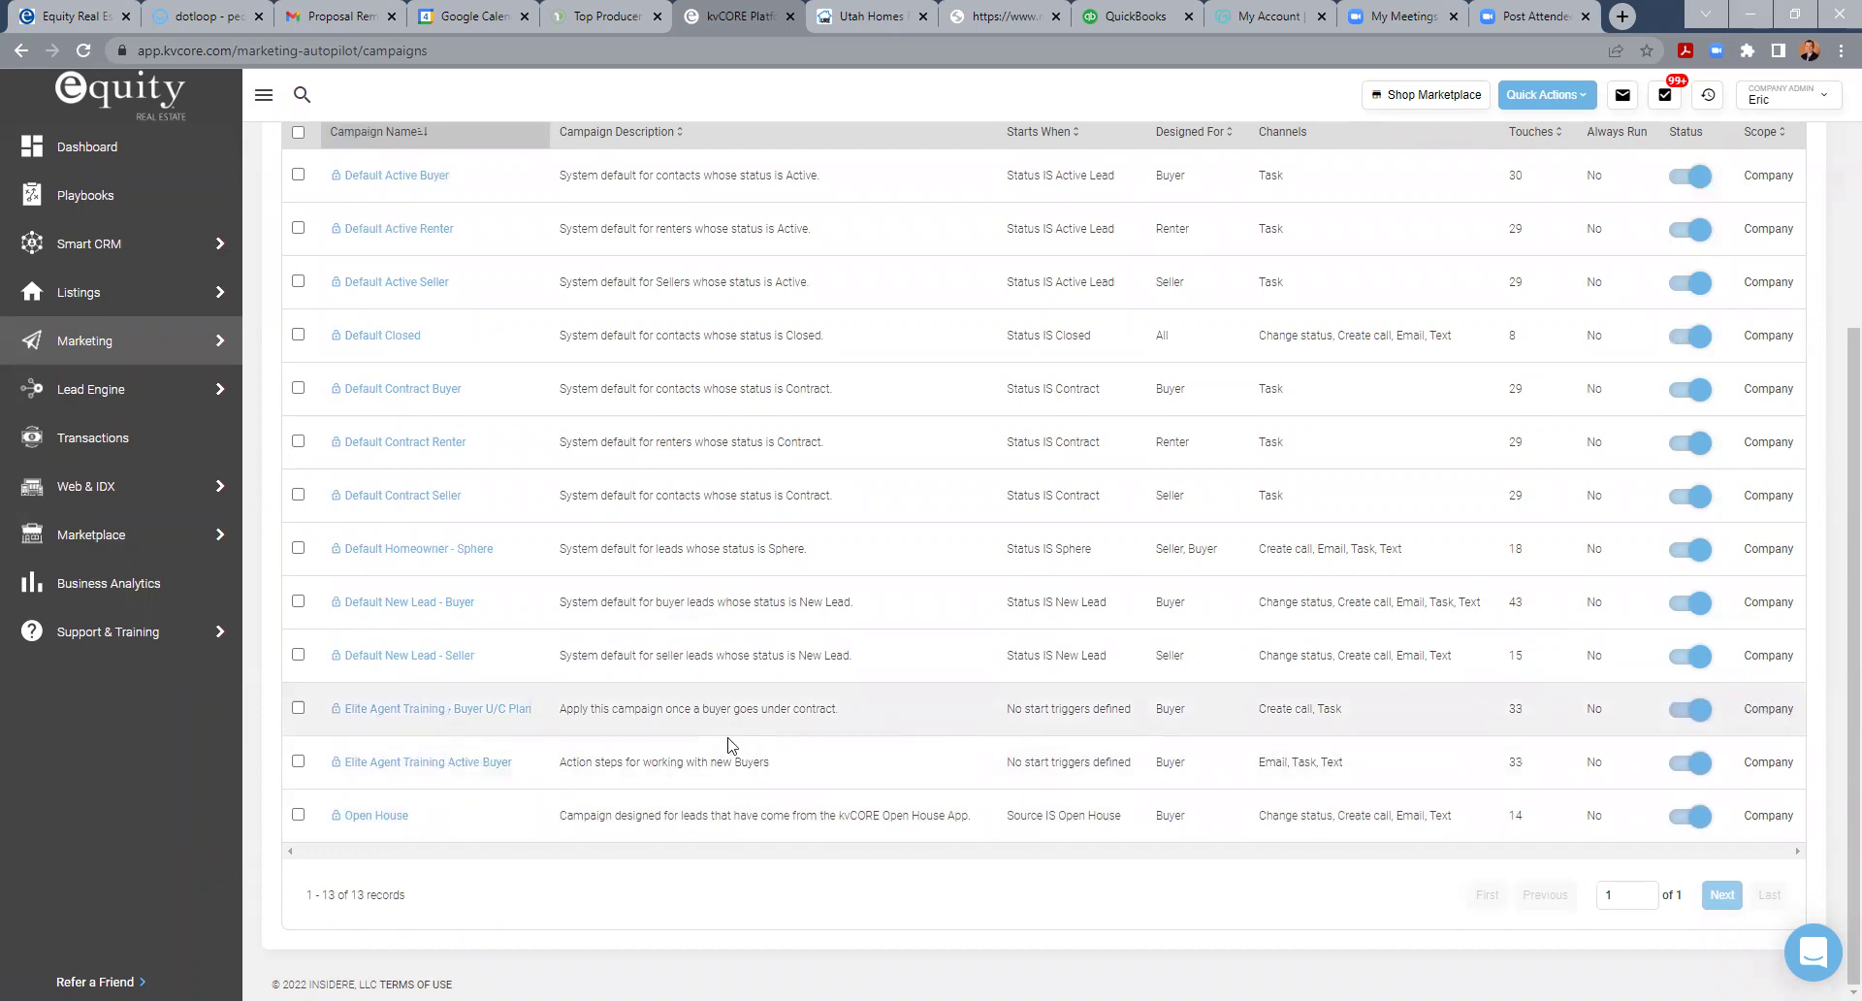
pyautogui.scroll(3, 711, 730)
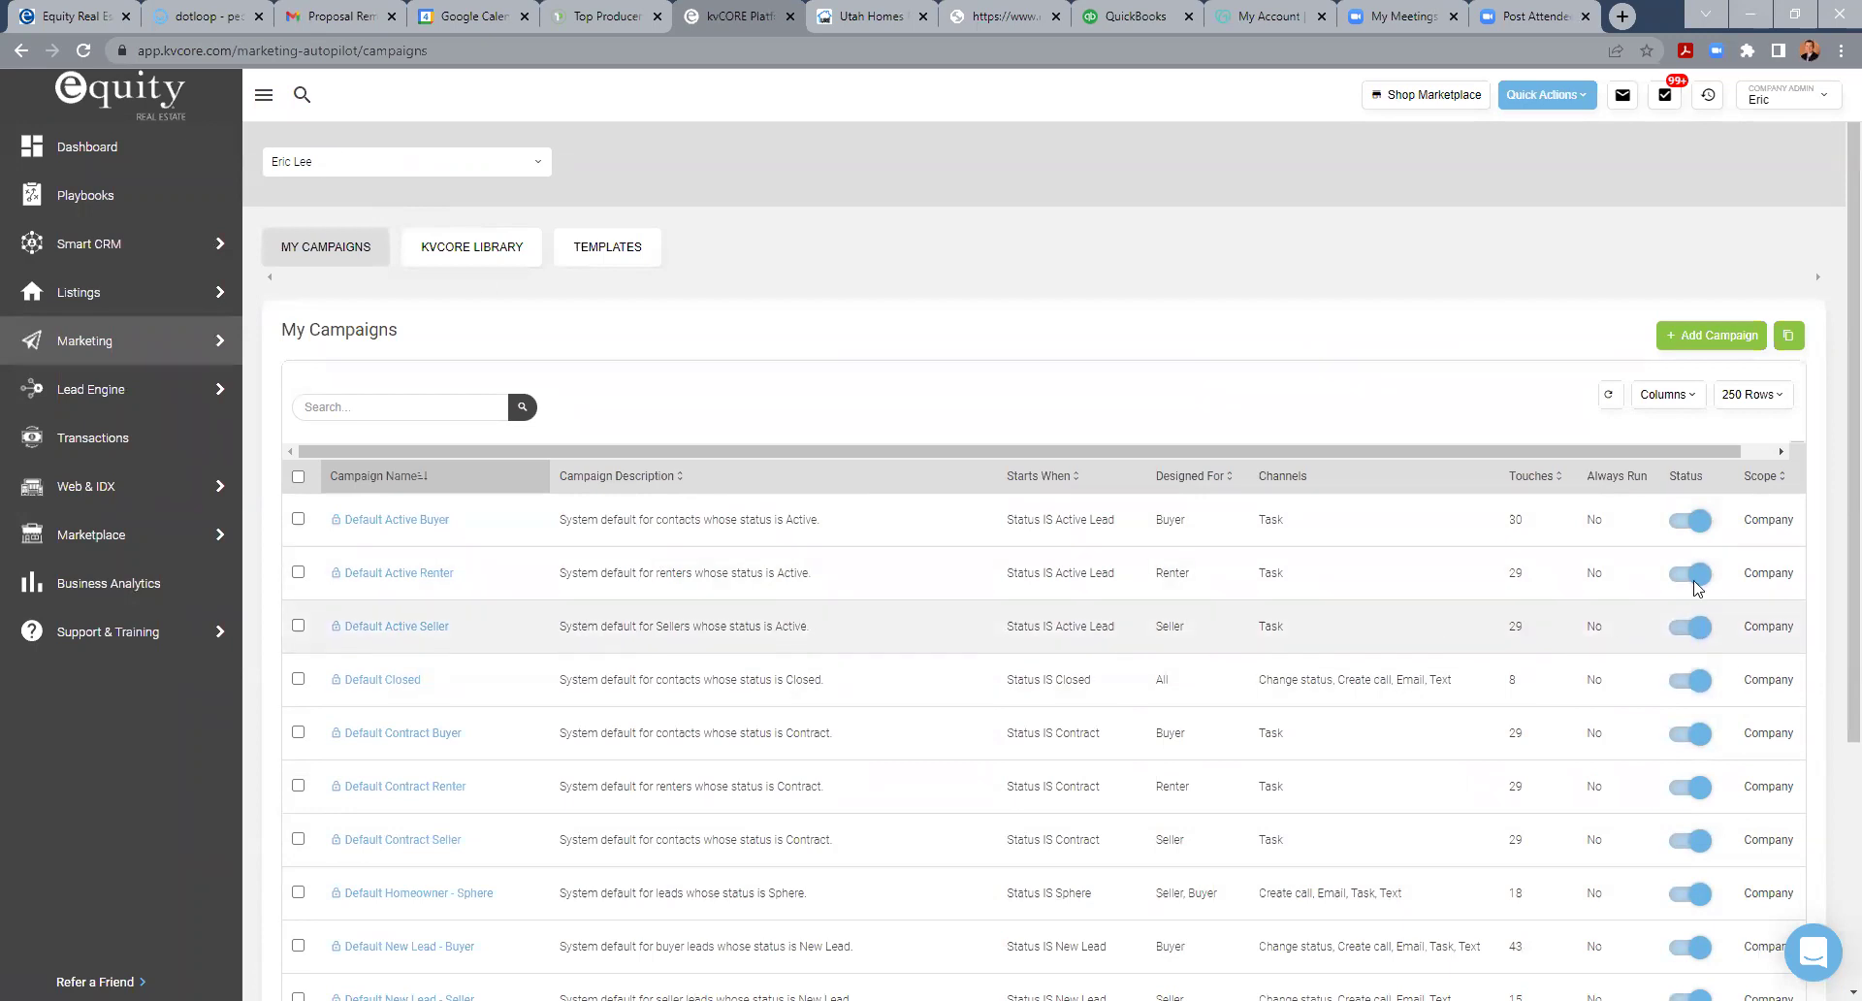
pyautogui.scroll(-1, 1061, 664)
pyautogui.scroll(-3, 1061, 663)
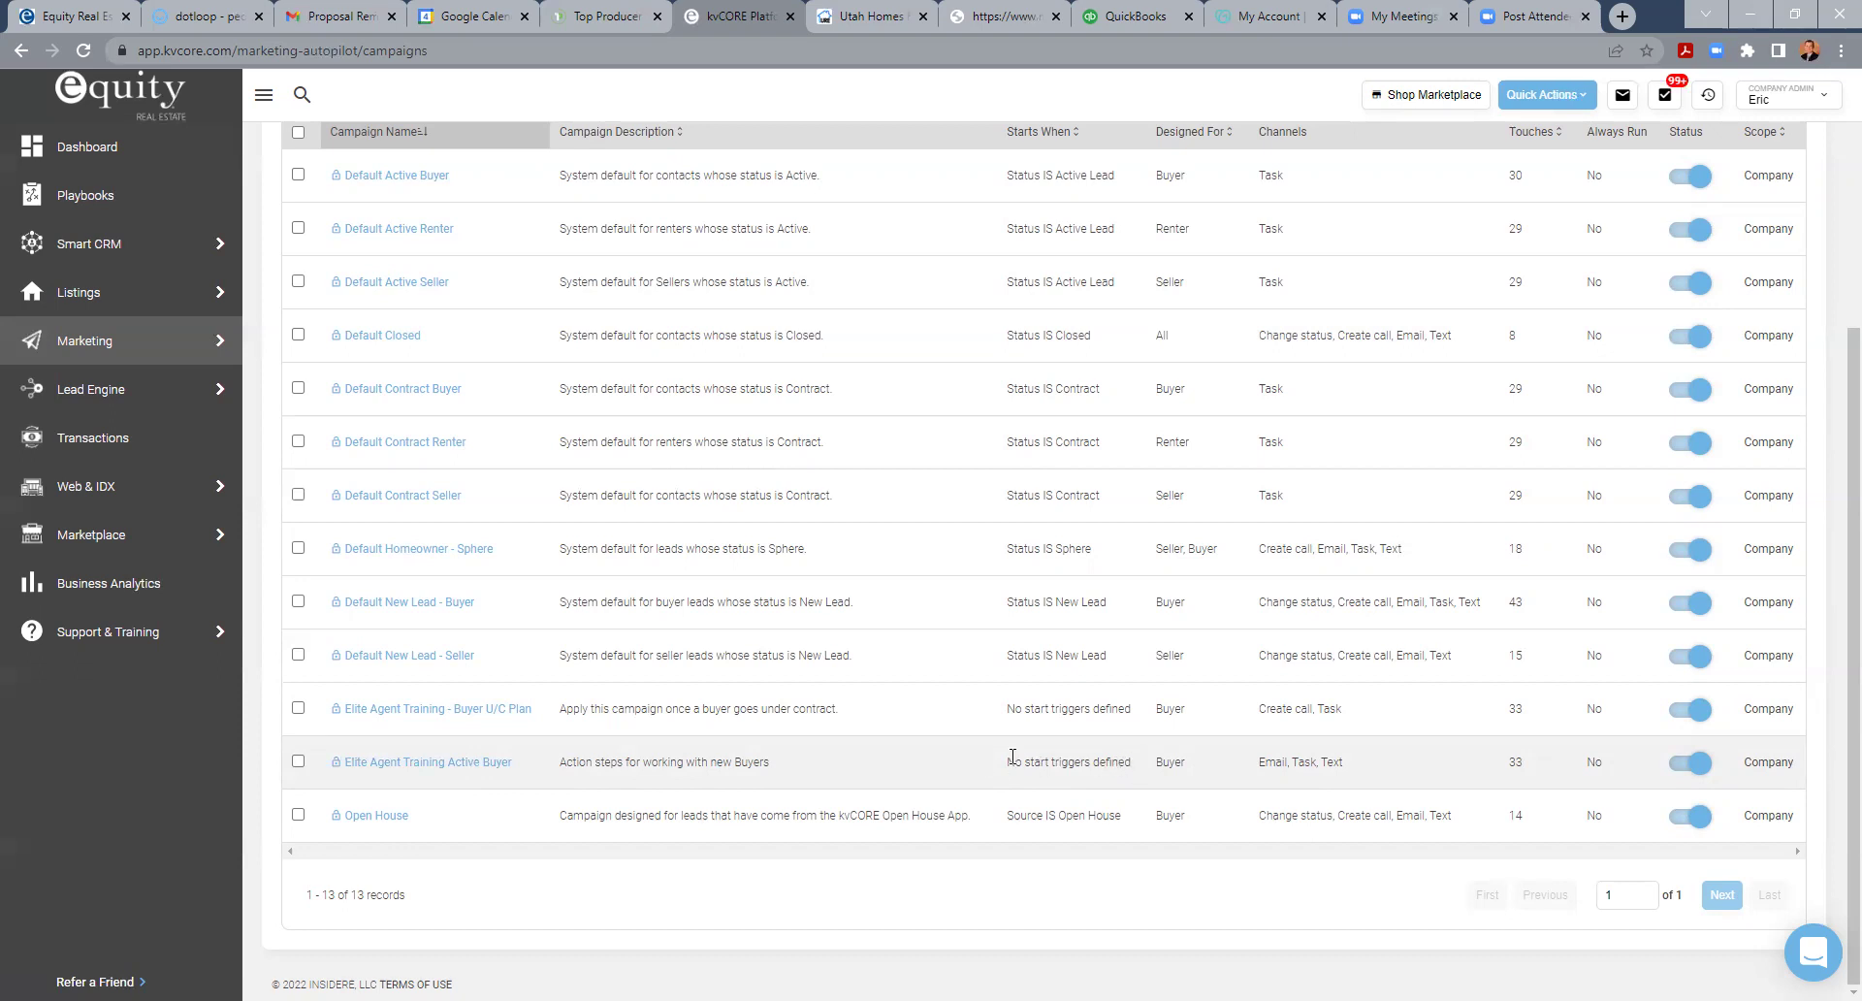
# - Open Elite Agent Training Active Buyer and scroll its actions, from Signed Buyer Agency to Send Welcome Email
pyautogui.click(468, 766)
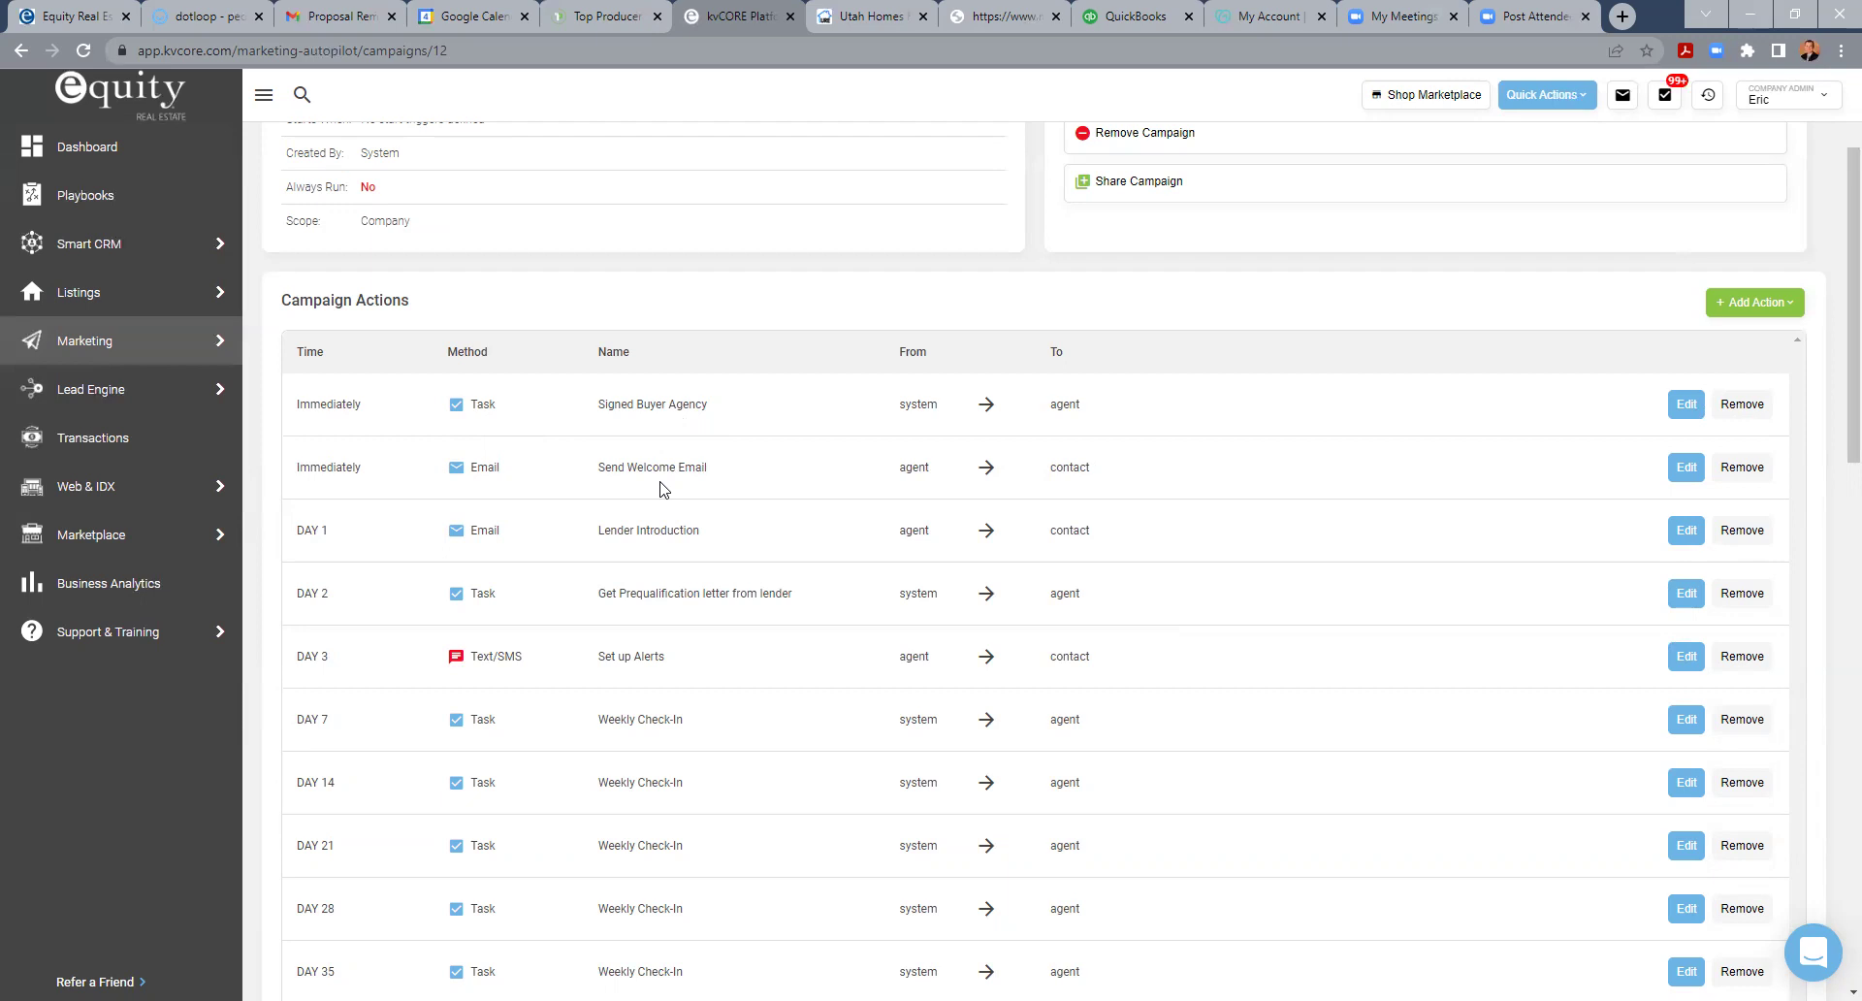
pyautogui.scroll(2, 660, 473)
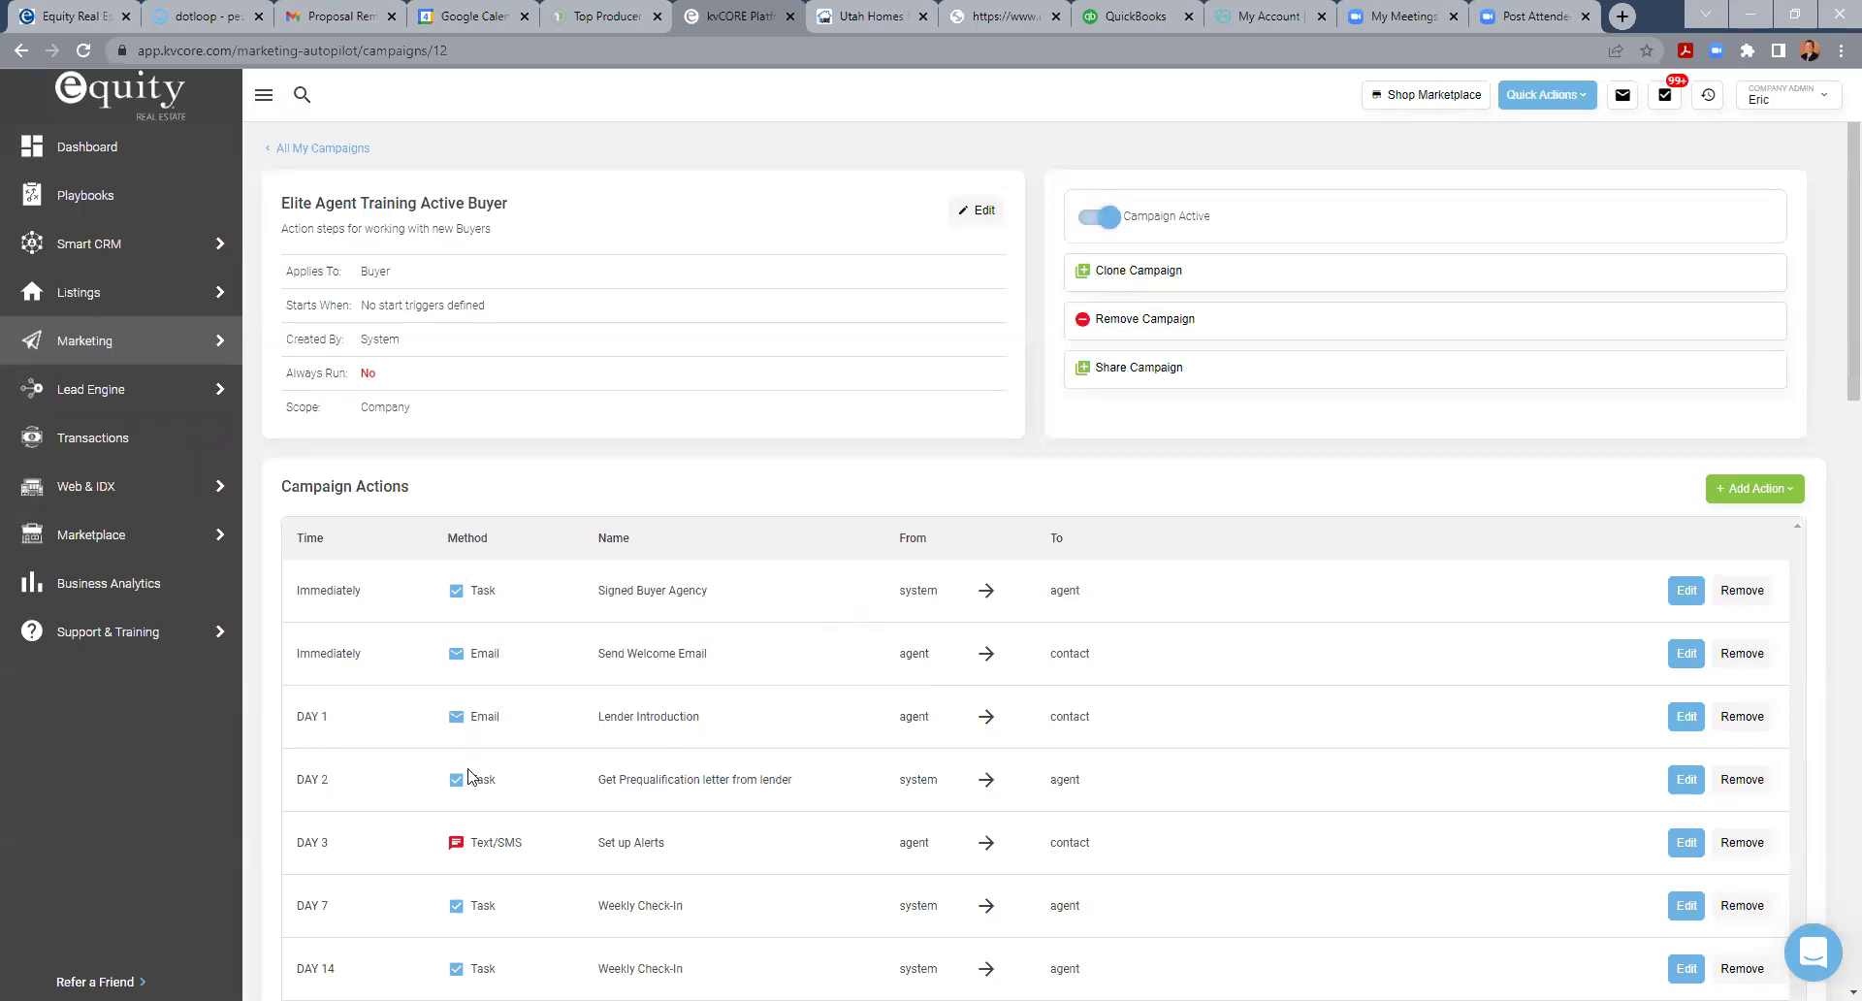
pyautogui.scroll(-3, 630, 720)
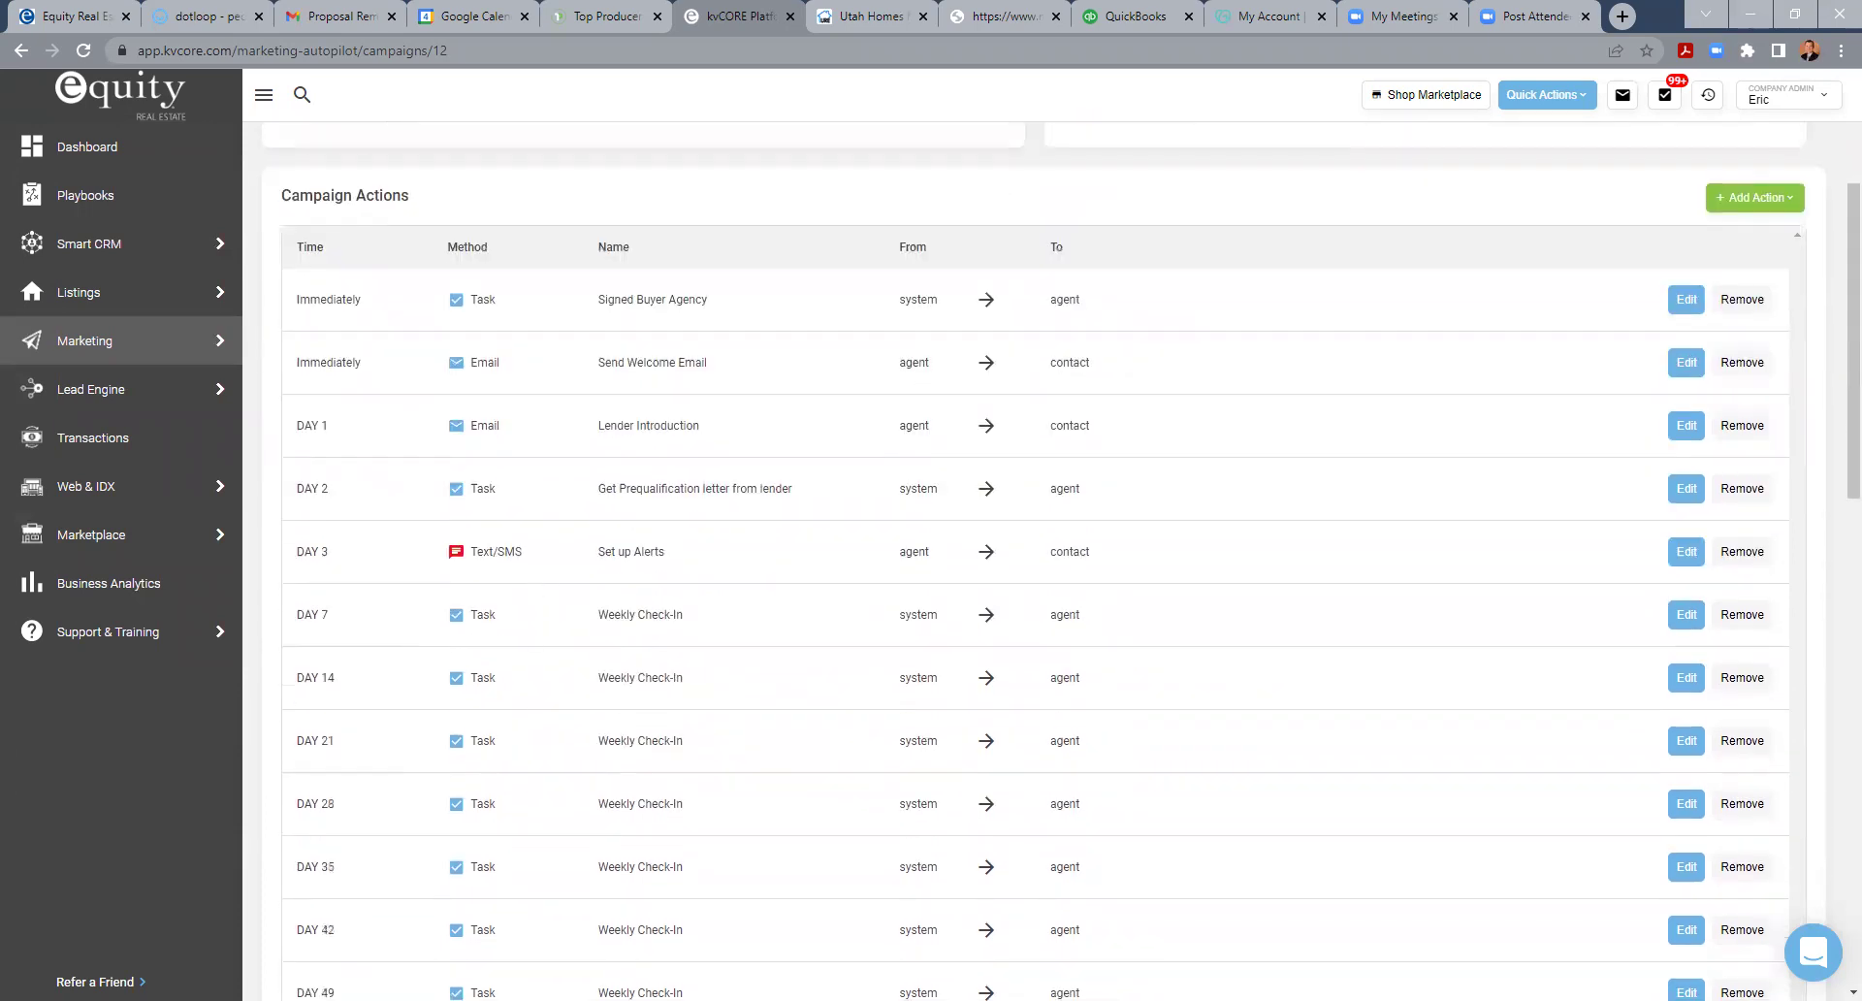
pyautogui.scroll(3, 659, 737)
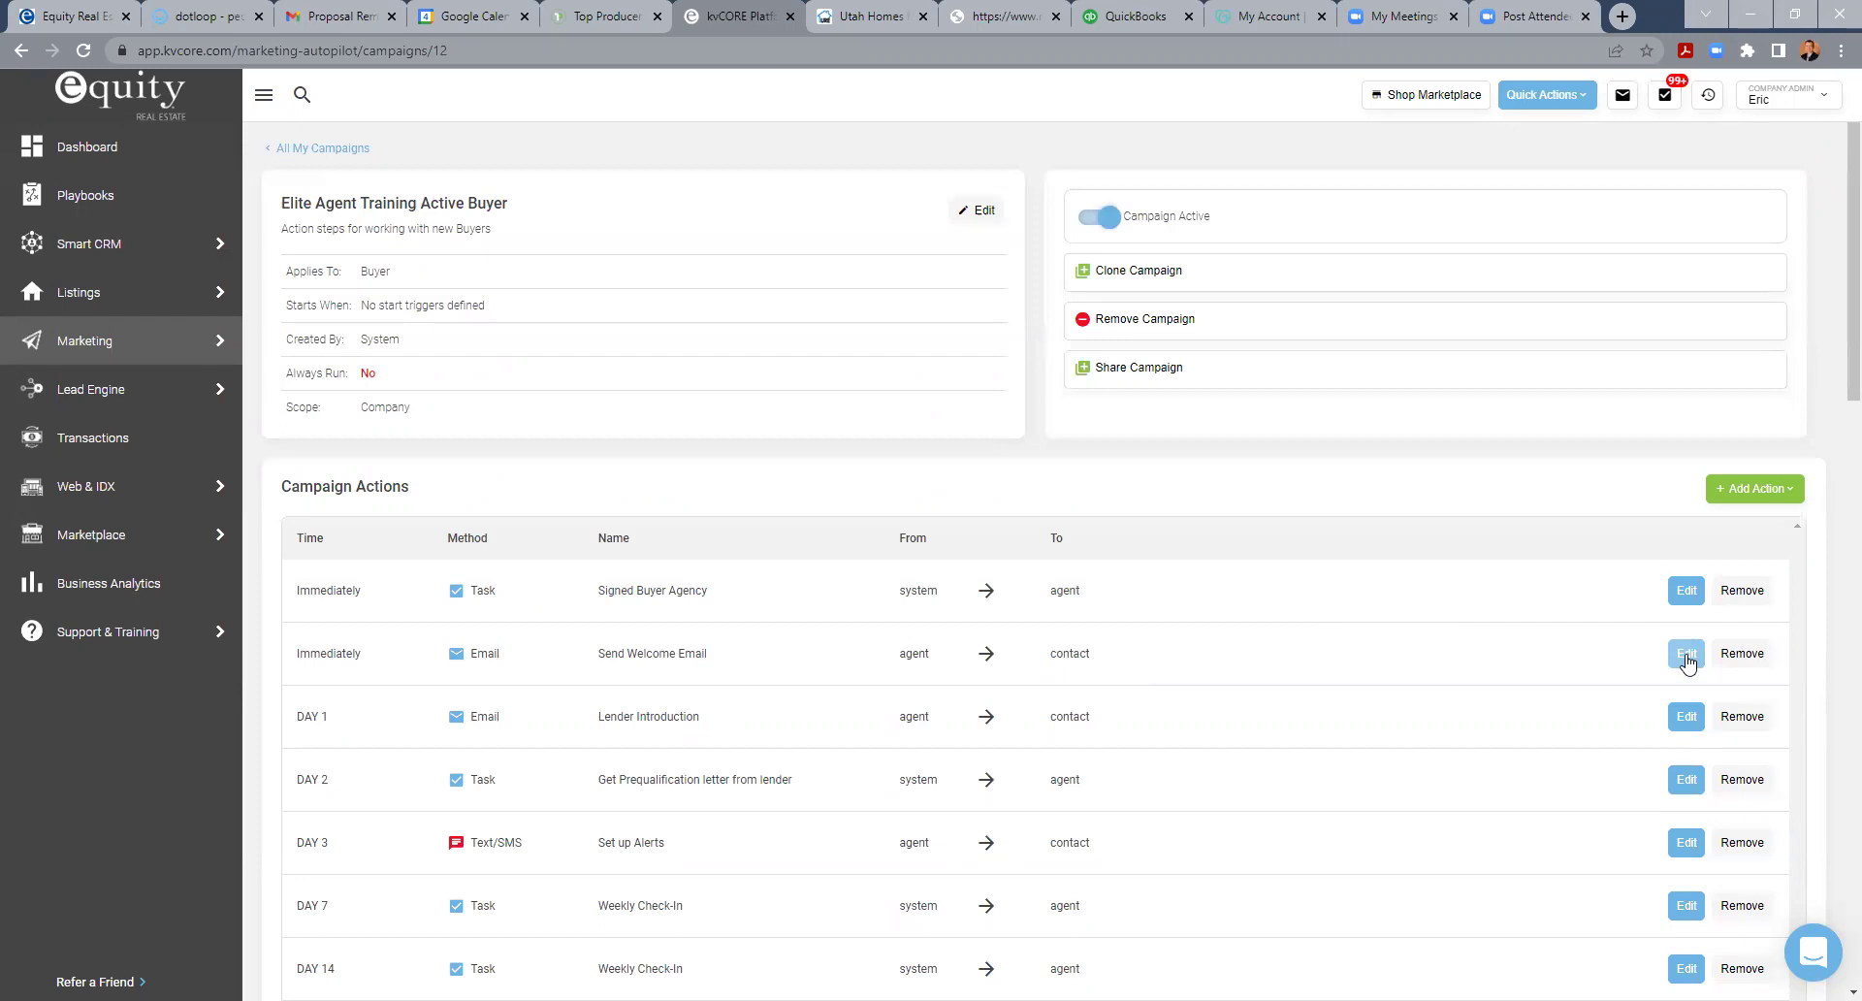
# - Edit the Send Welcome Email action, subject Welcome, and display the Lead merge tags
pyautogui.click(1687, 656)
pyautogui.scroll(-3, 902, 710)
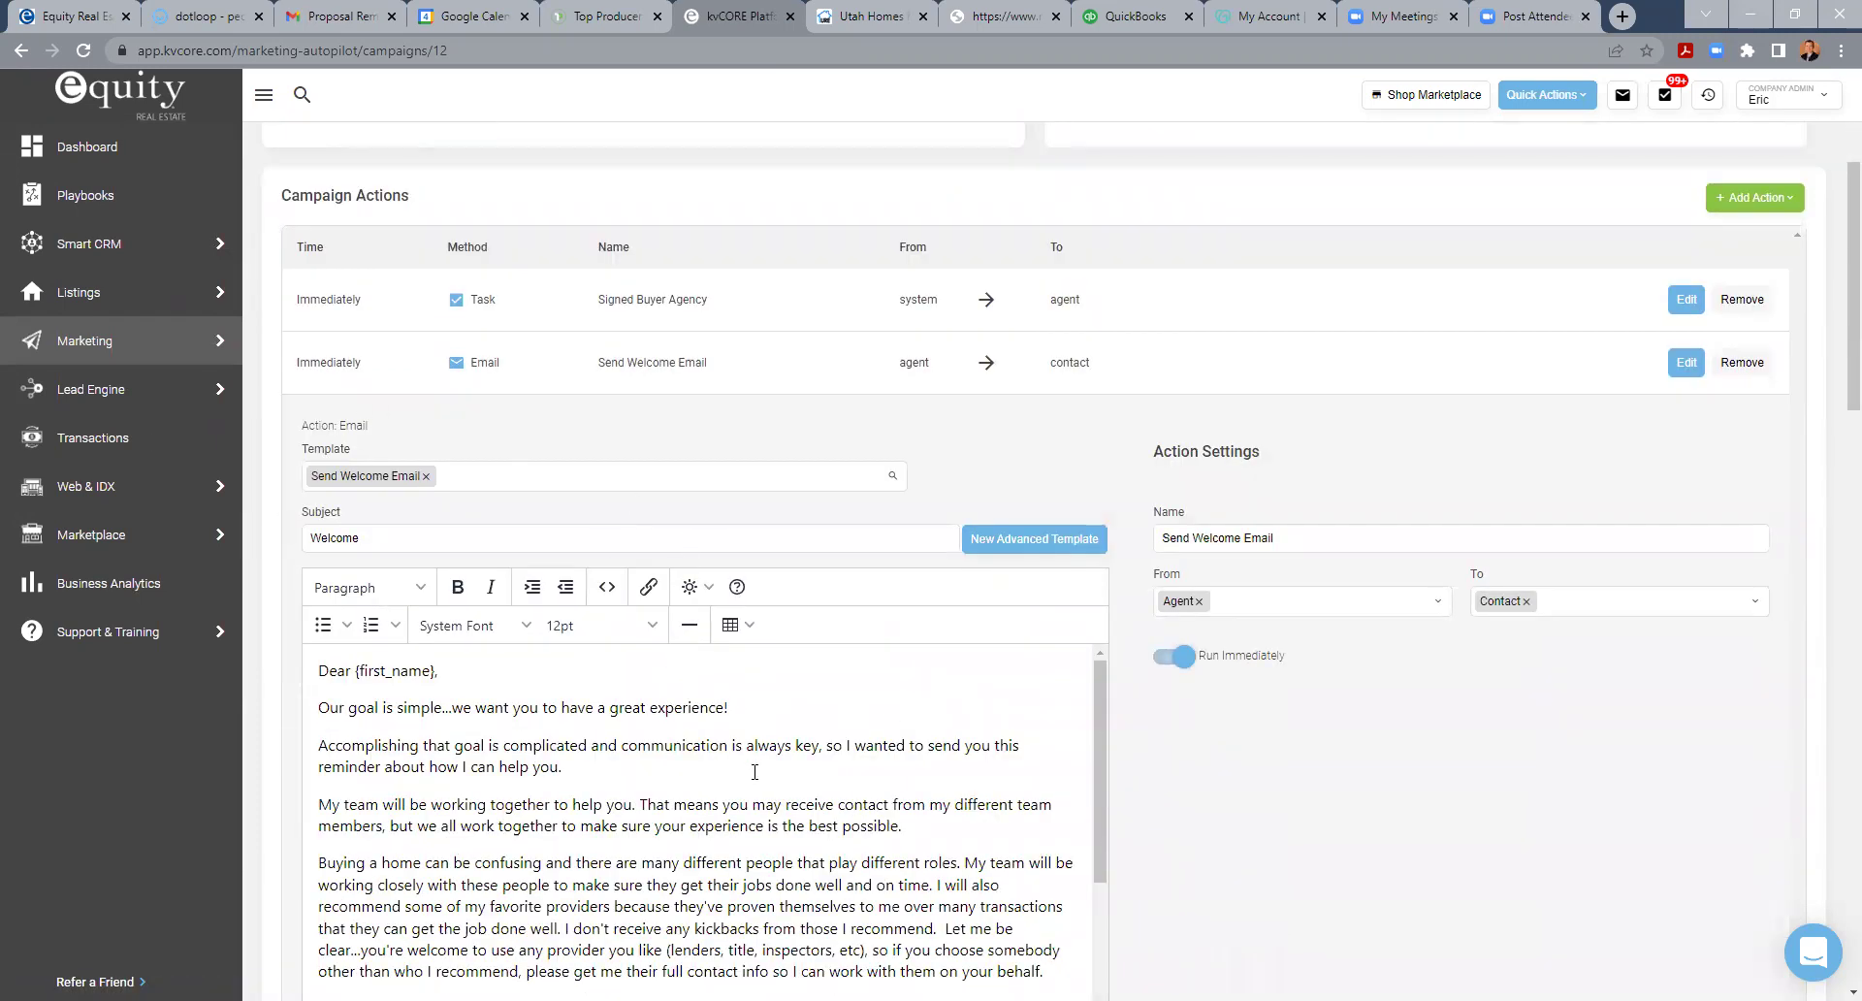
pyautogui.scroll(-1, 752, 771)
pyautogui.scroll(1, 755, 773)
pyautogui.moveTo(1834, 337); pyautogui.dragTo(1835, 458)
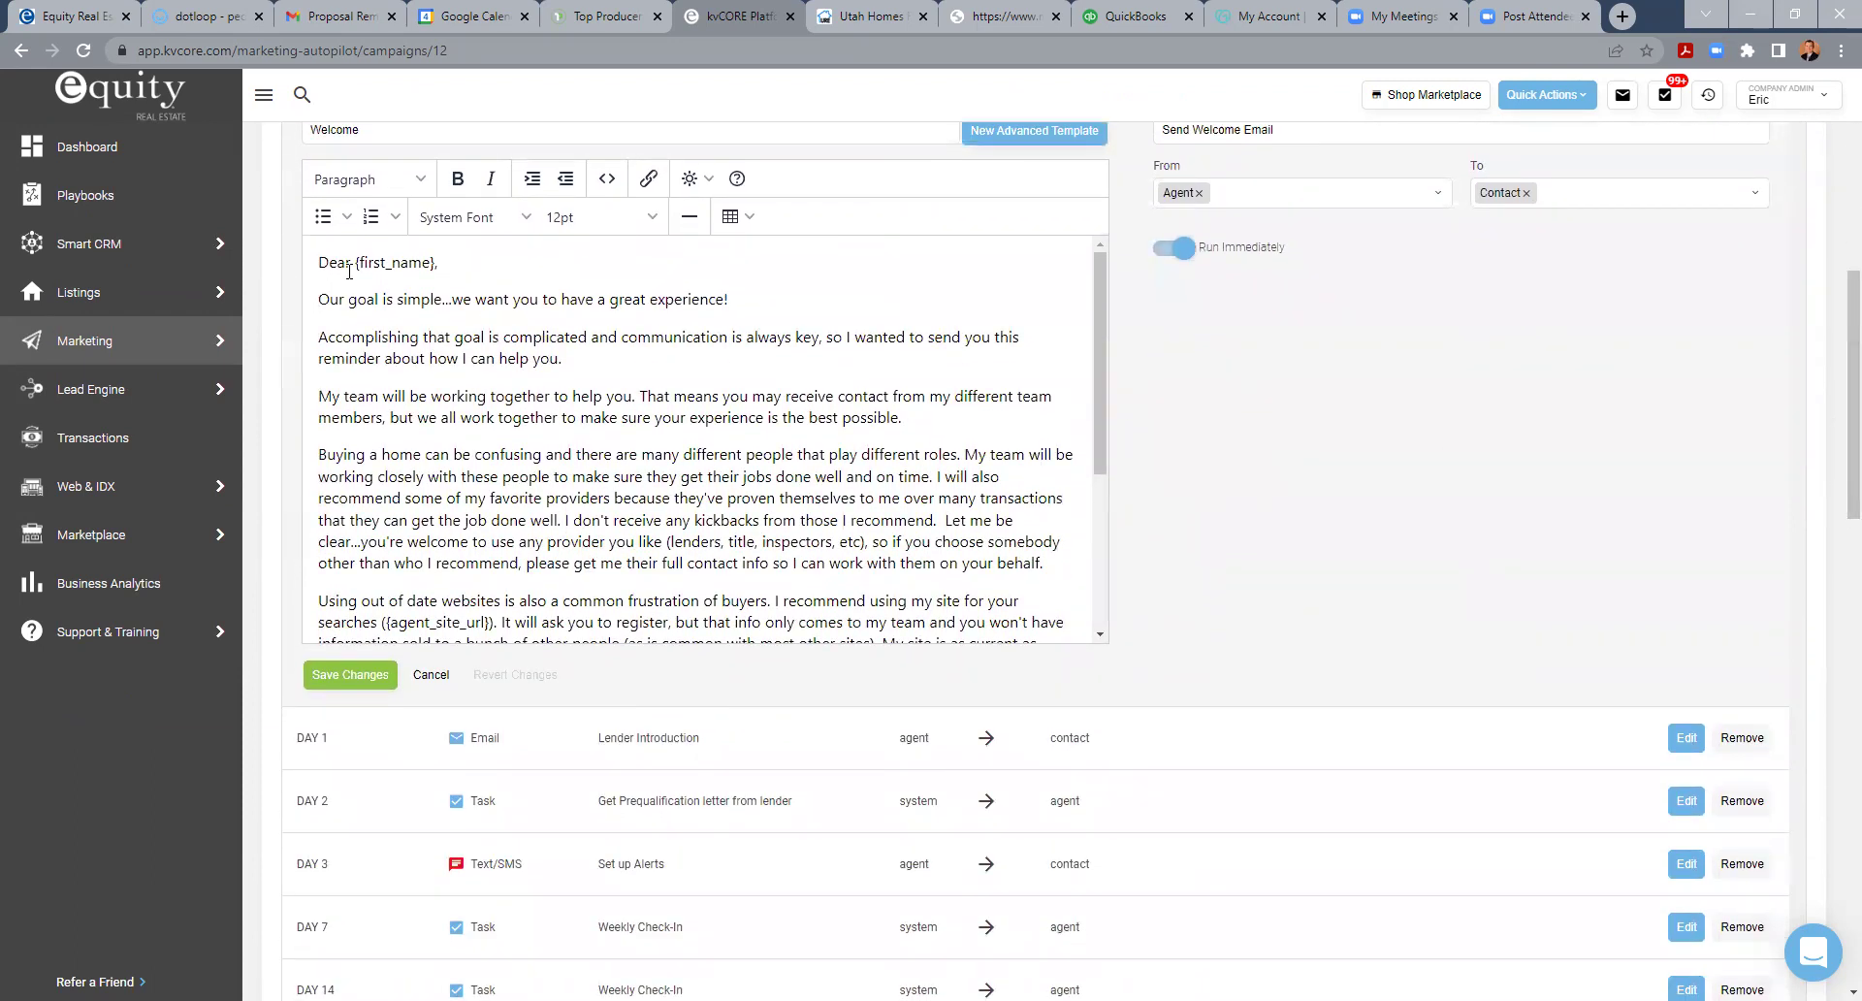
pyautogui.click(695, 179)
pyautogui.moveTo(695, 221)
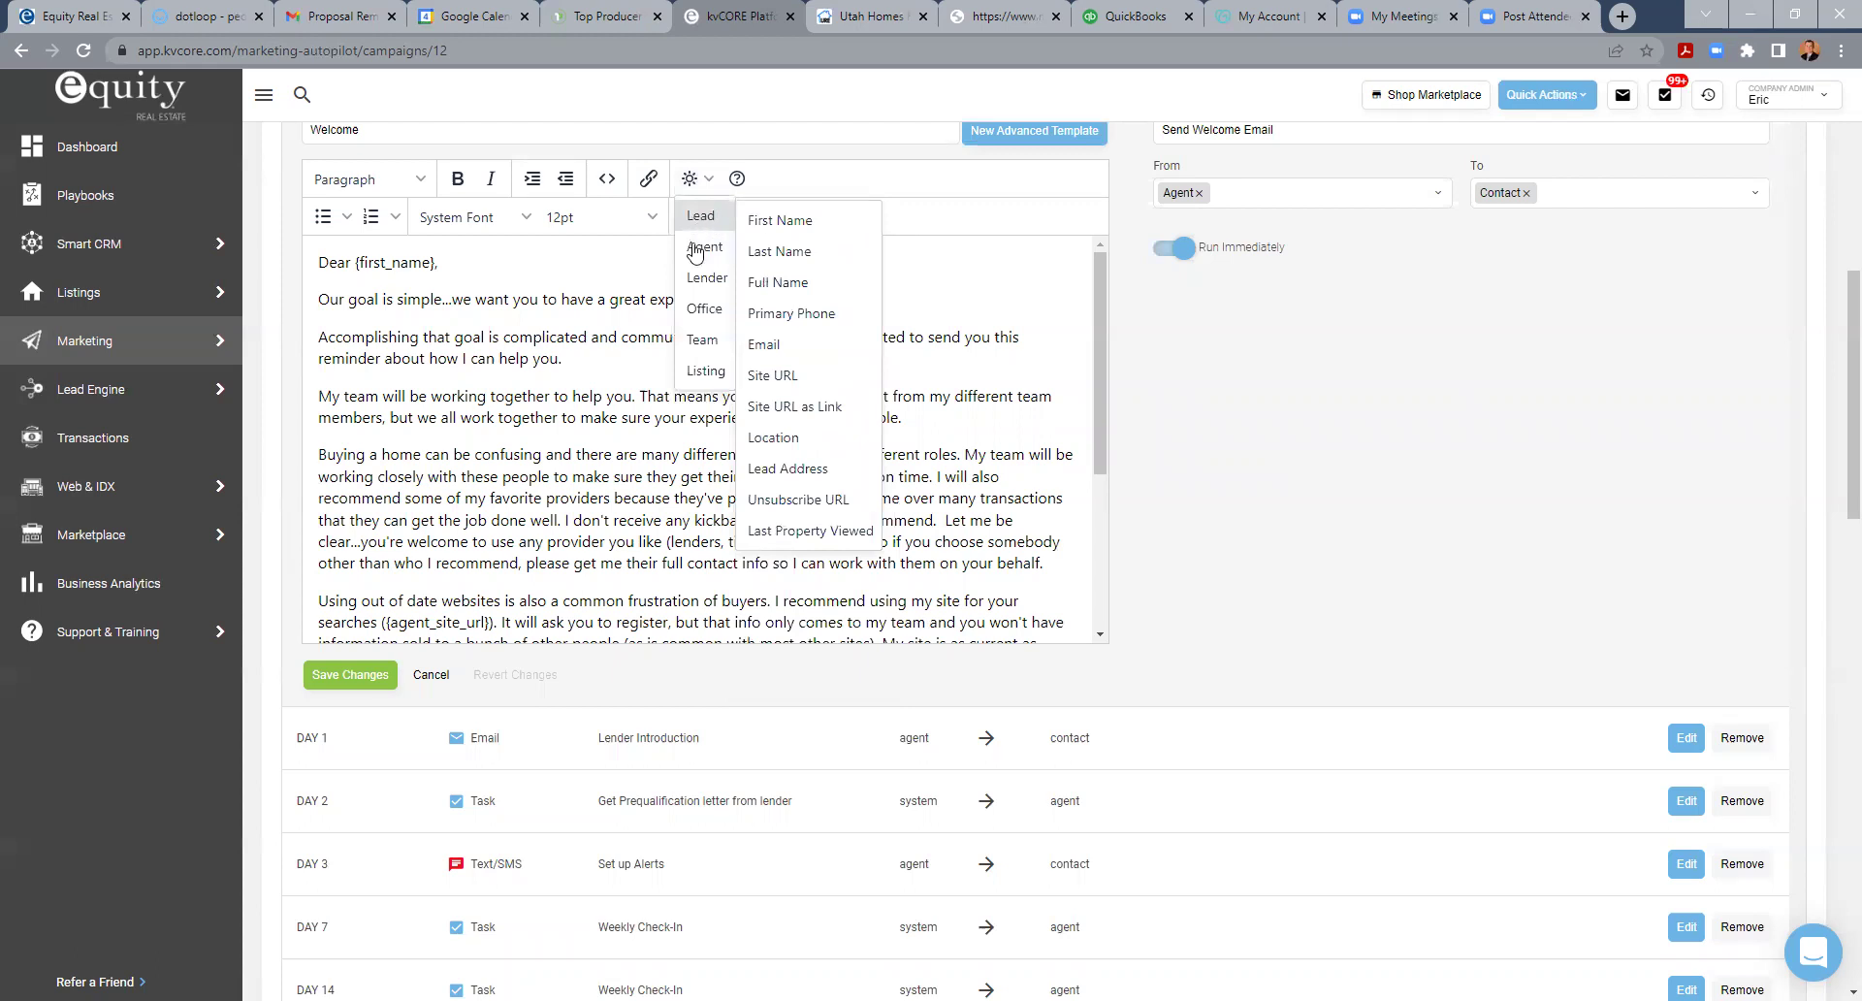
# - Preview the Agent, Lender and Team merge fields, then dismiss the dropdown in the email body
pyautogui.moveTo(695, 253)
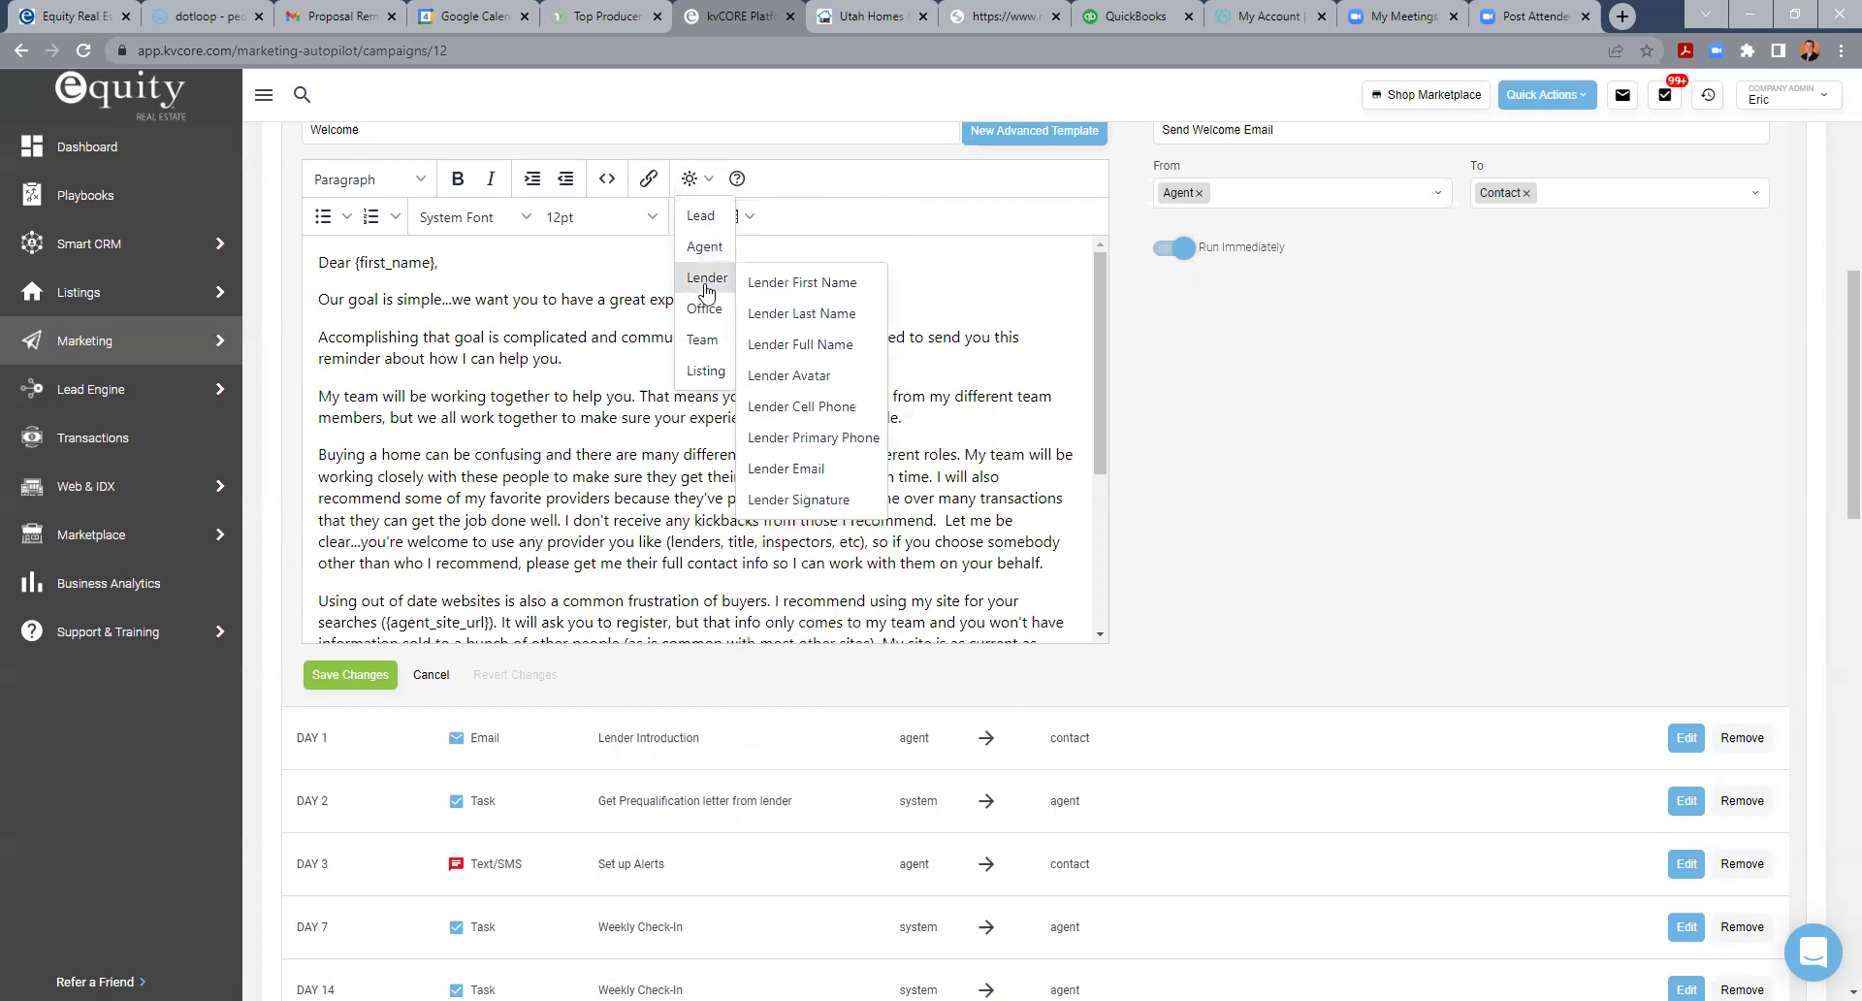
pyautogui.moveTo(691, 284)
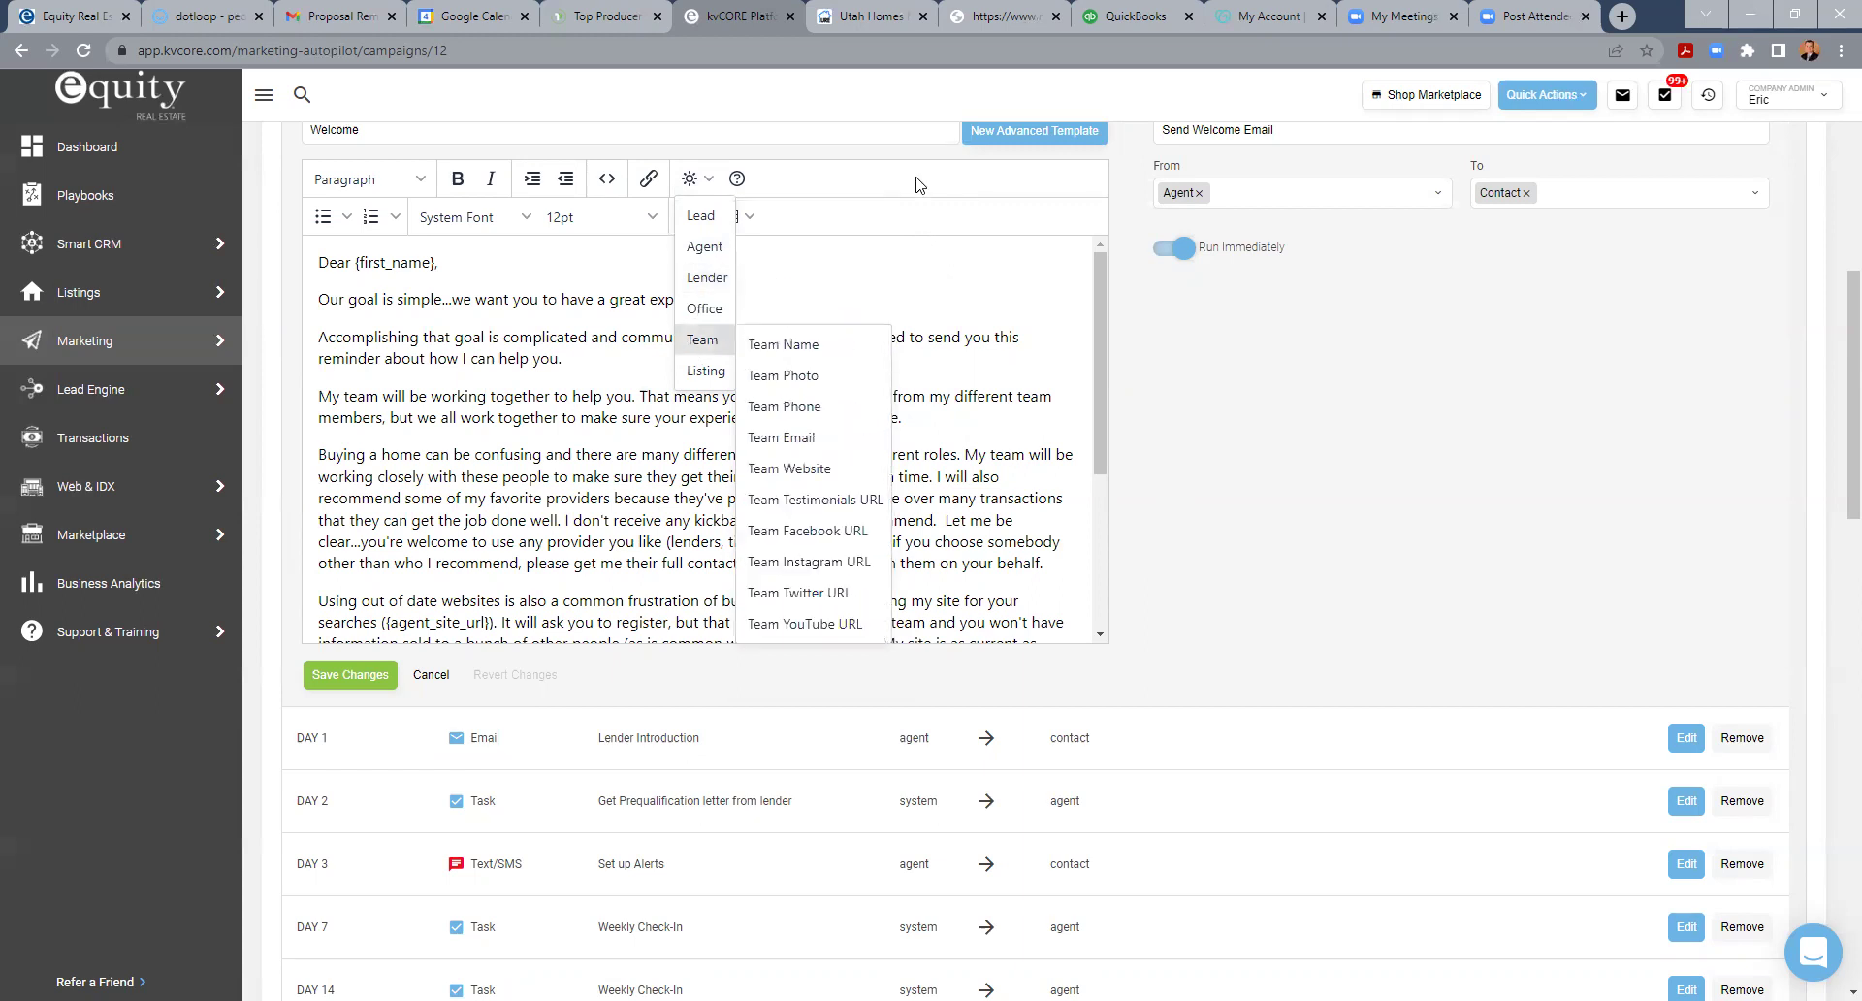
pyautogui.click(770, 291)
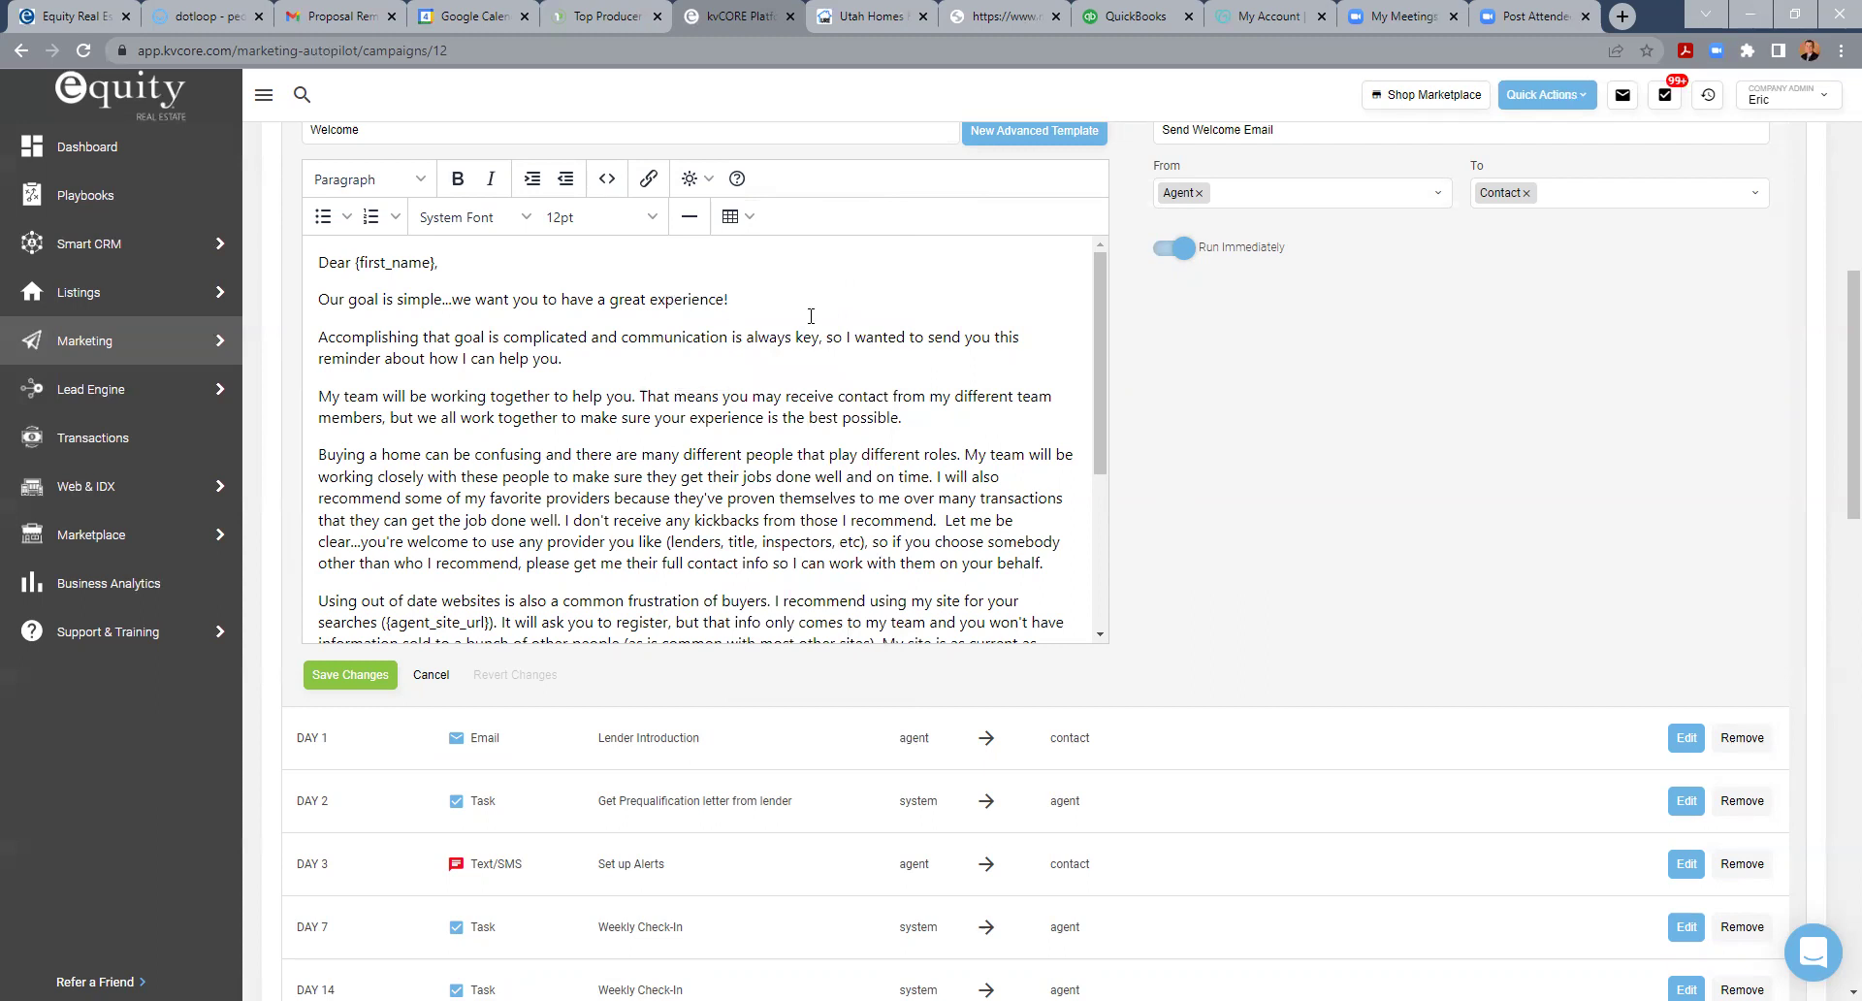
# - Read the welcome email down to its {agent_signature} line, then cancel without saving
pyautogui.moveTo(1101, 347); pyautogui.dragTo(1114, 426)
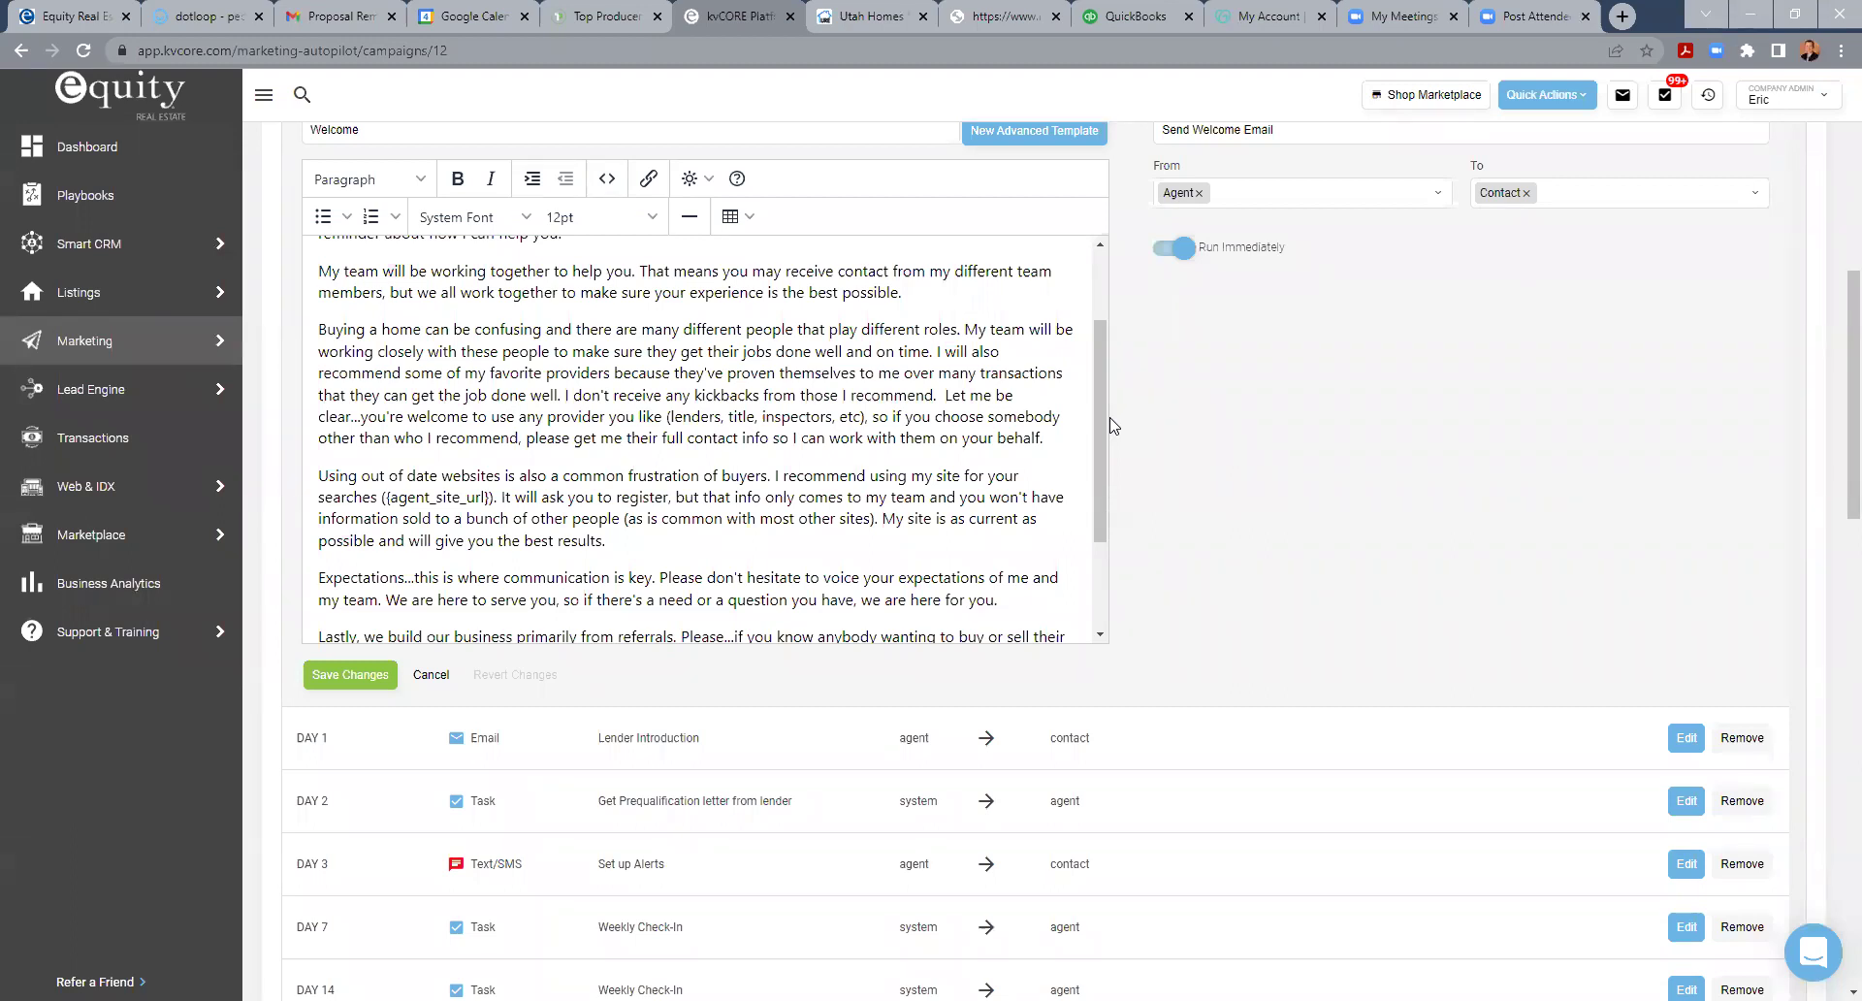
pyautogui.moveTo(1097, 407); pyautogui.dragTo(1103, 450)
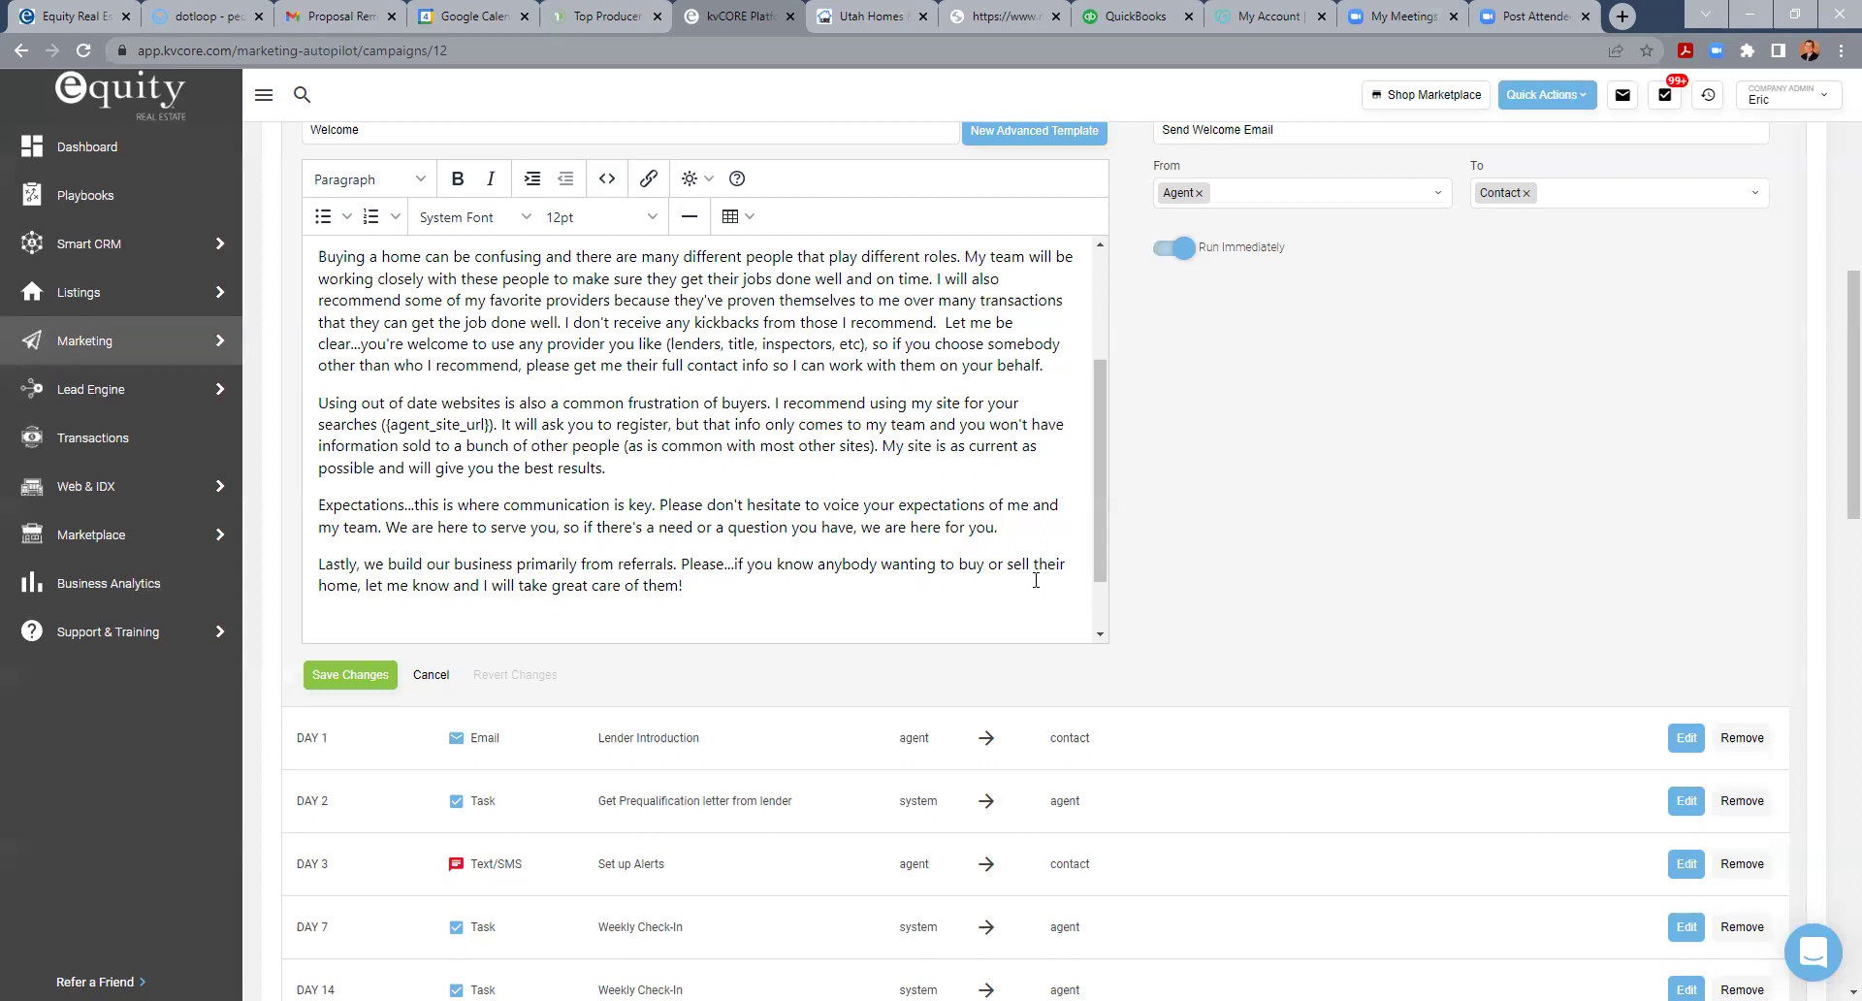
pyautogui.moveTo(1100, 457); pyautogui.dragTo(1100, 508)
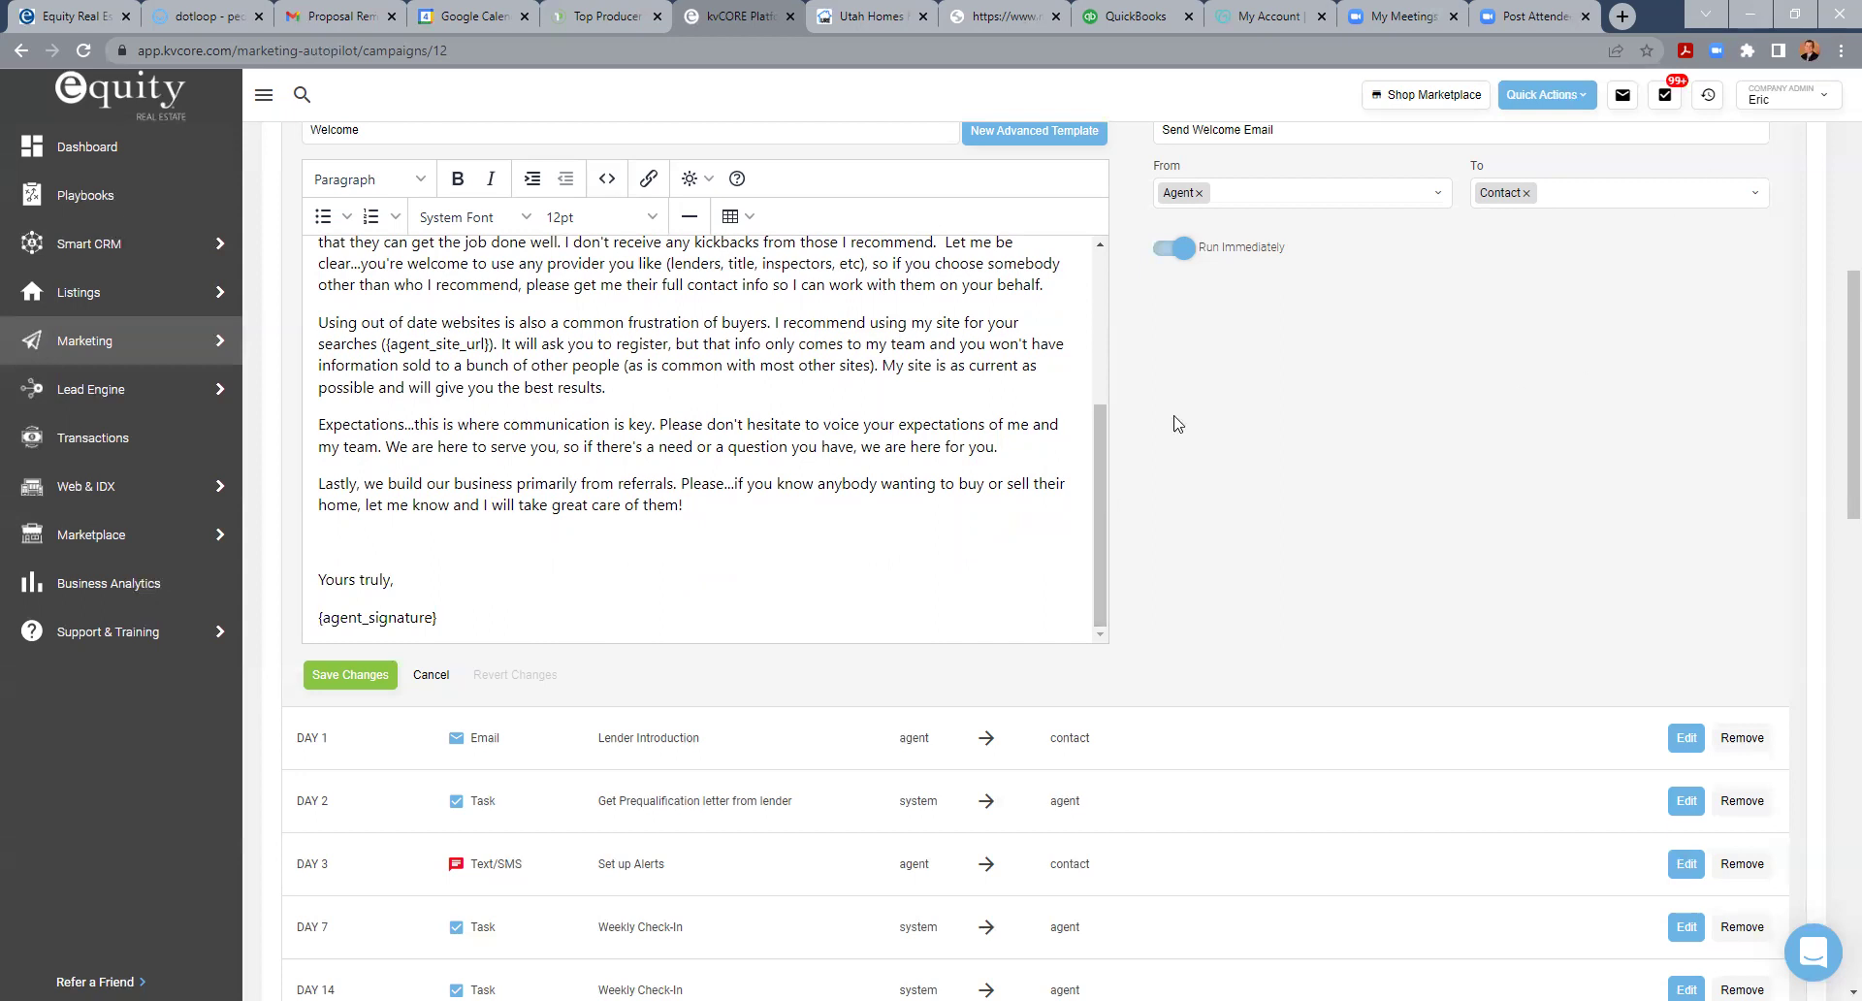
pyautogui.click(431, 674)
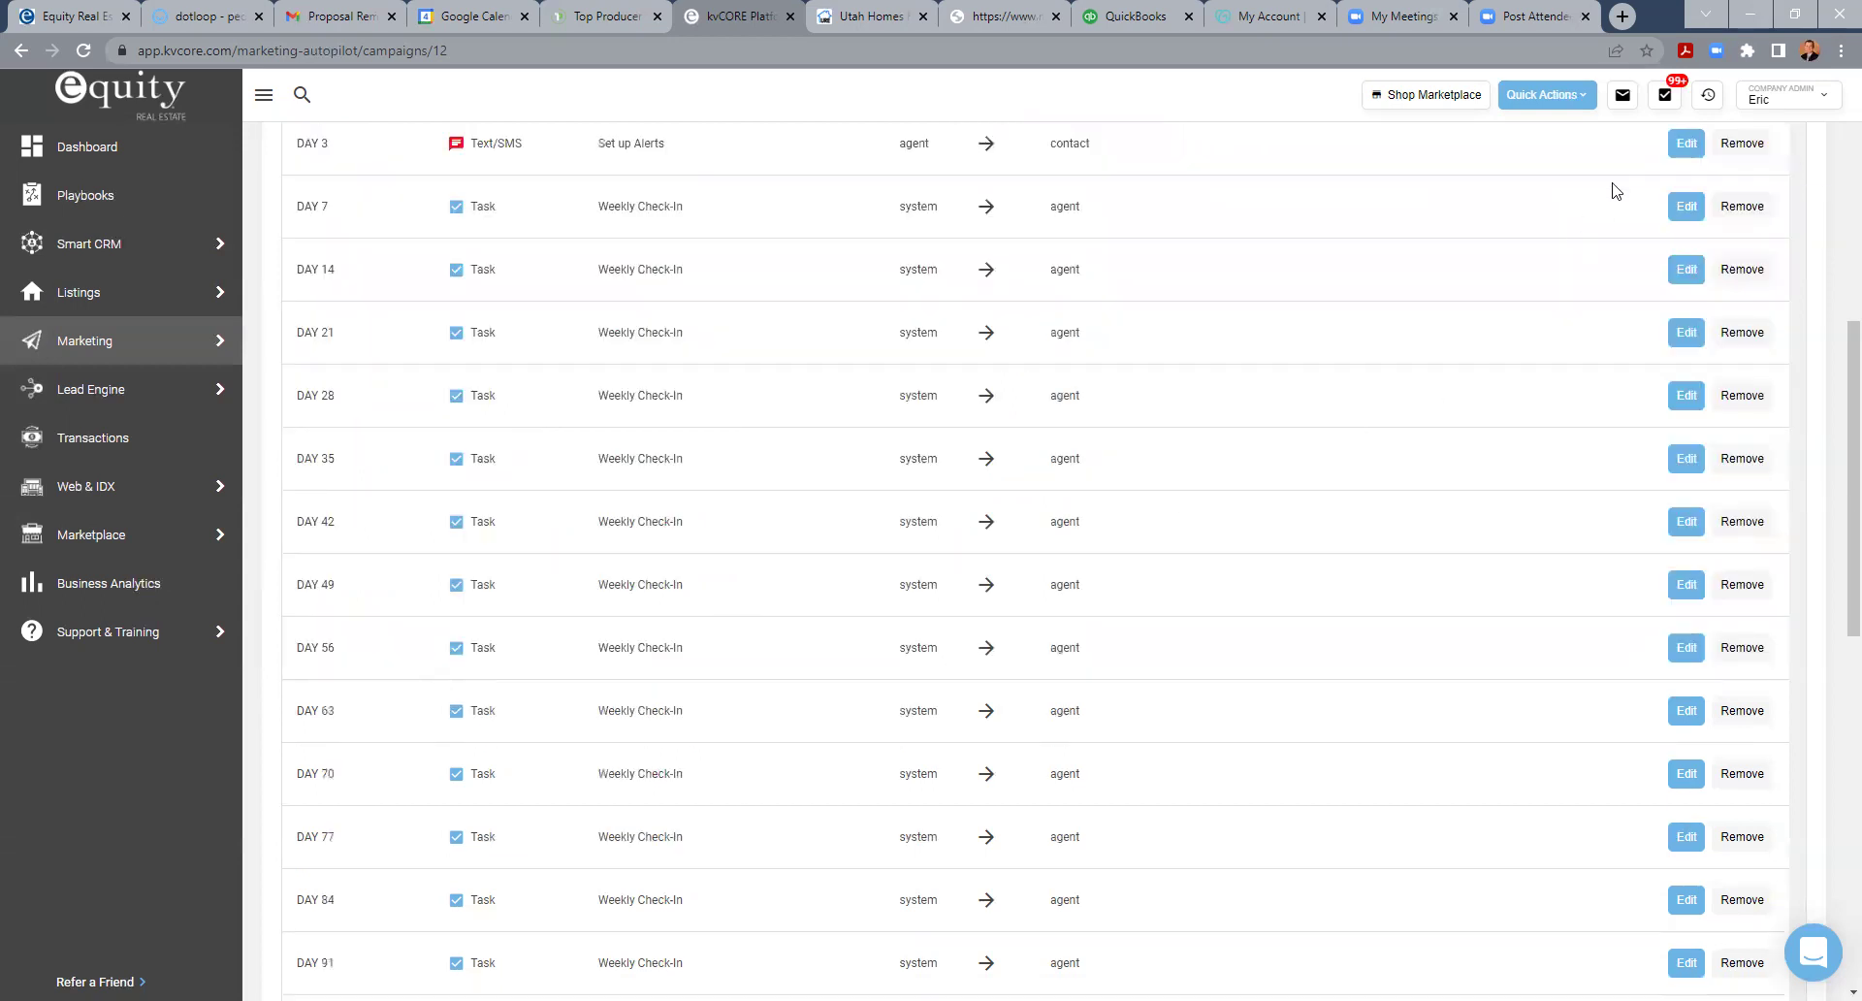
# - Open My Profile from the Company Admin account menu at top right
pyautogui.click(1801, 102)
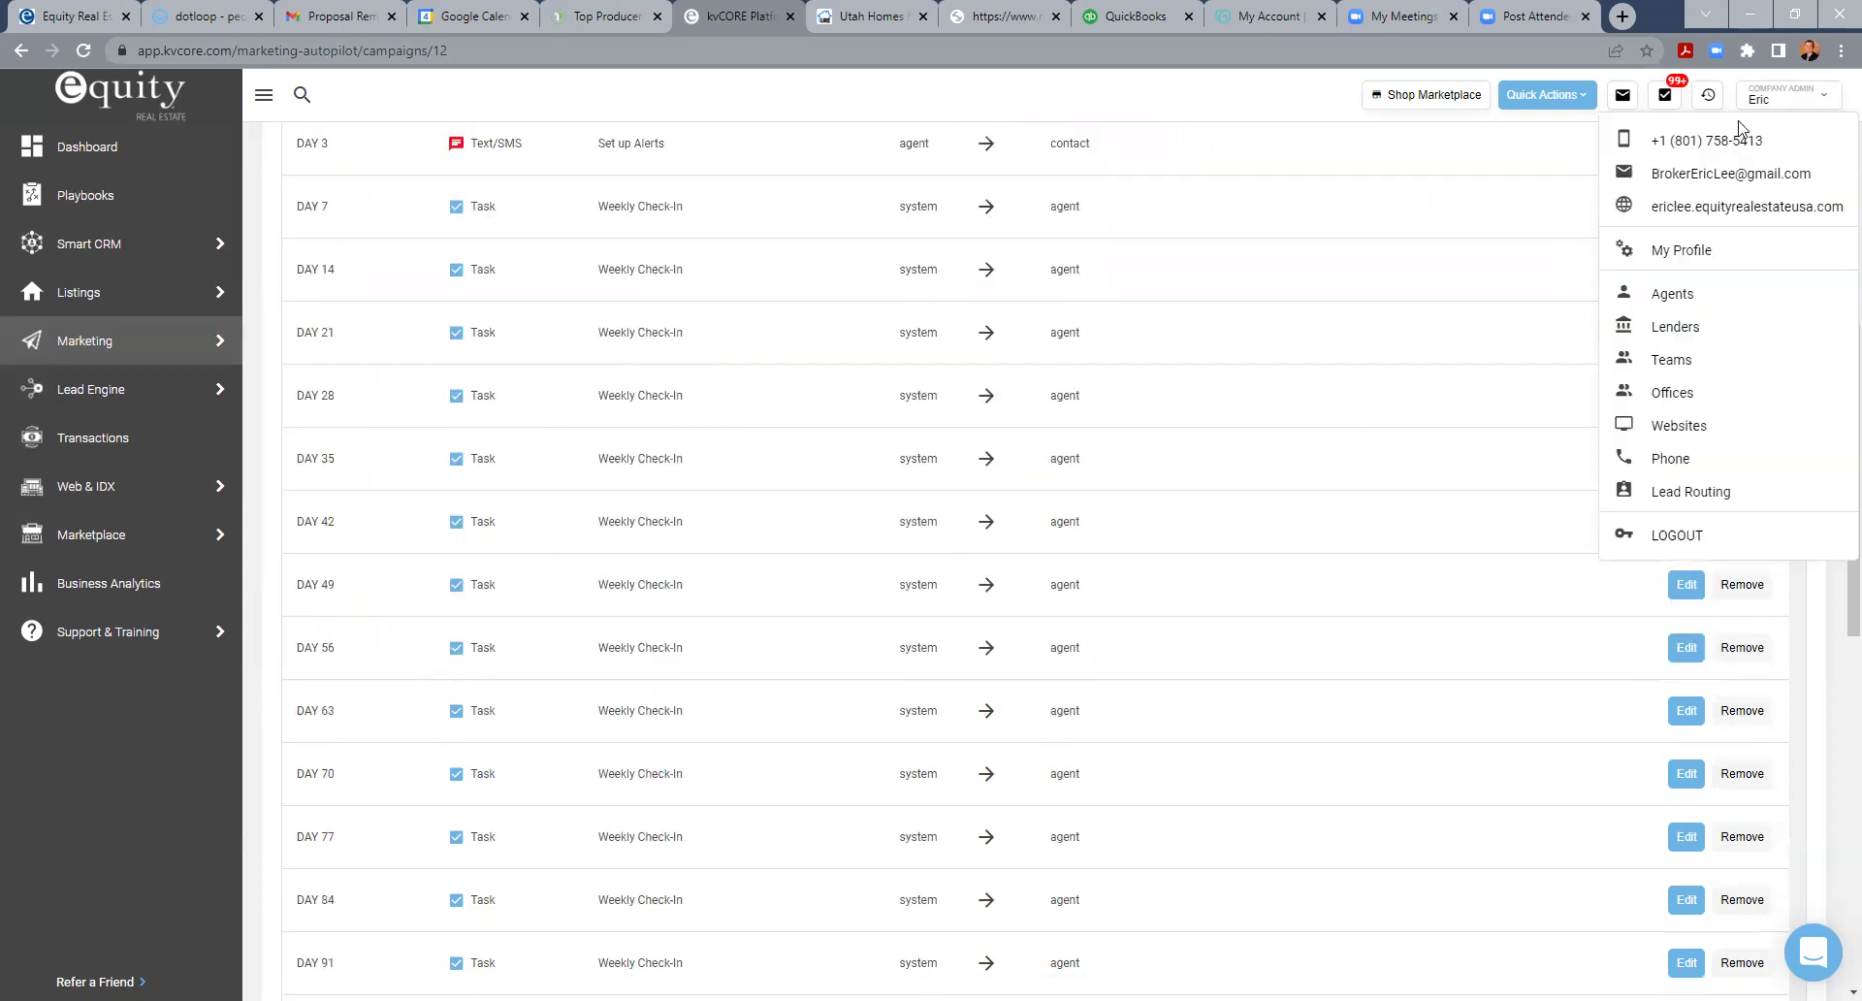
pyautogui.click(1692, 252)
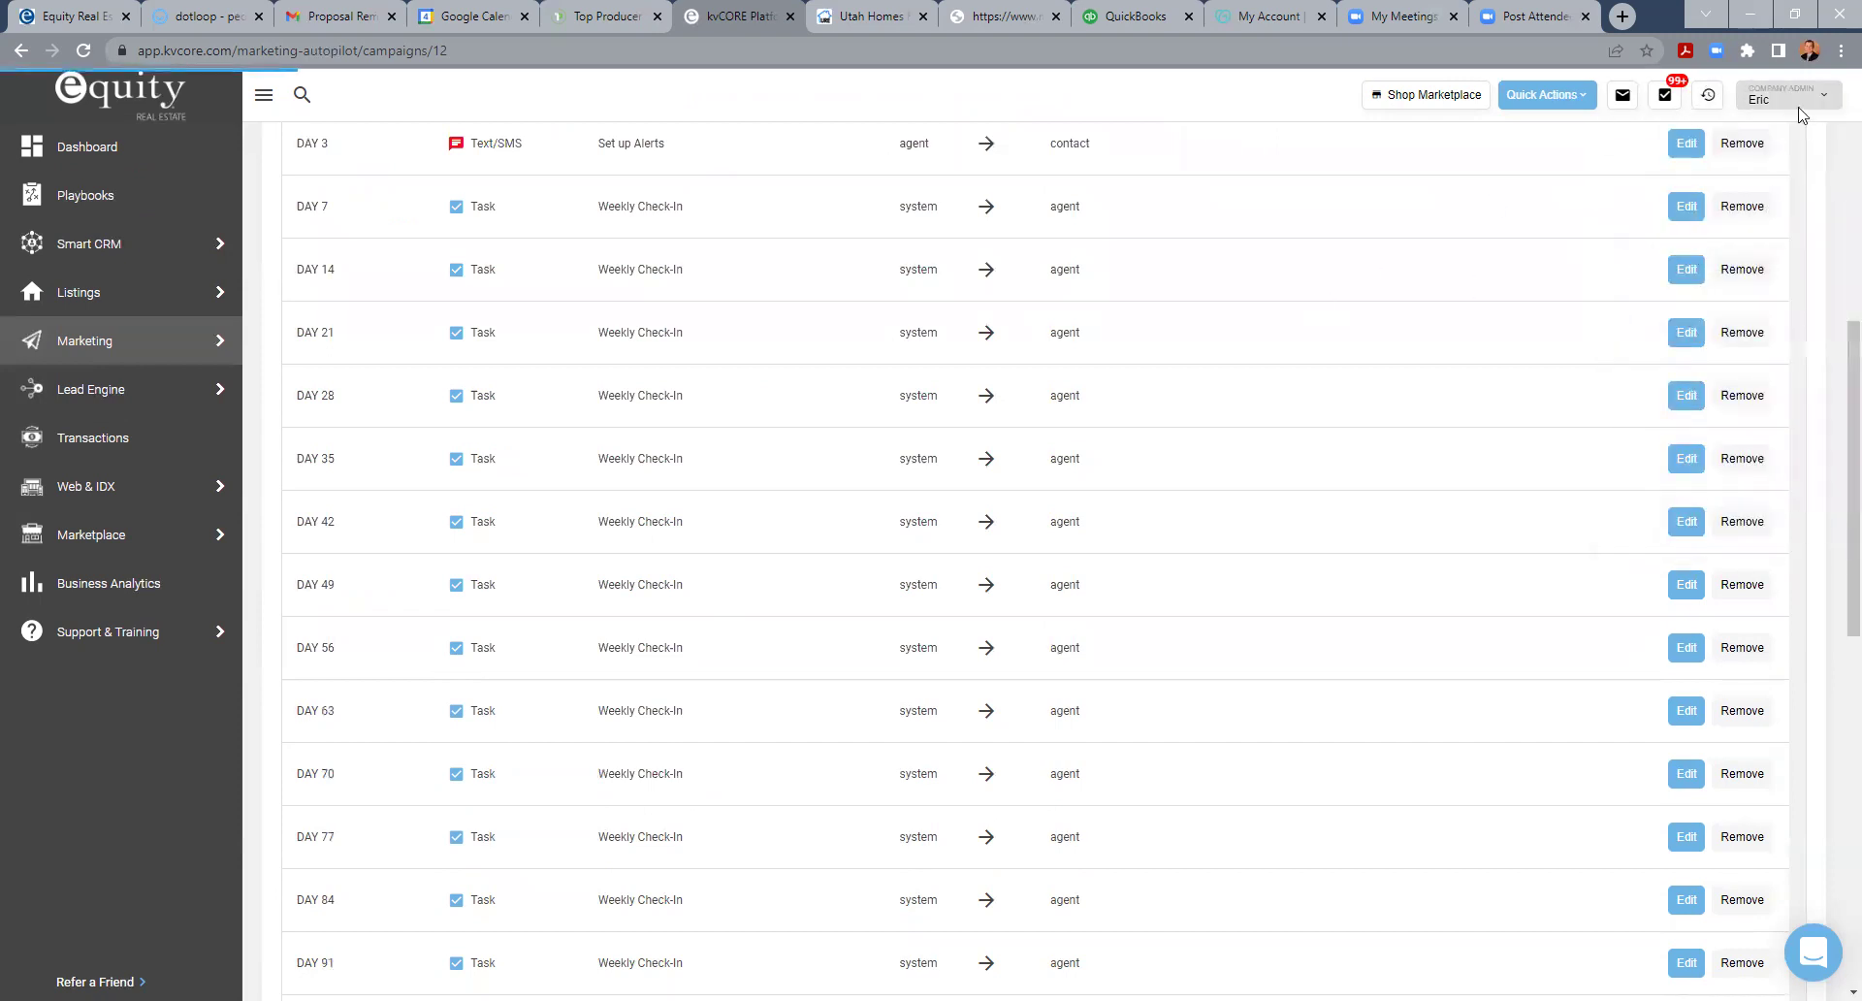
pyautogui.scroll(7, 832, 650)
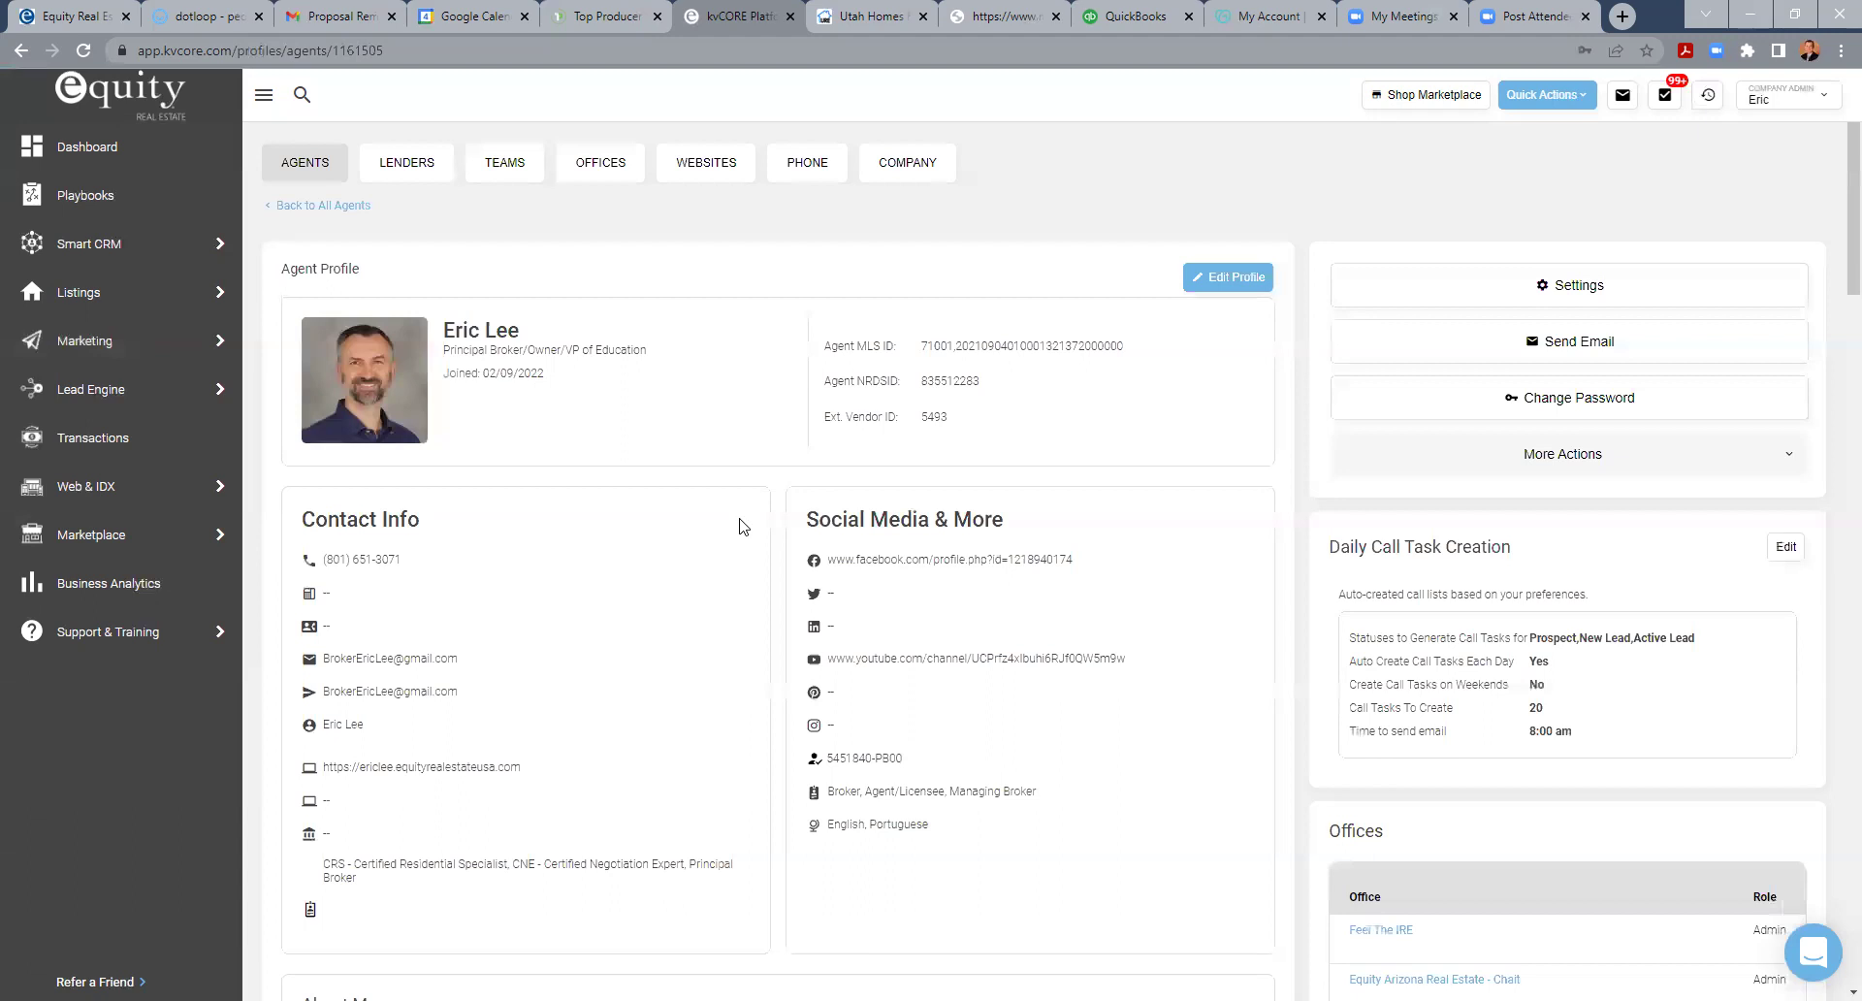
# - Scroll down the agent profile to review its email Signature section, then scroll back up
pyautogui.scroll(-5, 744, 527)
pyautogui.scroll(-4, 743, 527)
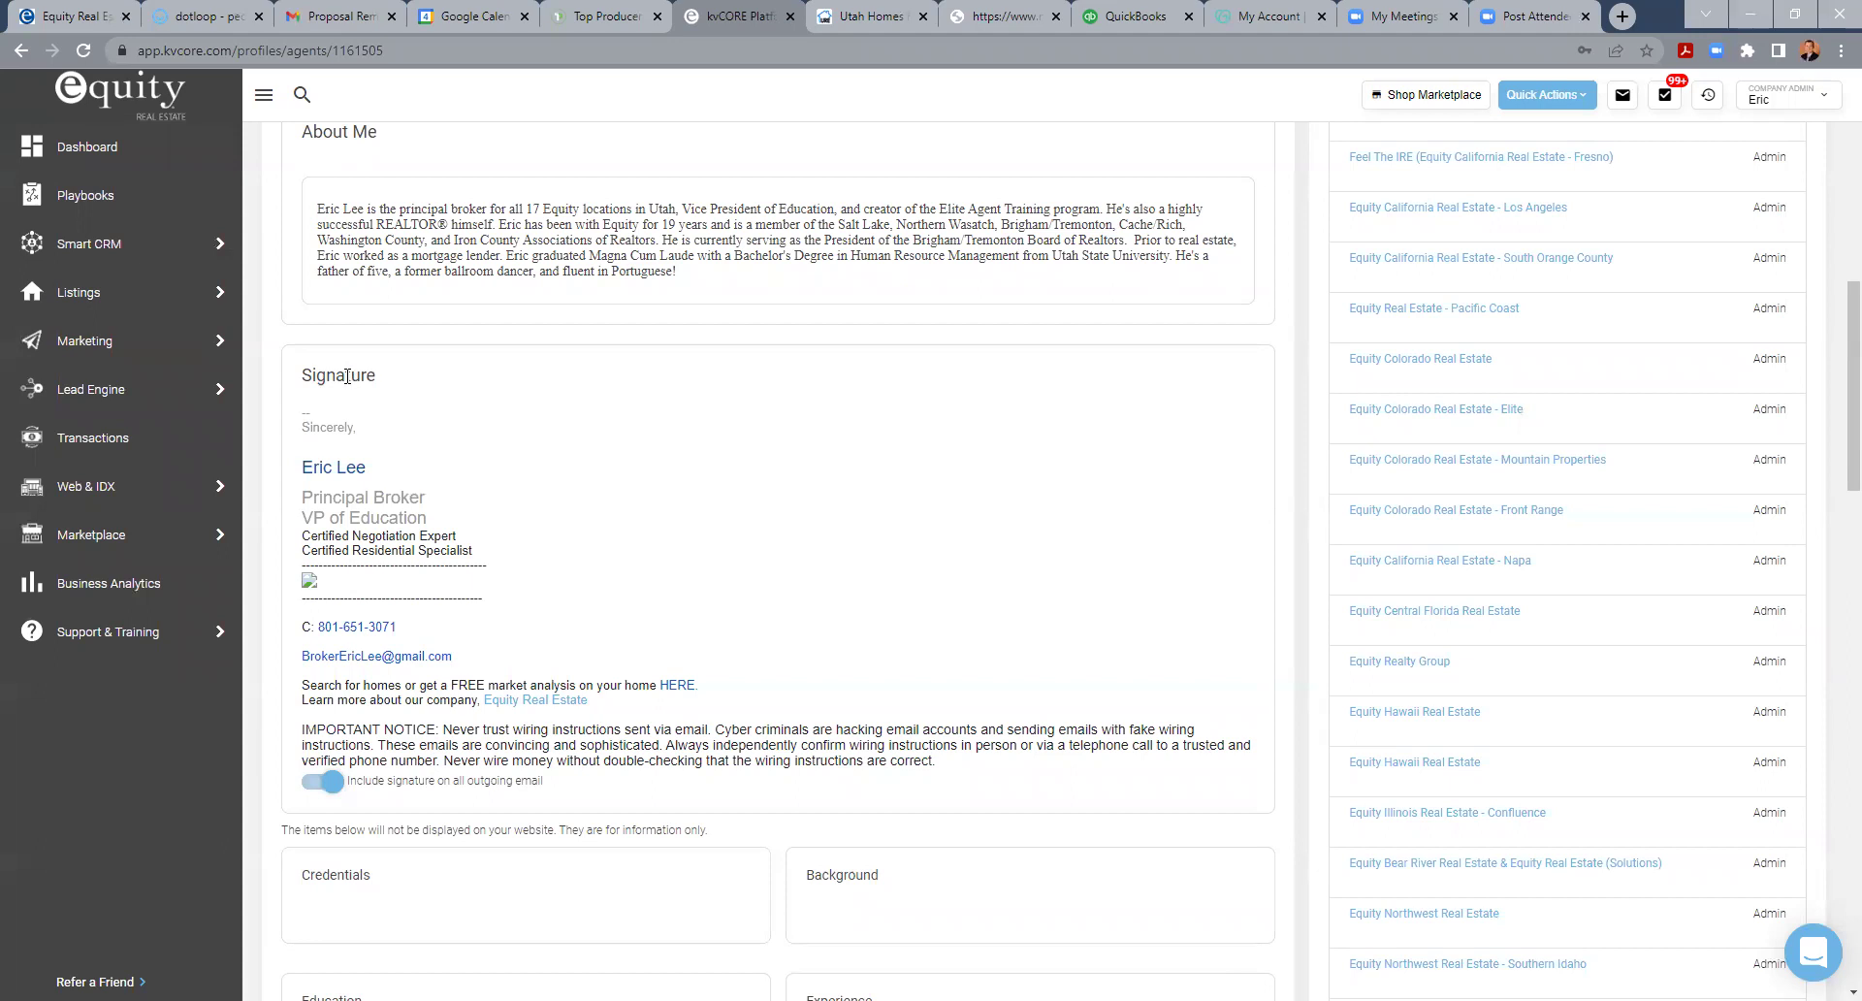
pyautogui.scroll(9, 881, 461)
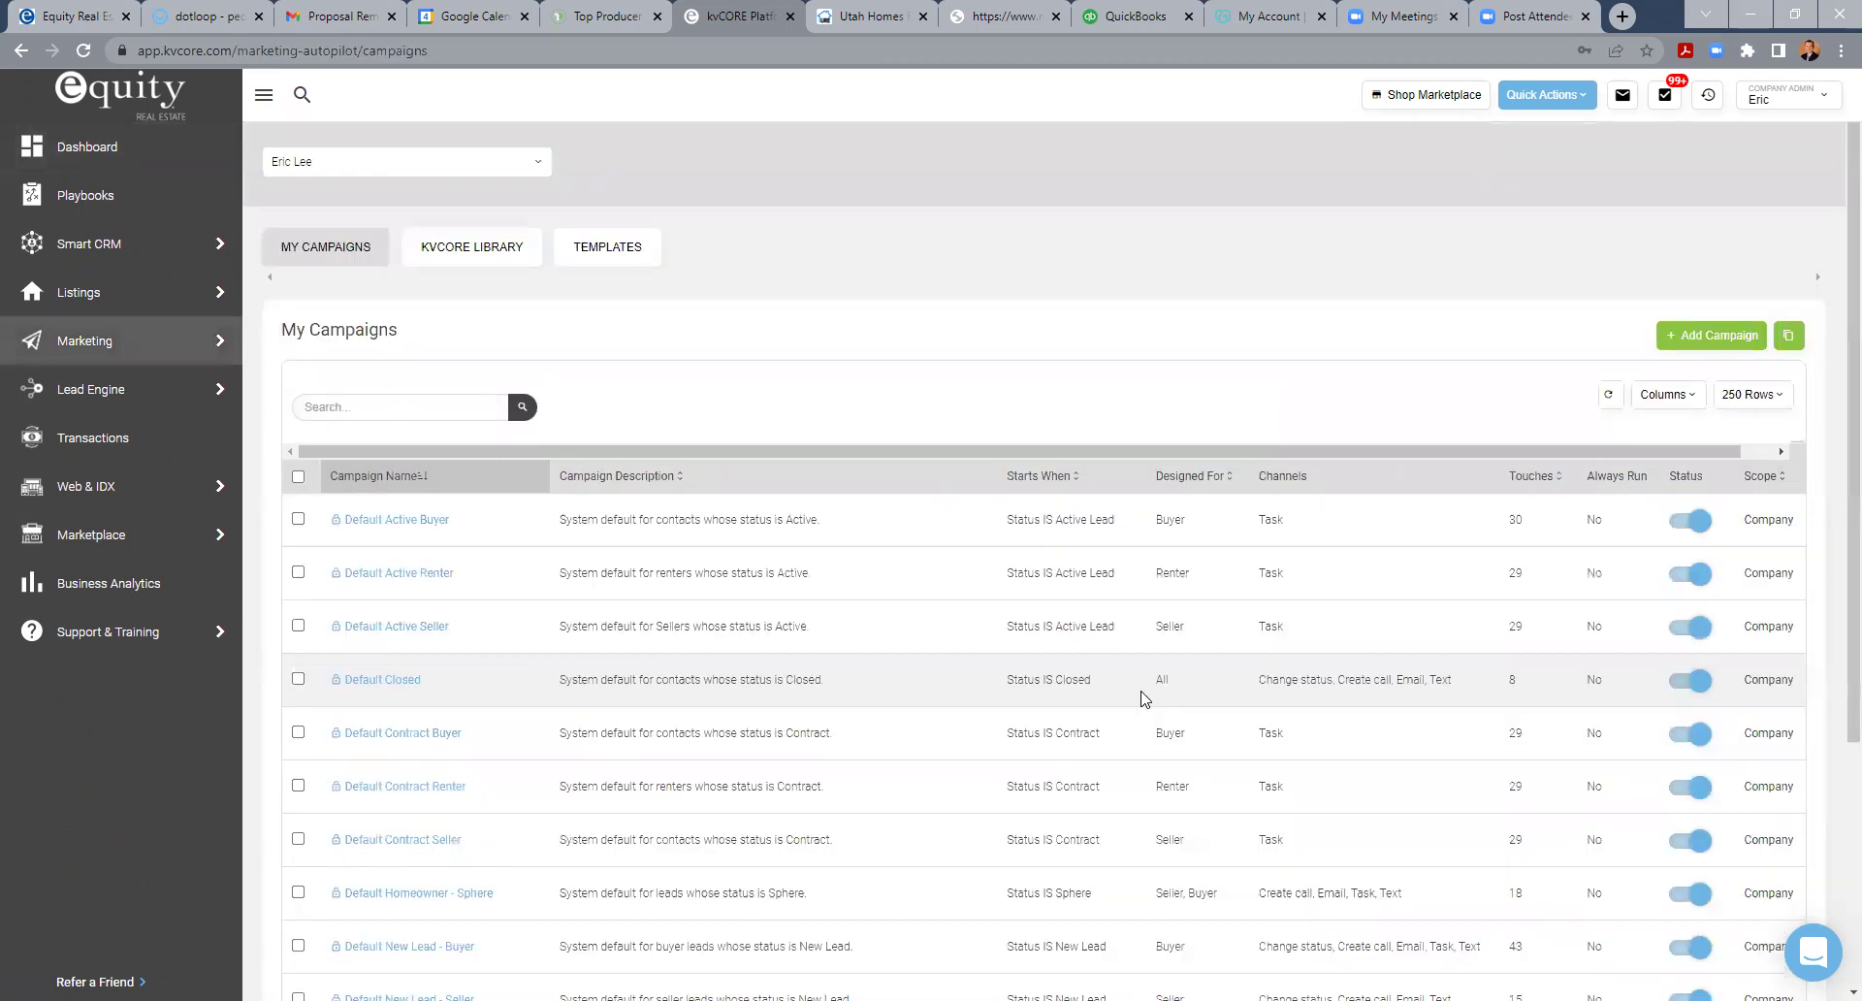
# - Reopen the Elite Agent Training Active Buyer campaign from the My Campaigns table
pyautogui.scroll(-4, 718, 735)
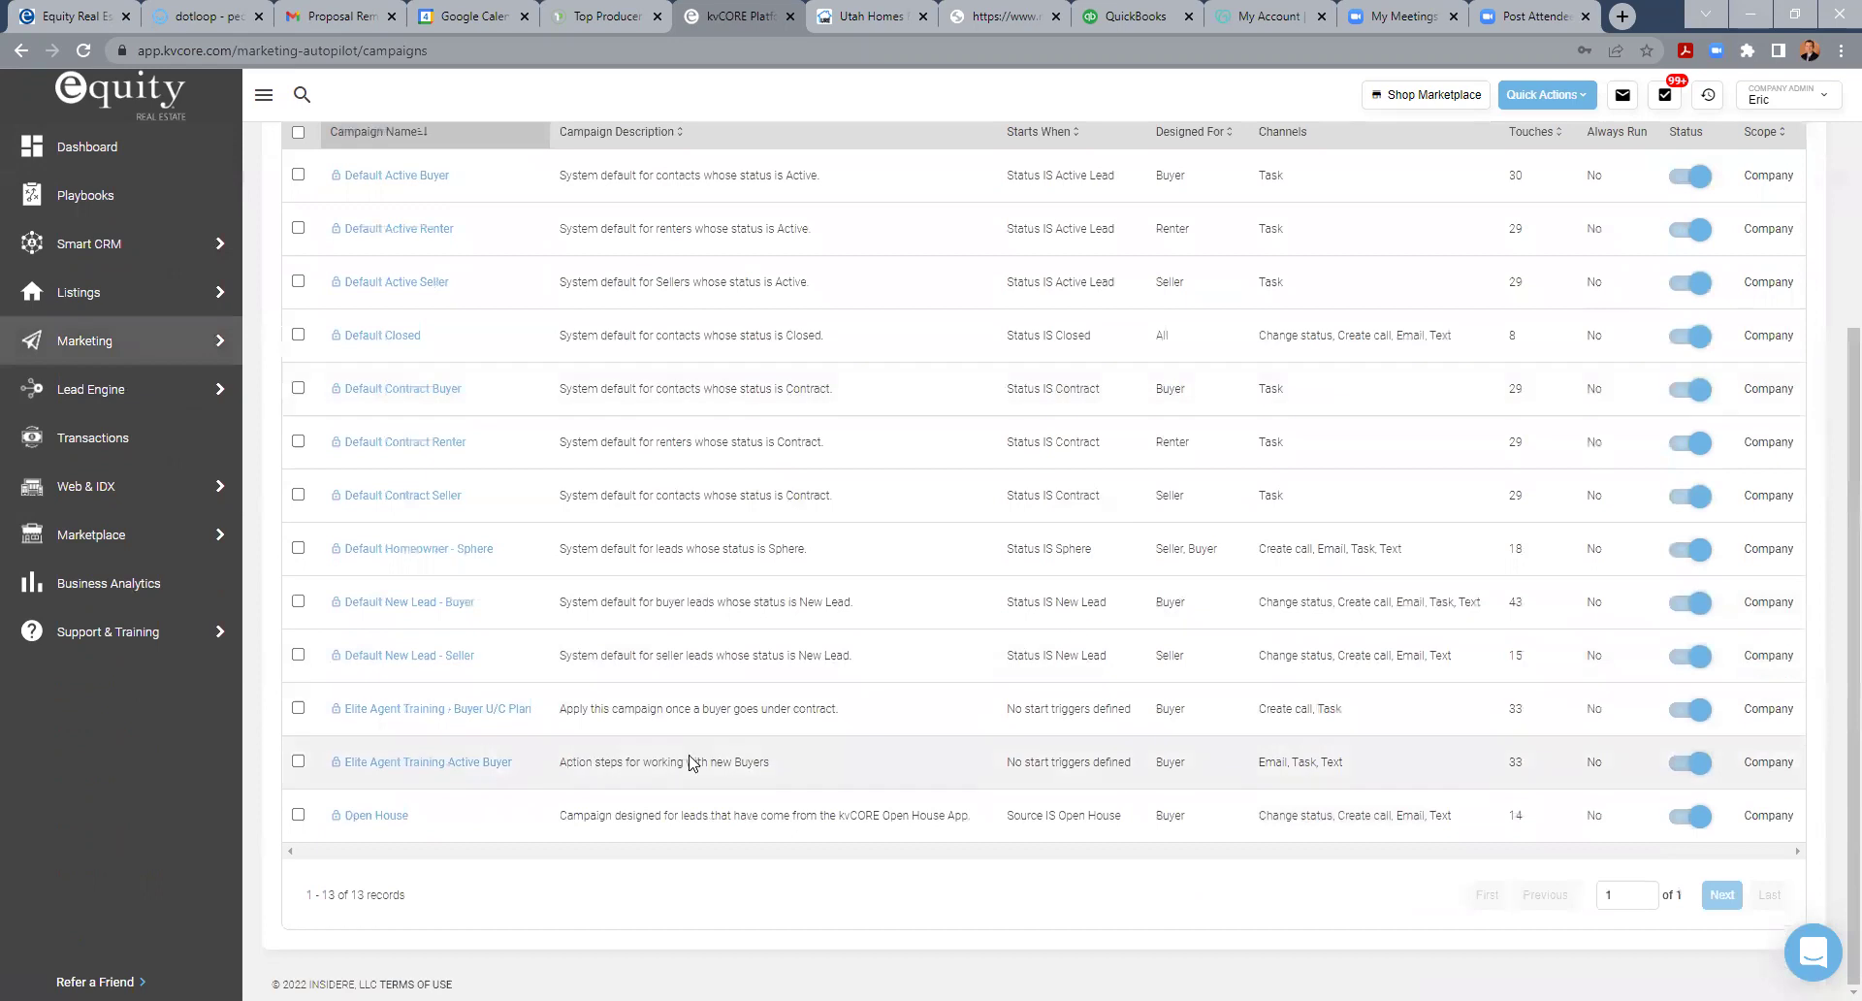
pyautogui.click(395, 763)
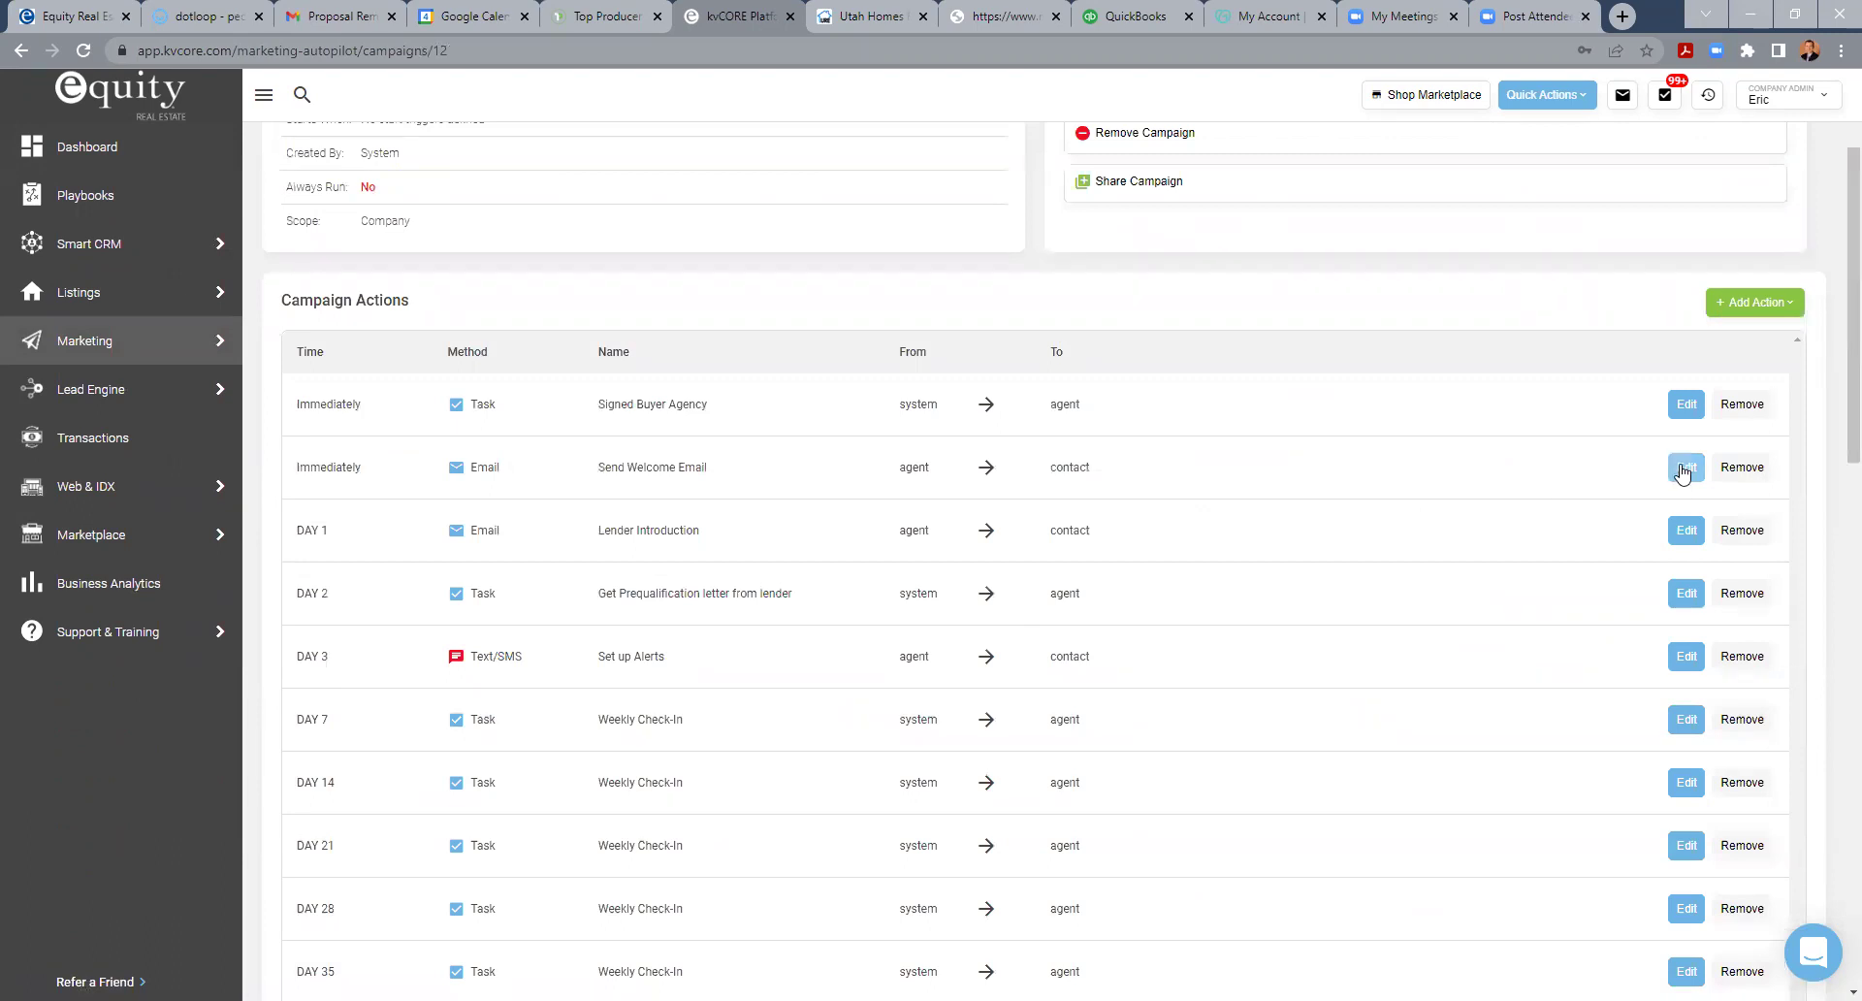
pyautogui.scroll(2, 1176, 593)
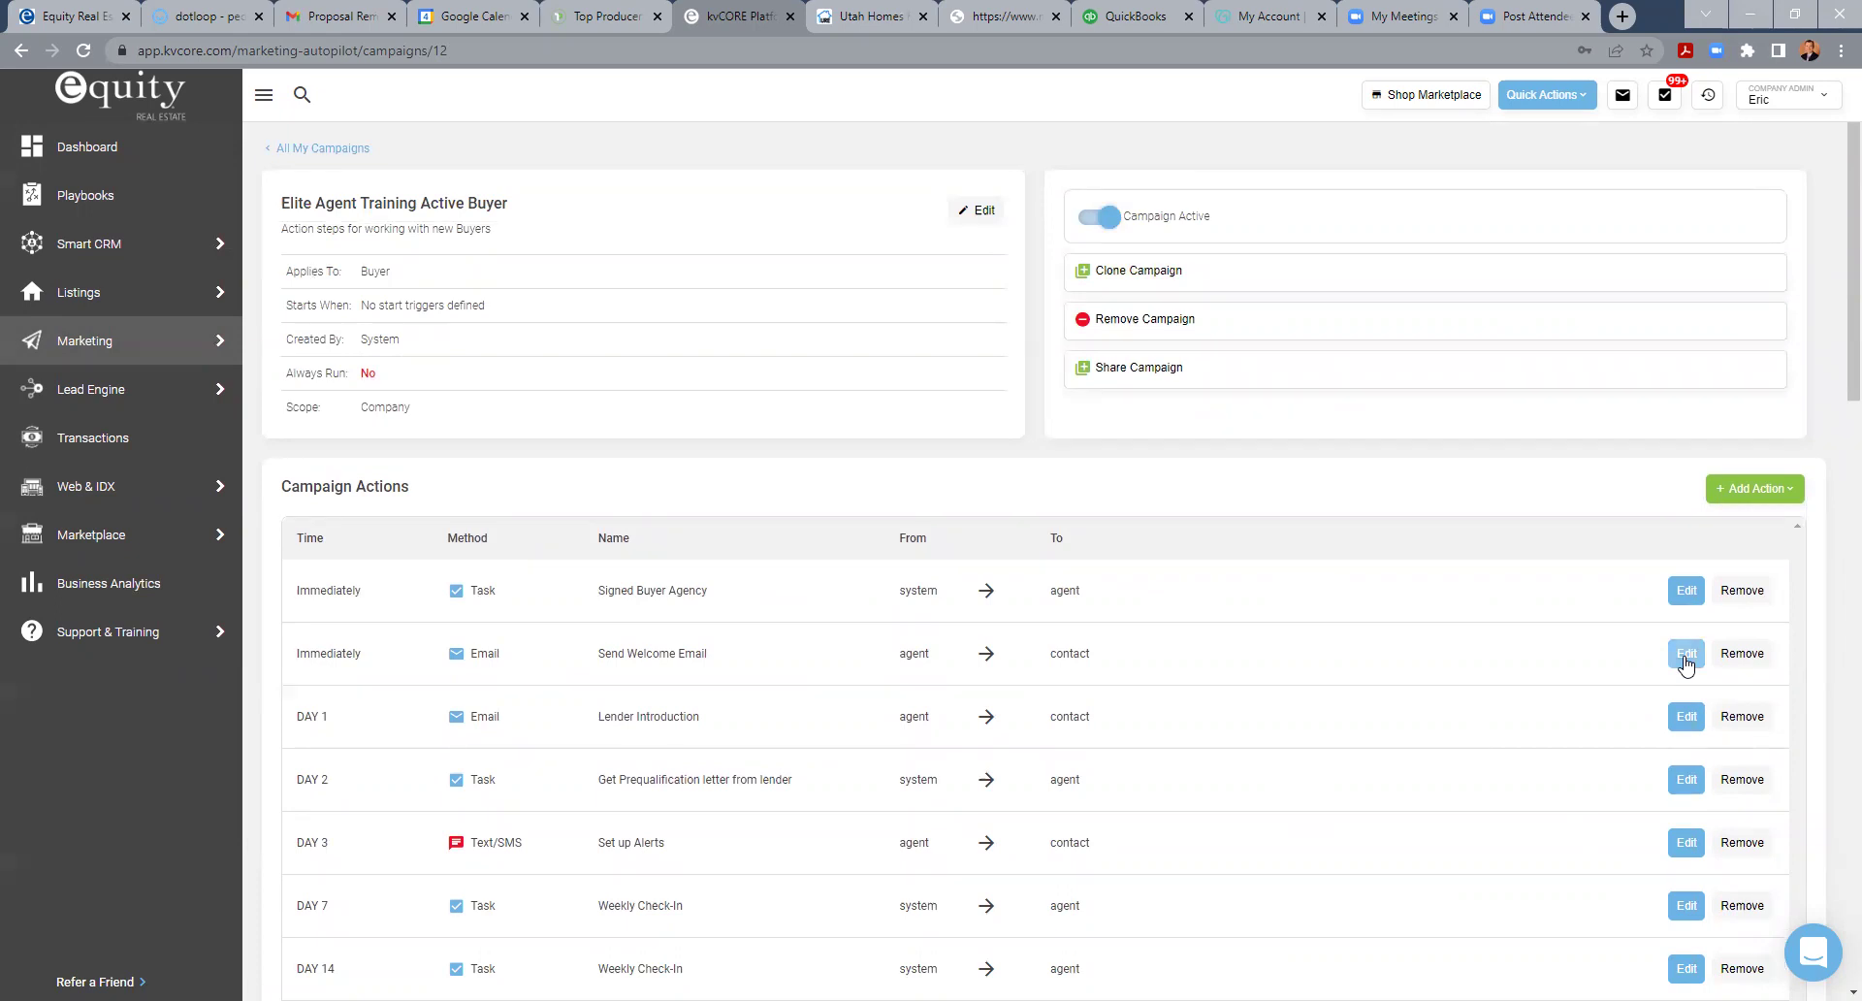
pyautogui.click(1686, 654)
pyautogui.scroll(-4, 476, 793)
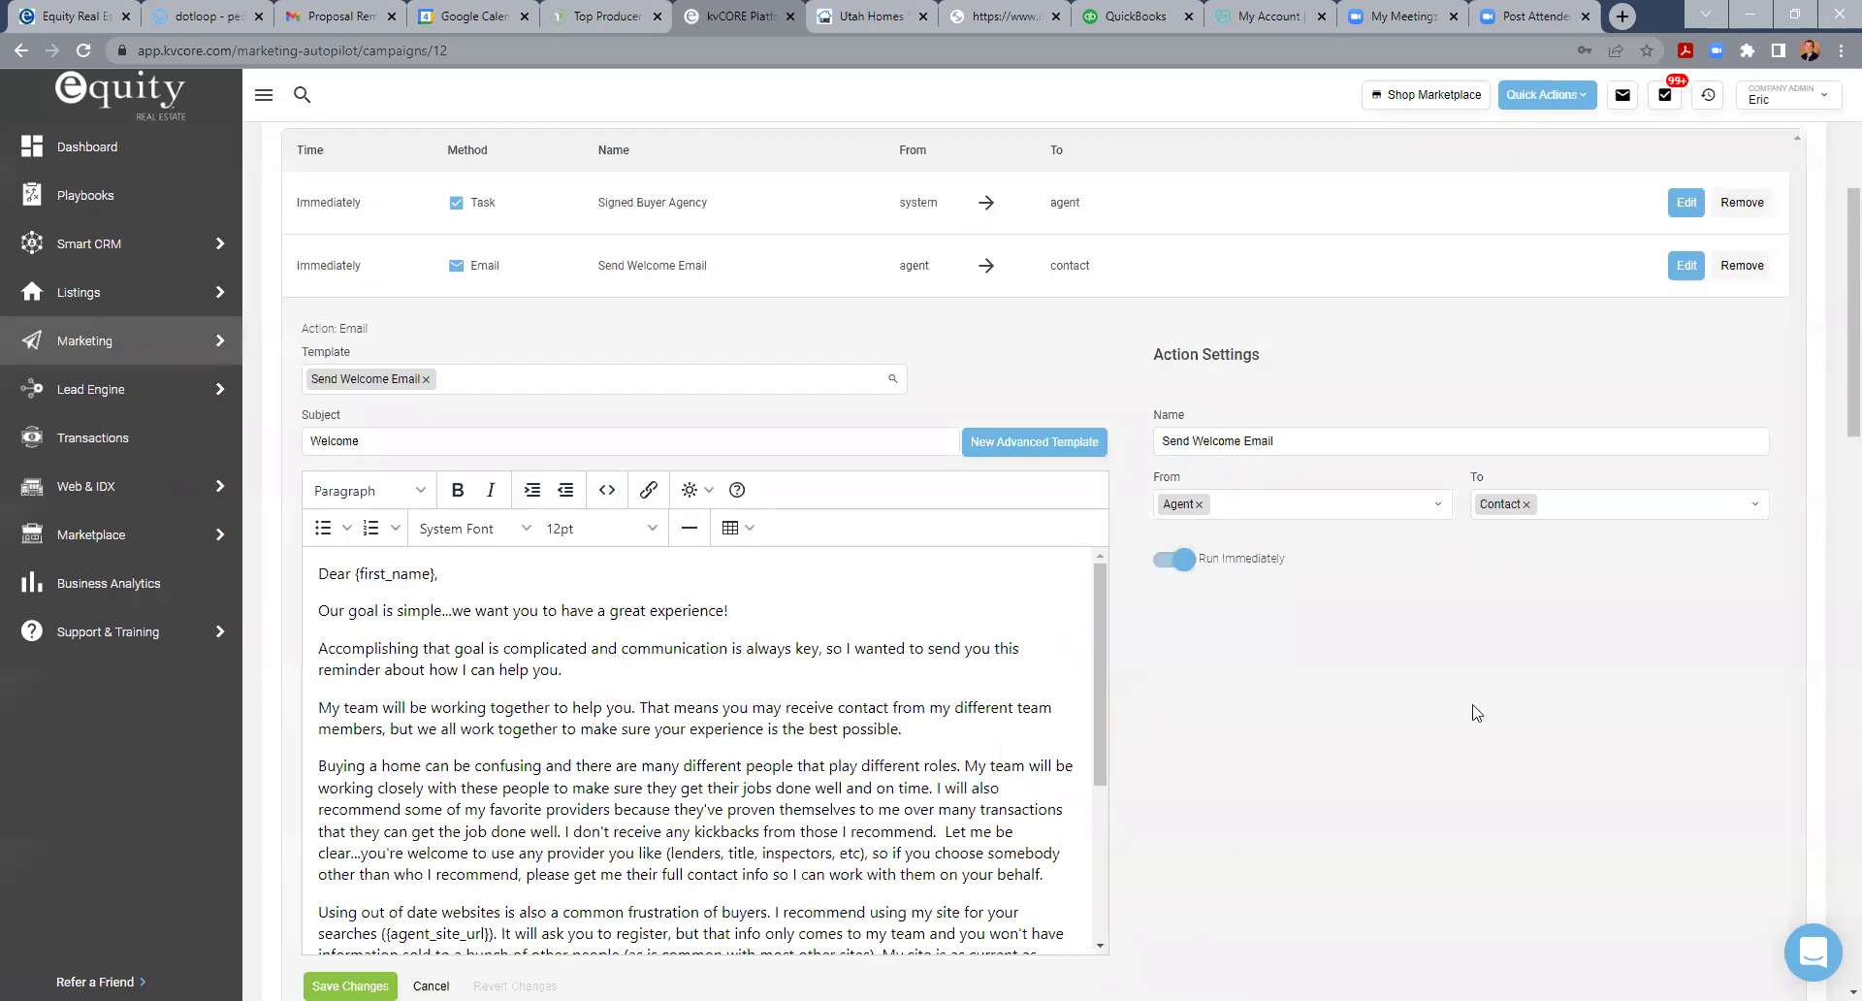
pyautogui.scroll(4, 1242, 799)
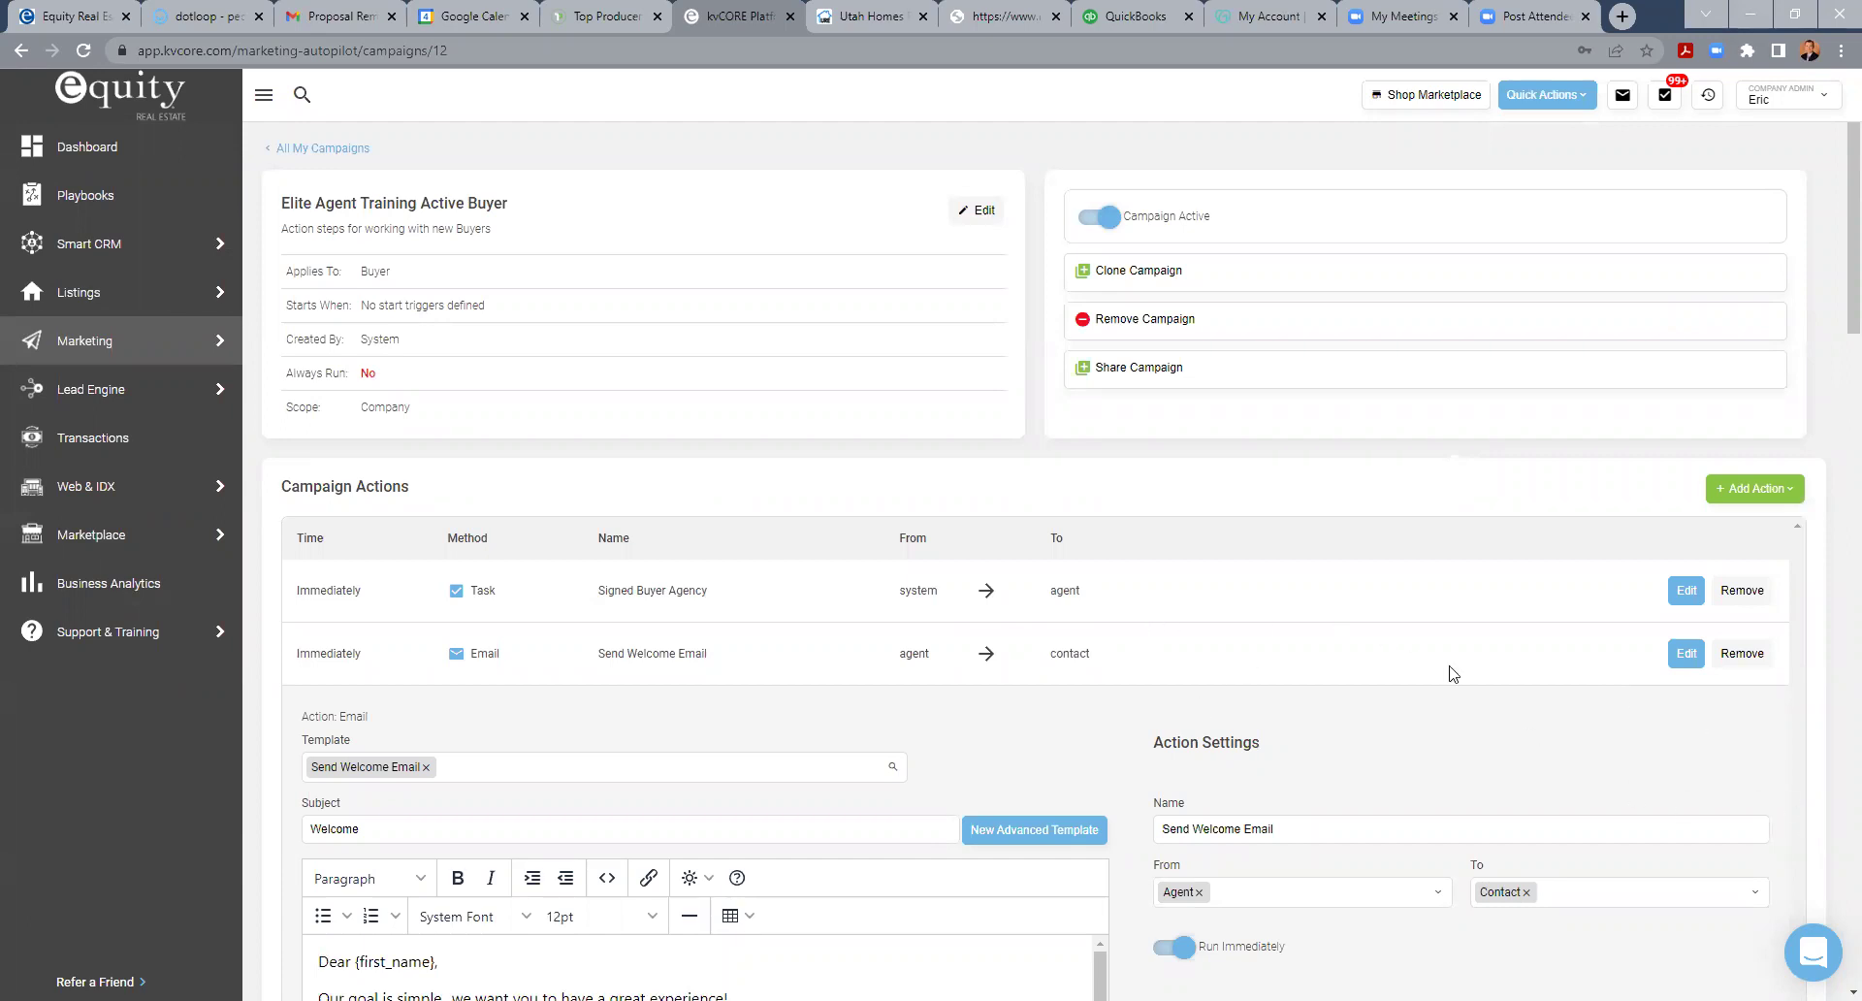
pyautogui.scroll(-8, 1452, 671)
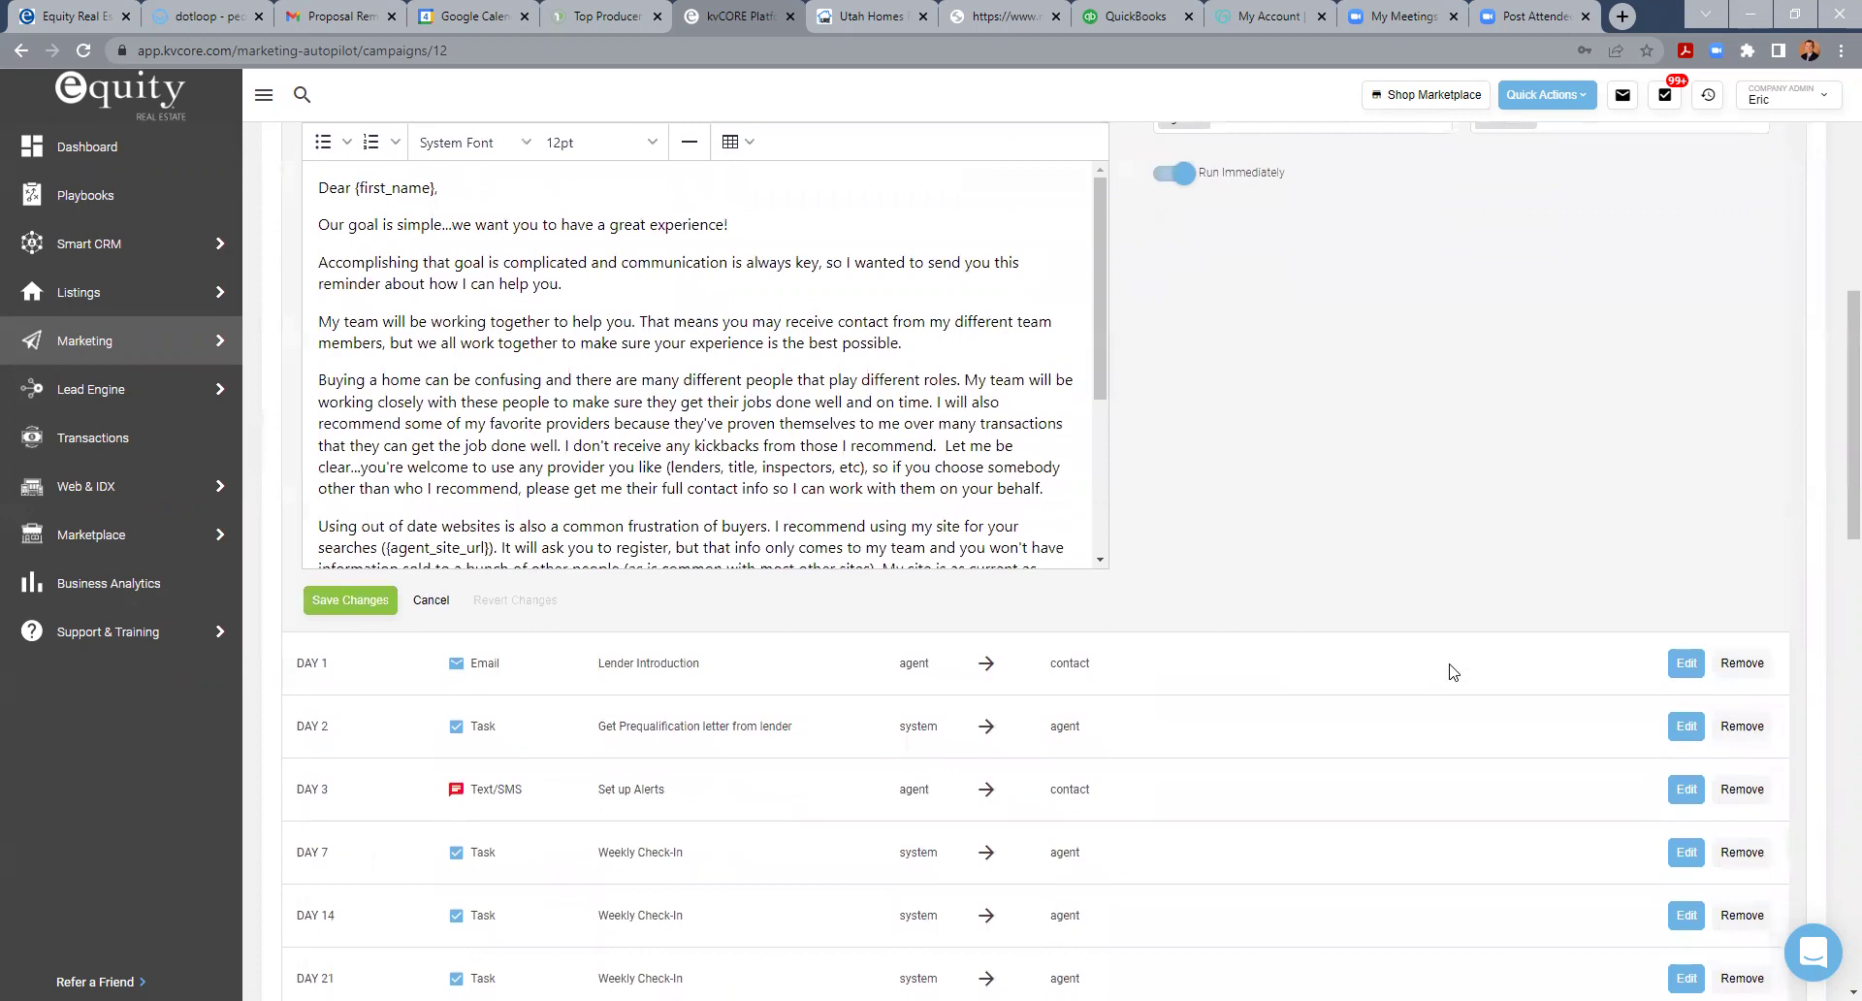
pyautogui.click(428, 603)
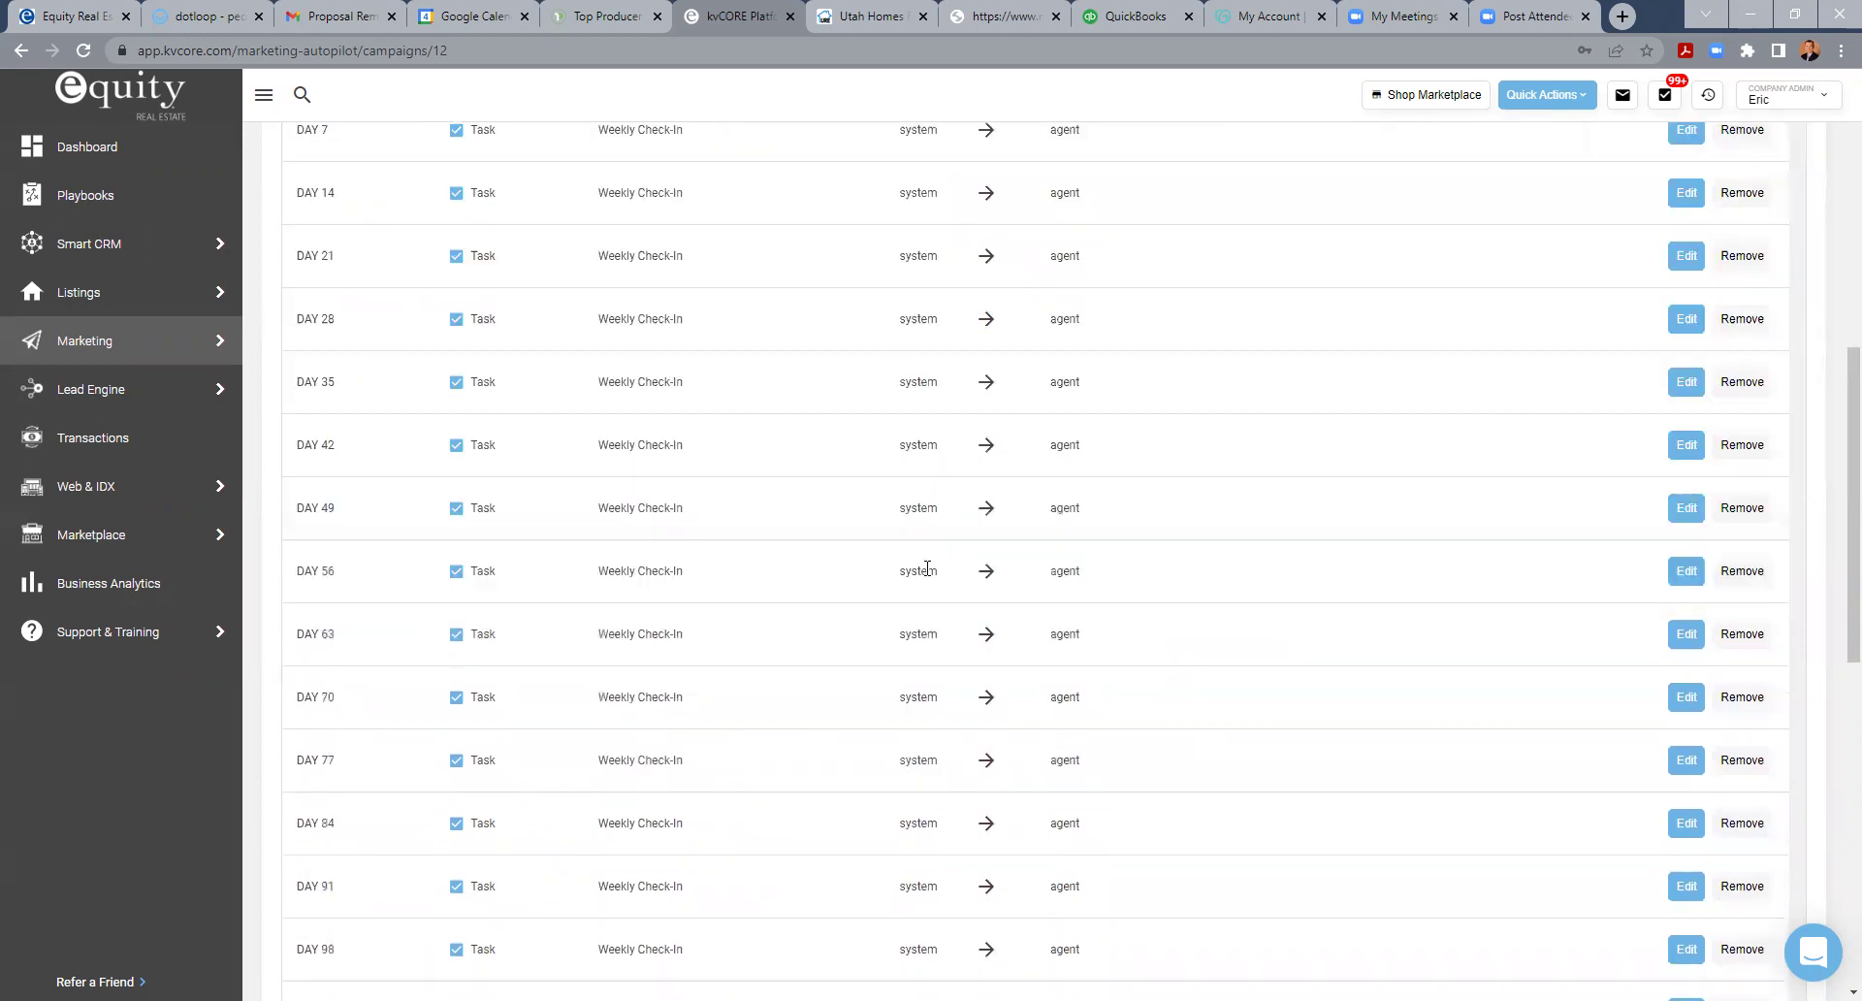
pyautogui.scroll(4, 1232, 625)
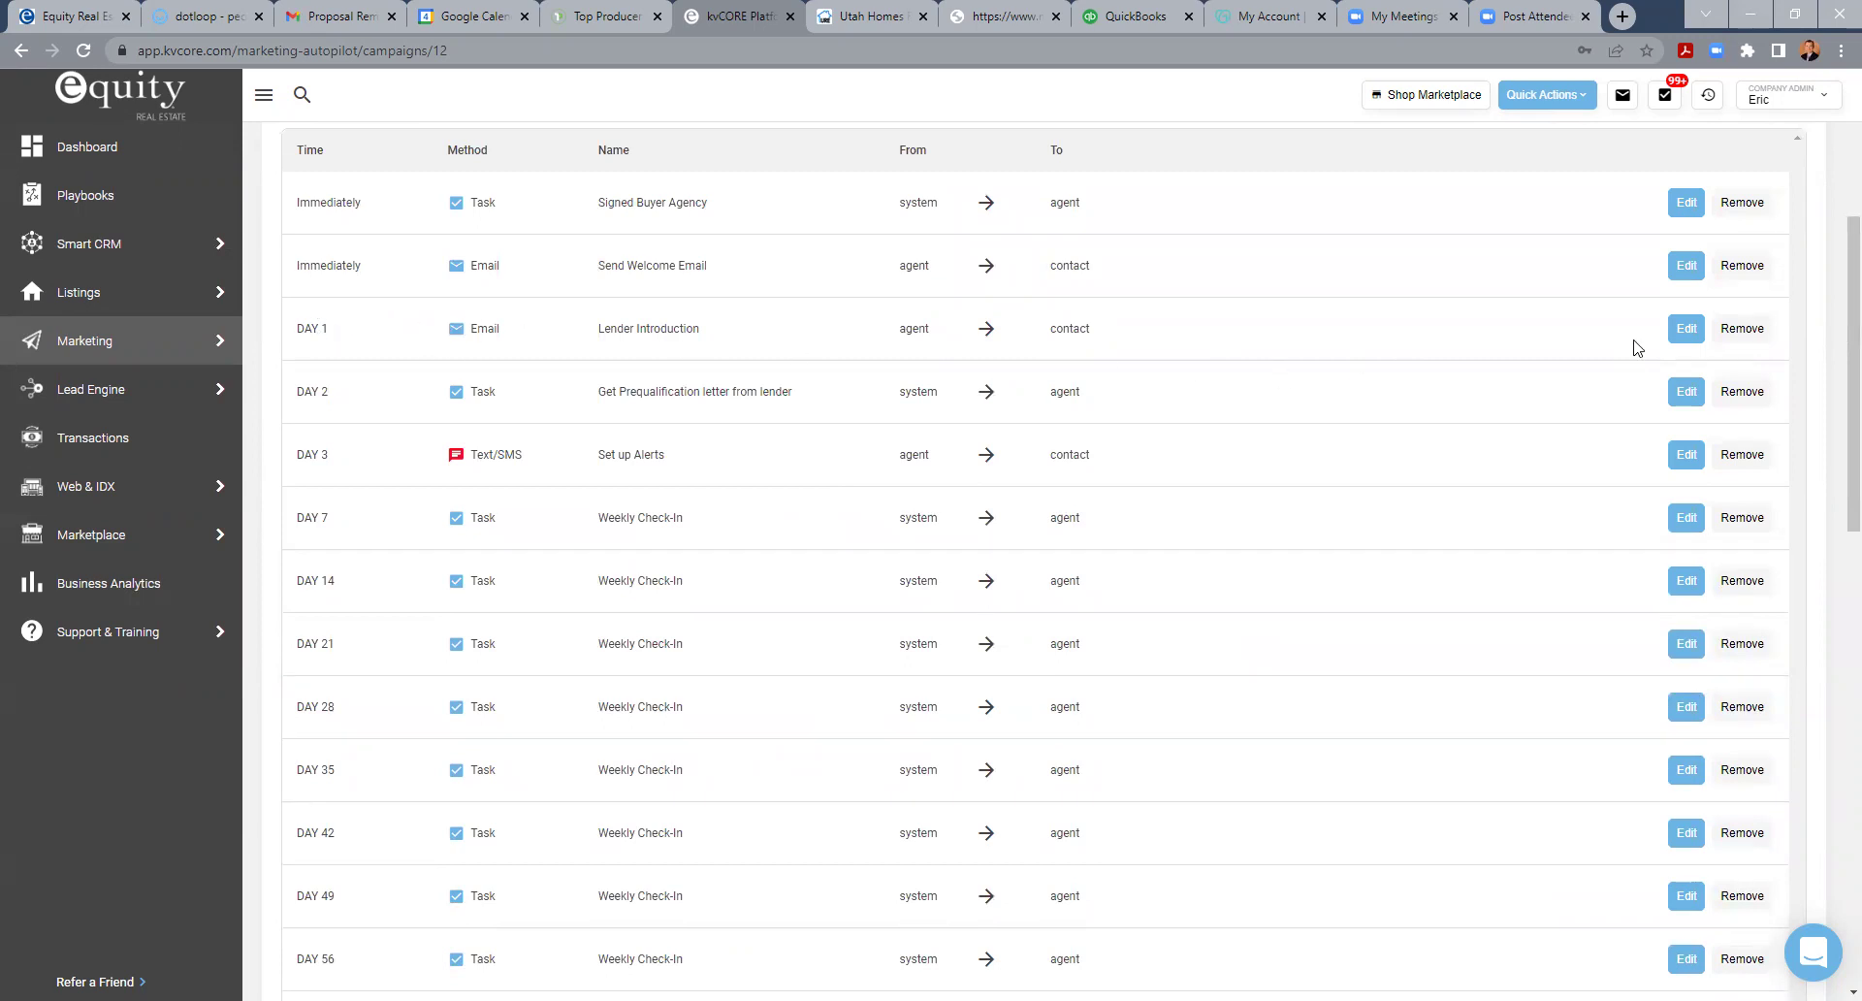
pyautogui.click(1686, 328)
pyautogui.scroll(-1, 673, 762)
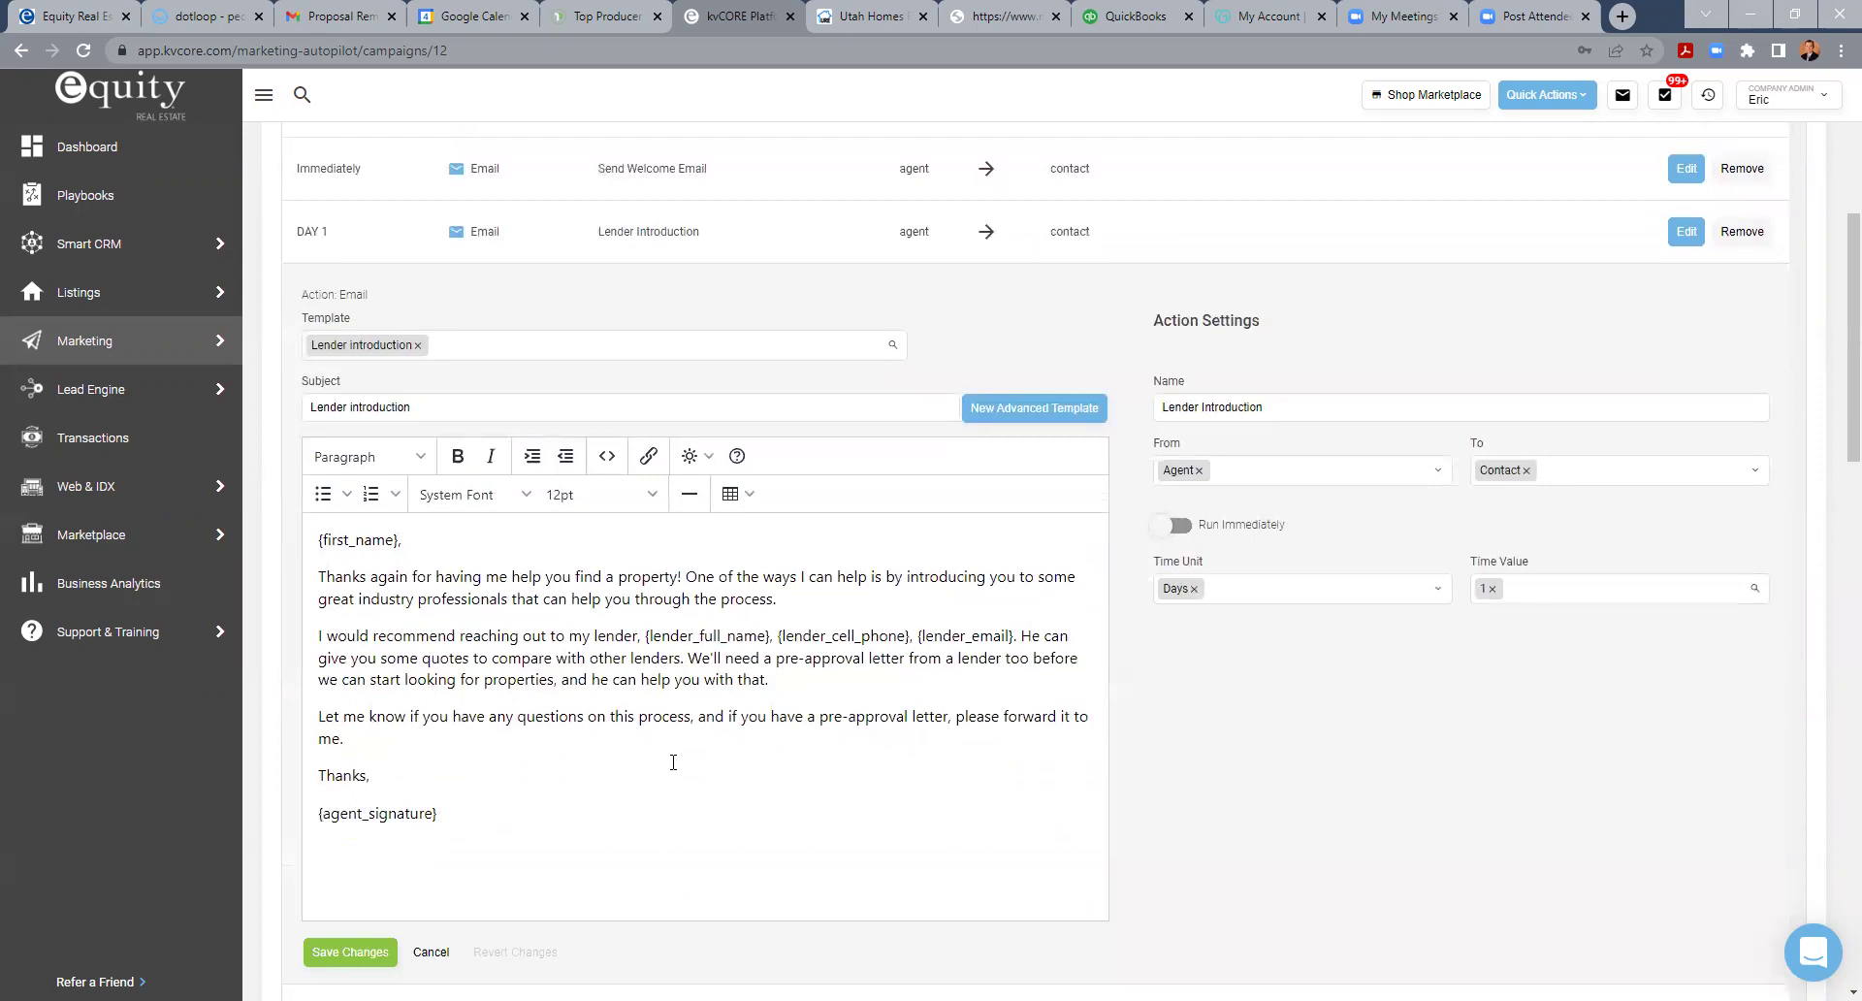
pyautogui.scroll(-1, 597, 679)
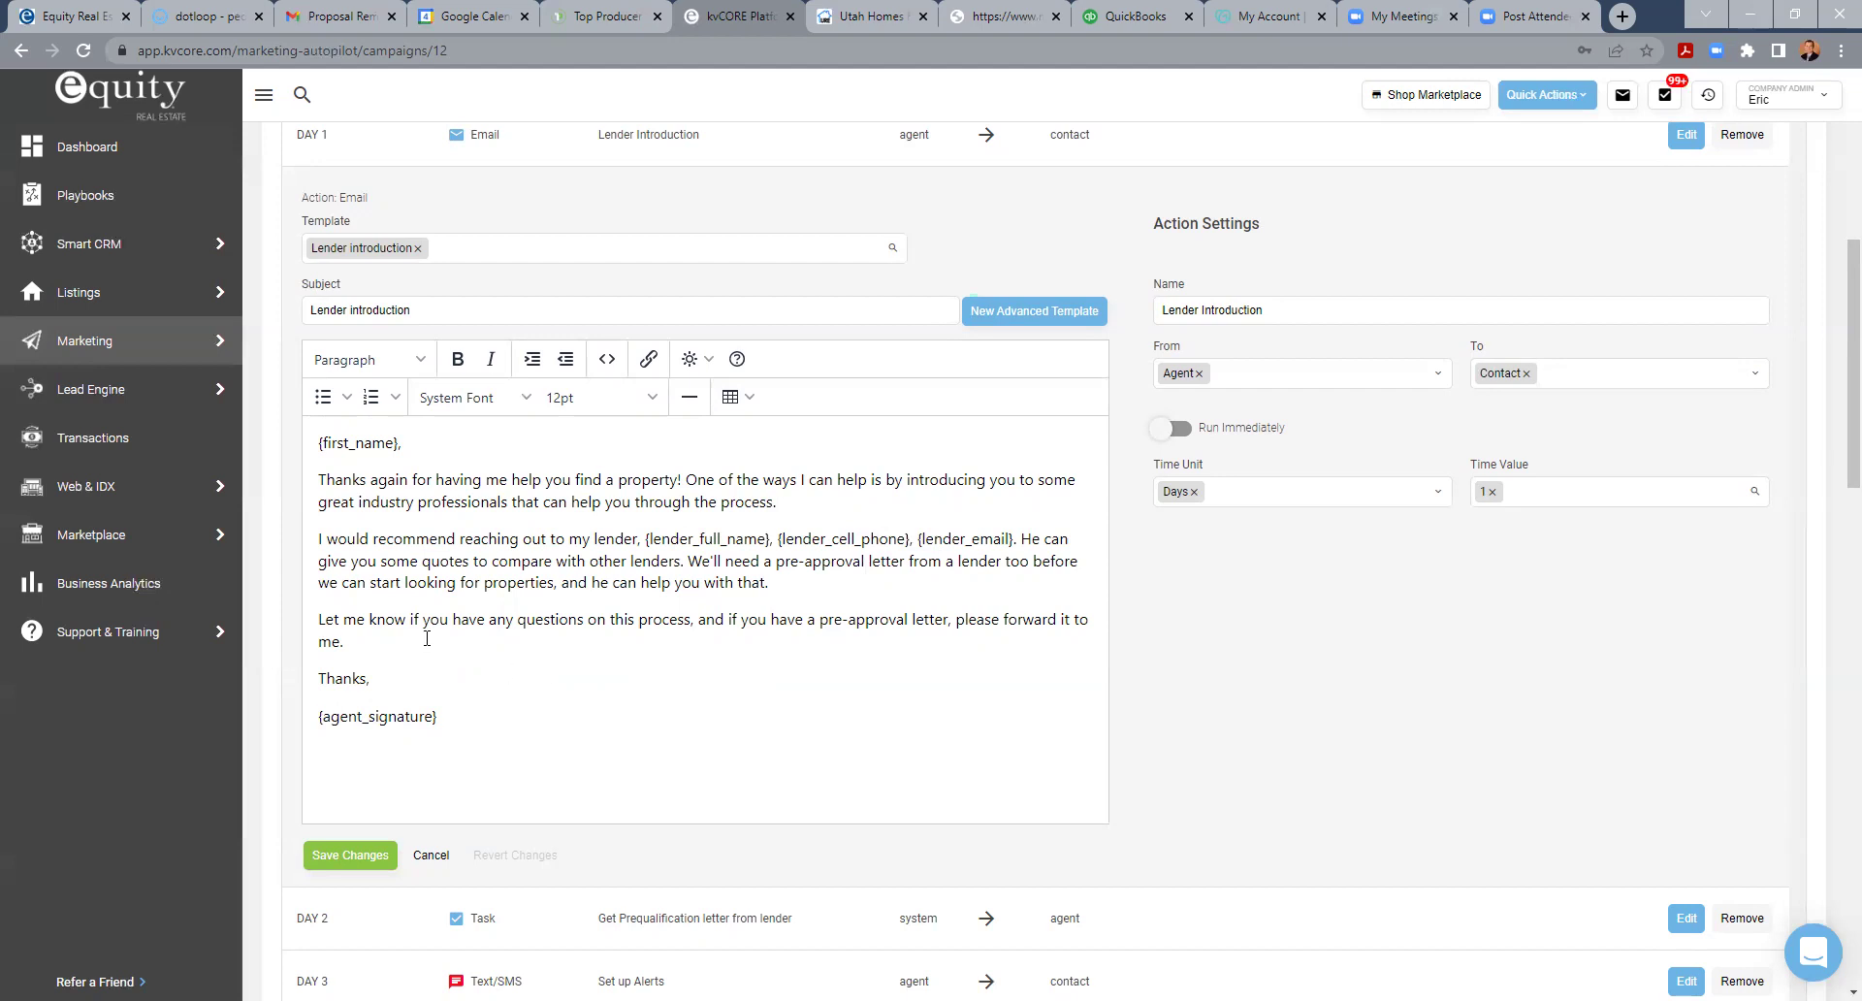
pyautogui.click(431, 855)
pyautogui.scroll(5, 1101, 702)
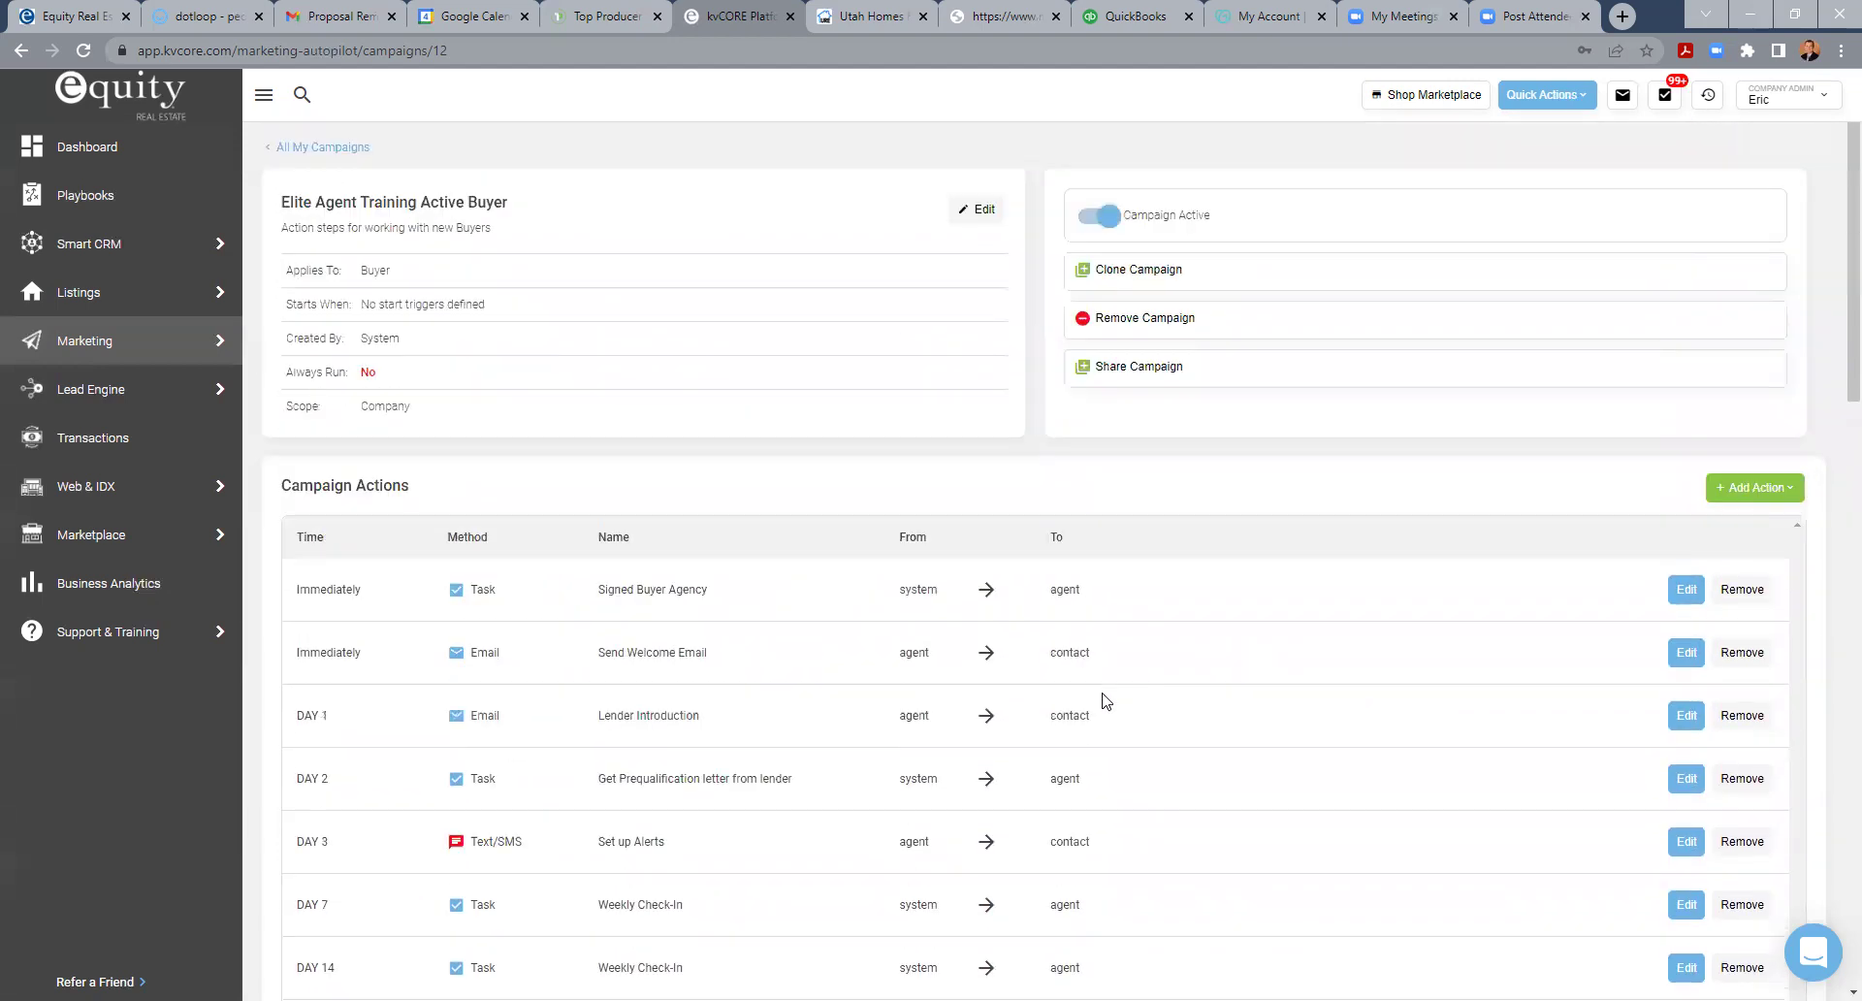
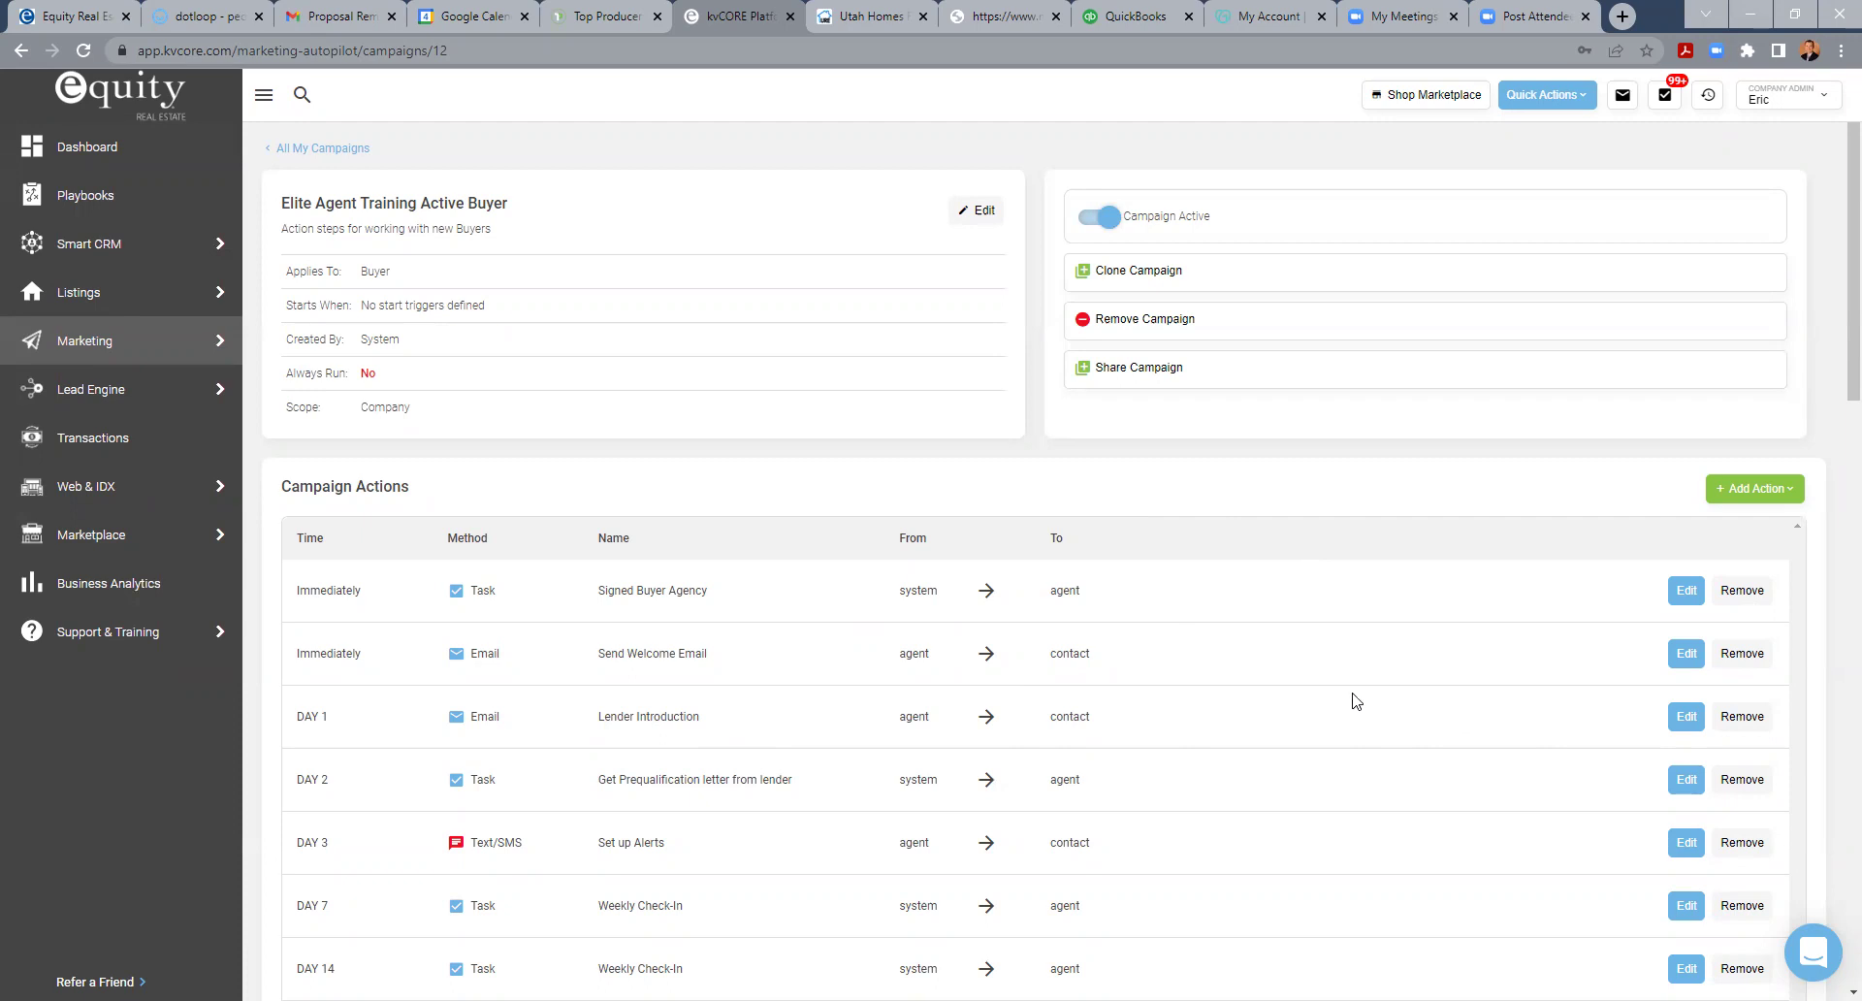
# - Scroll through the Active Buyer actions down to the Weekly Check-In tasks, then go back to All My Campaigns
pyautogui.scroll(-2, 773, 748)
pyautogui.scroll(-2, 527, 722)
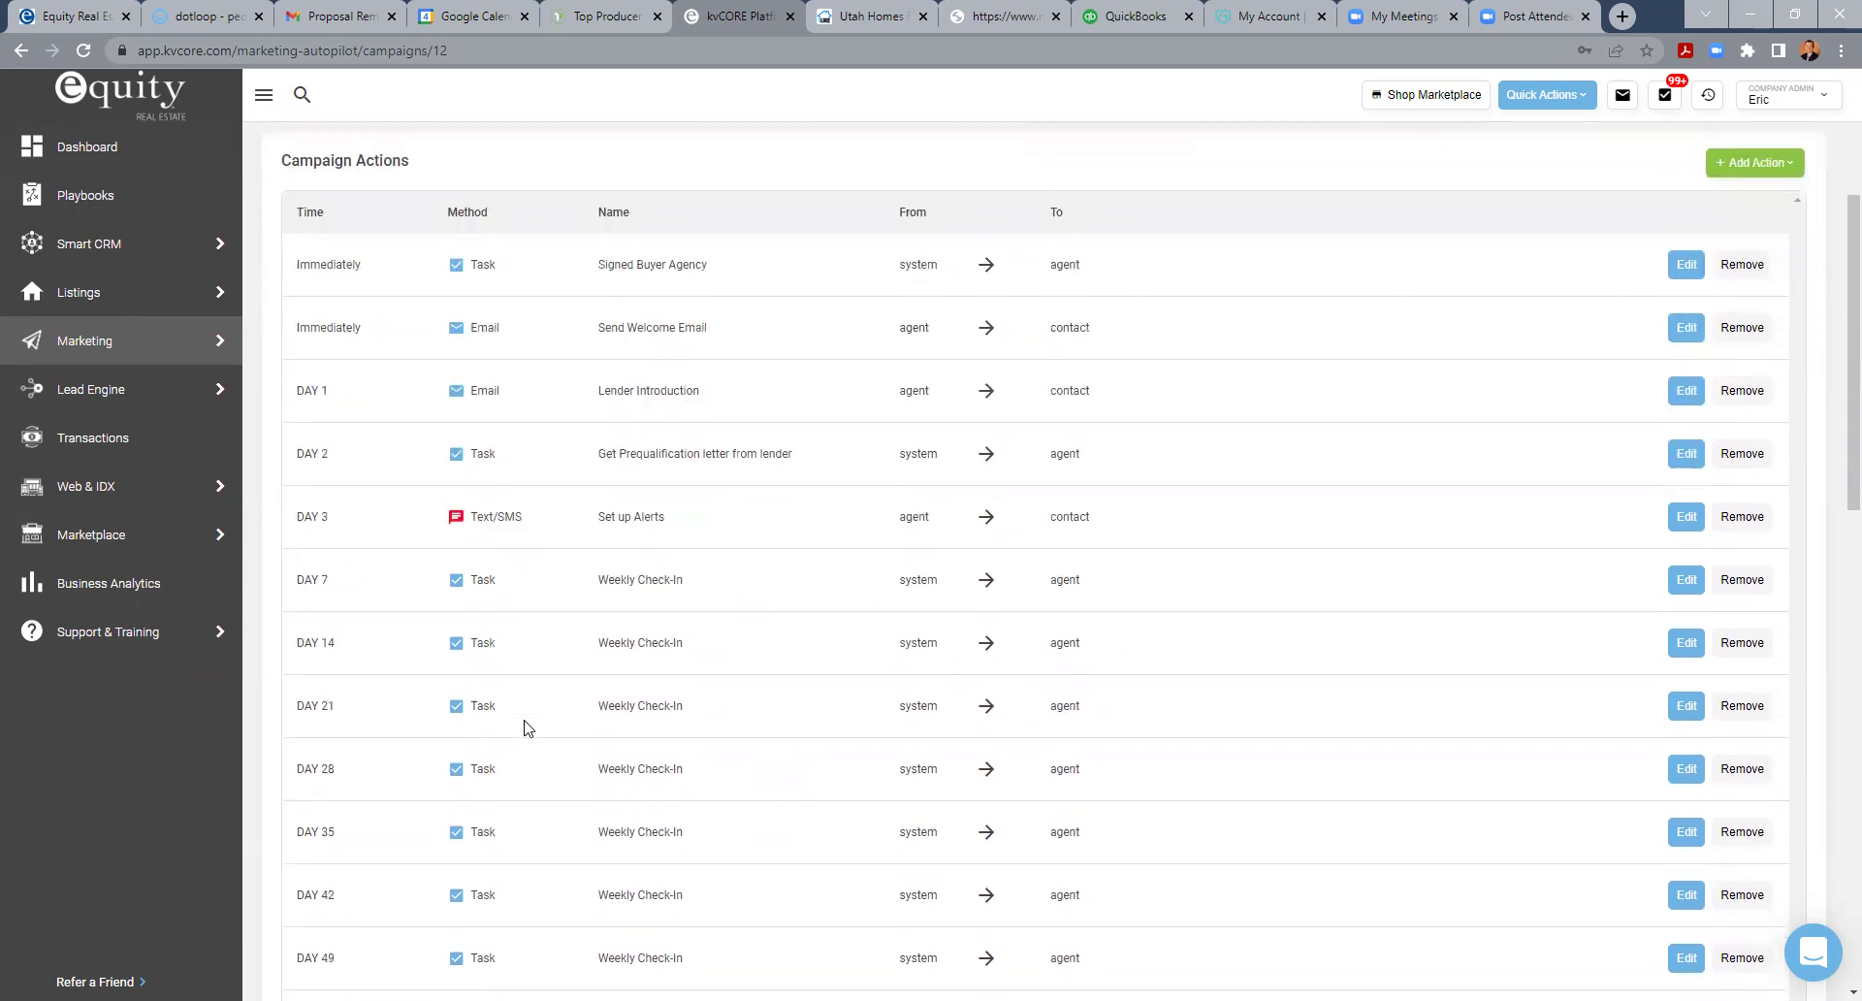
pyautogui.scroll(-3, 528, 725)
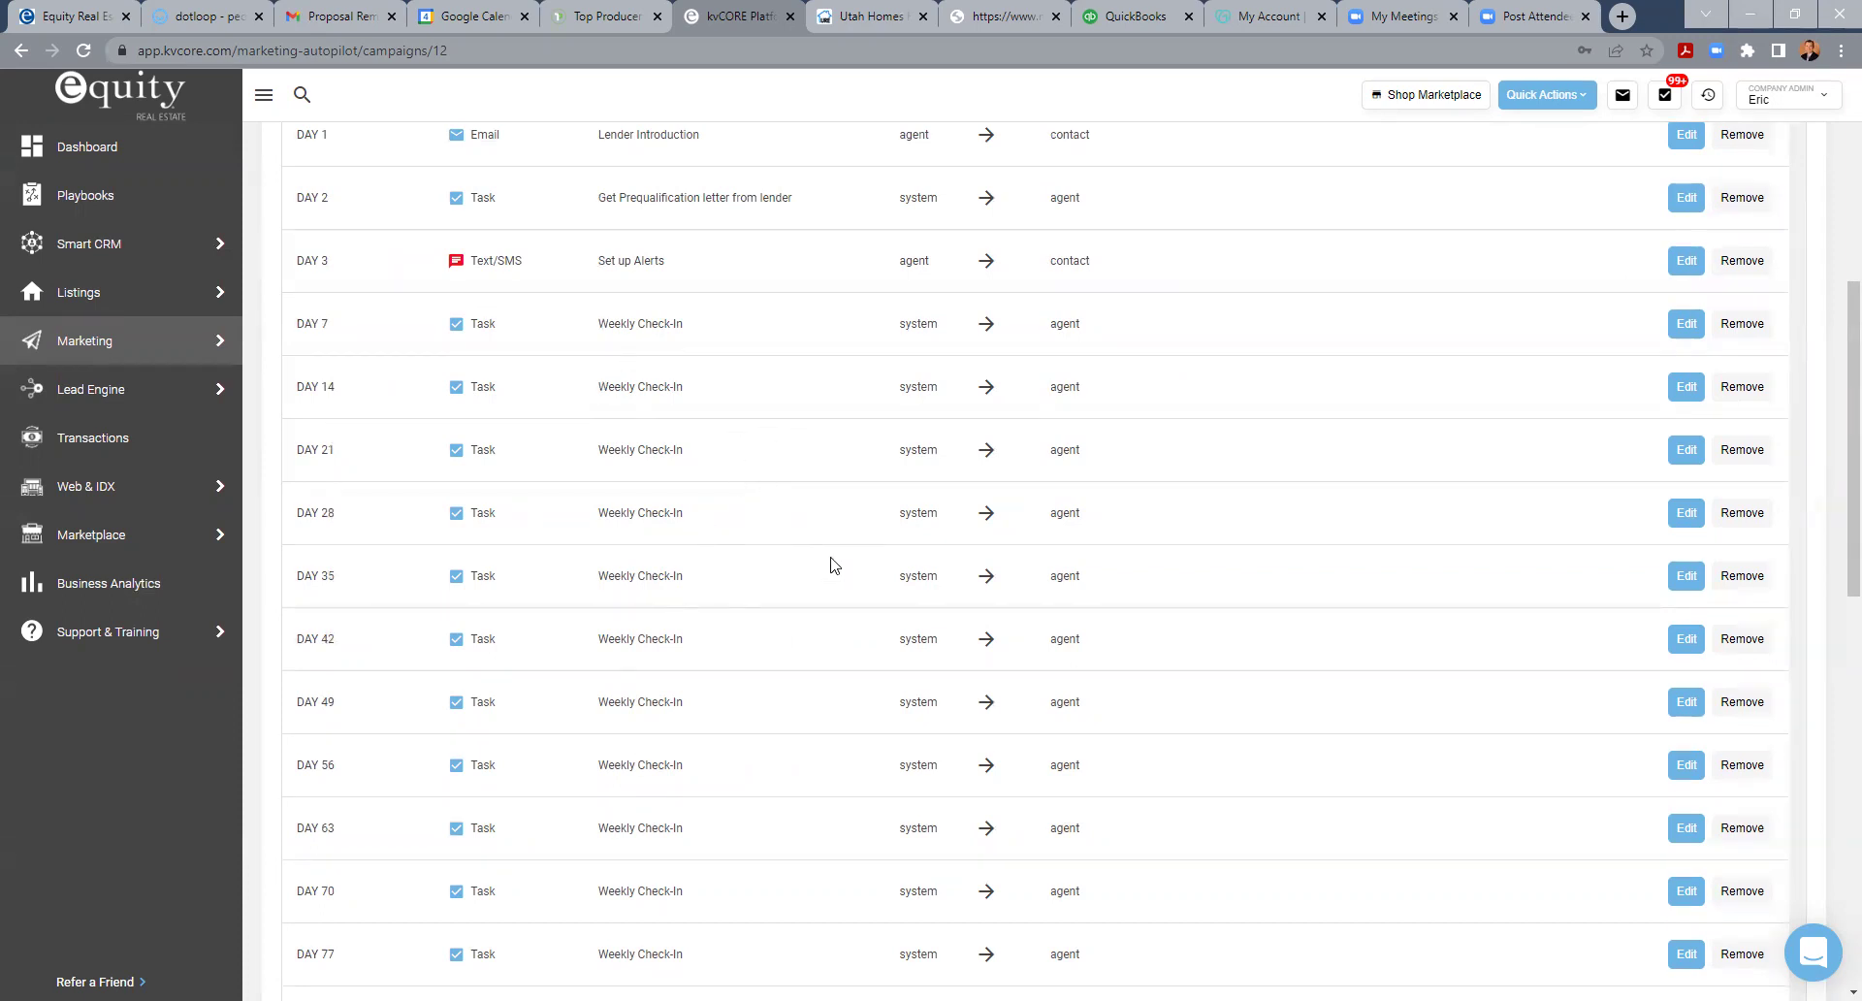
pyautogui.scroll(7, 830, 557)
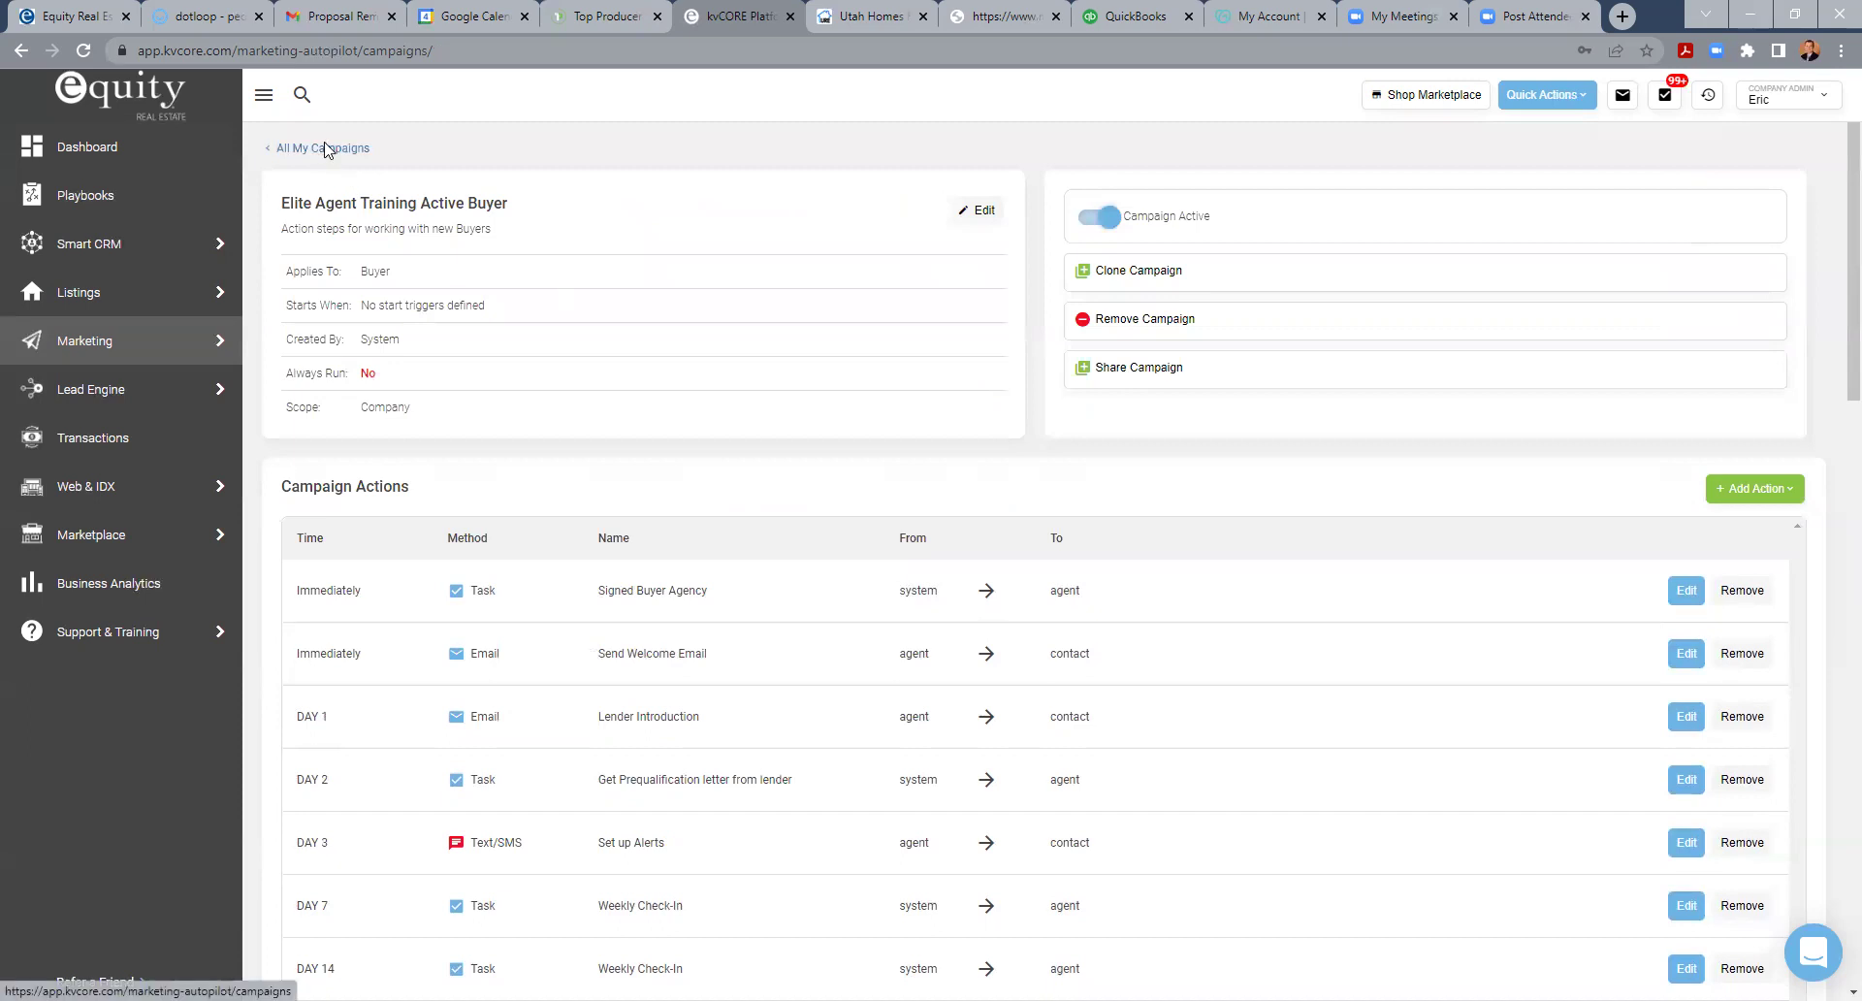
pyautogui.click(323, 148)
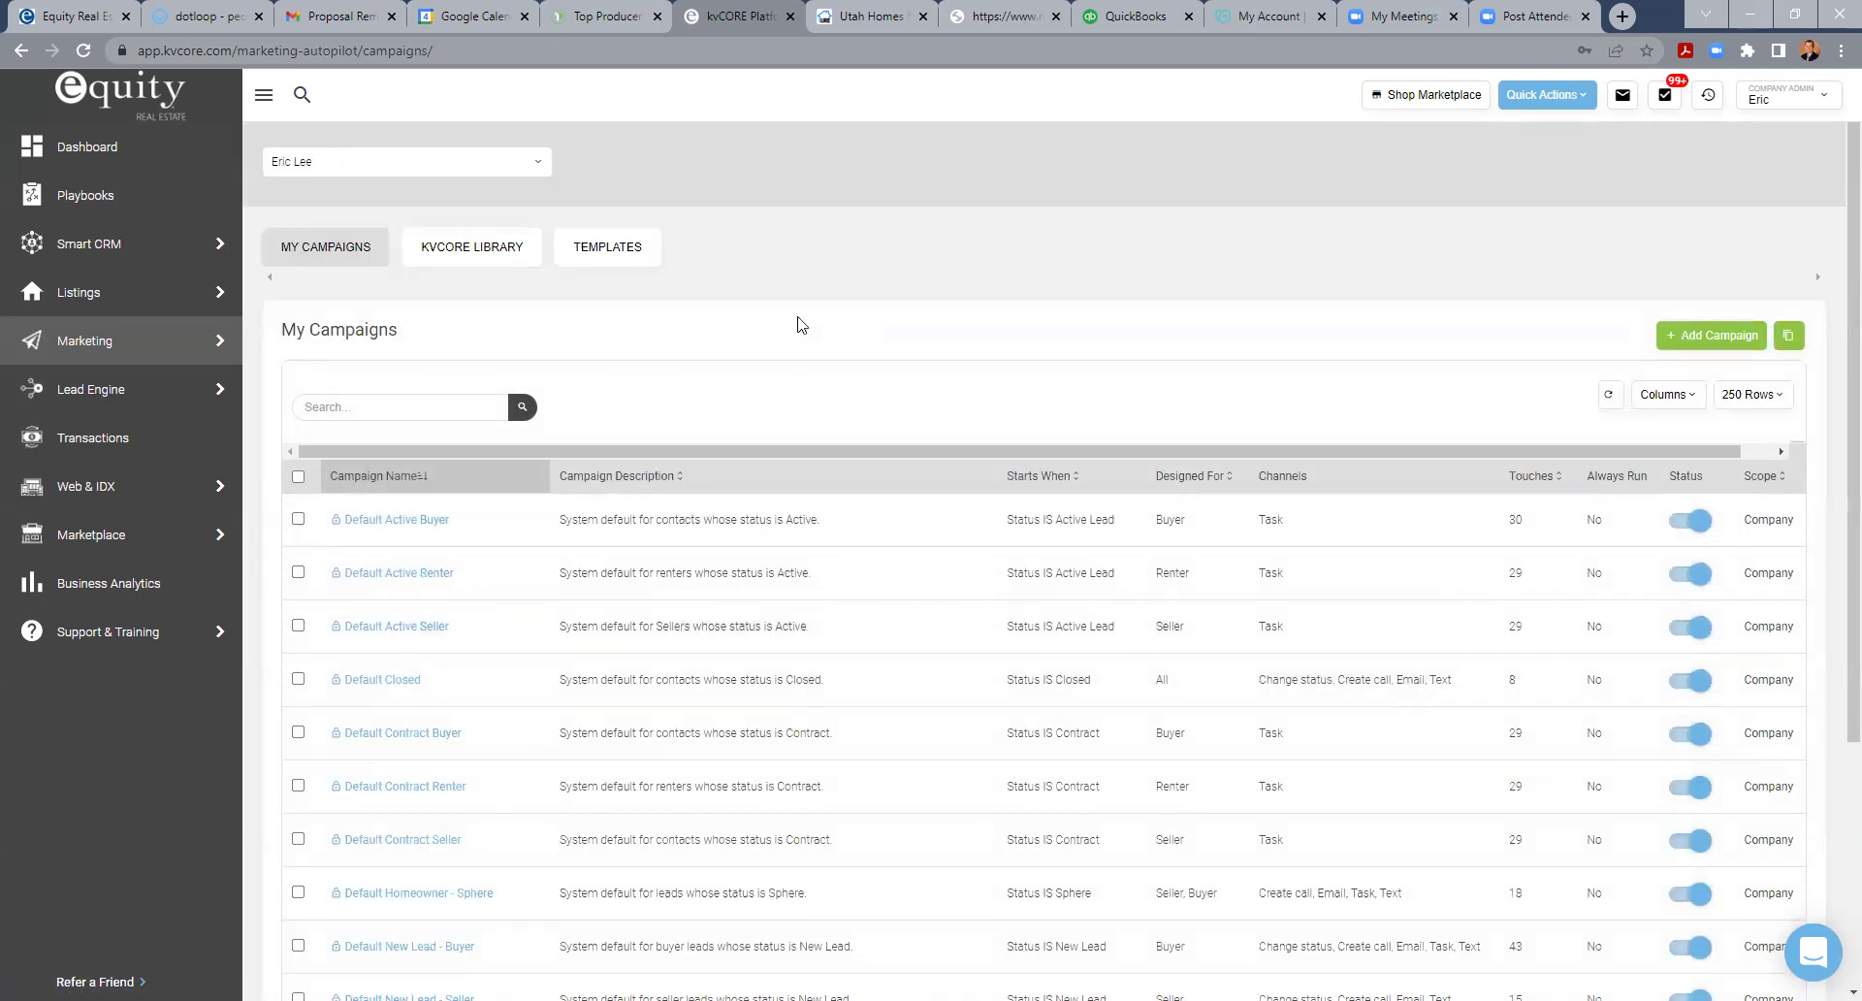
# - Open Elite Agent Training - Buyer U/C Plan, review its Earnest Money through Day 29 tasks, and edit Earnest Money
pyautogui.scroll(-4, 823, 549)
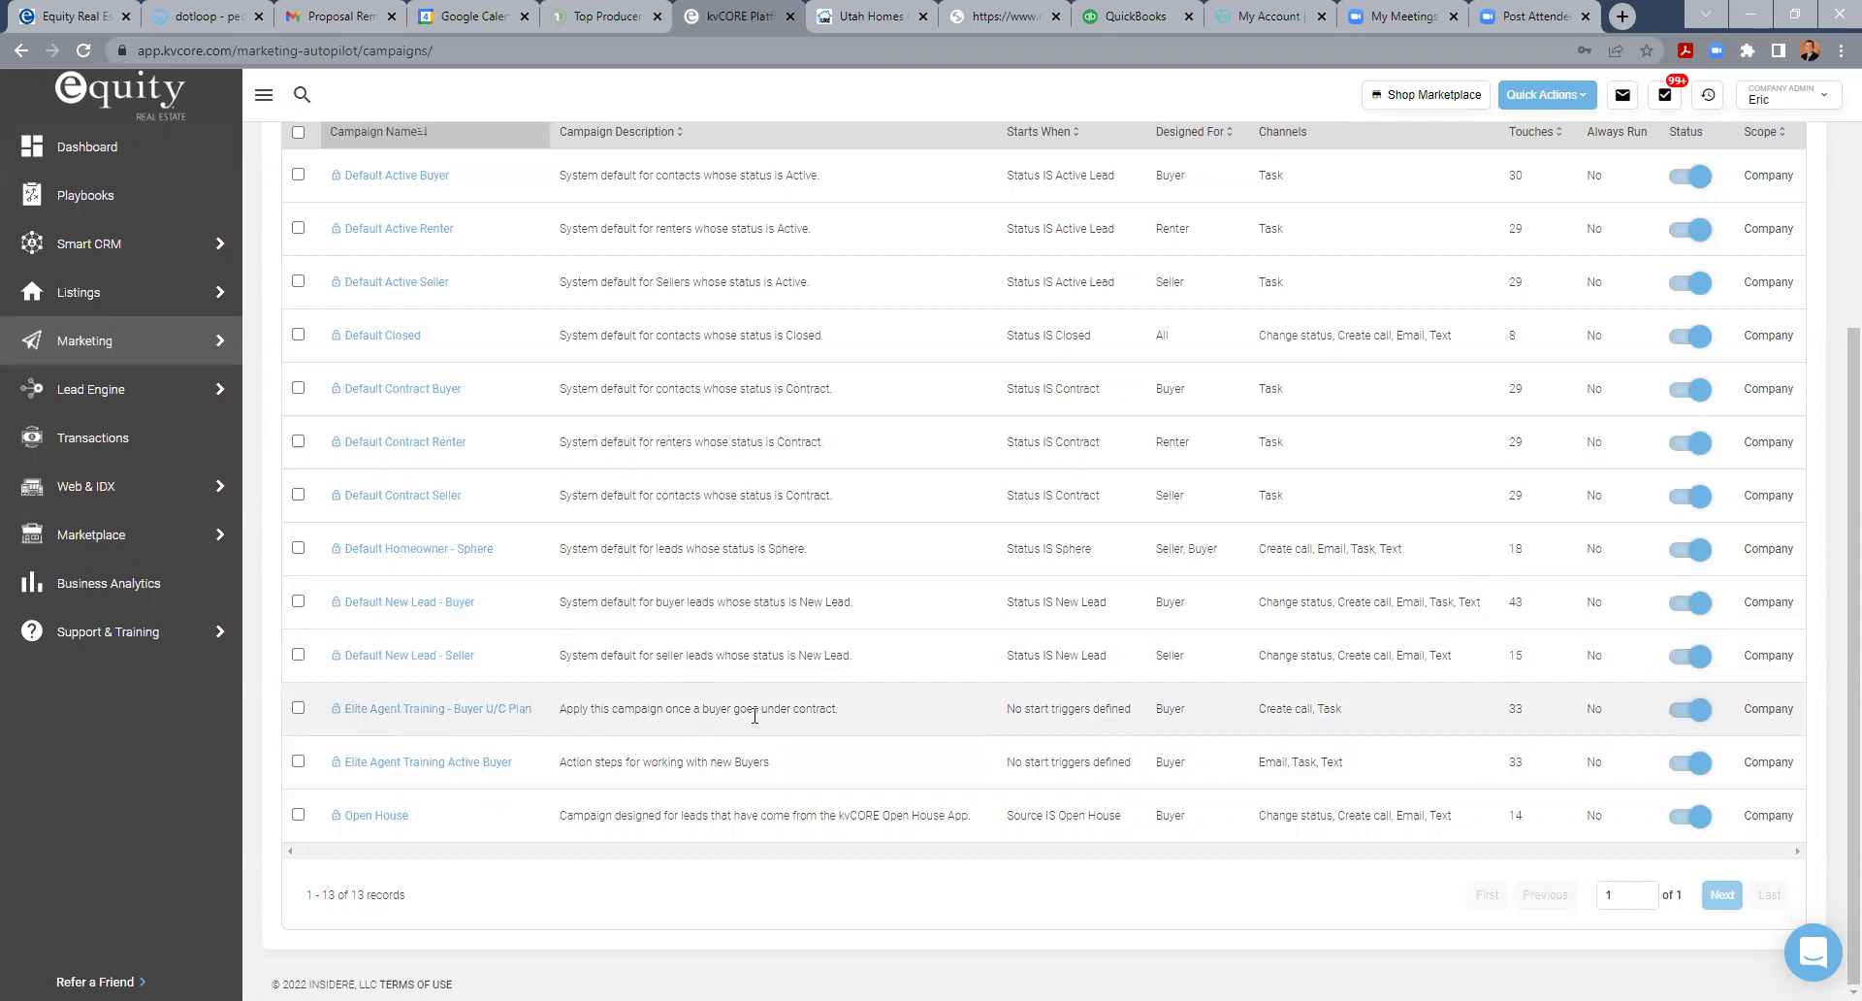
pyautogui.click(469, 710)
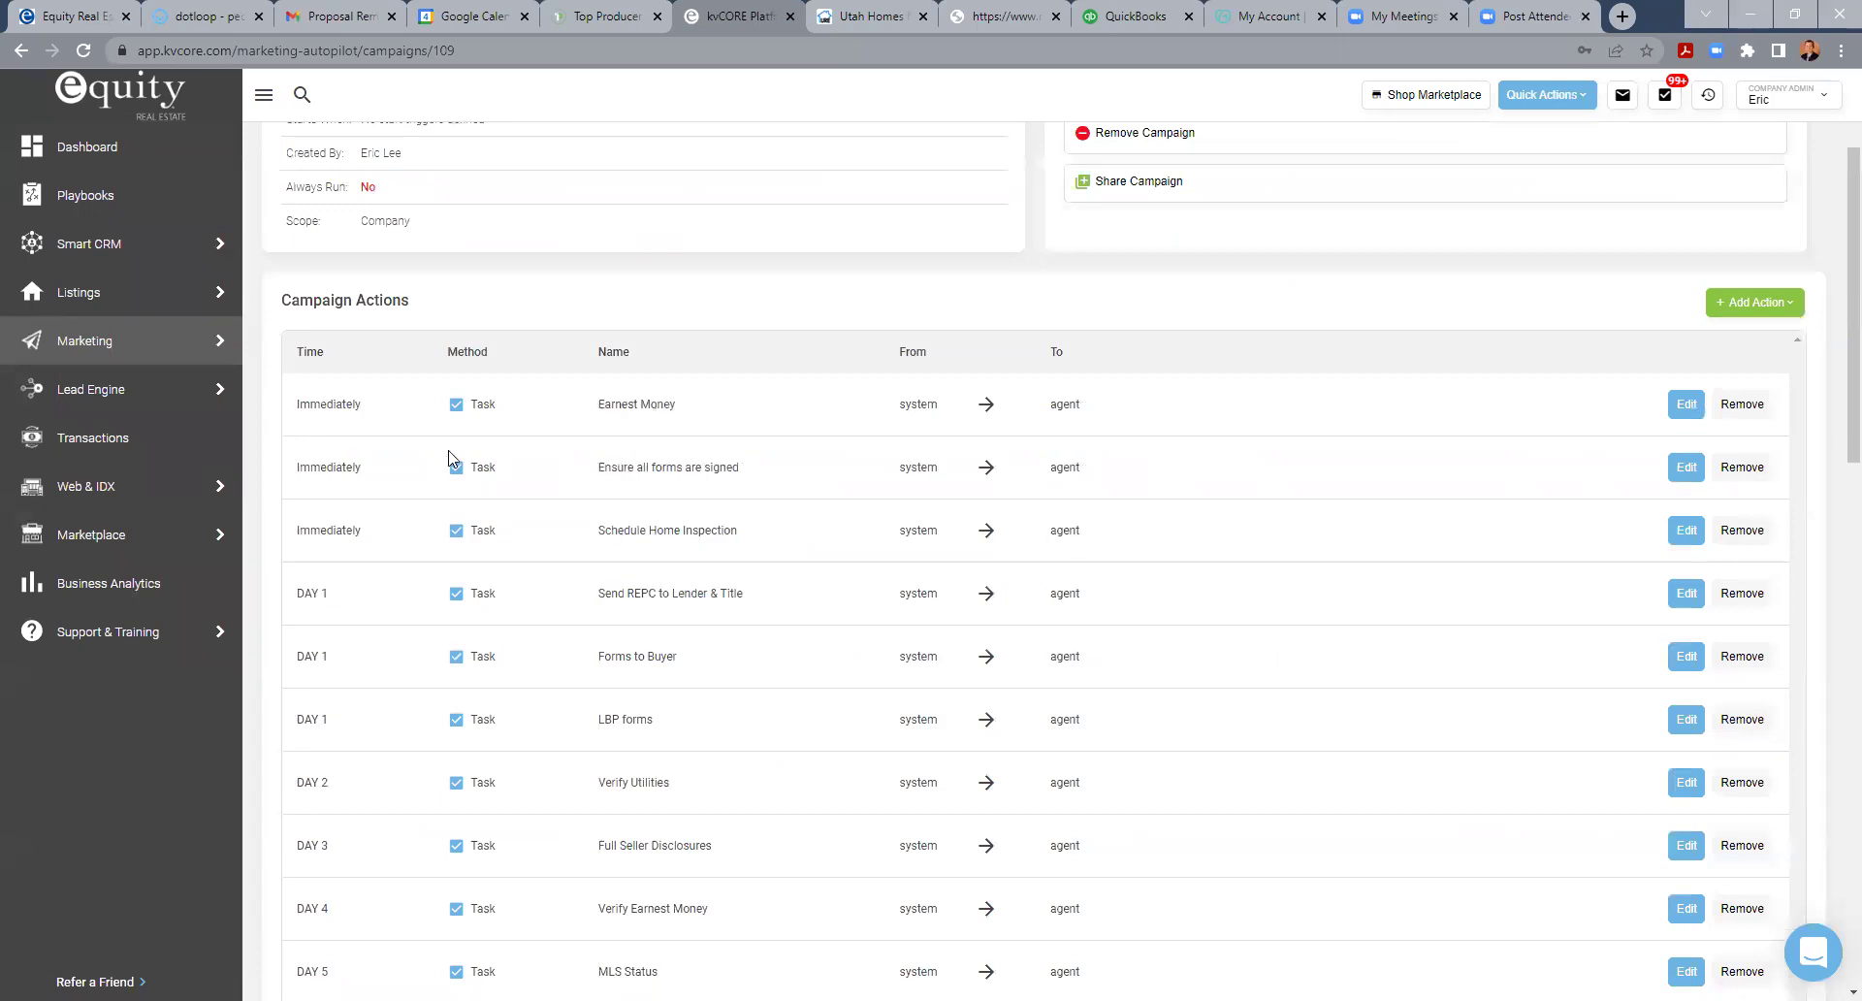
pyautogui.scroll(-3, 475, 806)
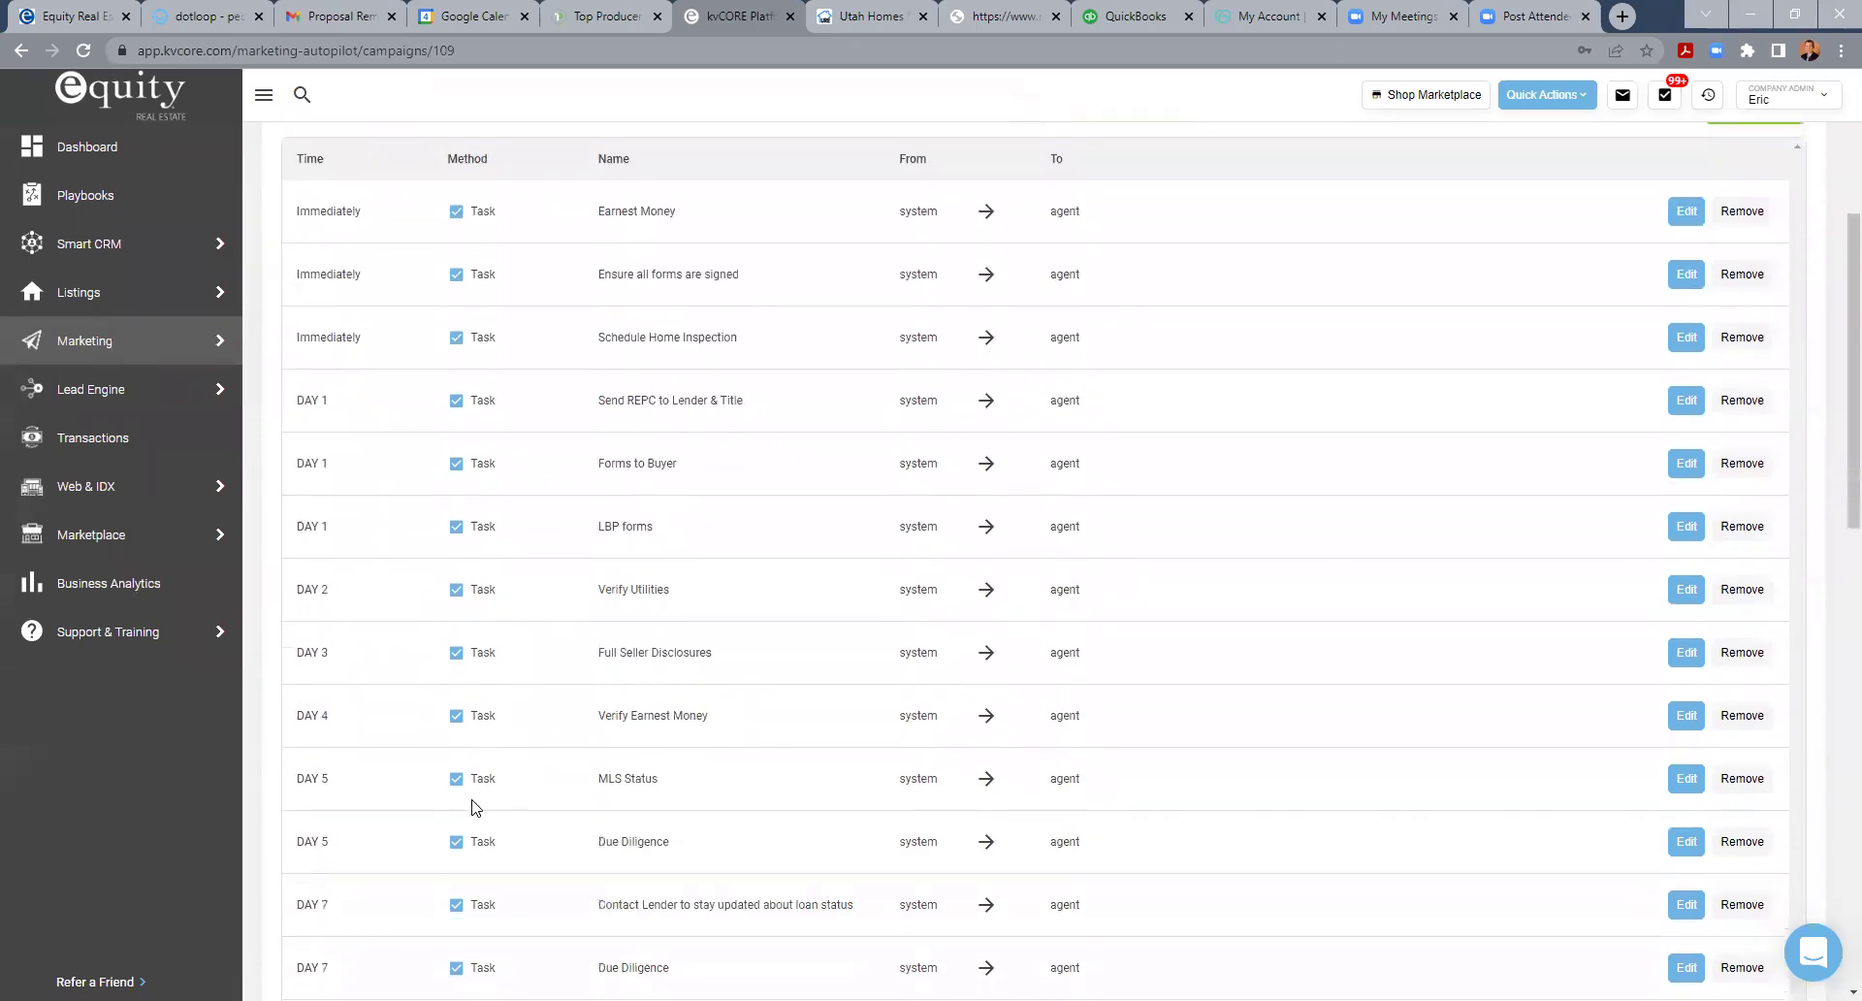
pyautogui.scroll(5, 543, 757)
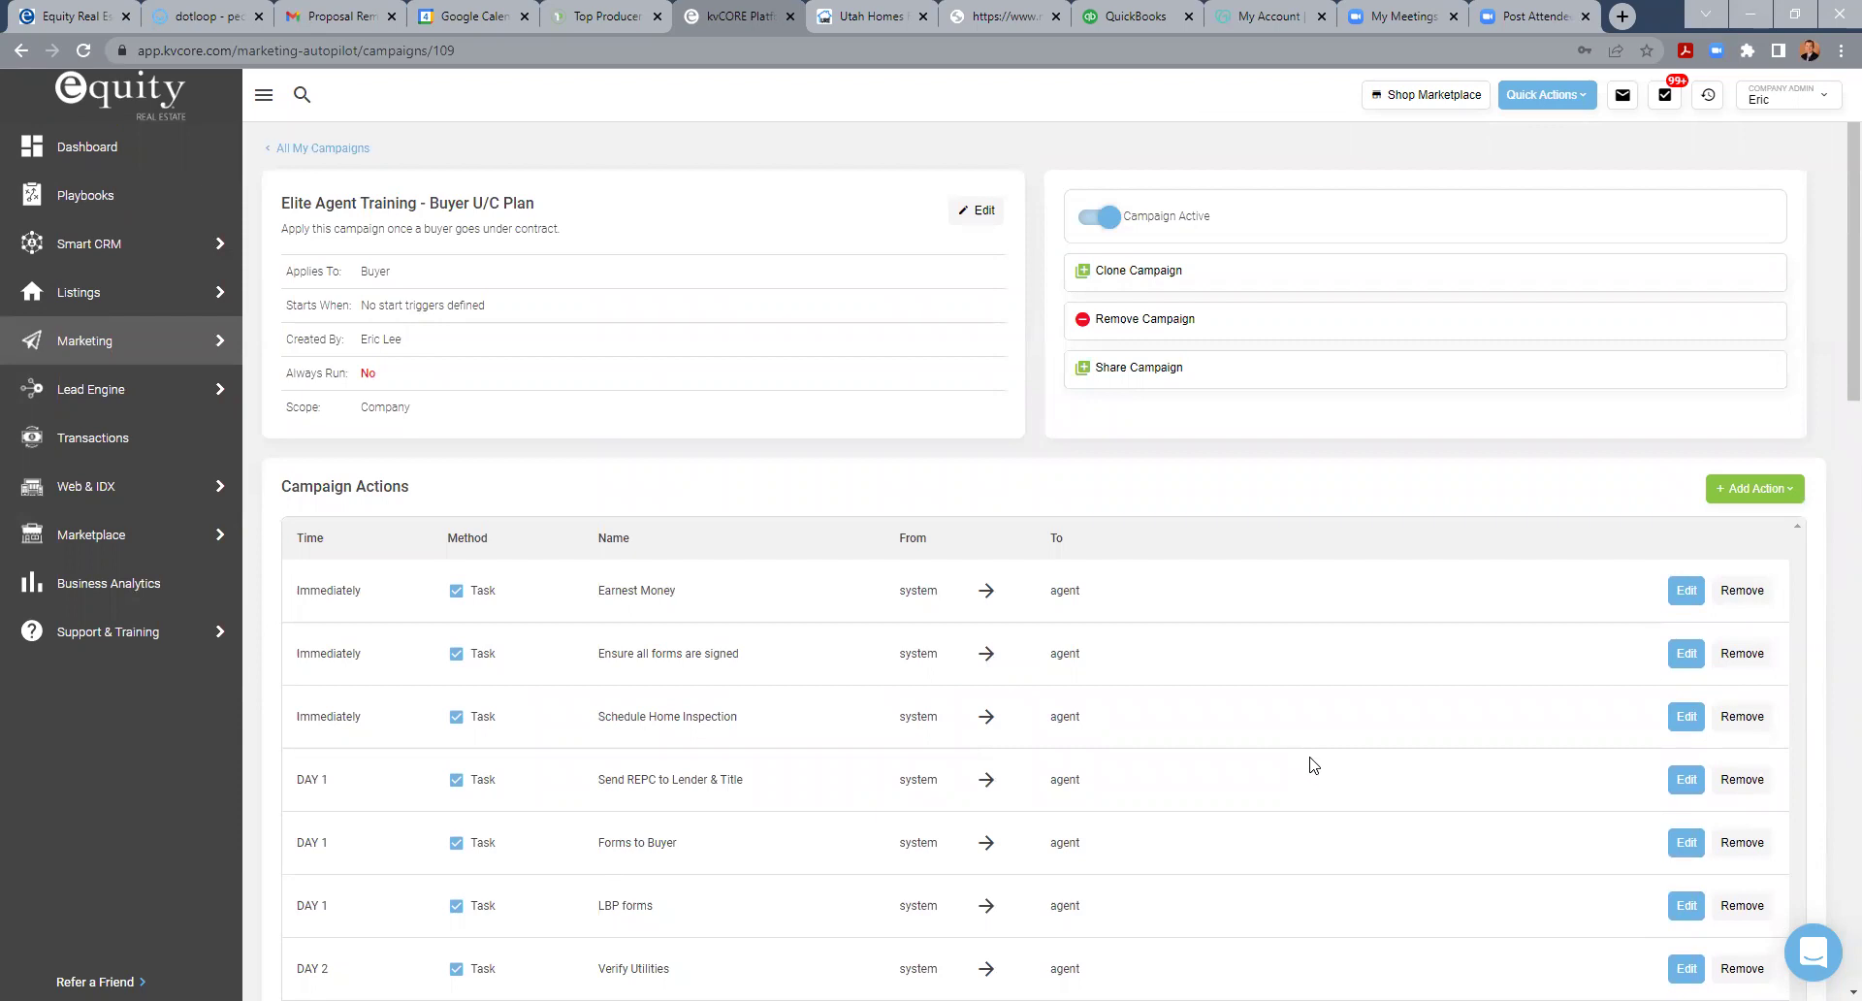
pyautogui.scroll(-15, 1313, 765)
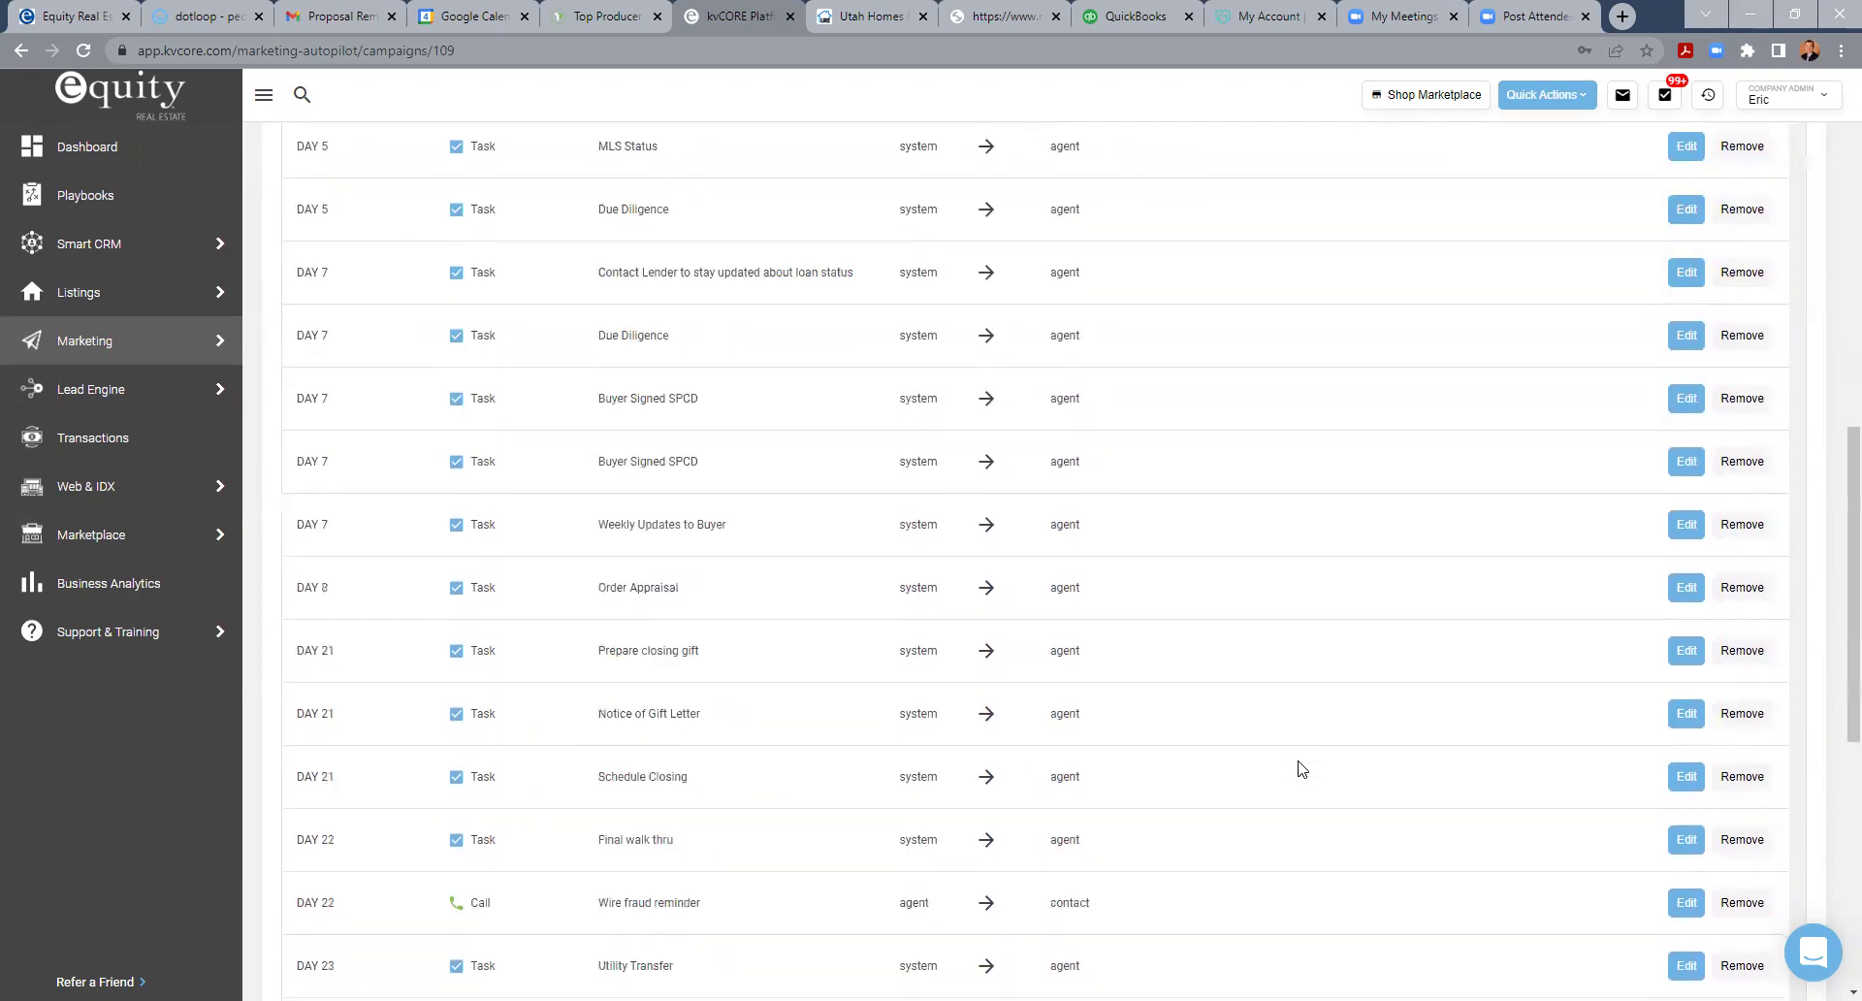
pyautogui.scroll(-5, 1302, 769)
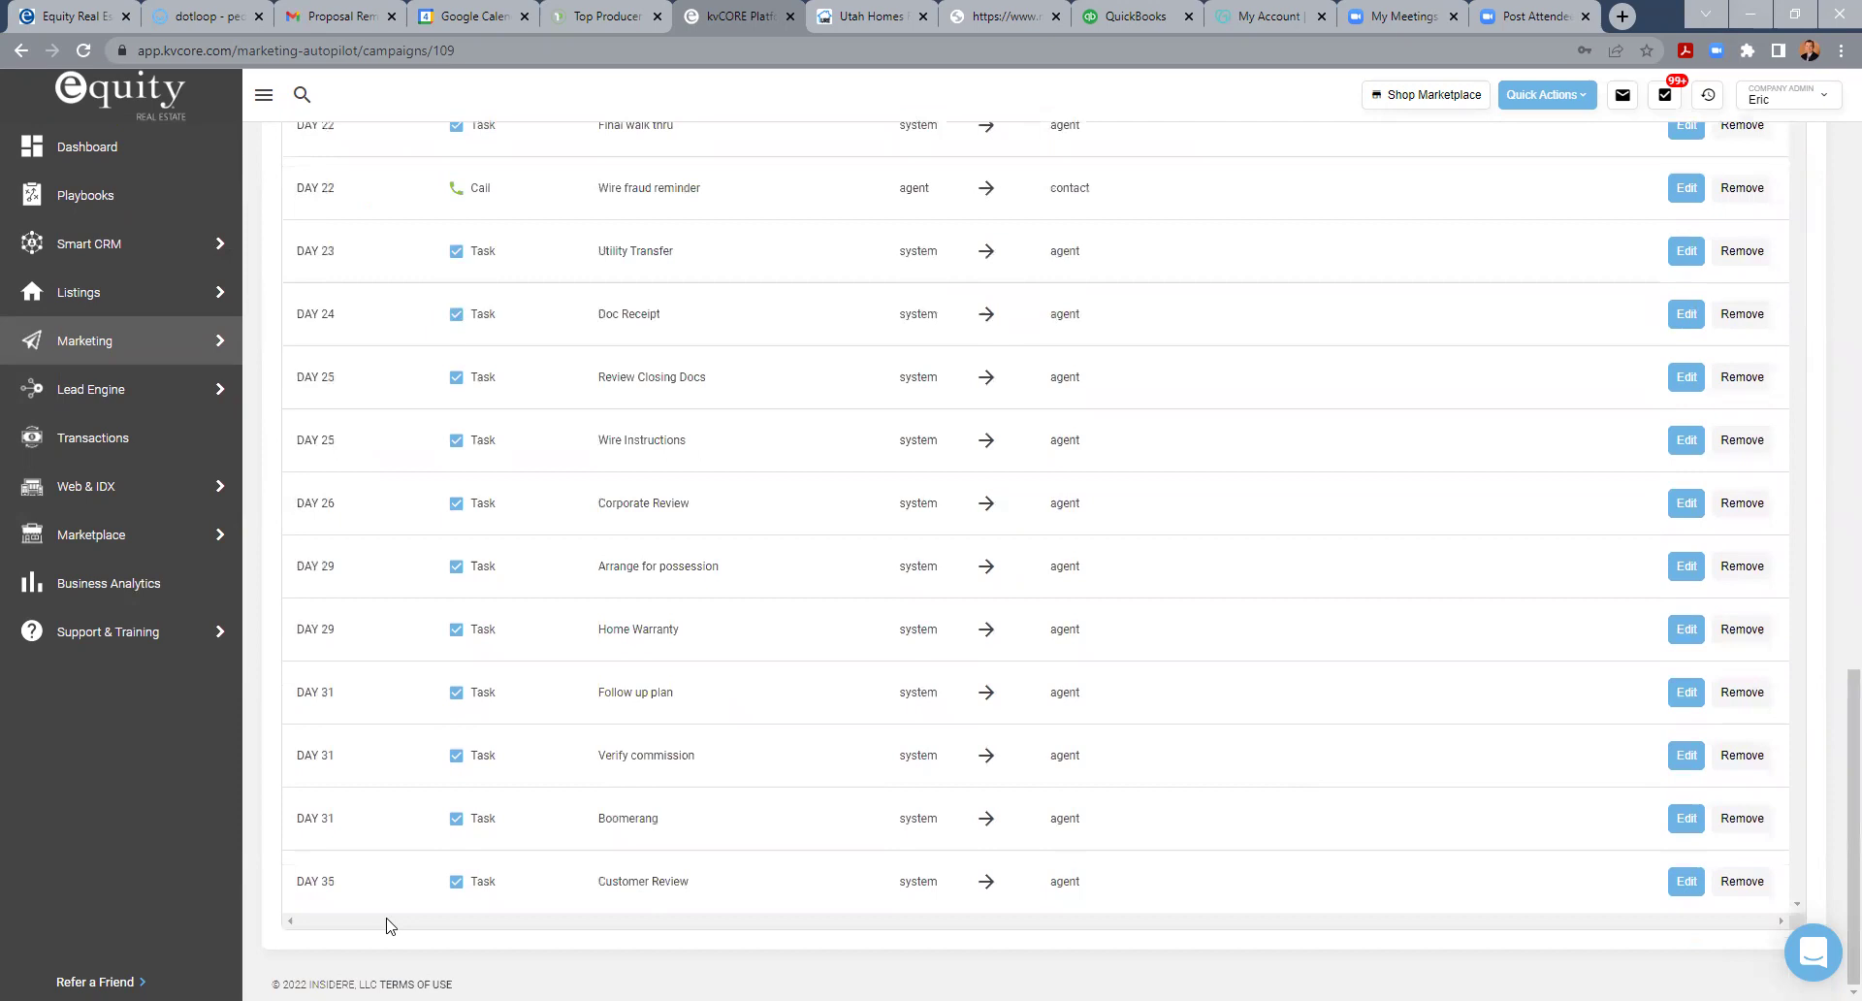
pyautogui.scroll(3, 621, 859)
pyautogui.scroll(15, 621, 853)
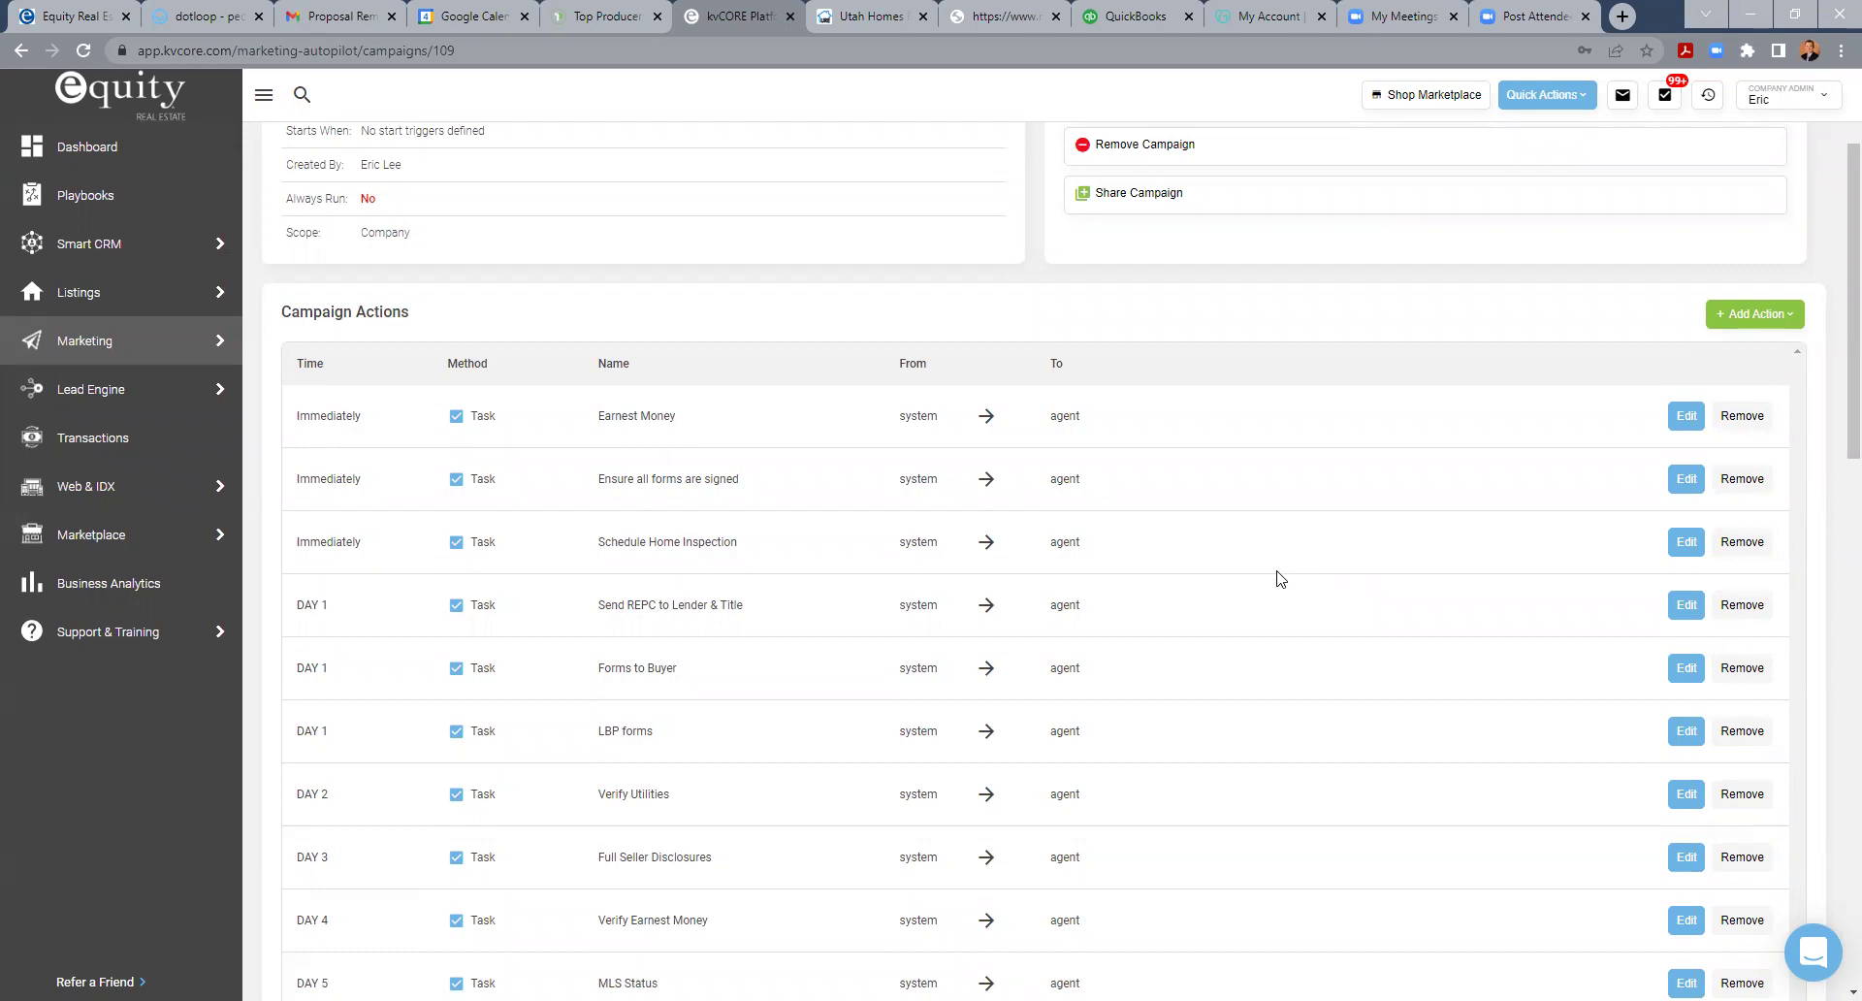
pyautogui.click(1684, 419)
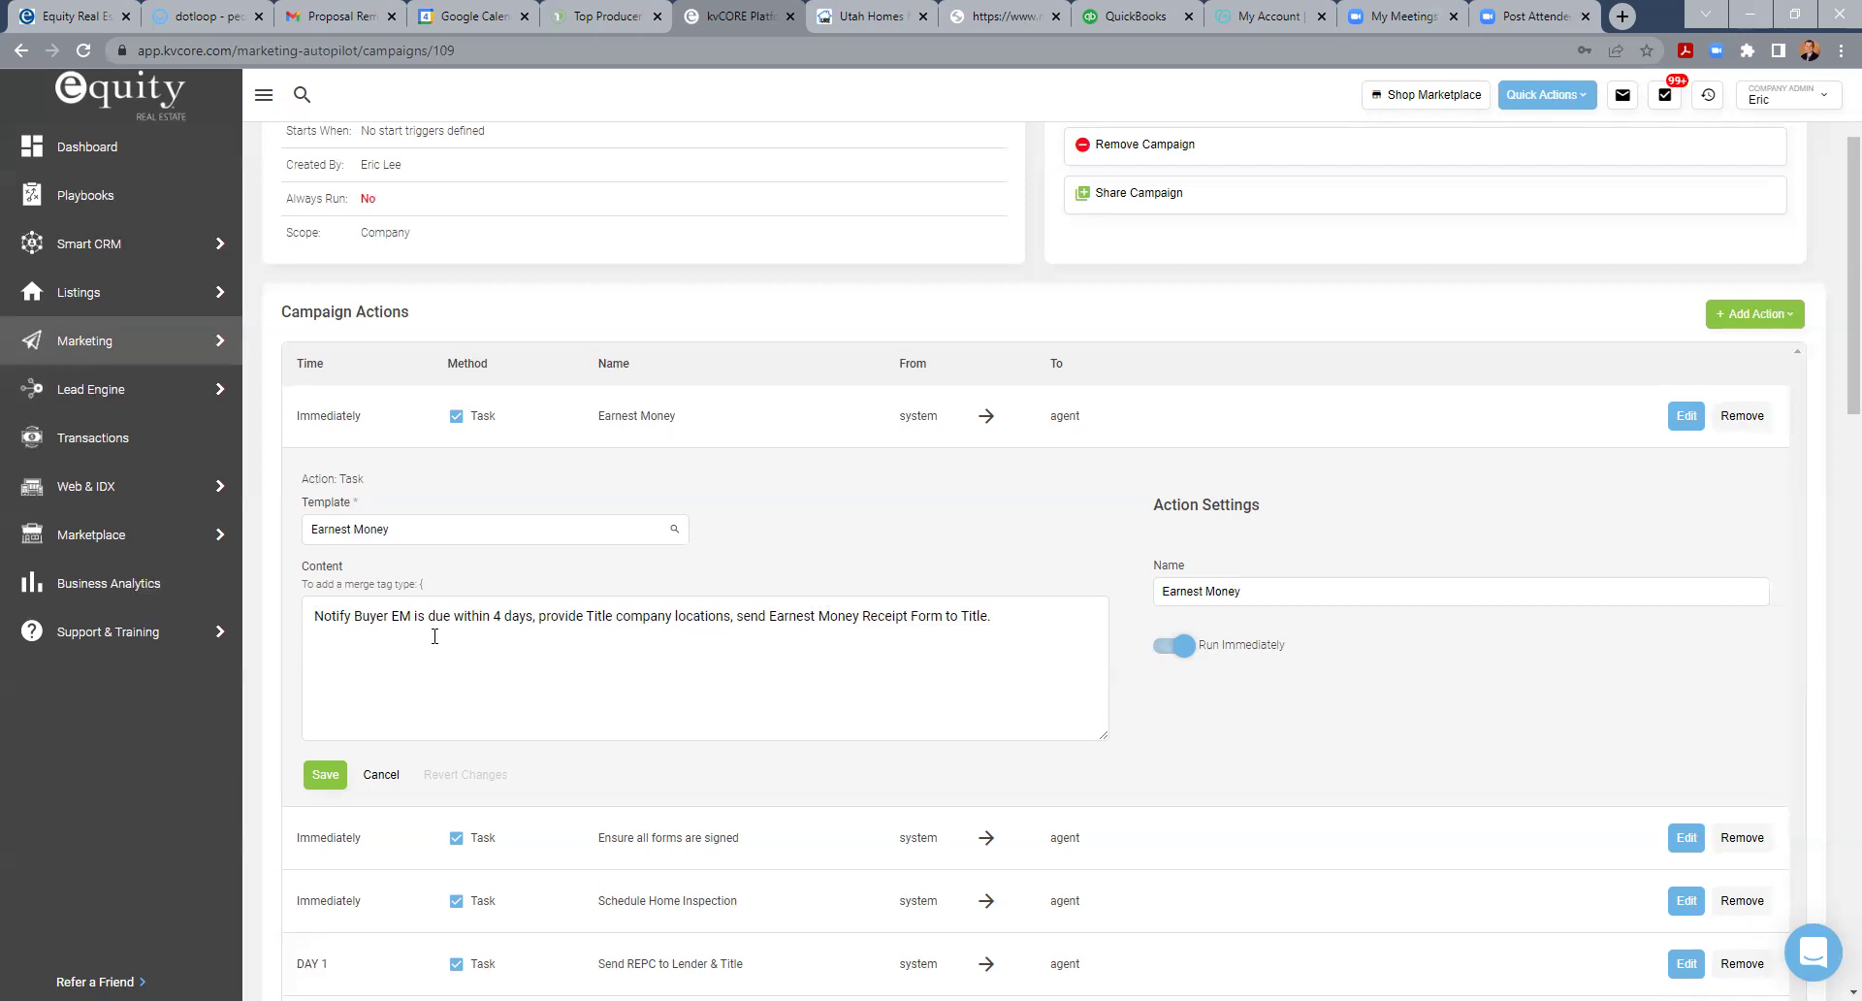
# - Review the Earnest Money task's notify-buyer instructions, then open the Add Action type list
pyautogui.scroll(2, 1343, 408)
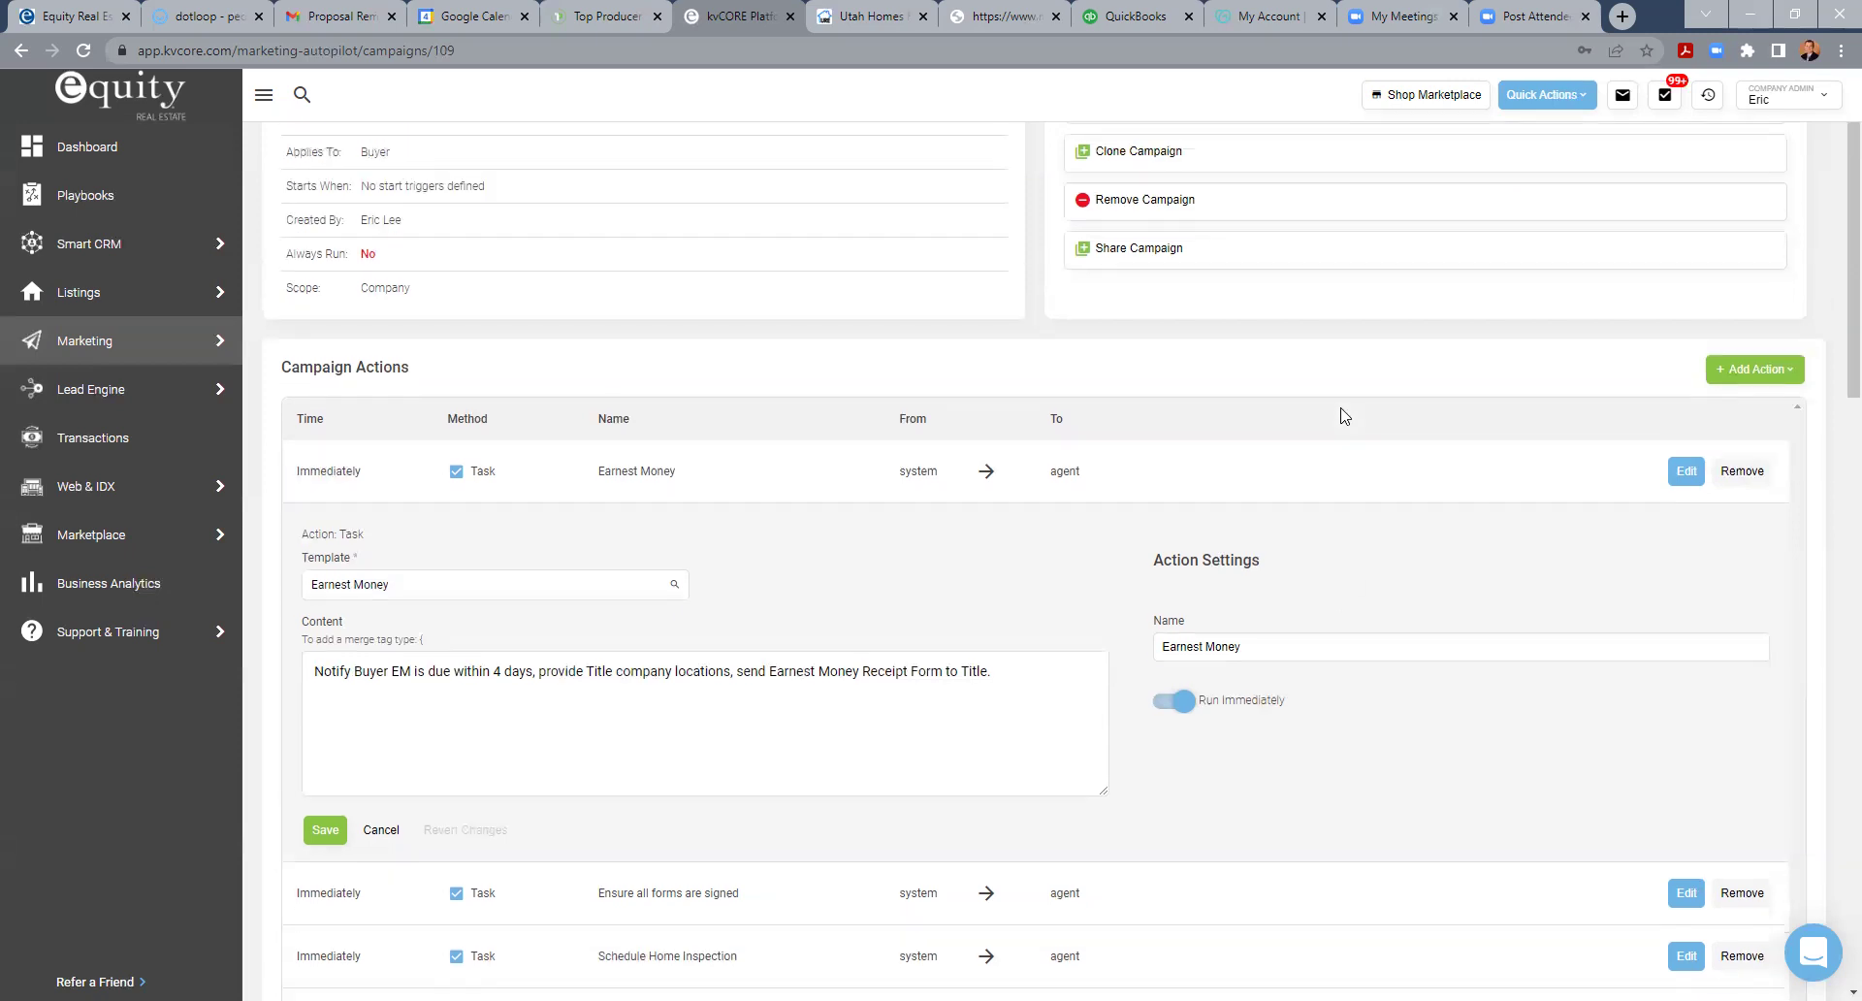
pyautogui.click(1758, 491)
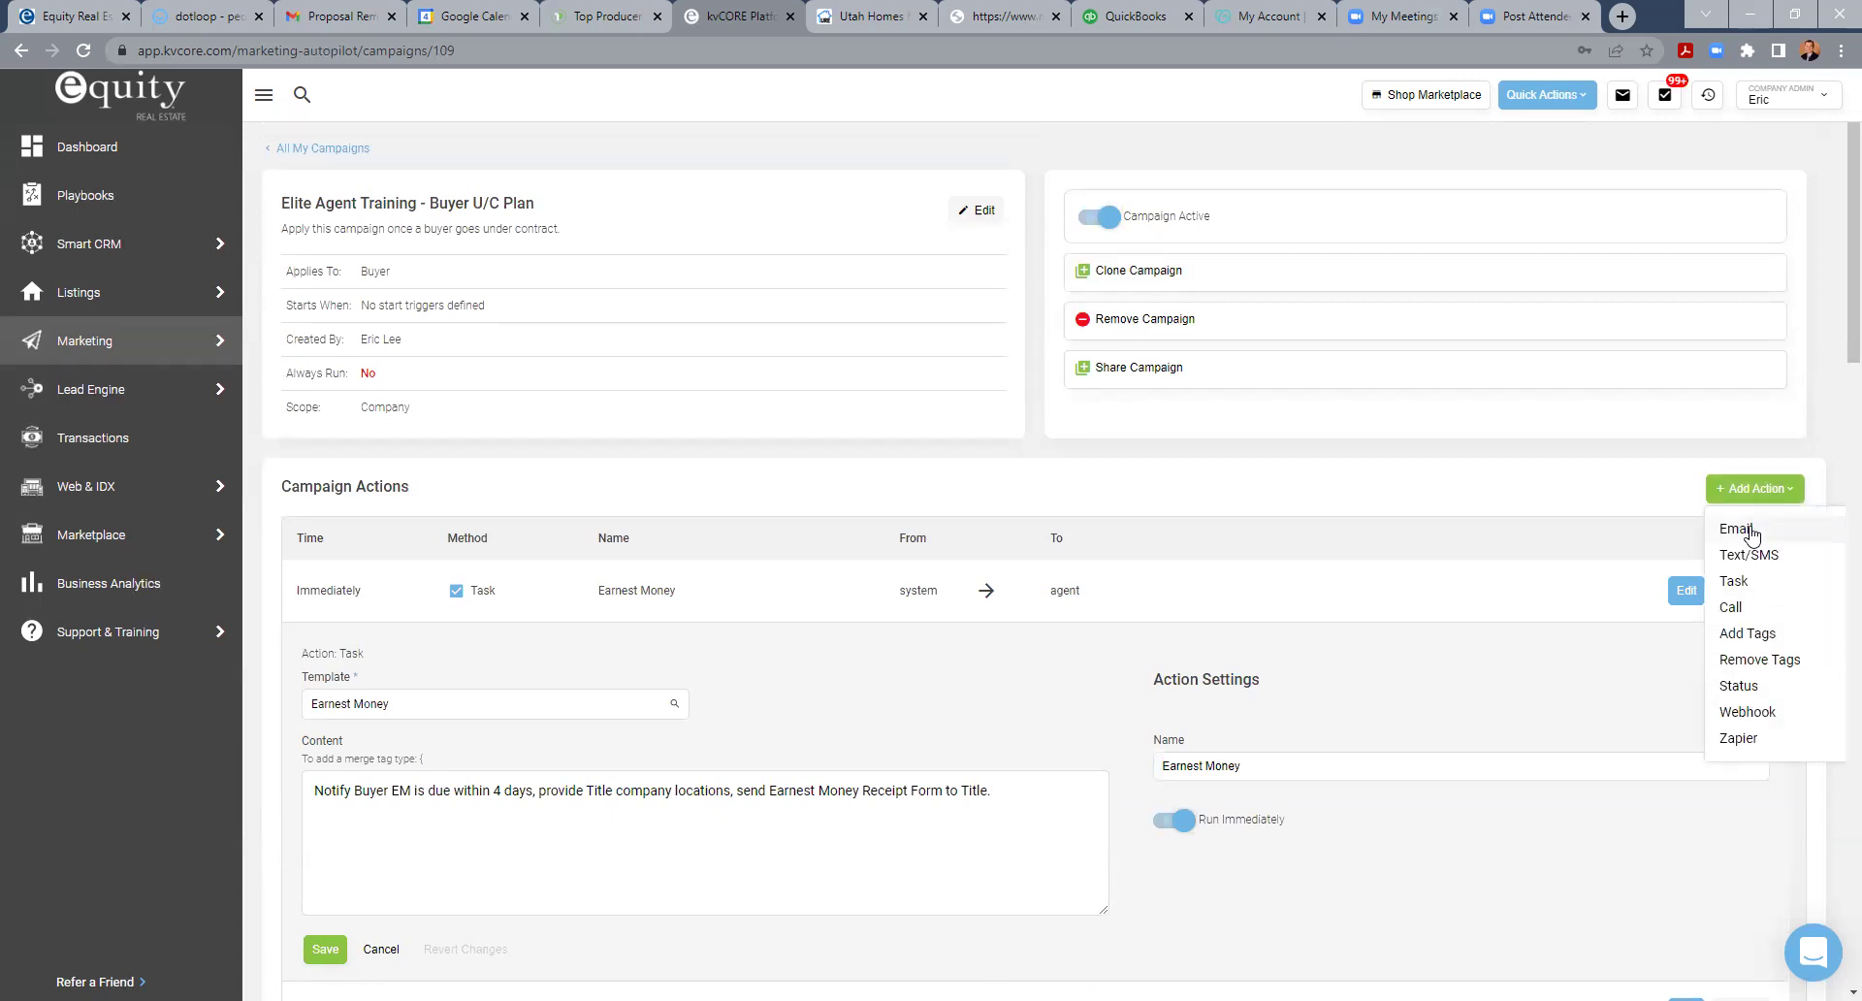
# - Start a new email action greeting the lead's first name, followed by 'Cogngatulations, we're under contract.....'
pyautogui.click(1751, 532)
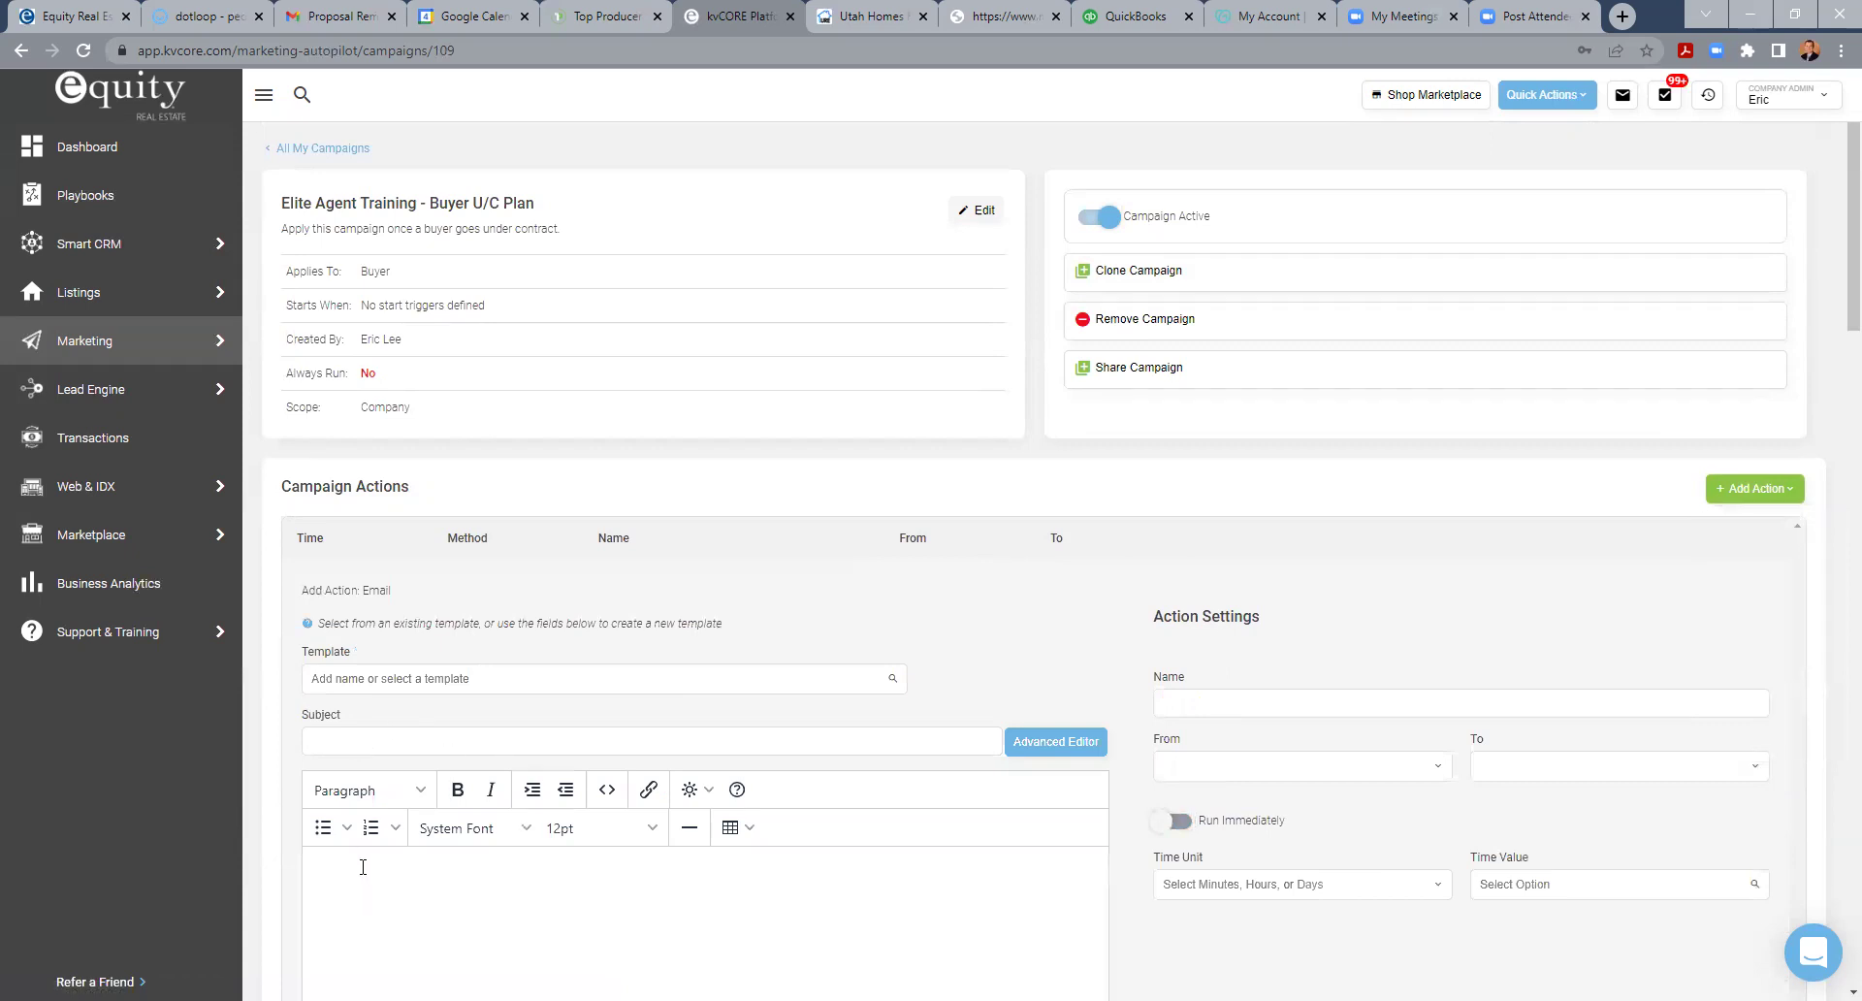
pyautogui.click(692, 790)
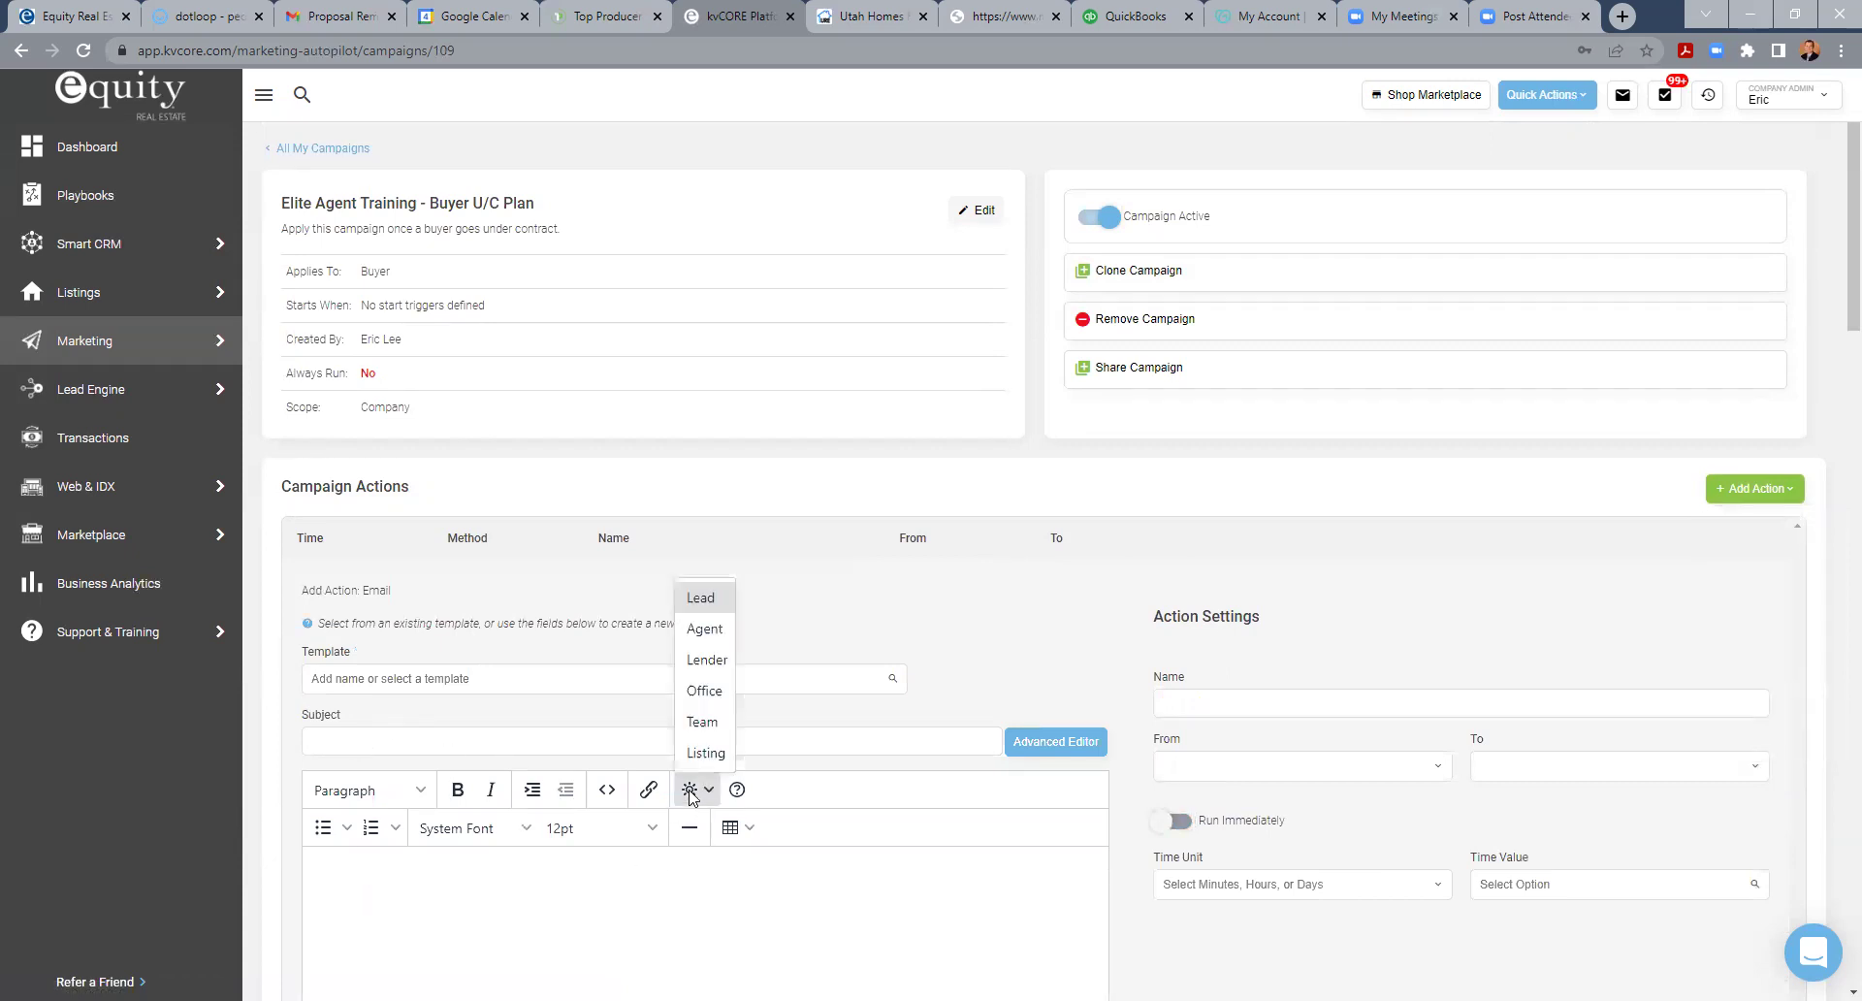
pyautogui.moveTo(698, 602)
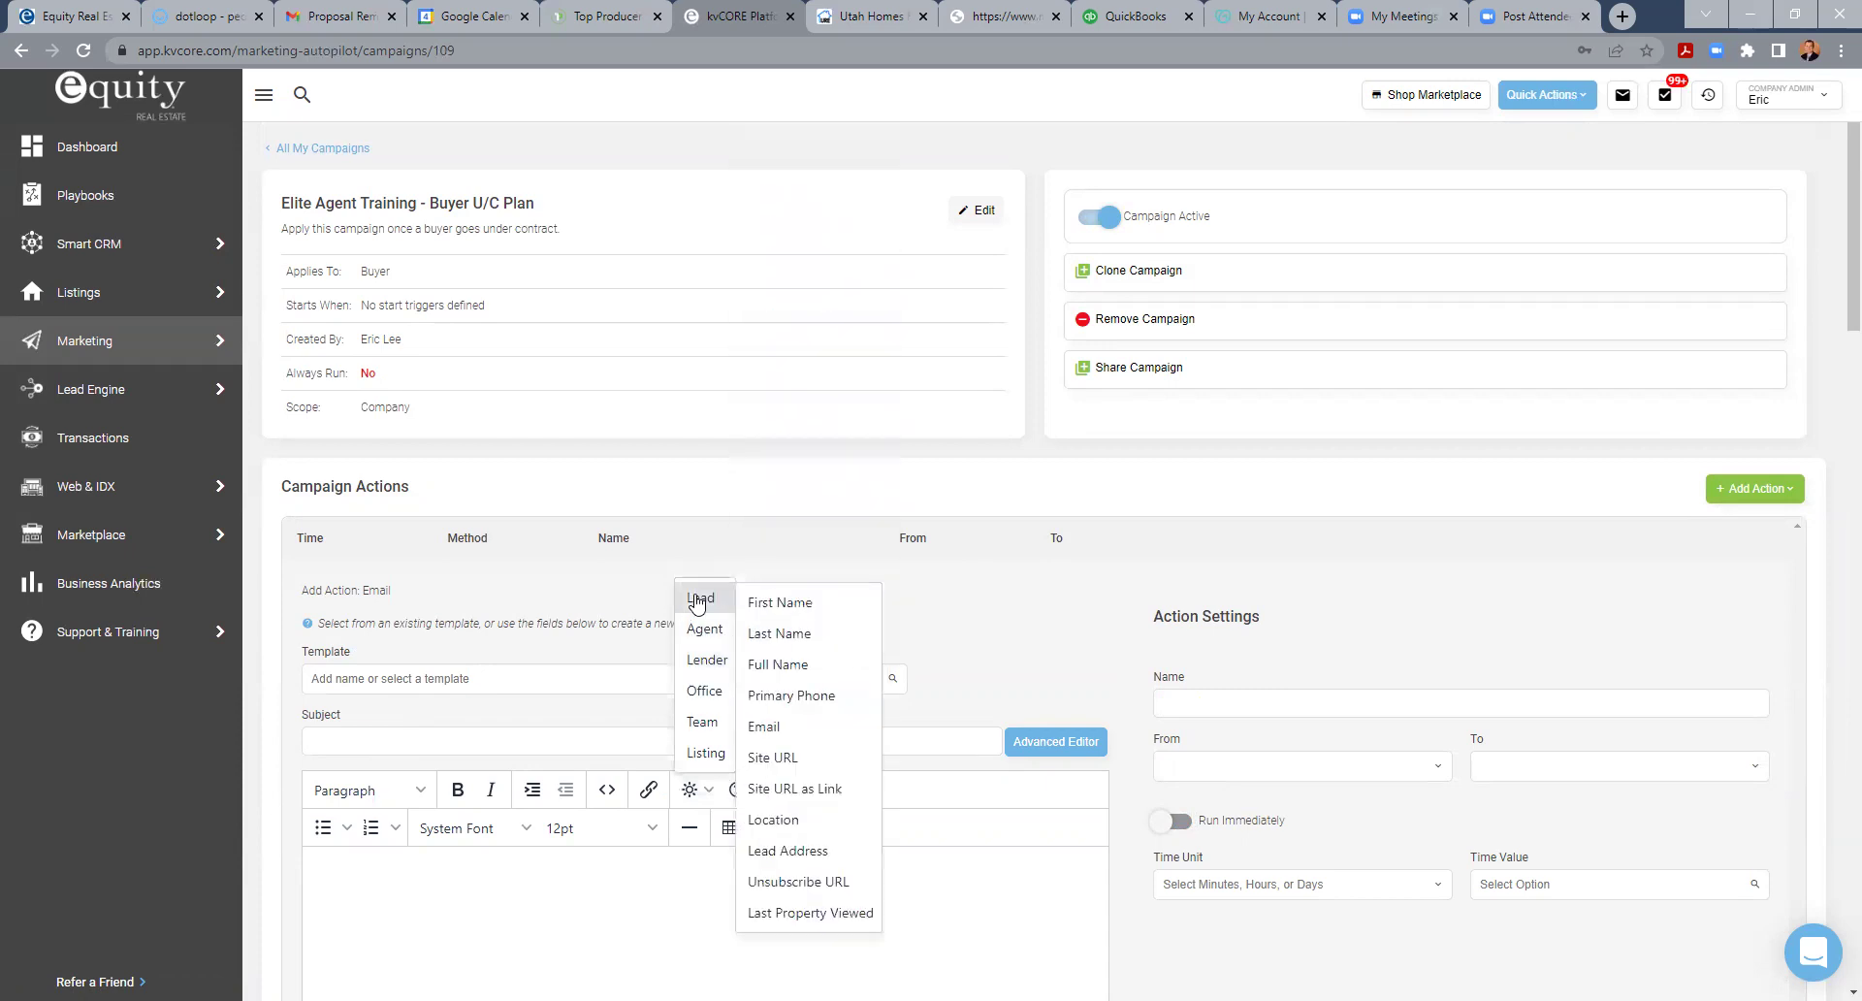
pyautogui.click(815, 603)
pyautogui.write(',')
pyautogui.press('Return')
pyautogui.write('Cogn')
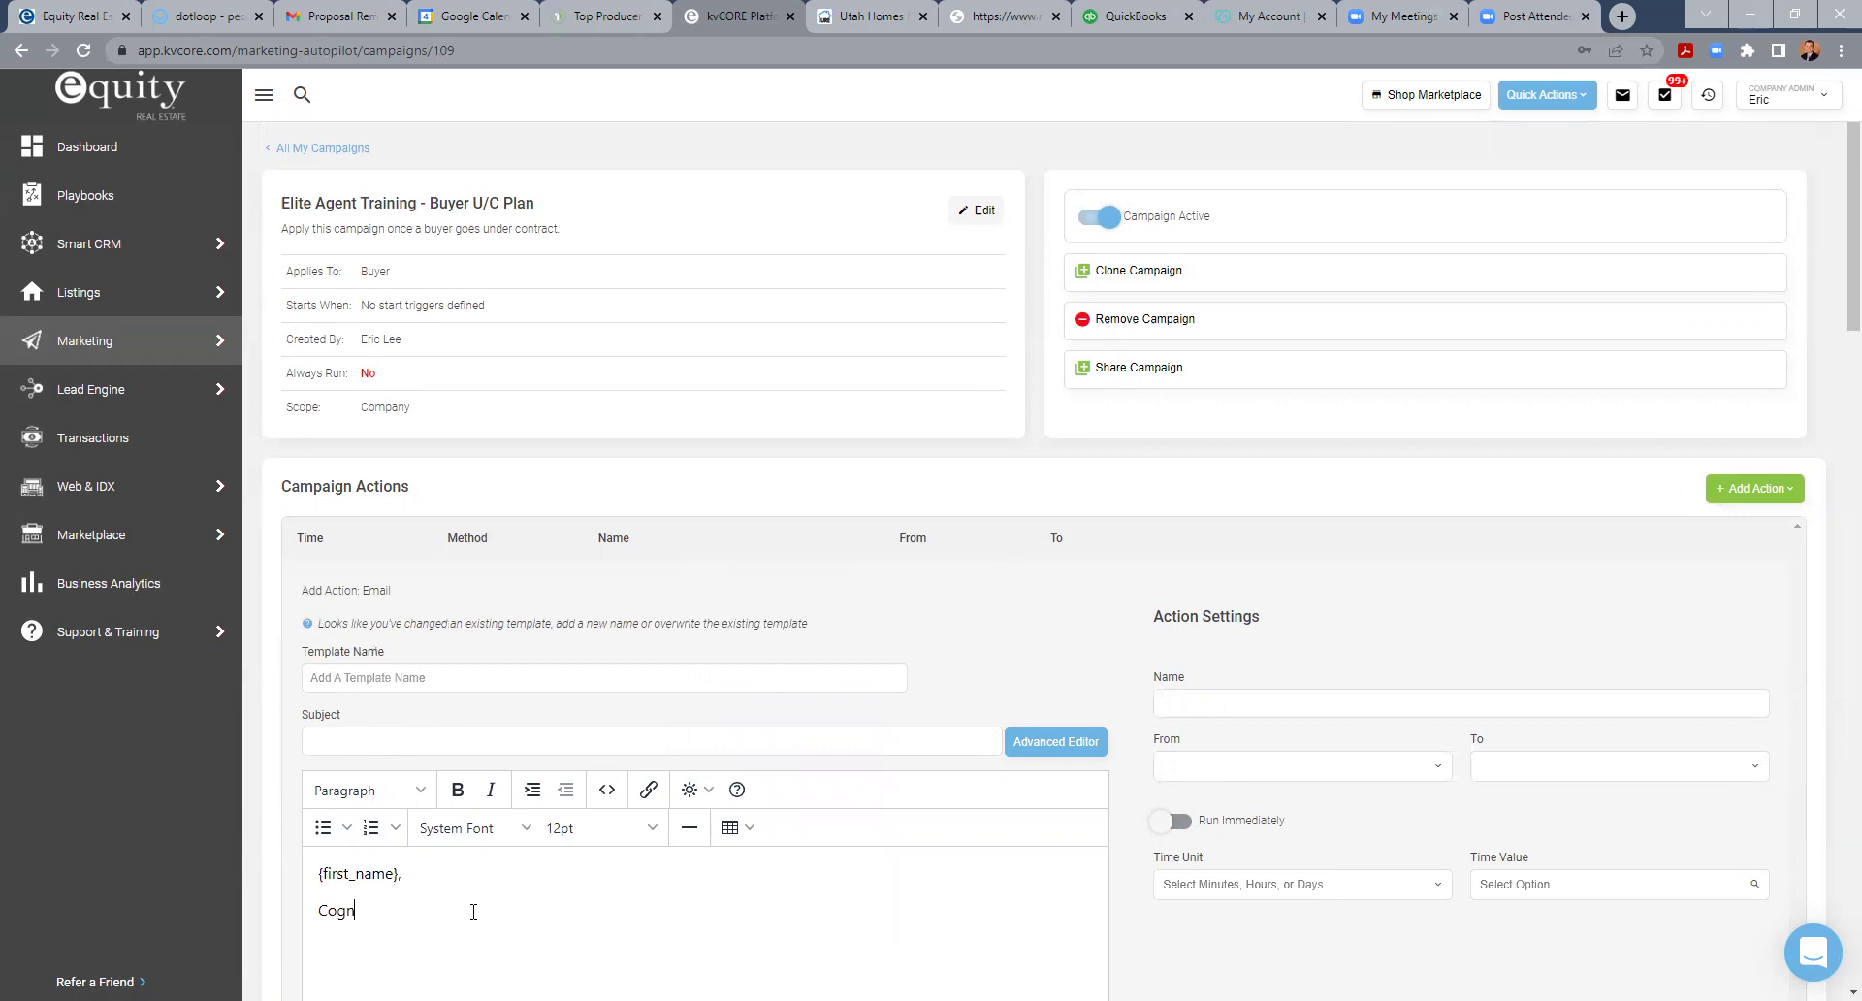
pyautogui.write("gatulations, we're under contract.....")
# - Set the email to send from the agent, then discard the unsaved draft
pyautogui.scroll(-2, 678, 782)
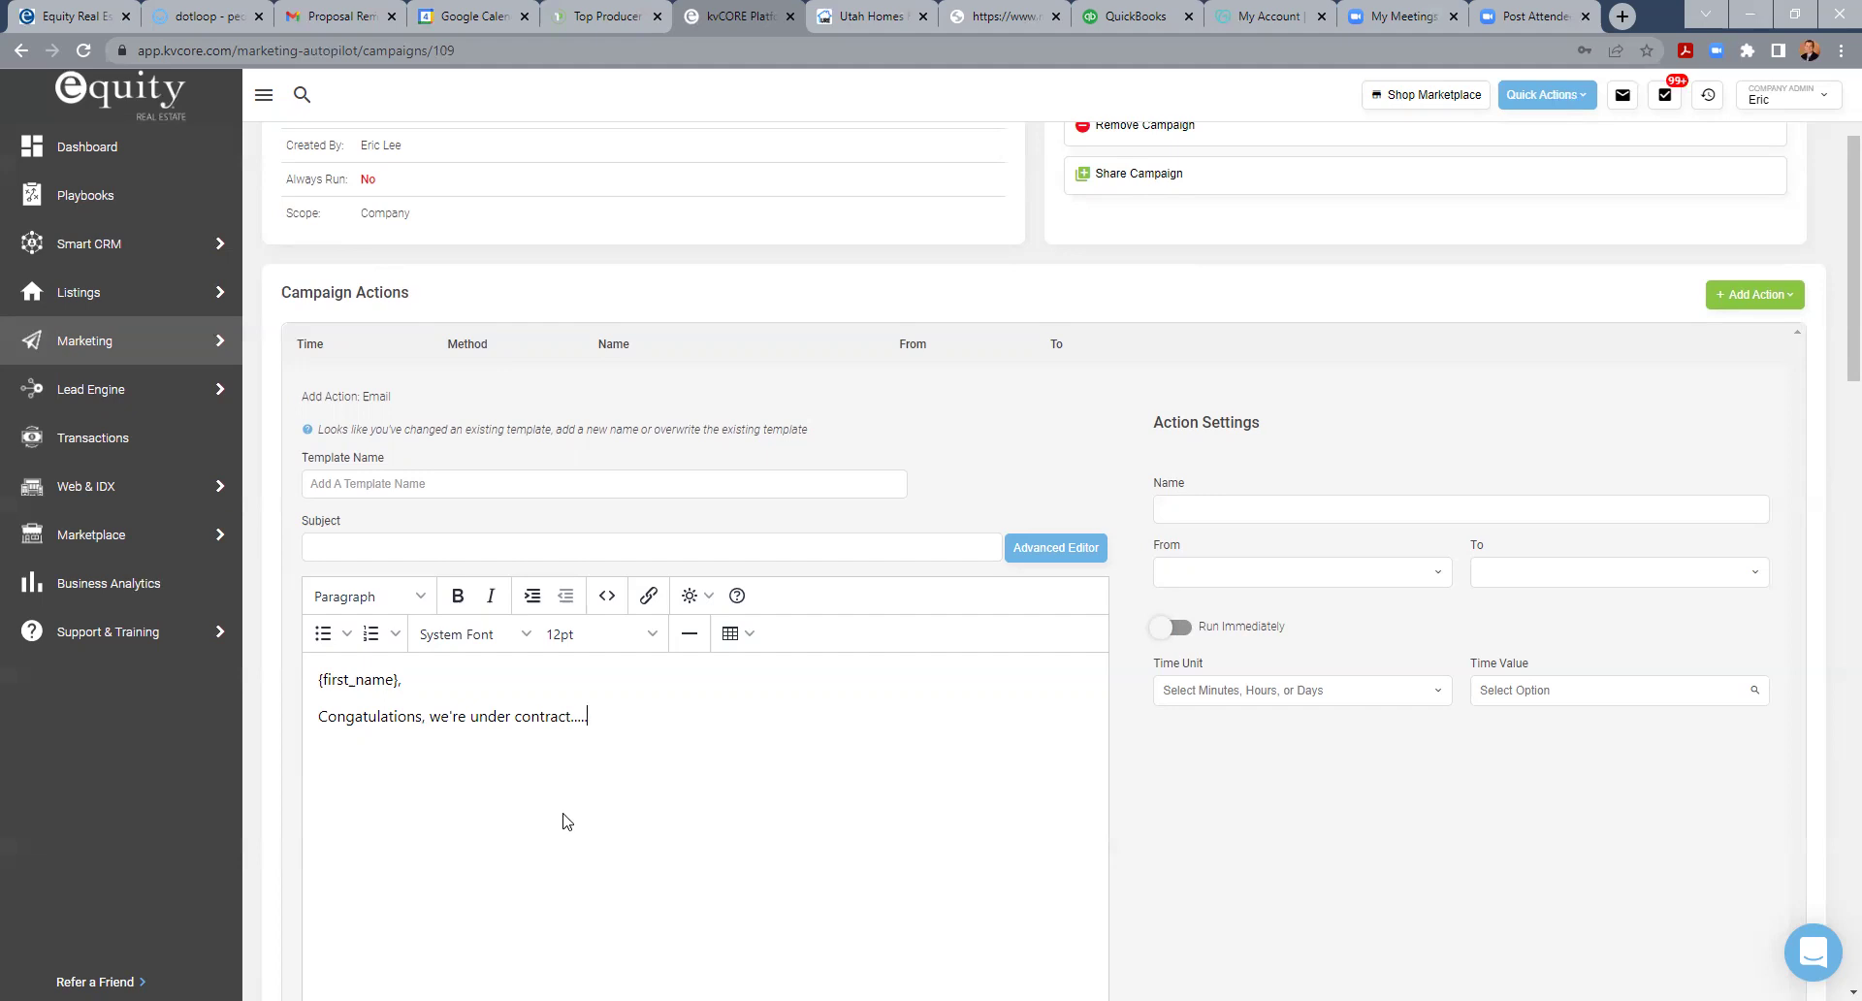
pyautogui.click(1255, 572)
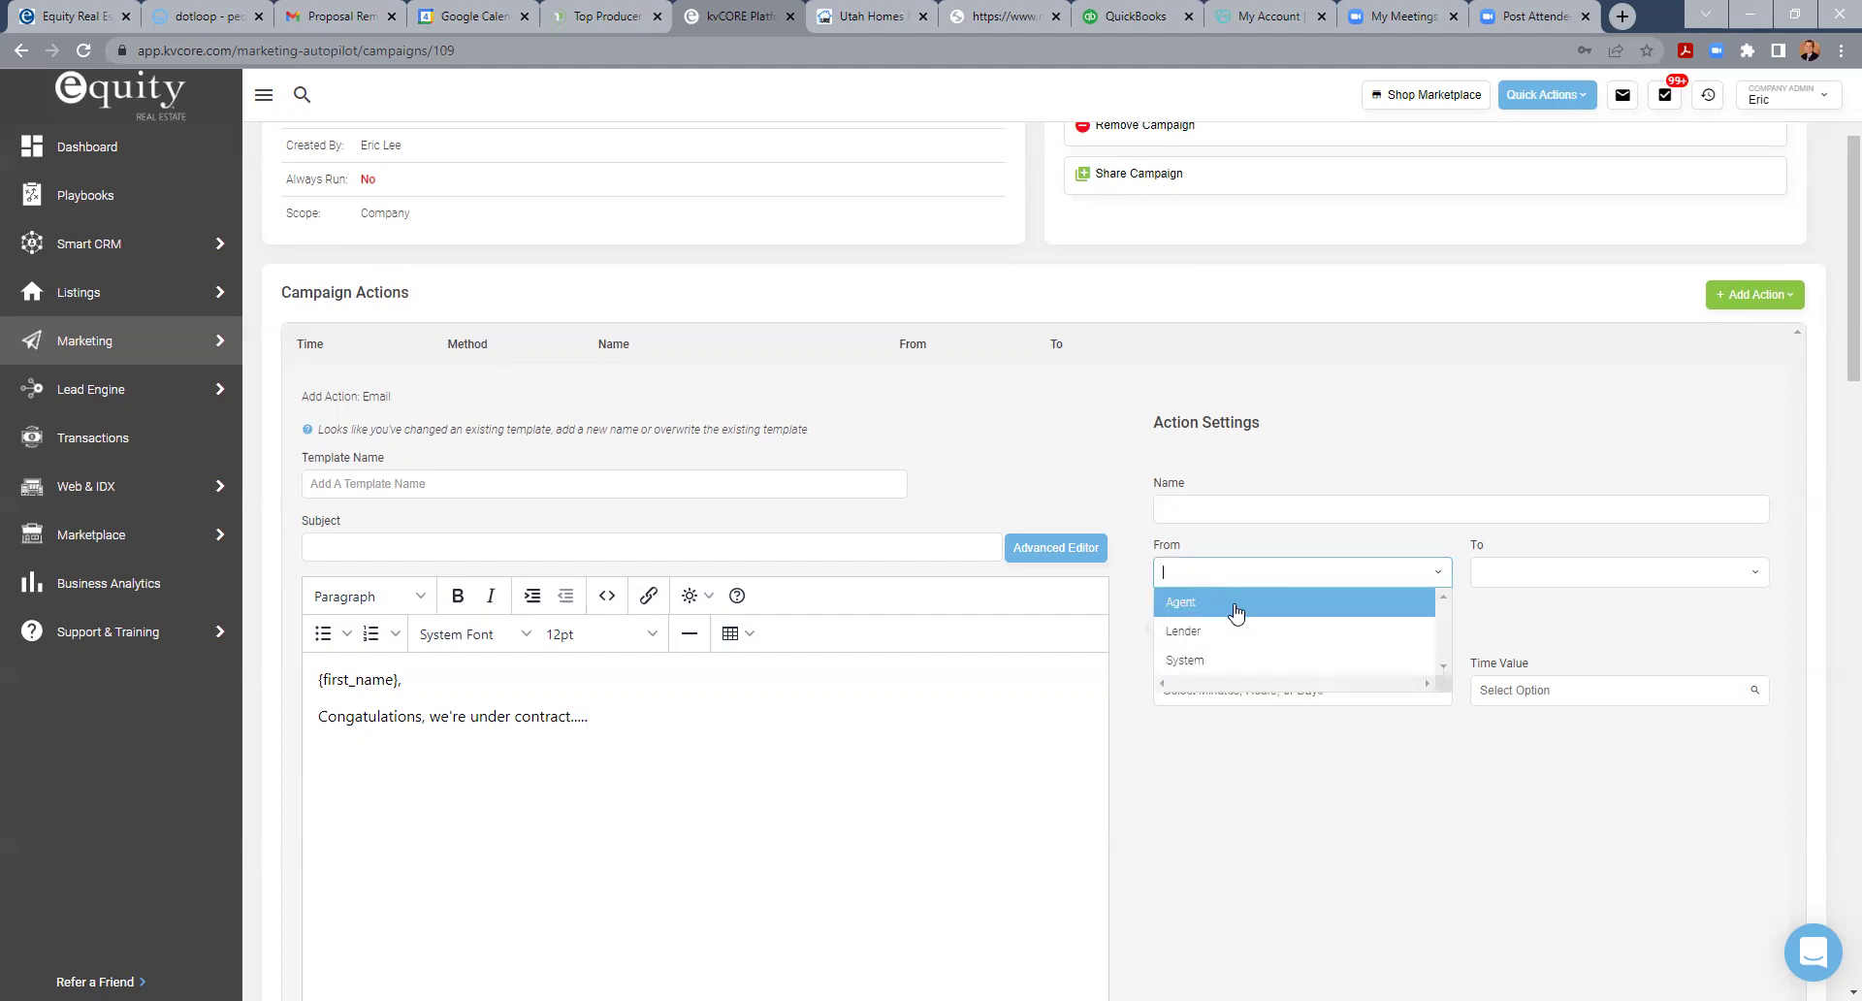
pyautogui.click(1236, 605)
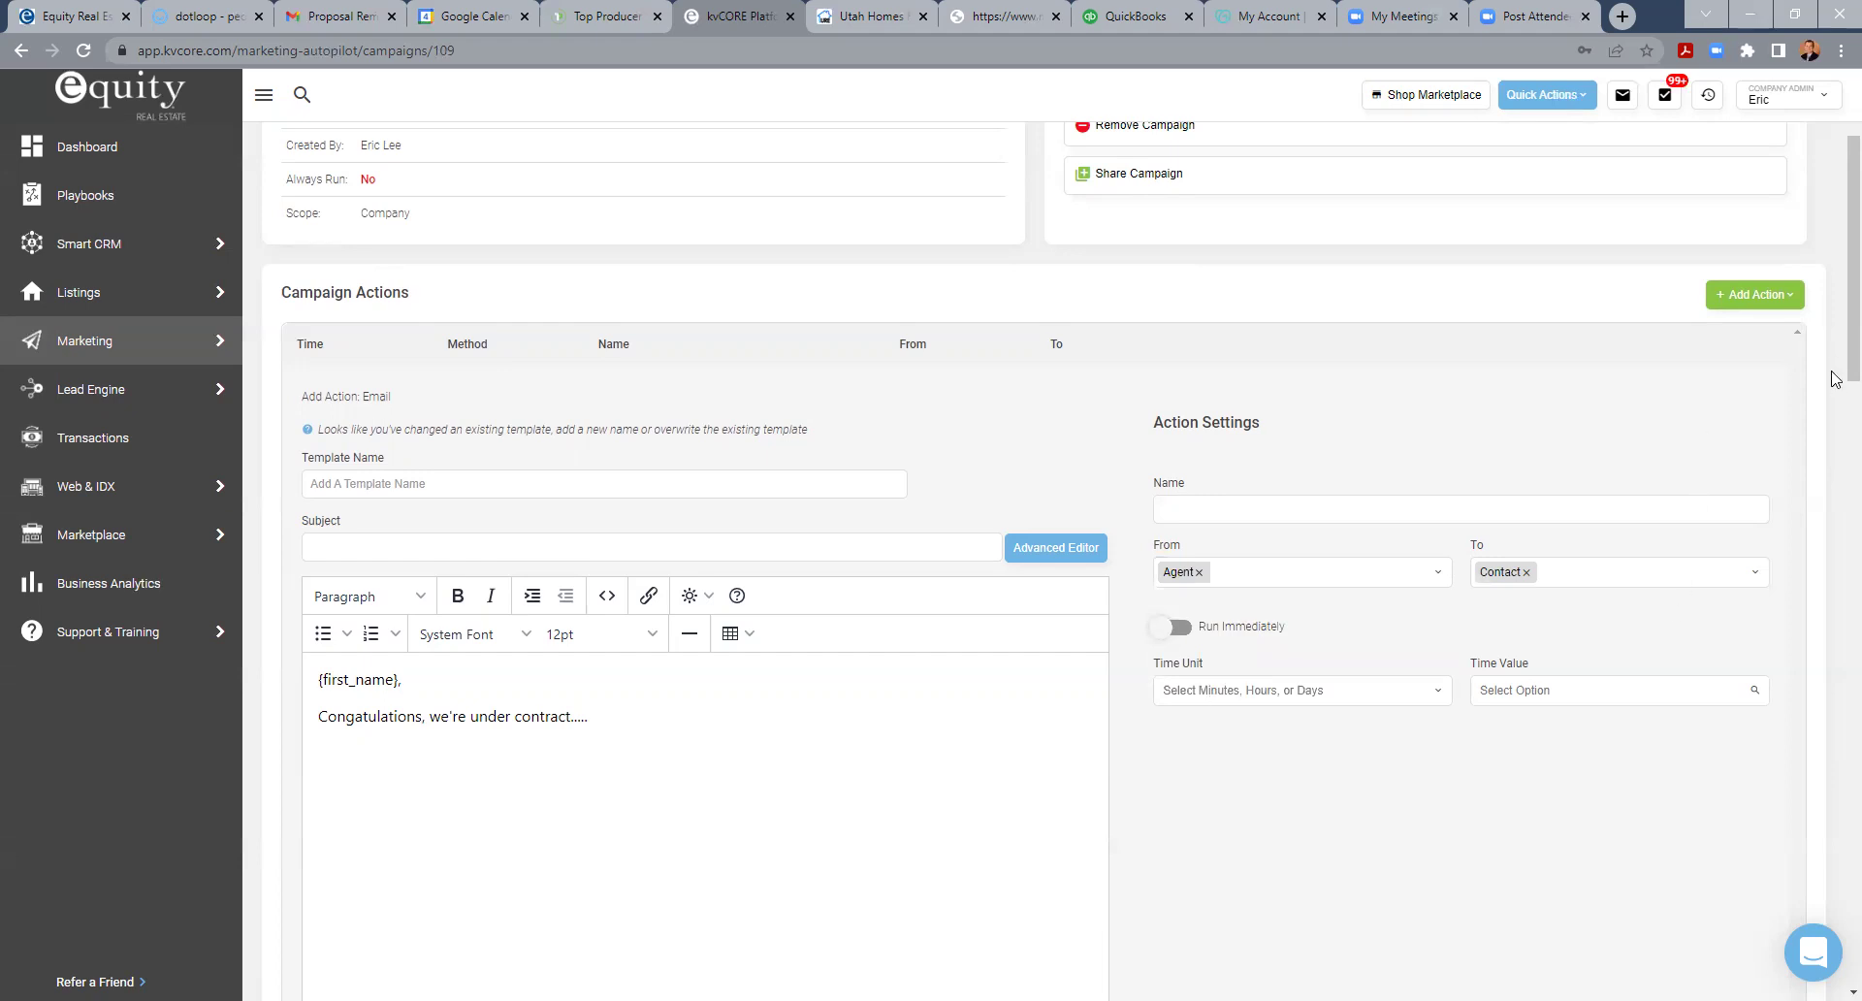
pyautogui.moveTo(1846, 377); pyautogui.dragTo(1834, 532)
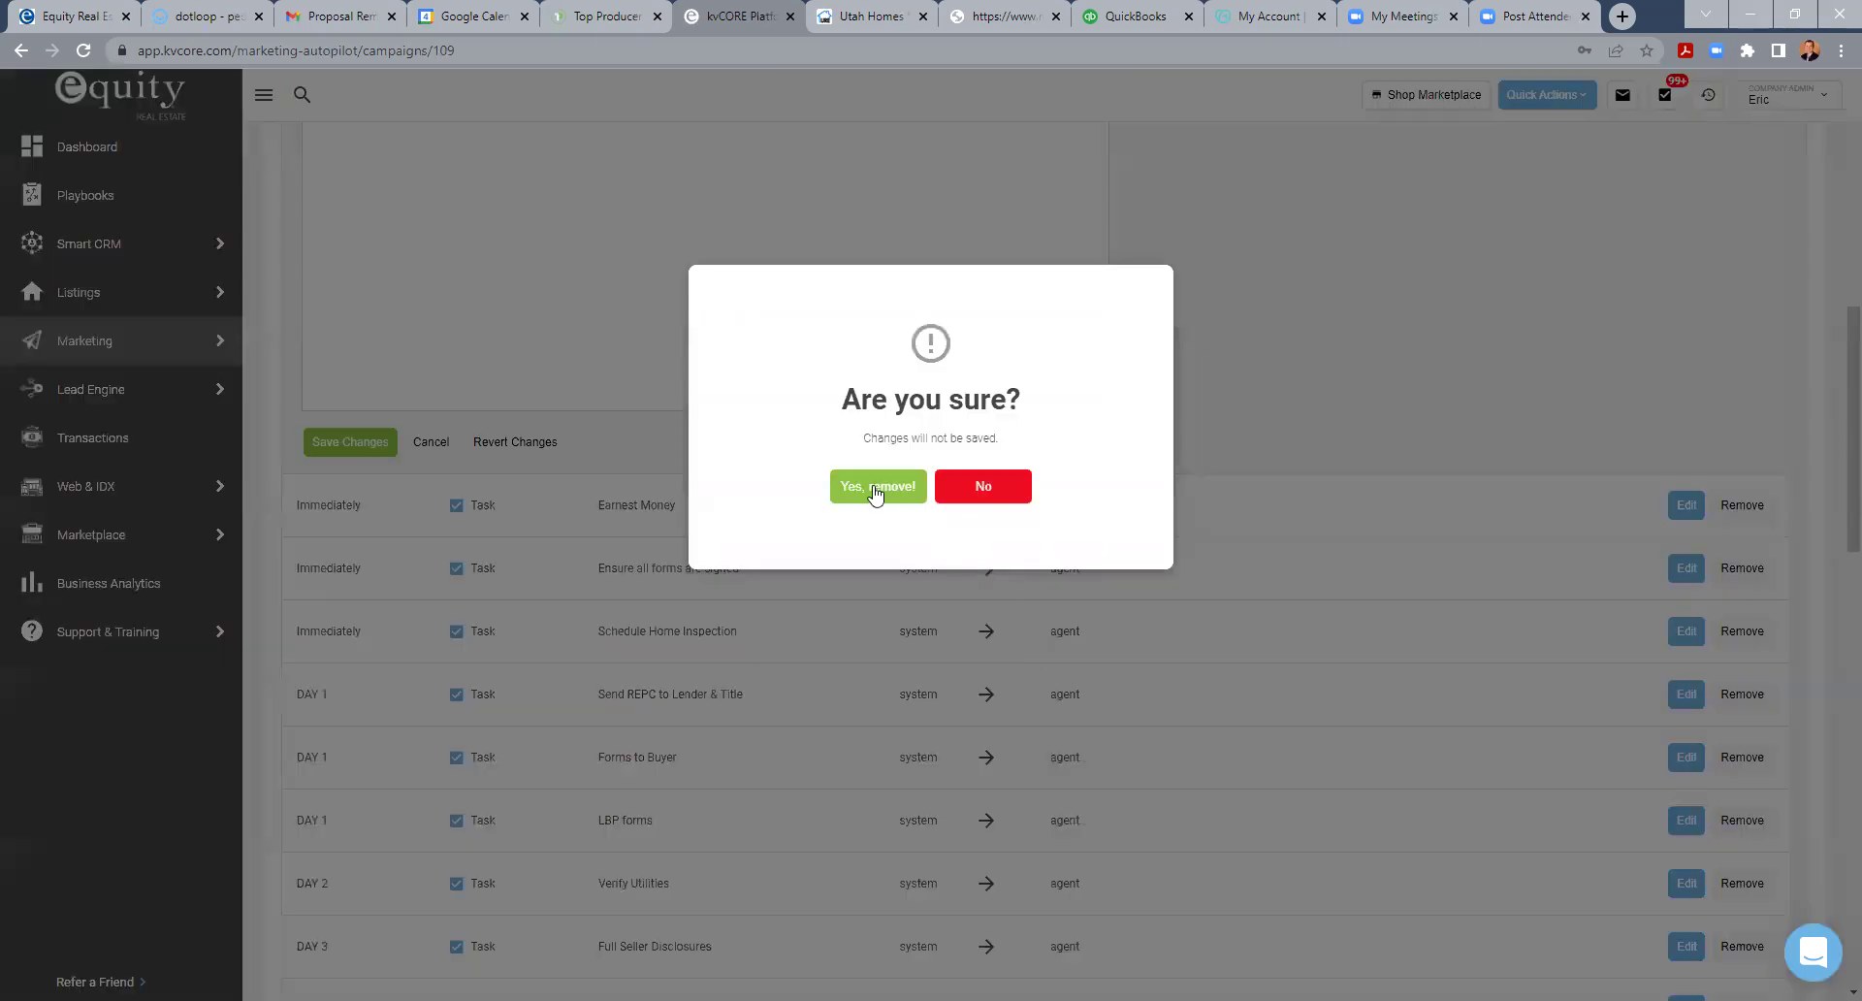
pyautogui.click(875, 488)
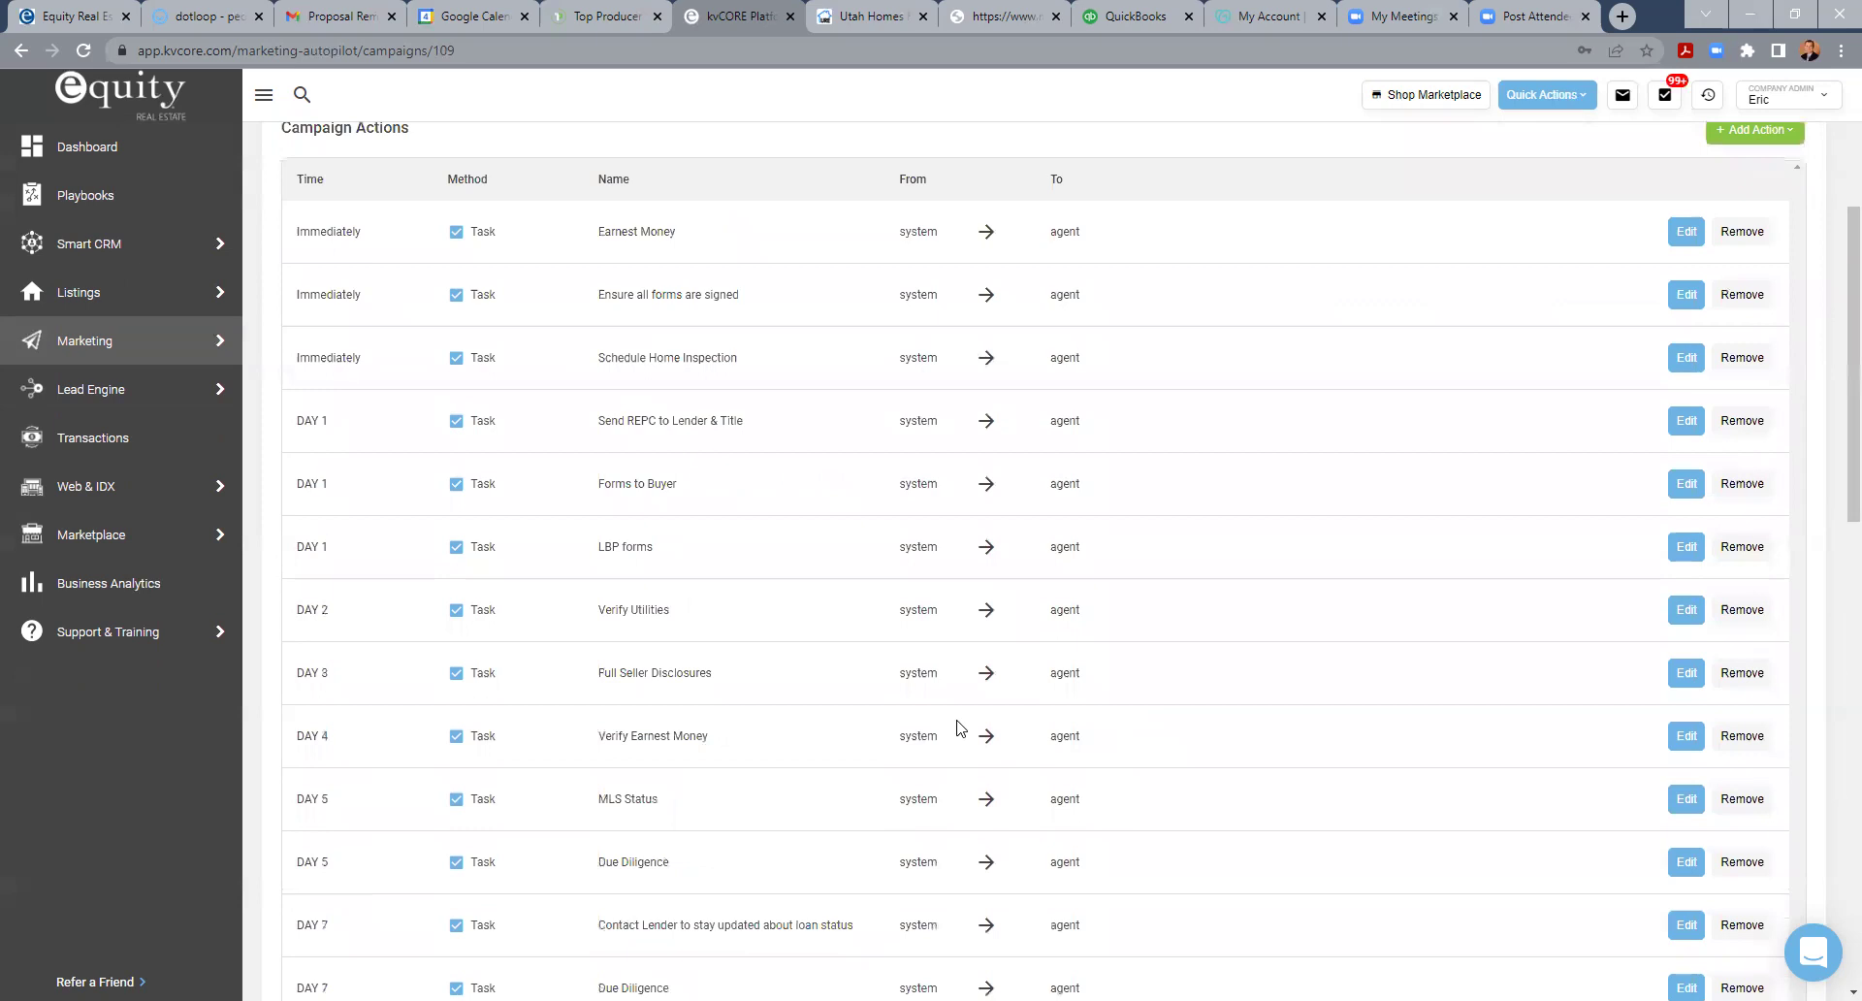
pyautogui.scroll(2, 960, 727)
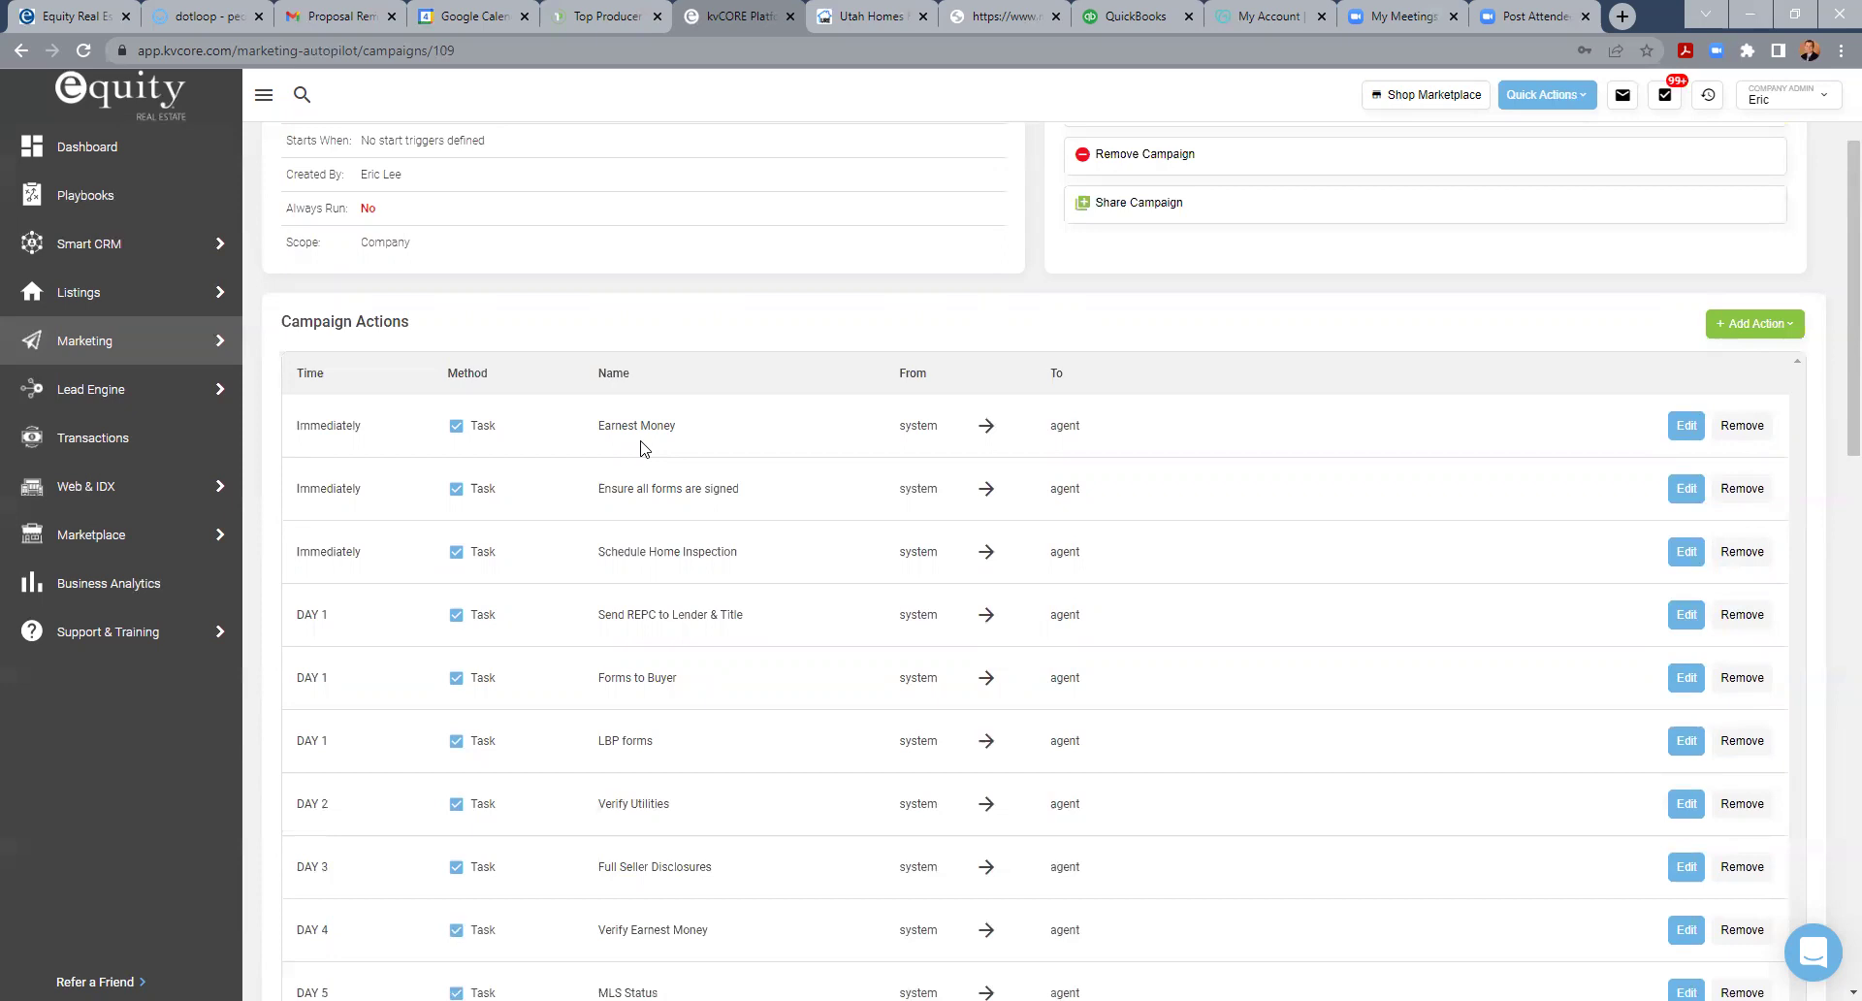
pyautogui.scroll(-5, 603, 467)
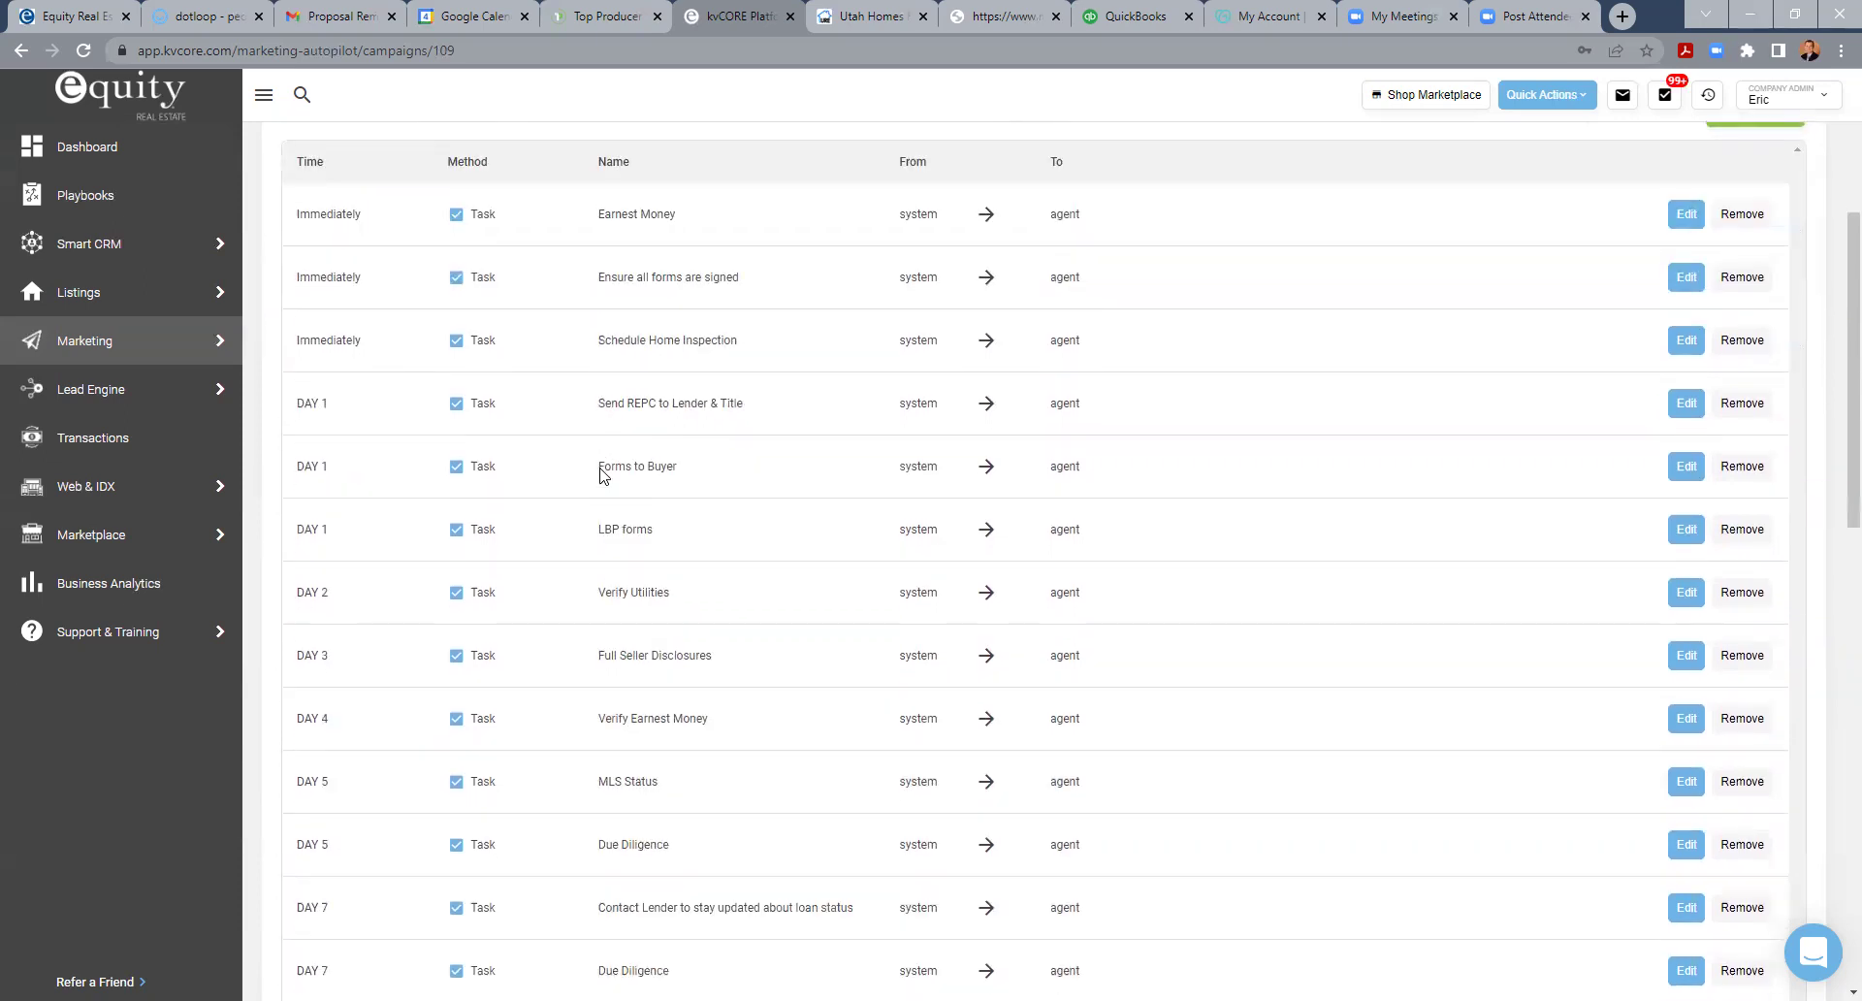
pyautogui.scroll(3, 604, 482)
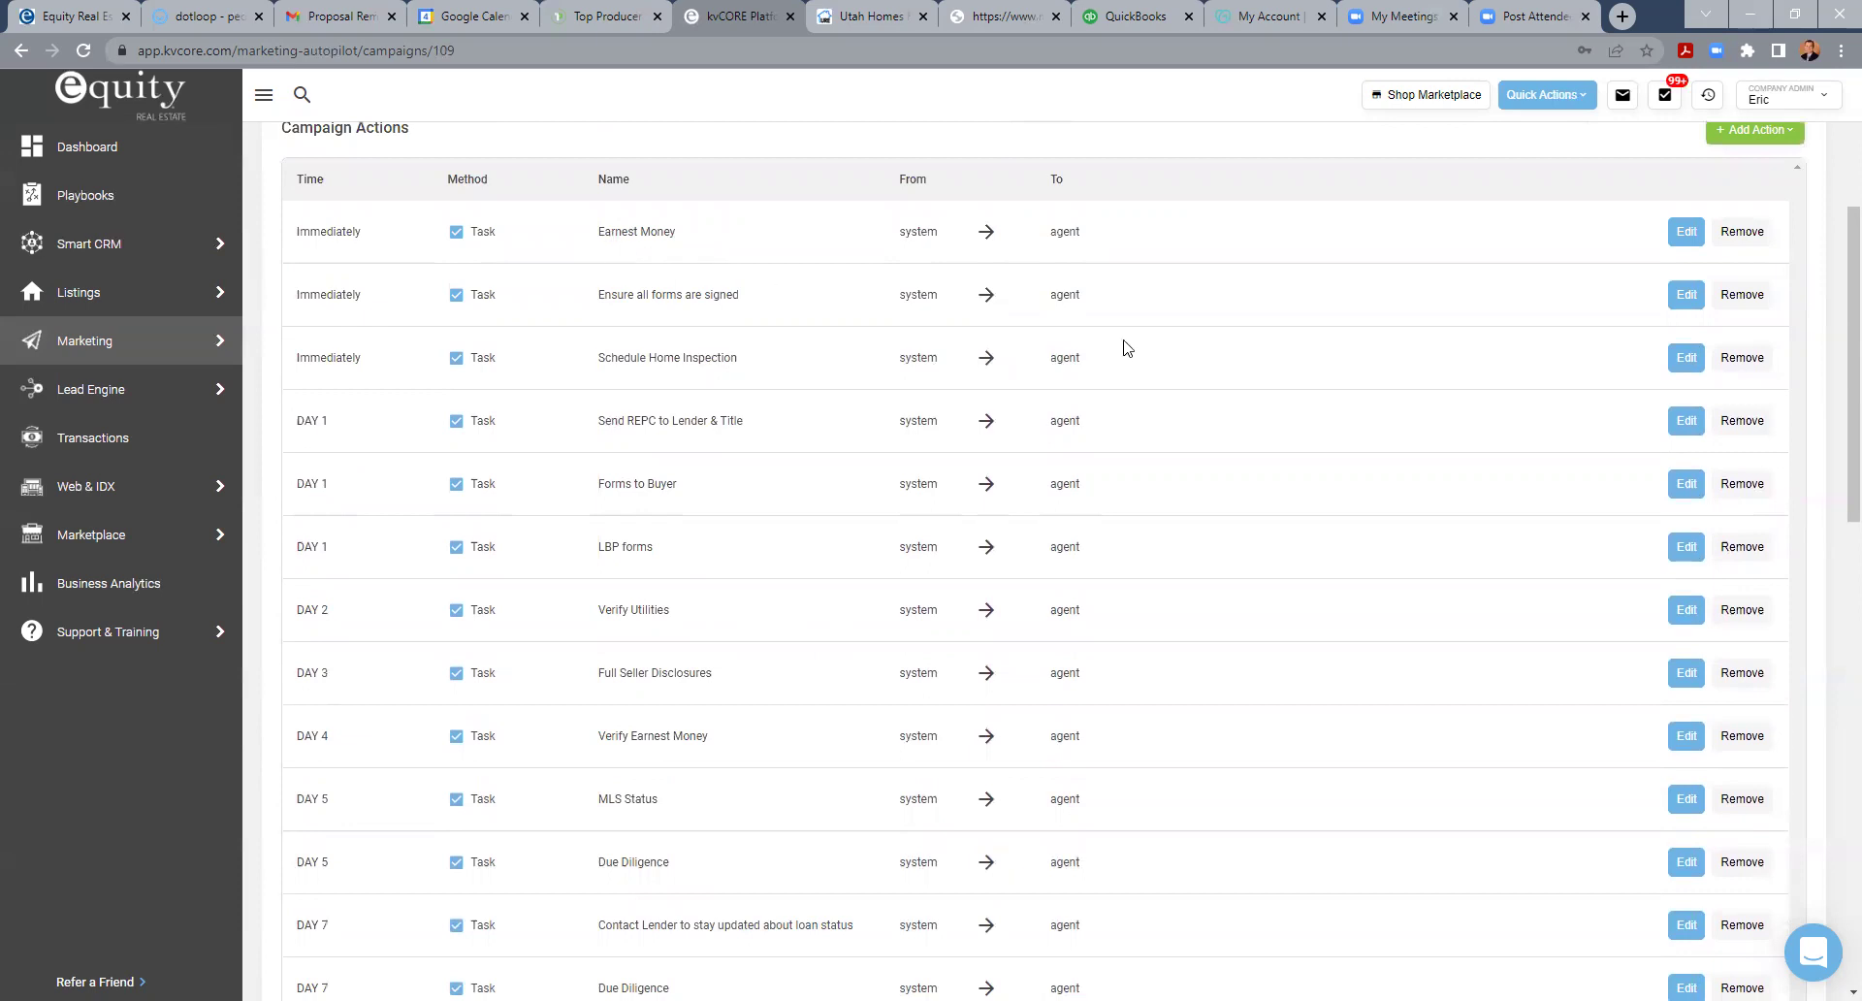
pyautogui.scroll(2, 1289, 466)
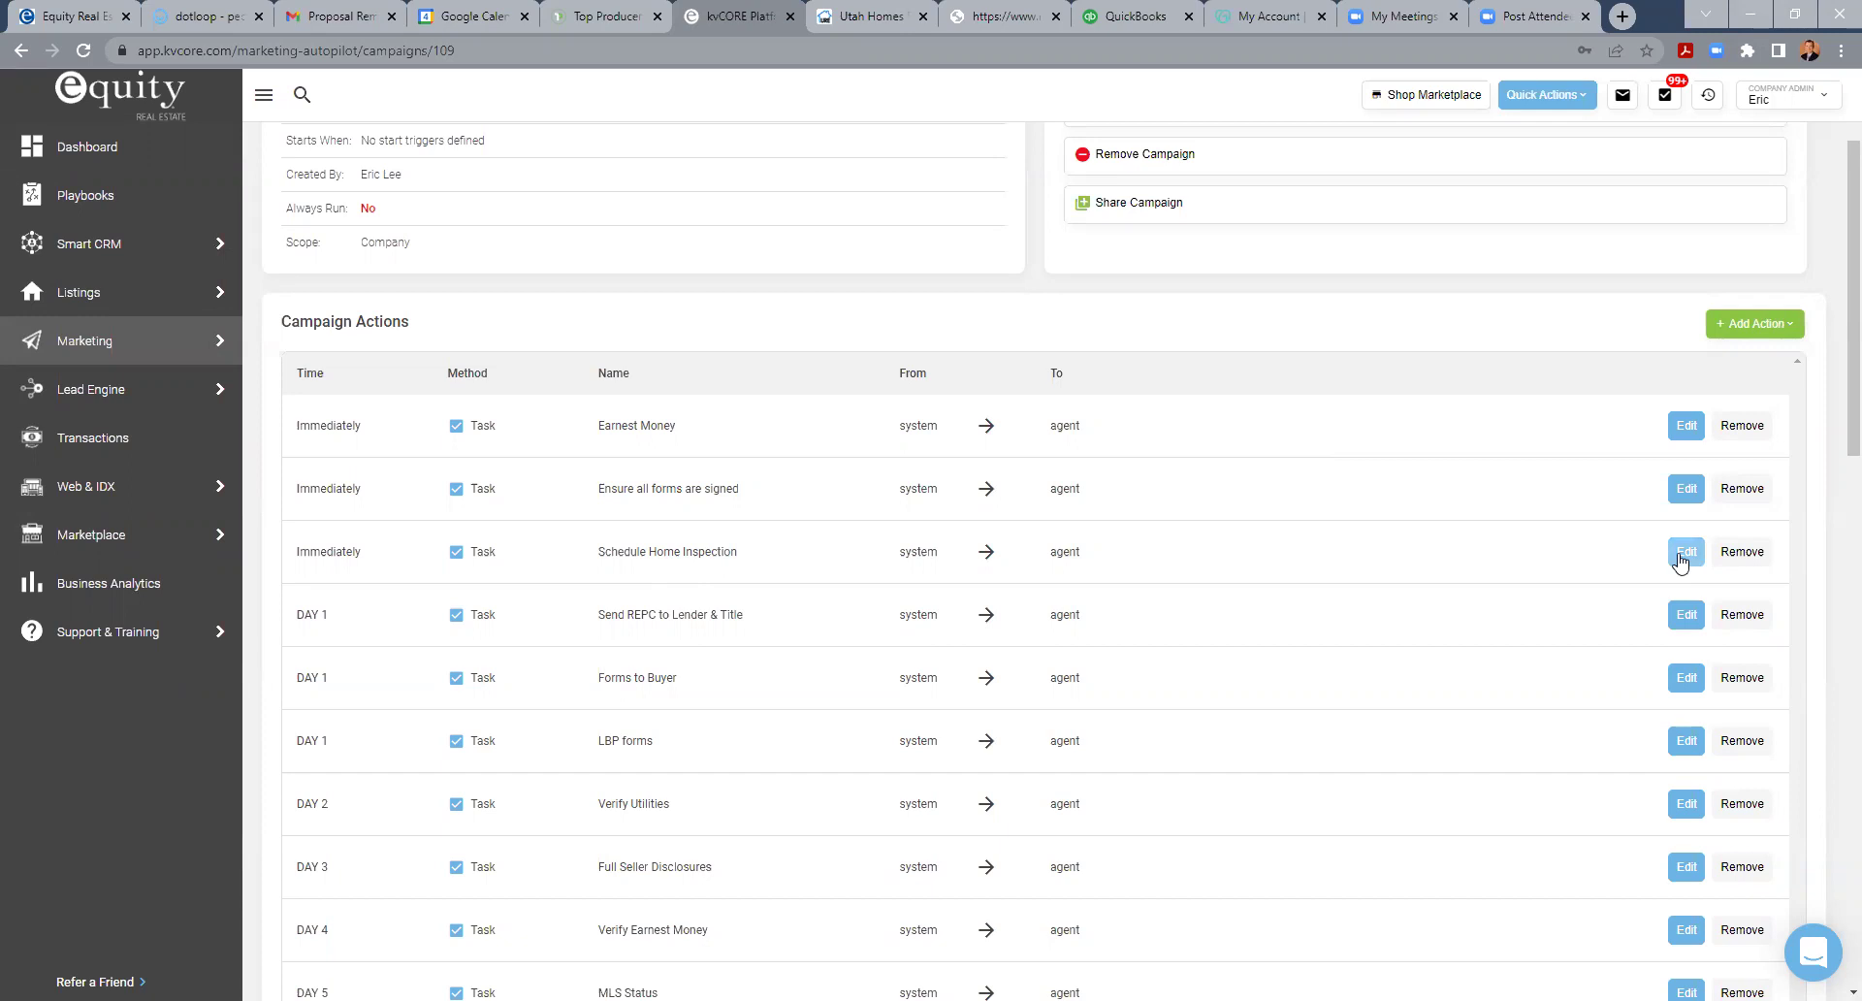
pyautogui.click(1745, 324)
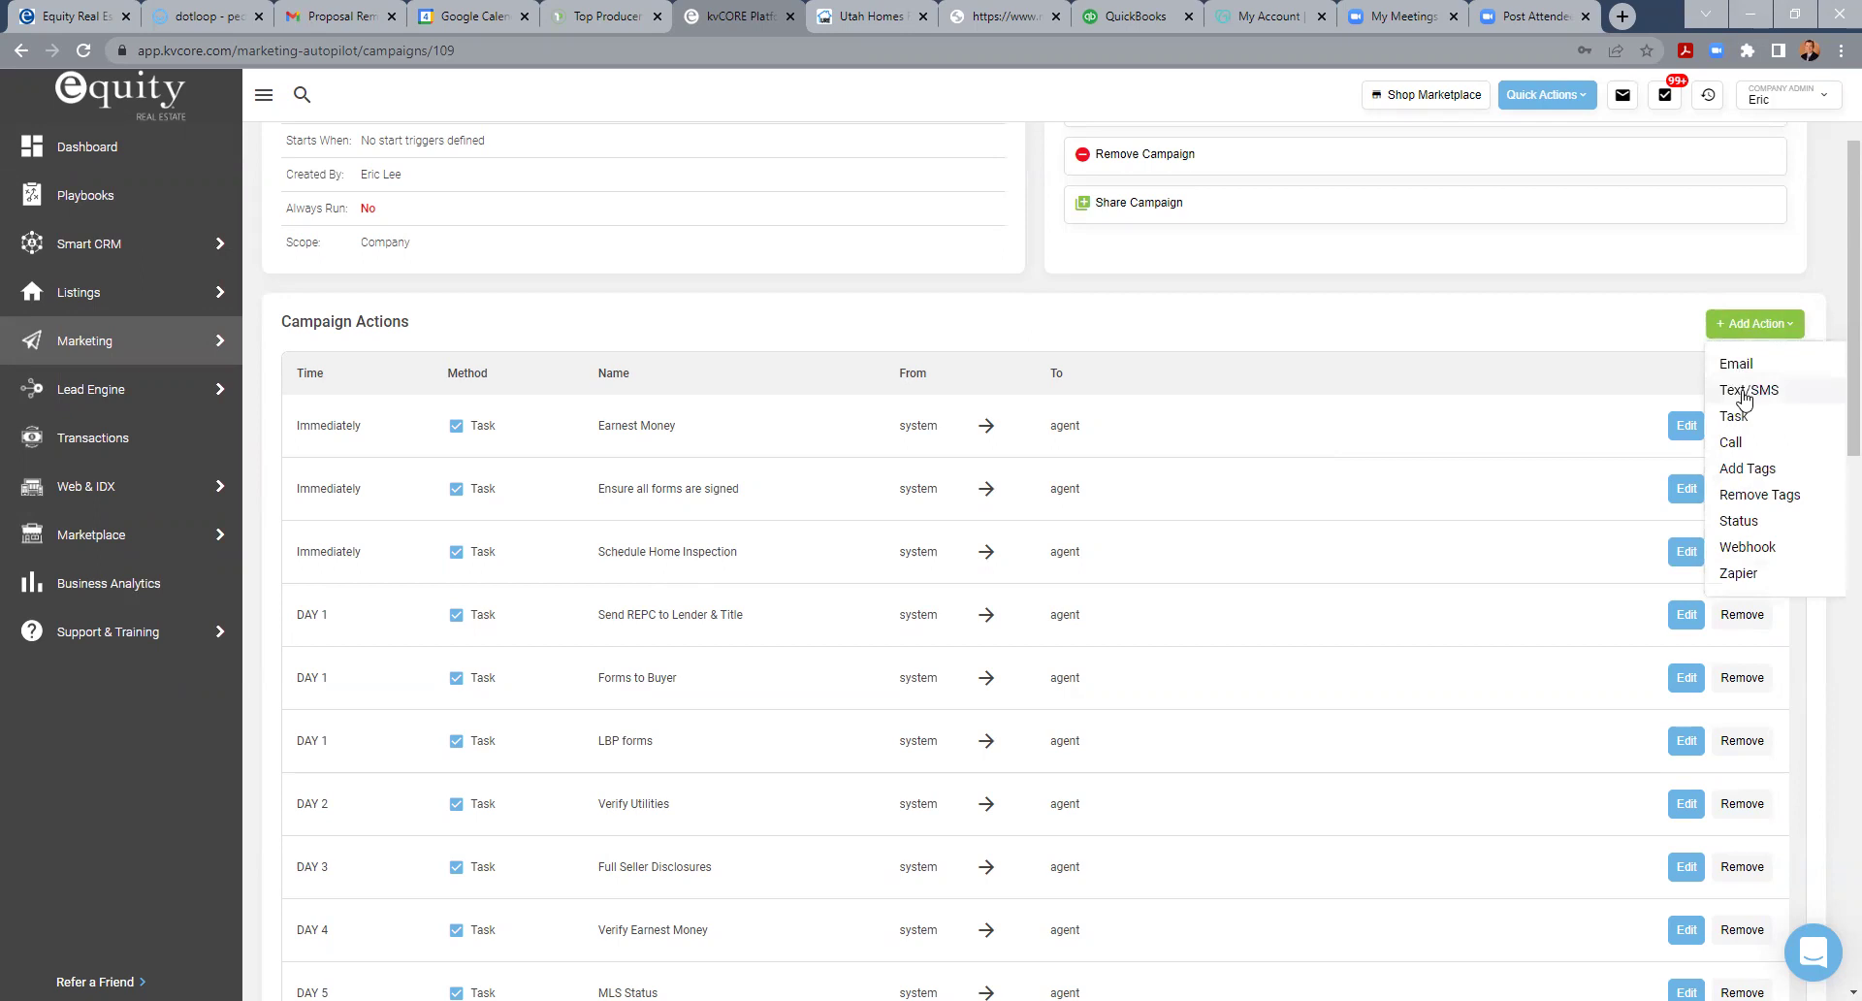
pyautogui.click(1581, 326)
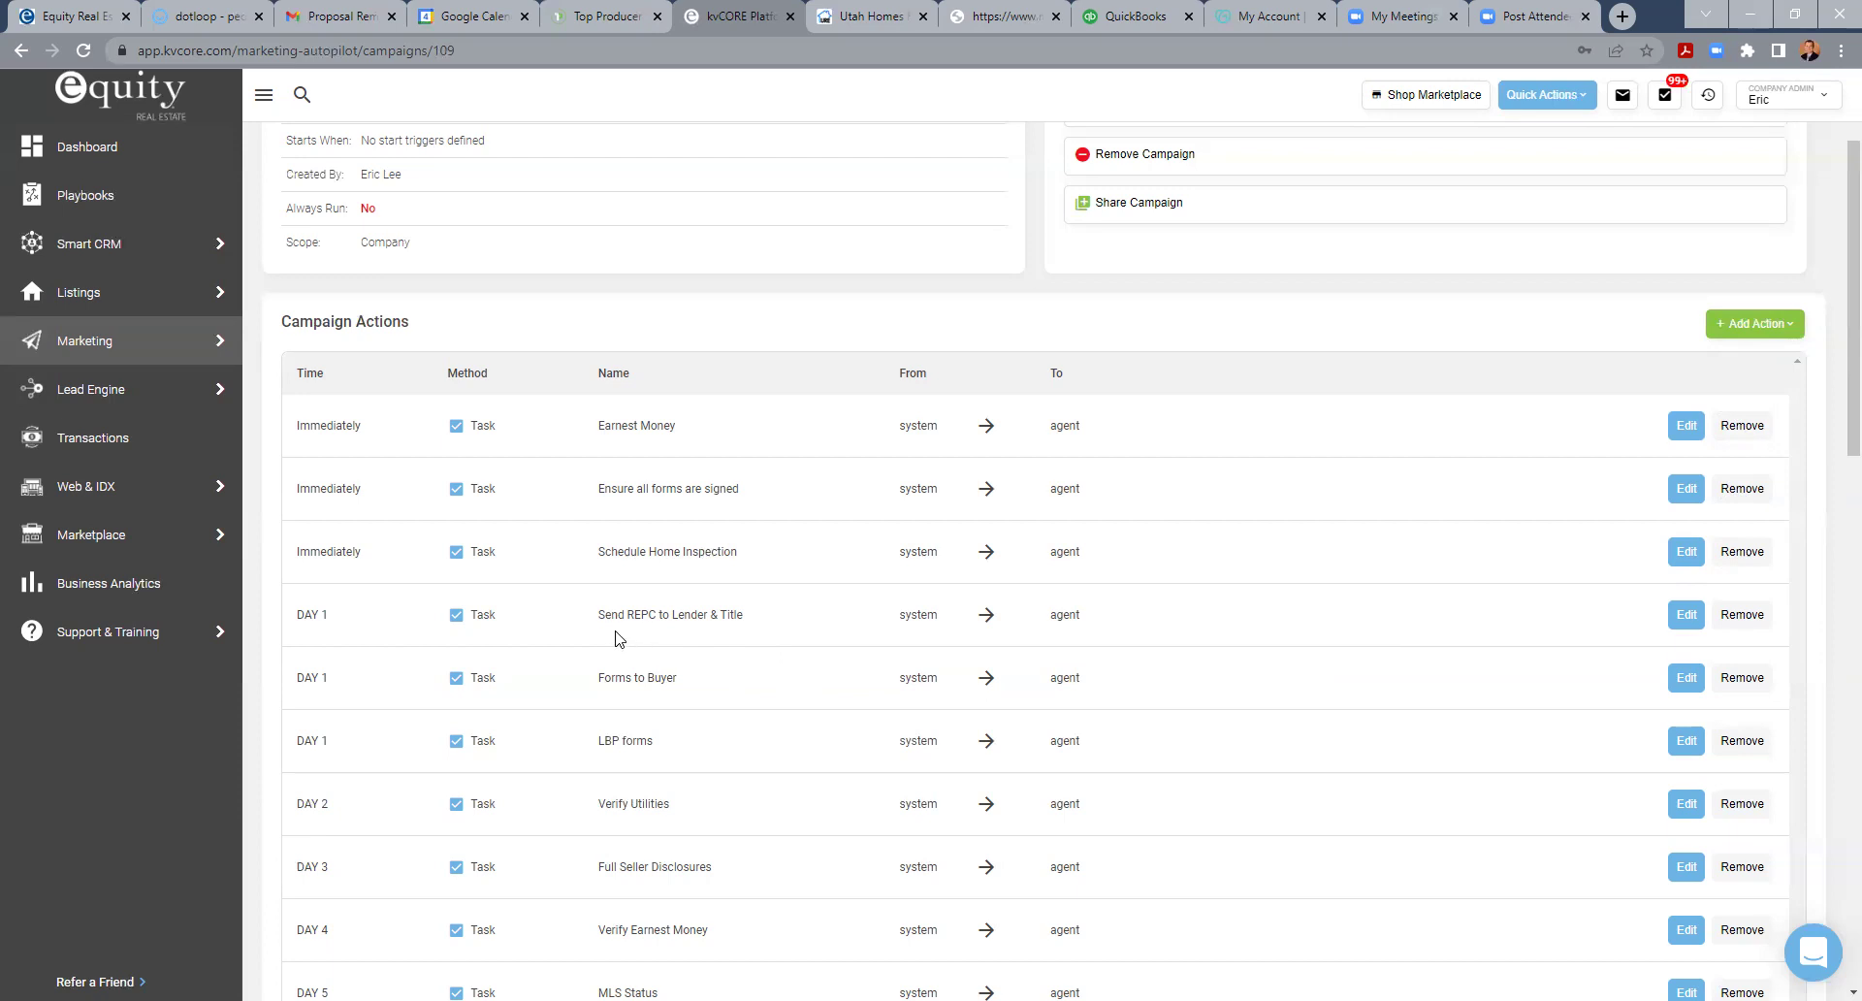
# - Inspect the Send REPC to Lender & Title task settings and cancel without changes
pyautogui.click(1687, 614)
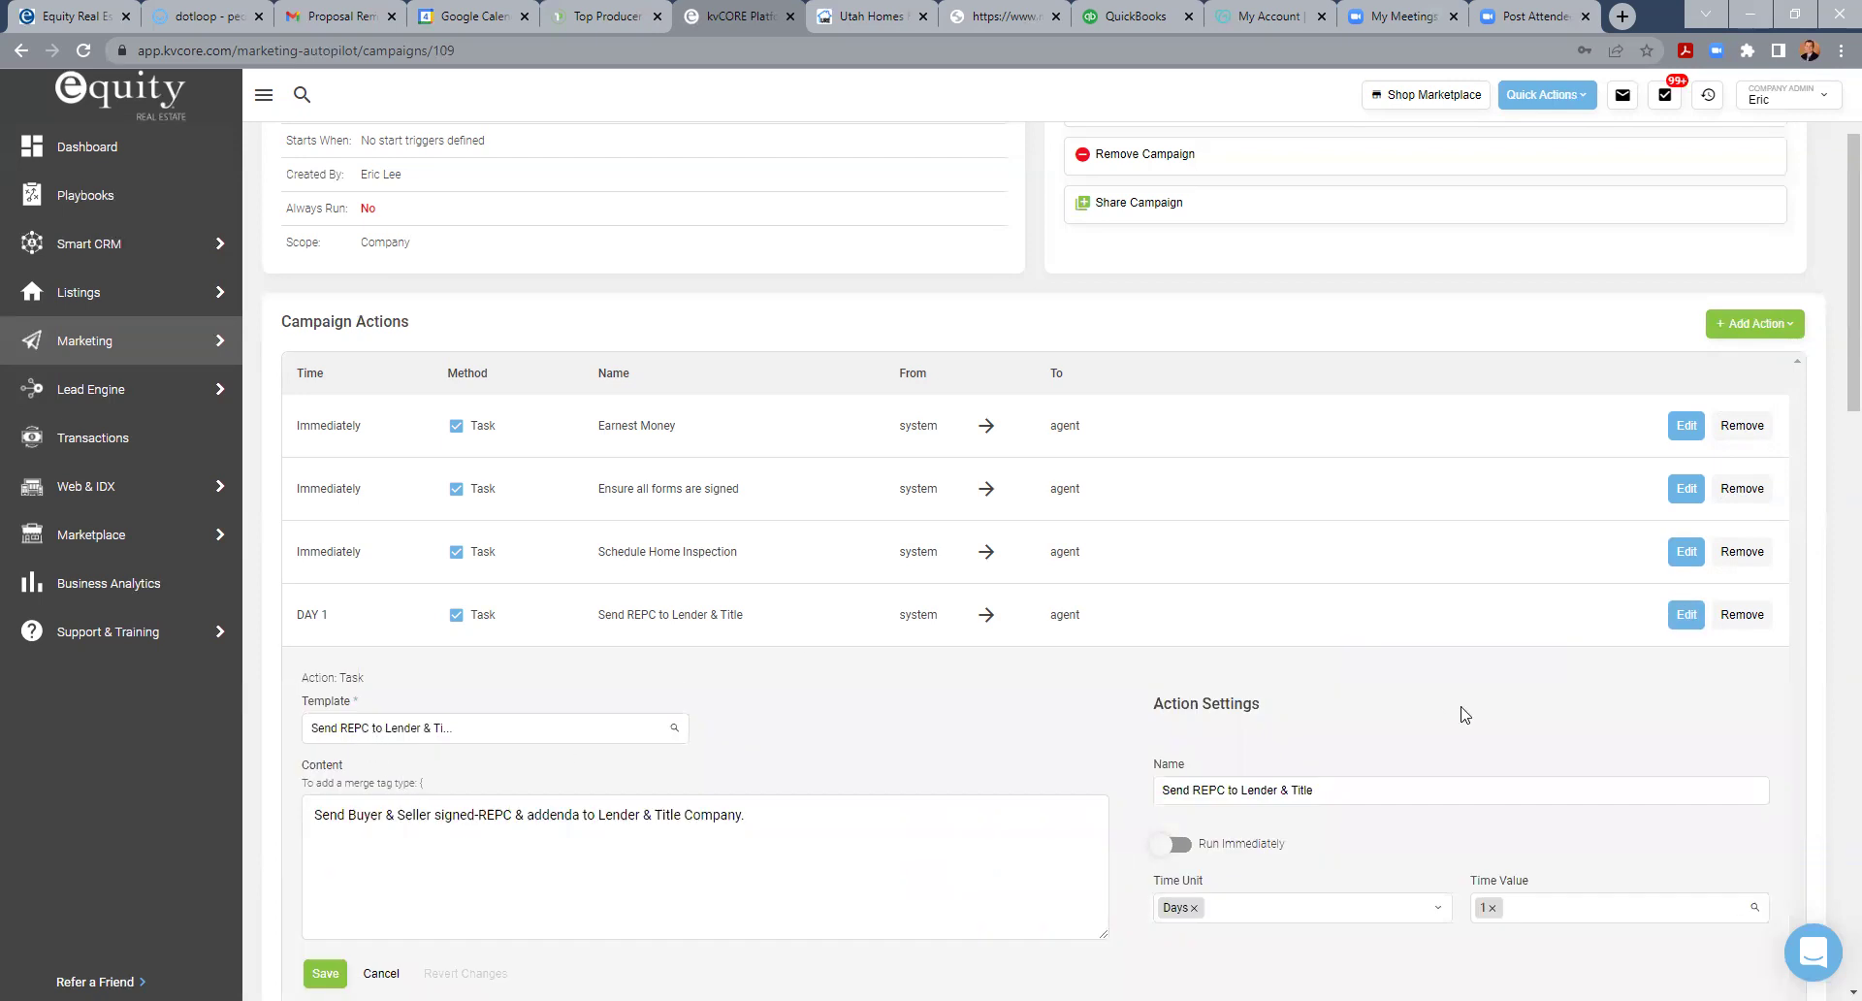
pyautogui.scroll(-4, 814, 747)
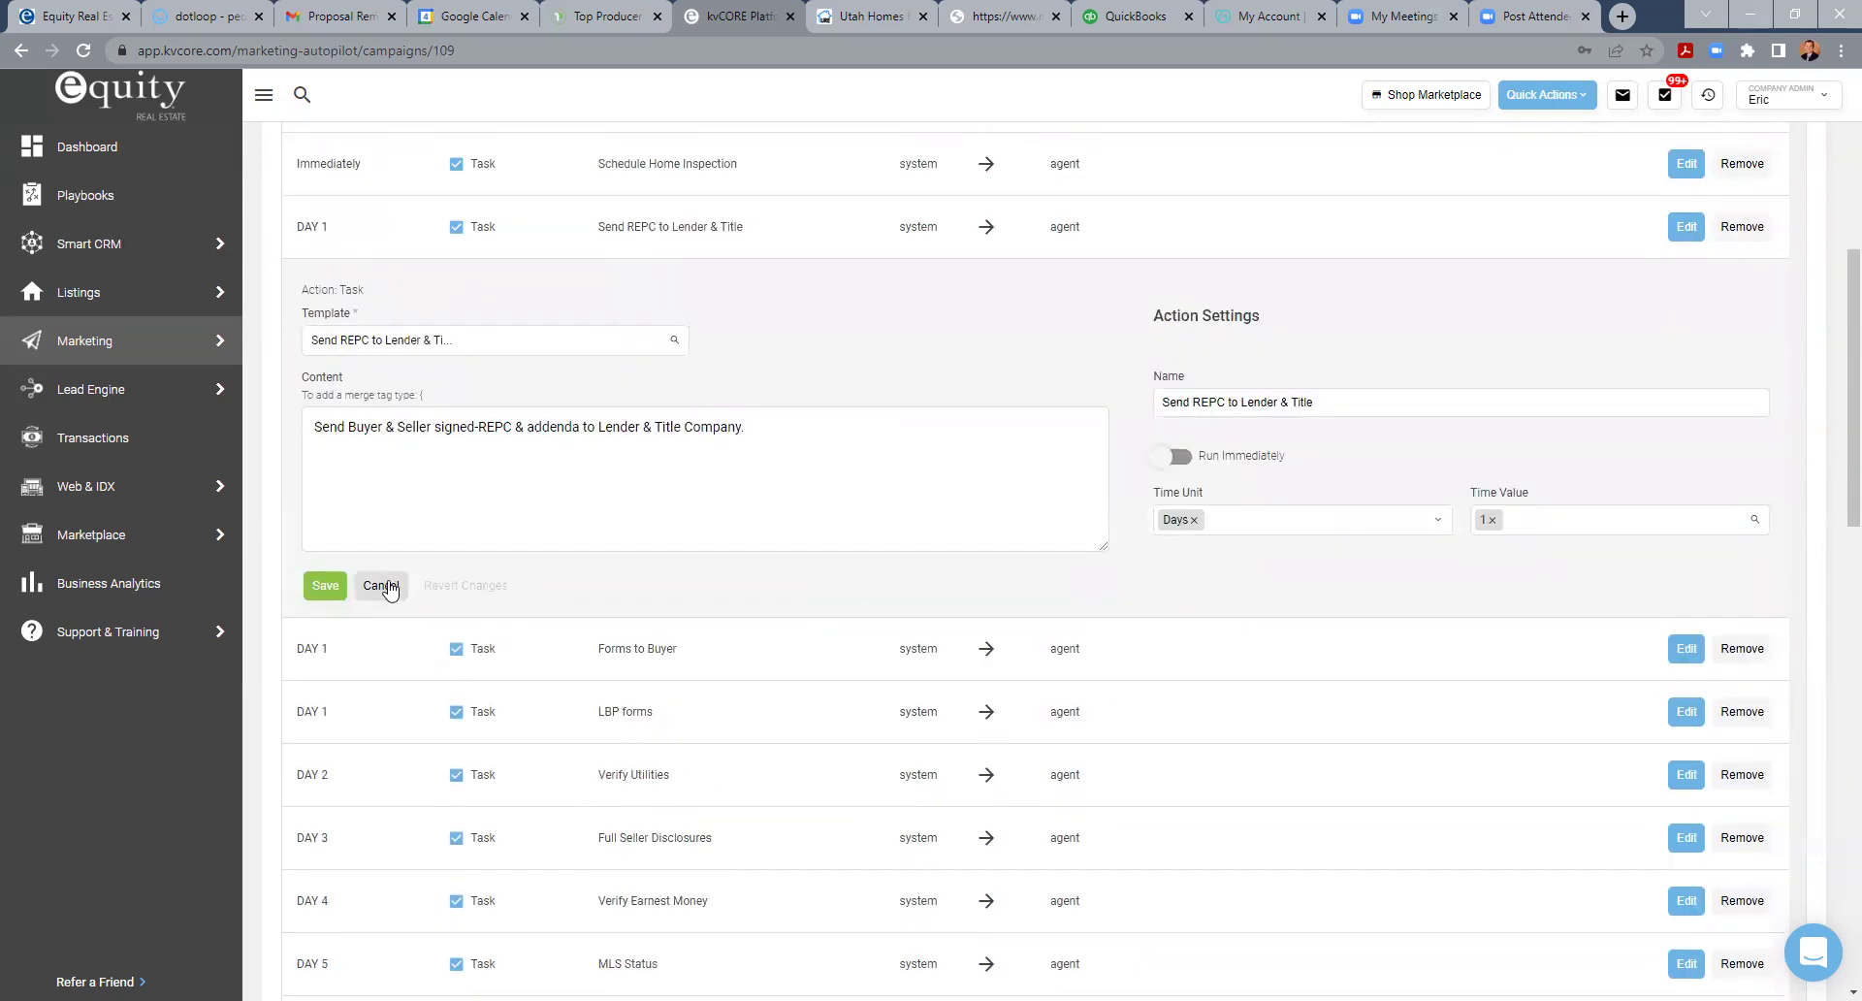
pyautogui.click(379, 585)
pyautogui.scroll(3, 723, 620)
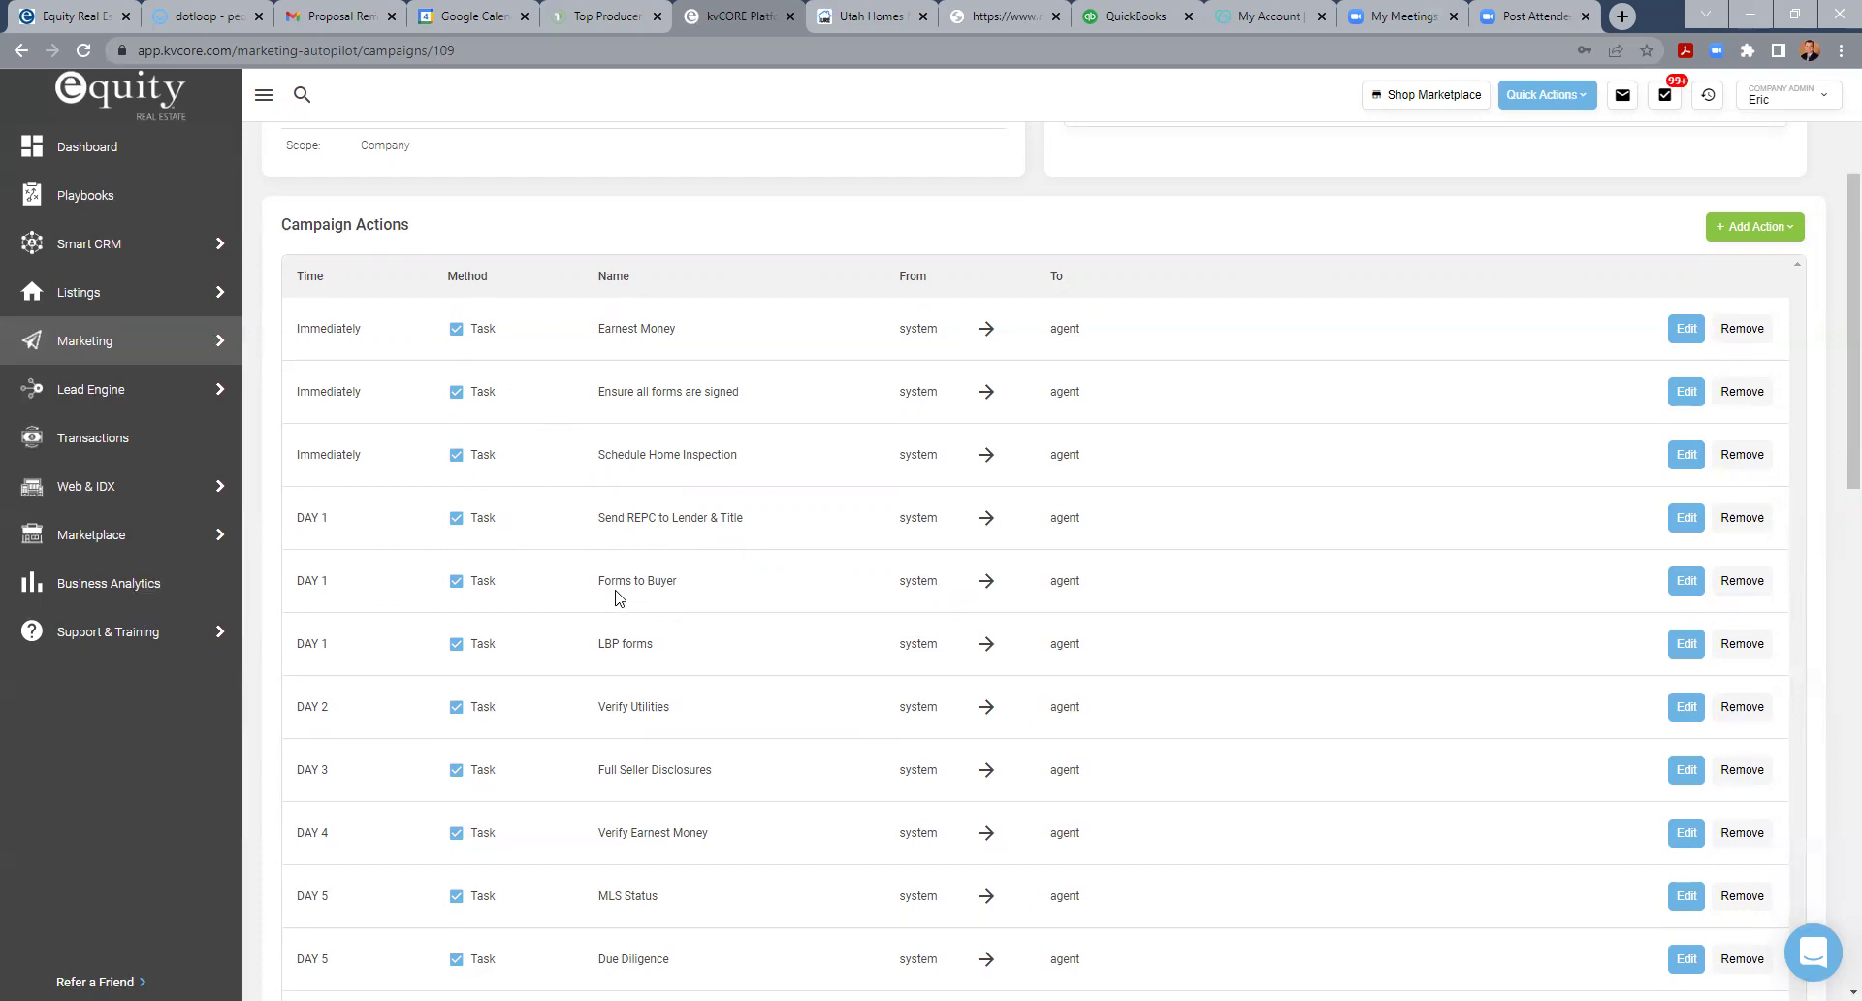
# - Inspect the Forms to Buyer task settings, cancel, and scroll down to the Day 35 Customer Review task
pyautogui.click(1687, 582)
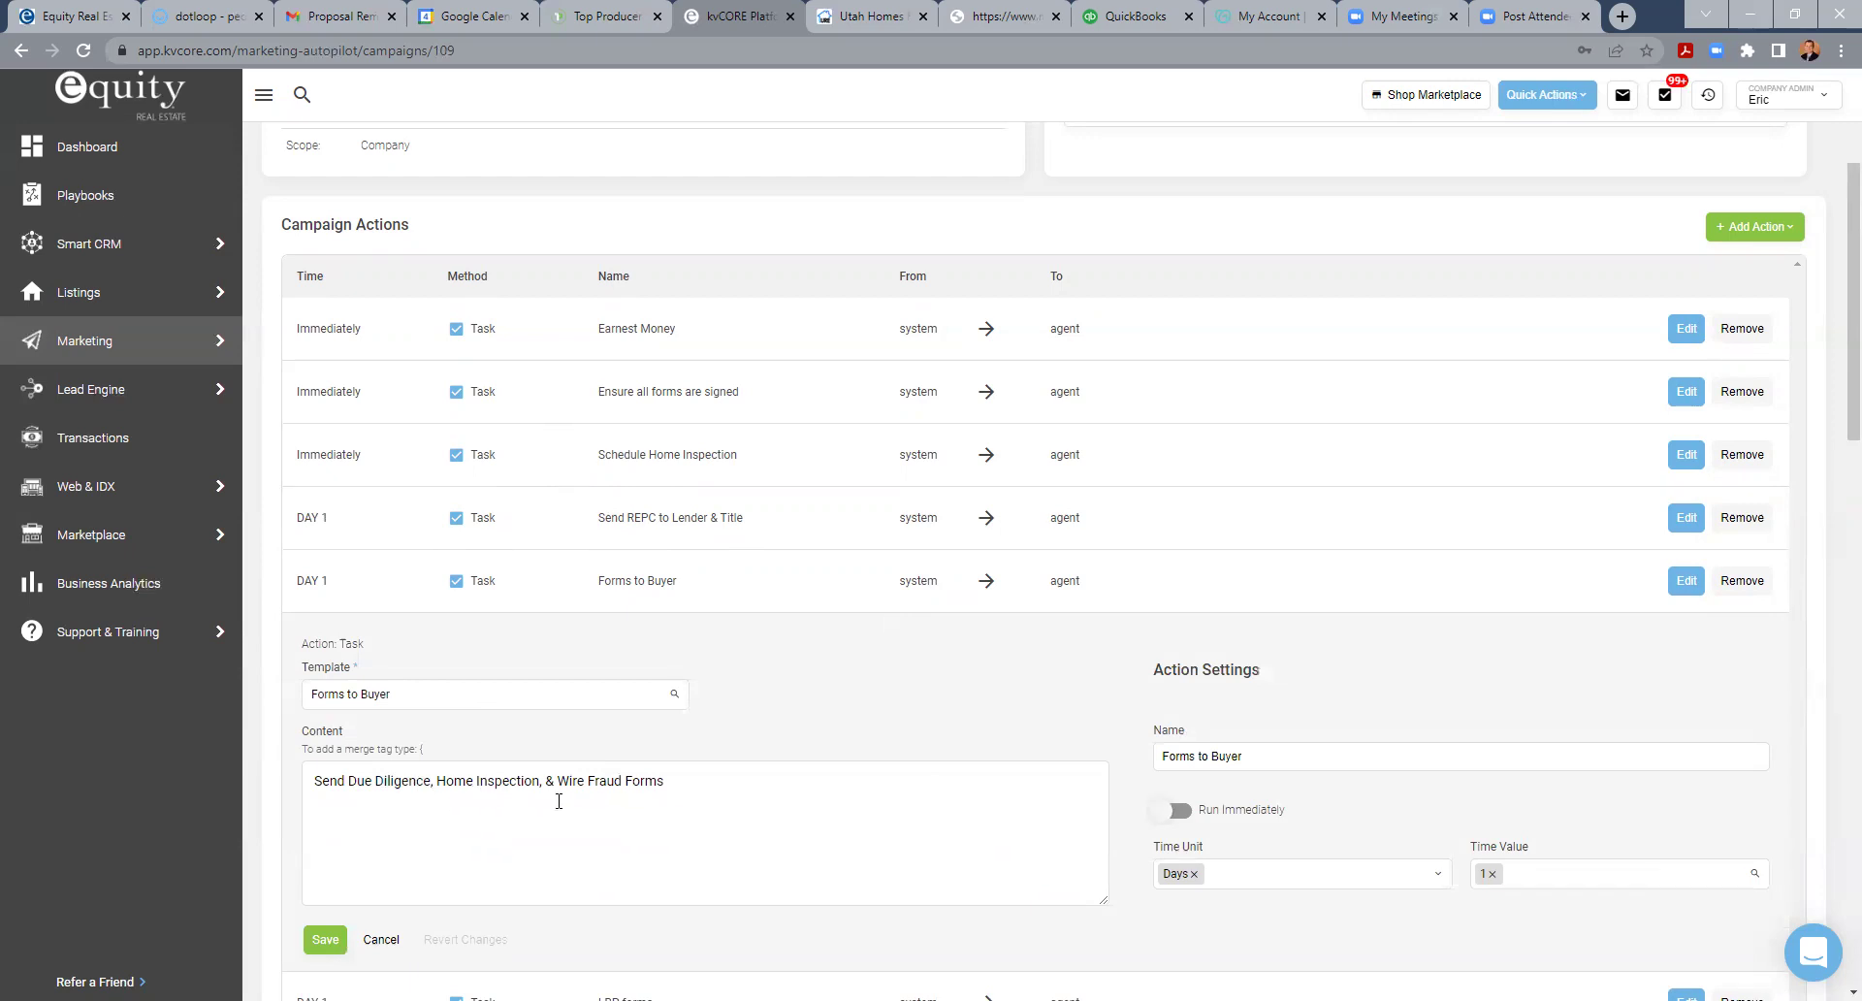
pyautogui.click(381, 939)
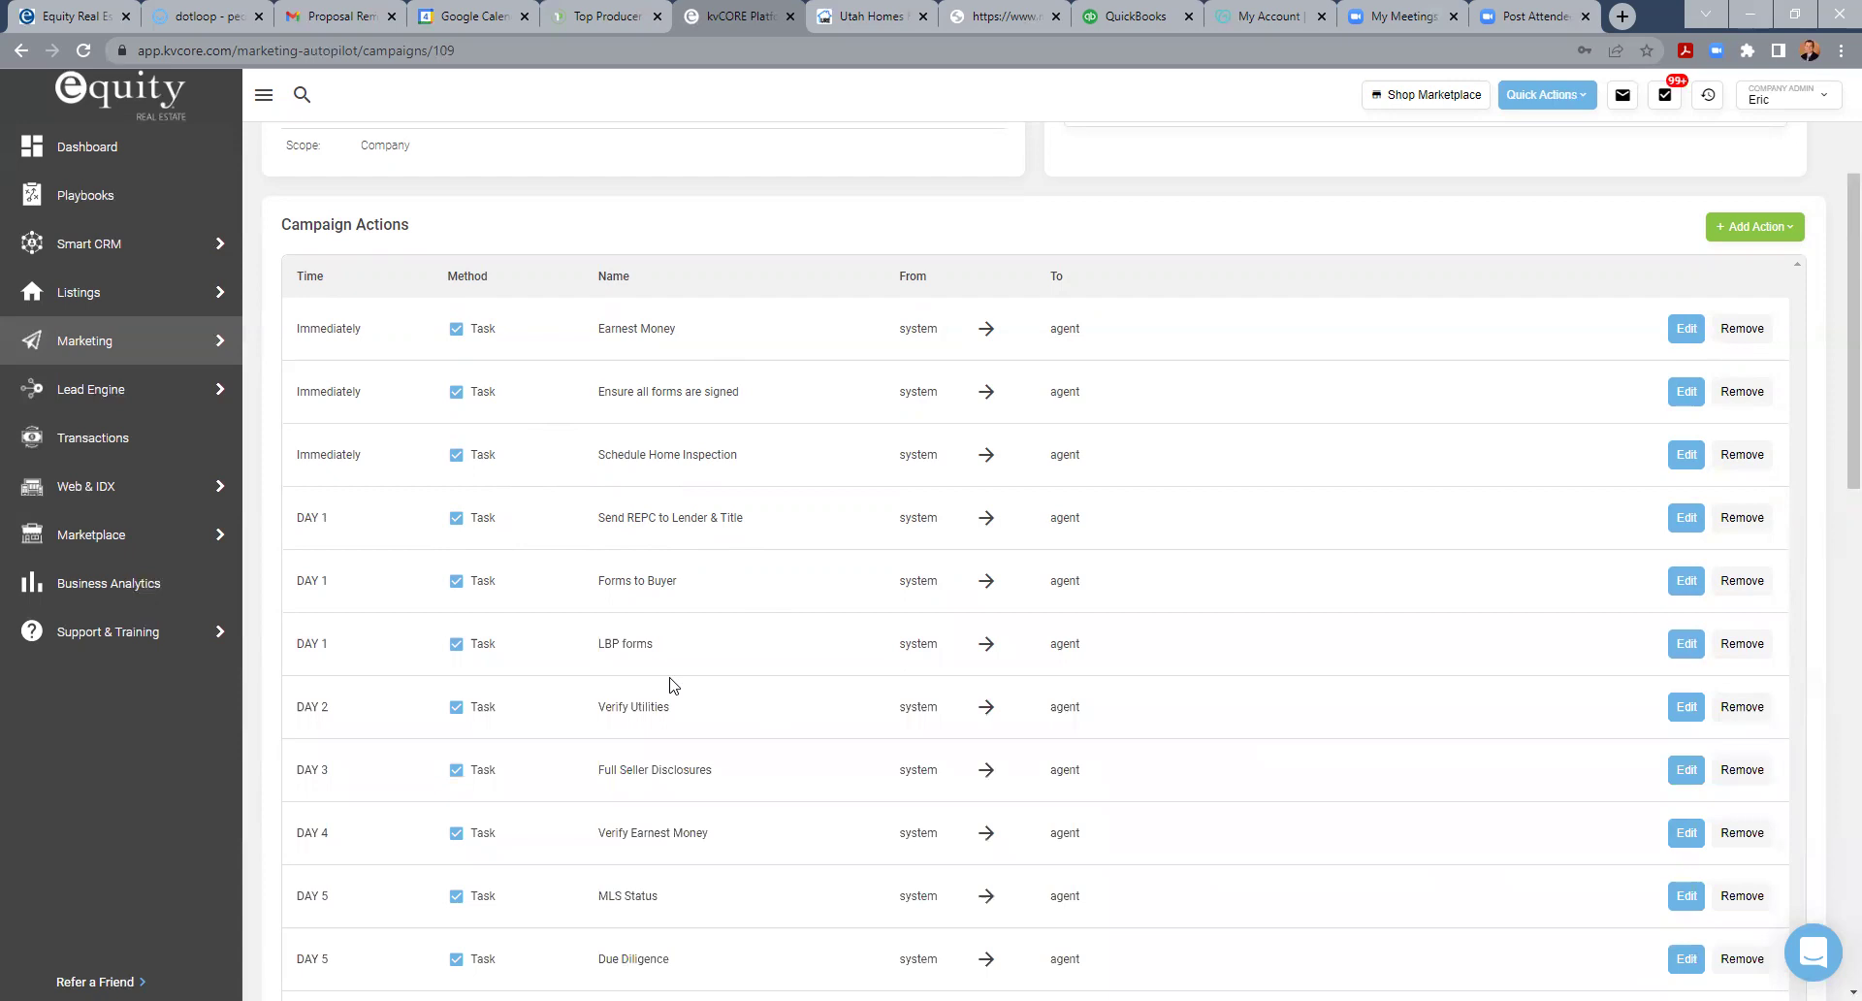
pyautogui.scroll(-12, 674, 686)
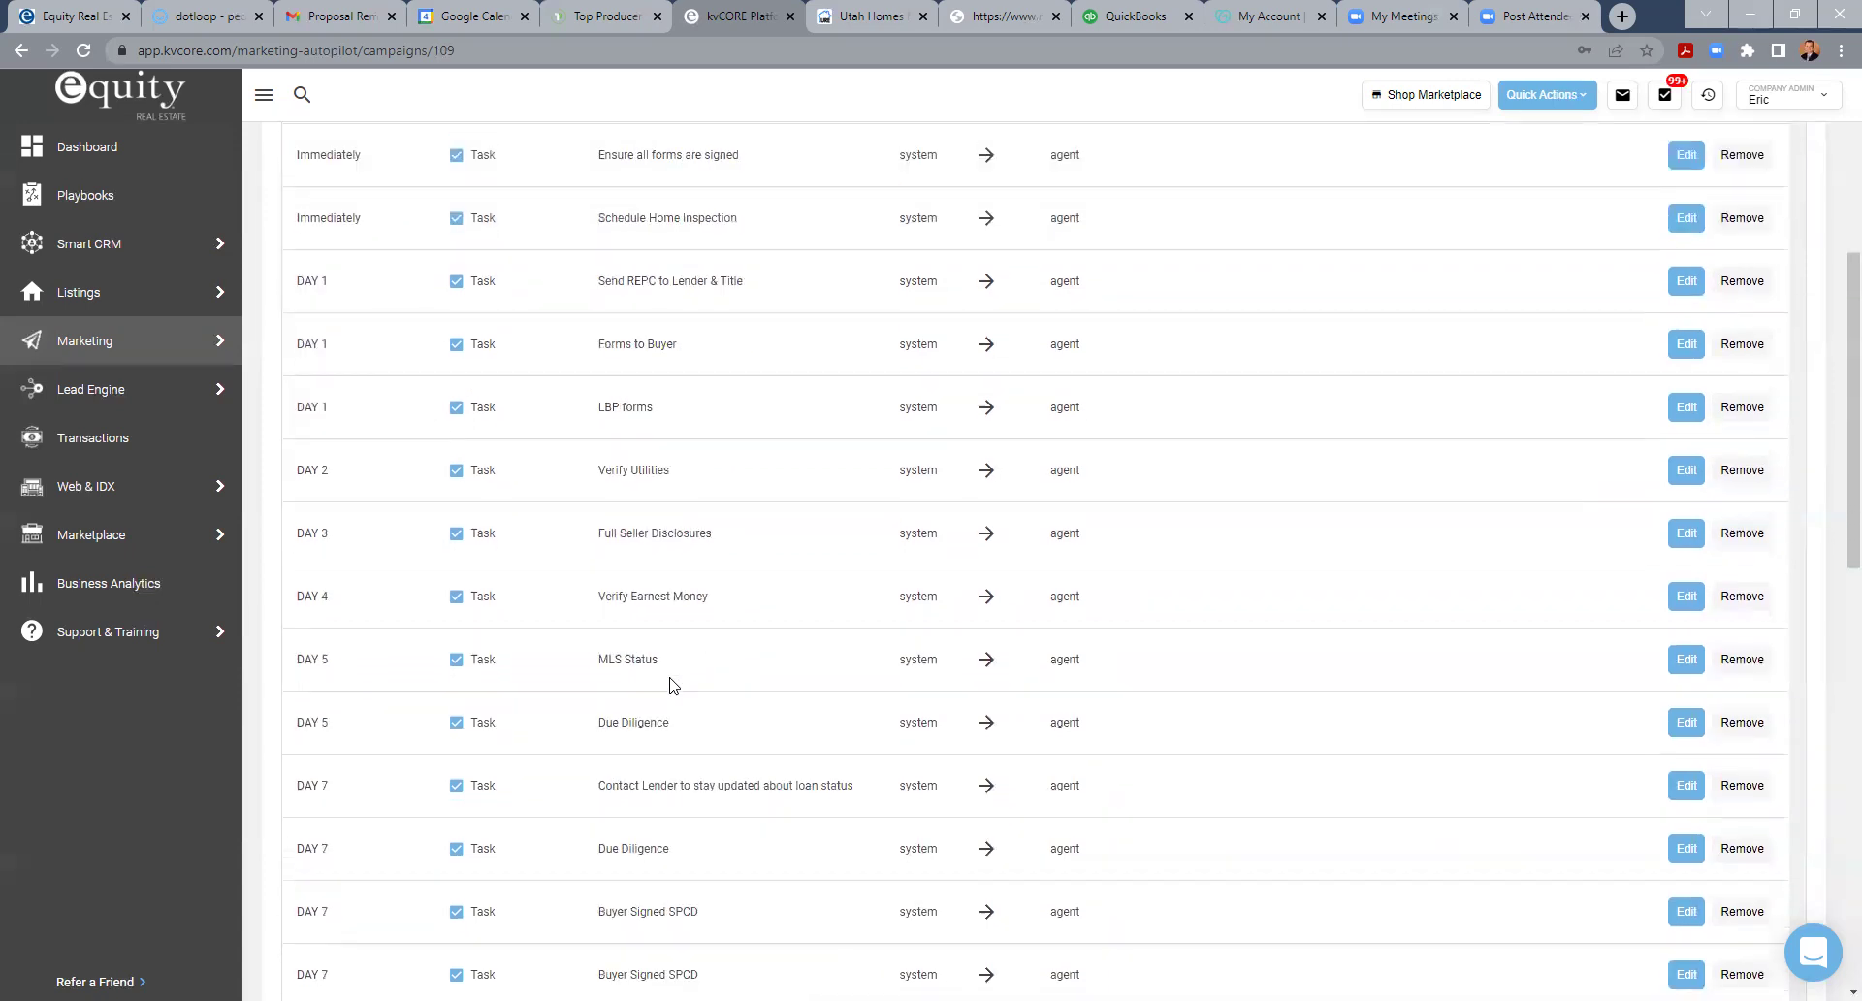
pyautogui.scroll(-5, 325, 686)
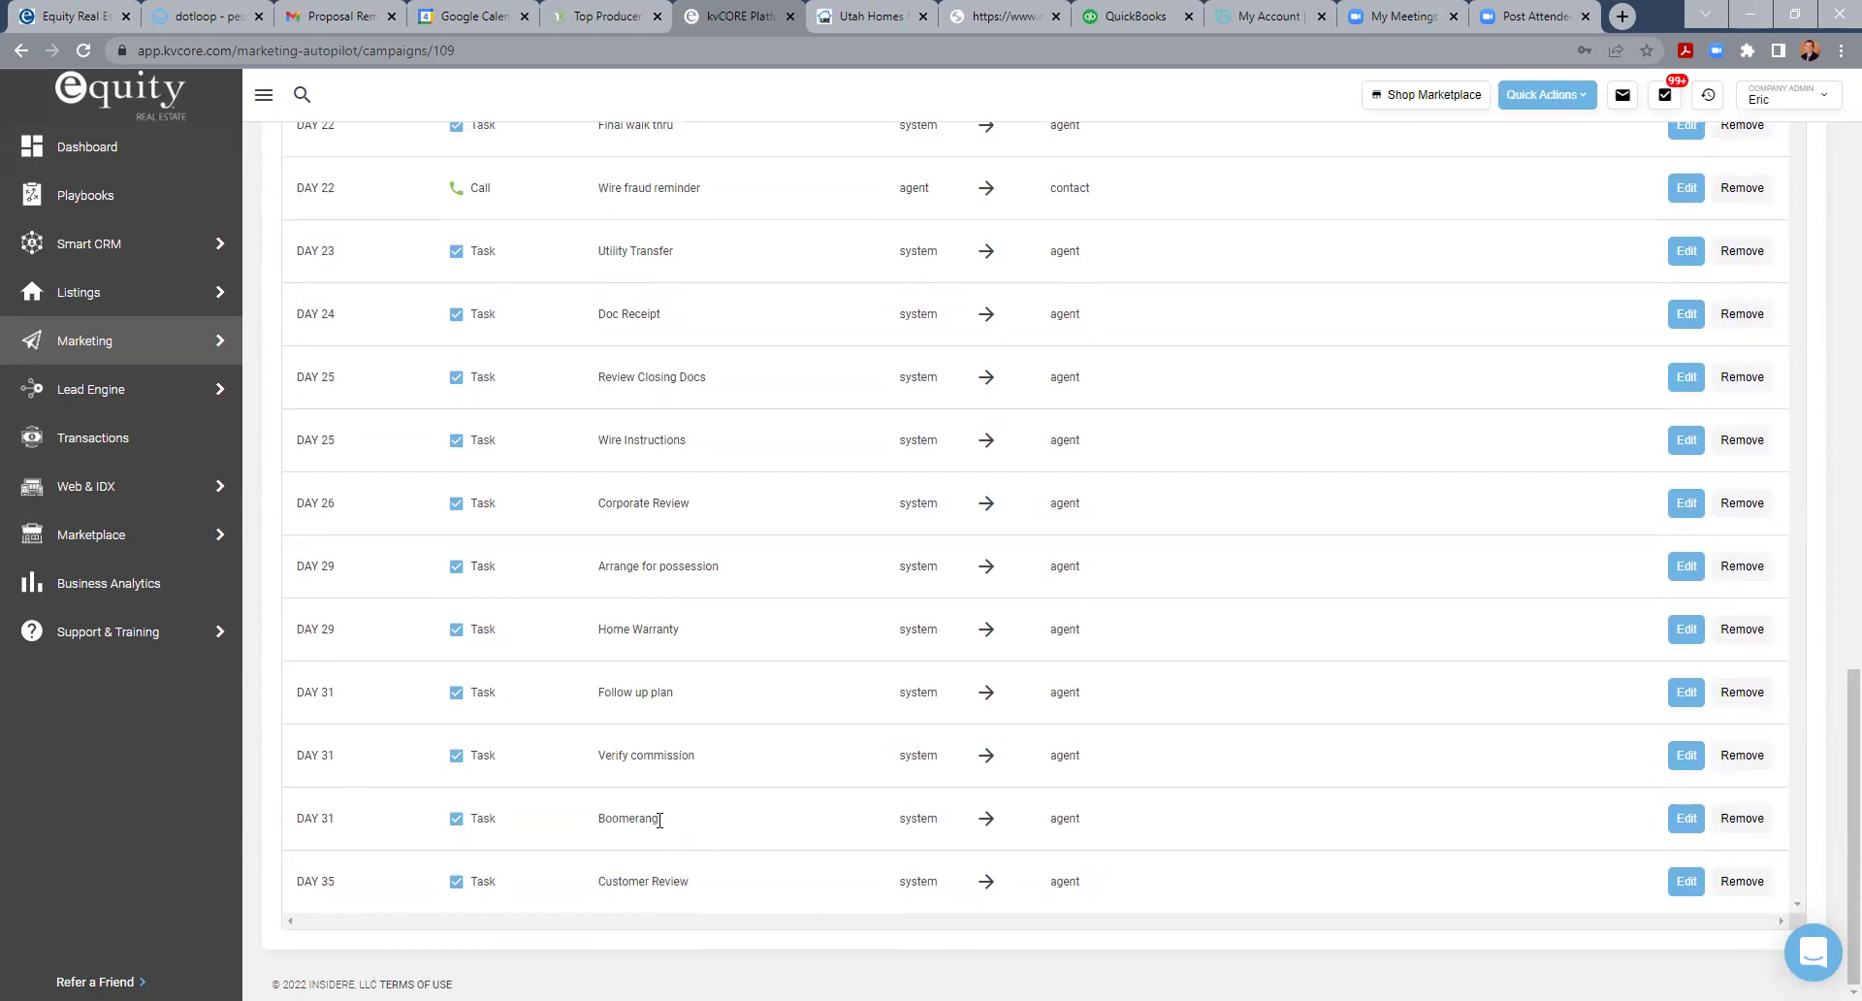
# - Inspect the Day 31 Boomerang task's settings, cancel unchanged, and scroll back to the campaign header
pyautogui.click(1686, 818)
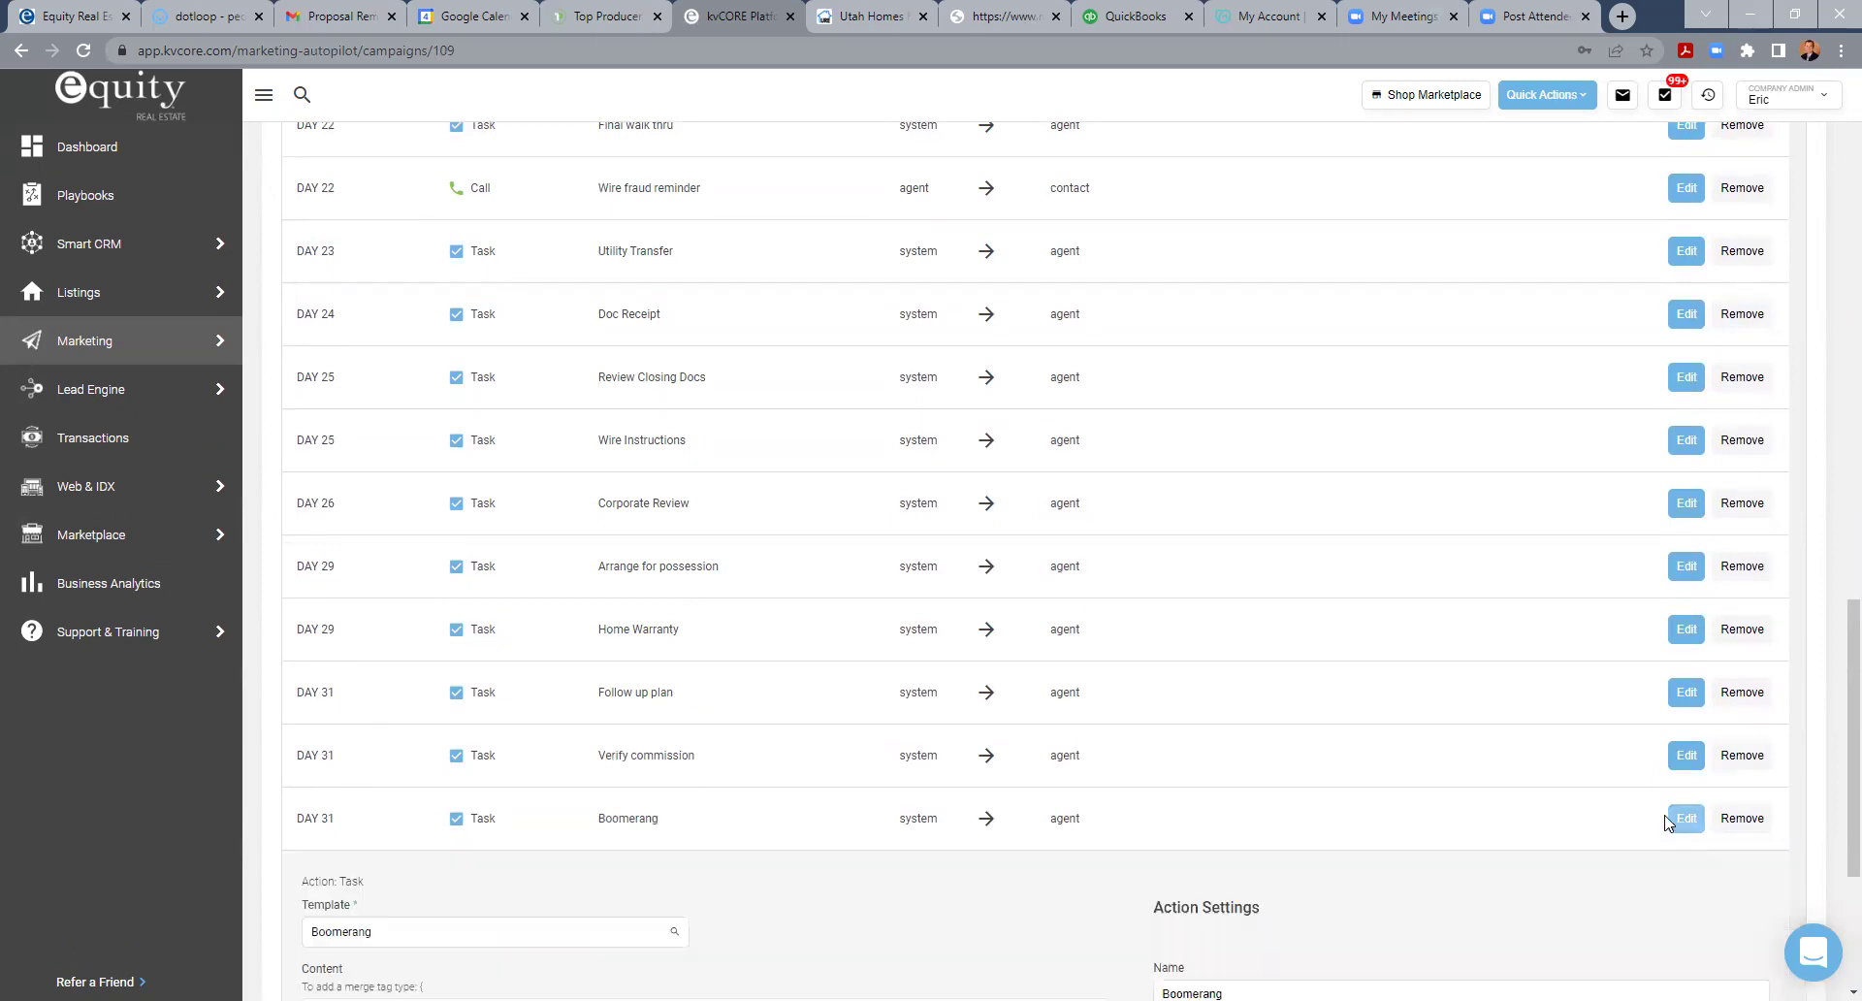
pyautogui.scroll(-3, 666, 818)
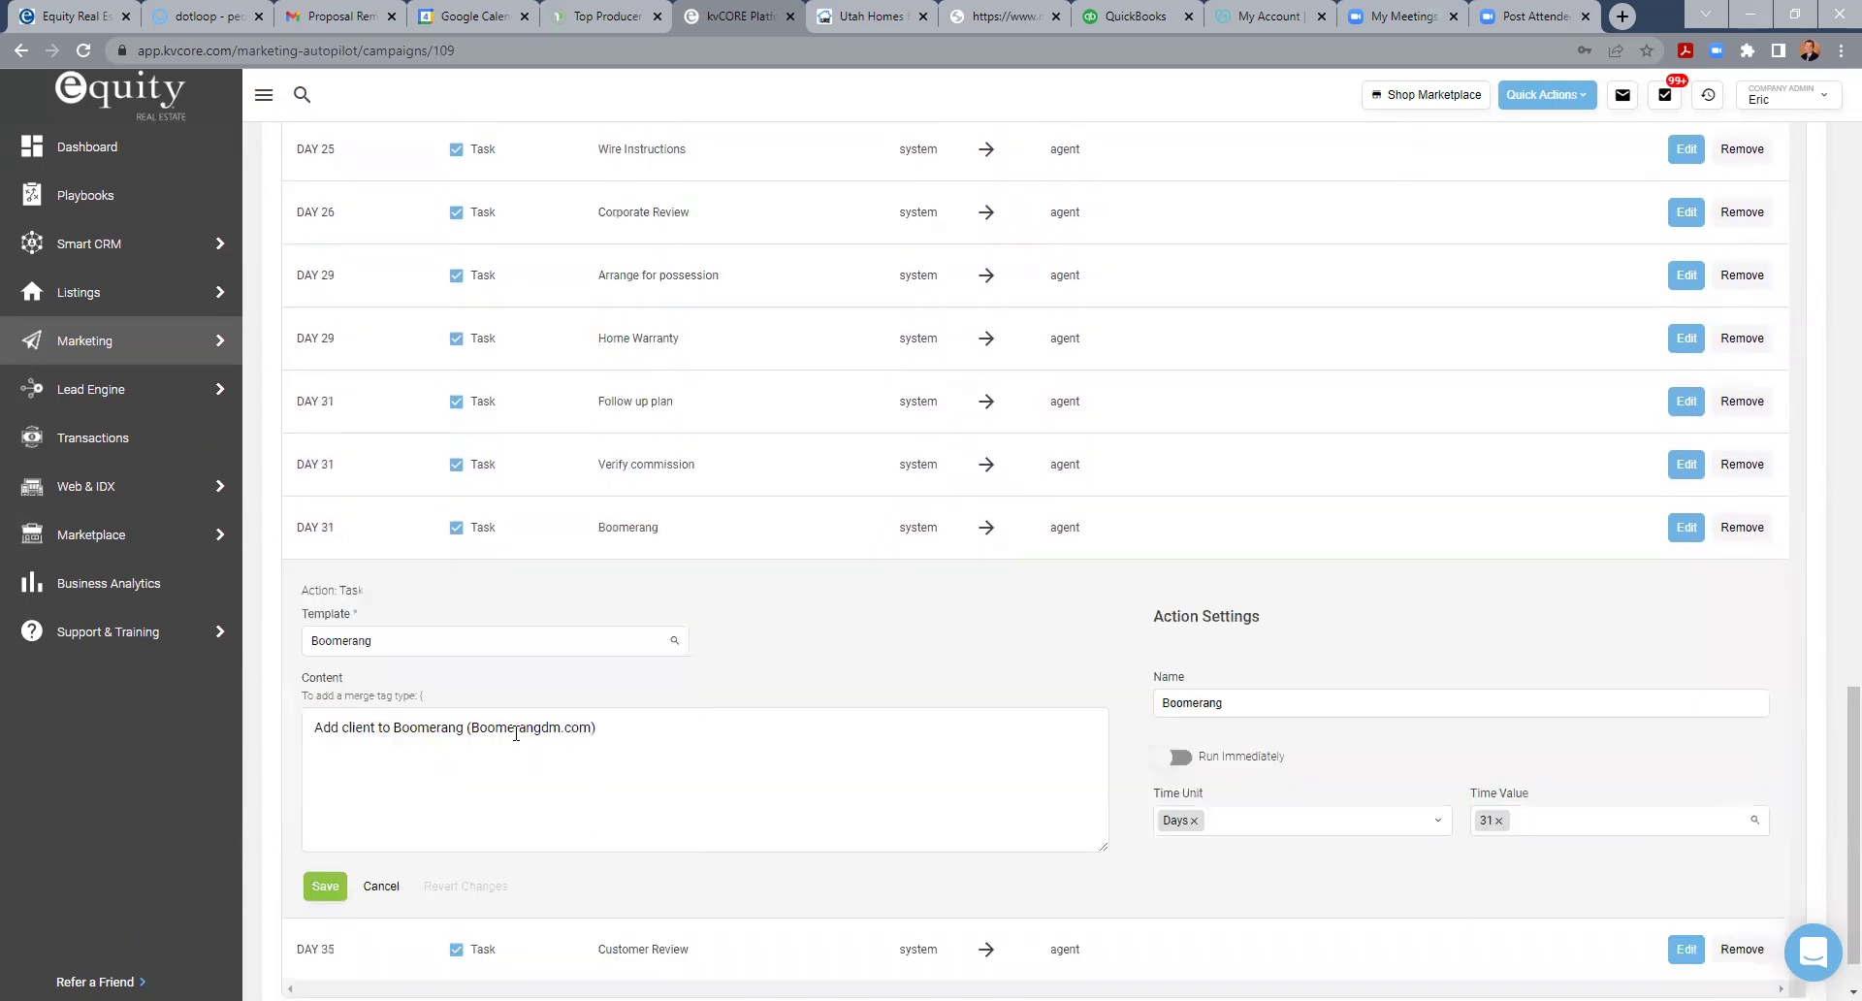
pyautogui.click(379, 885)
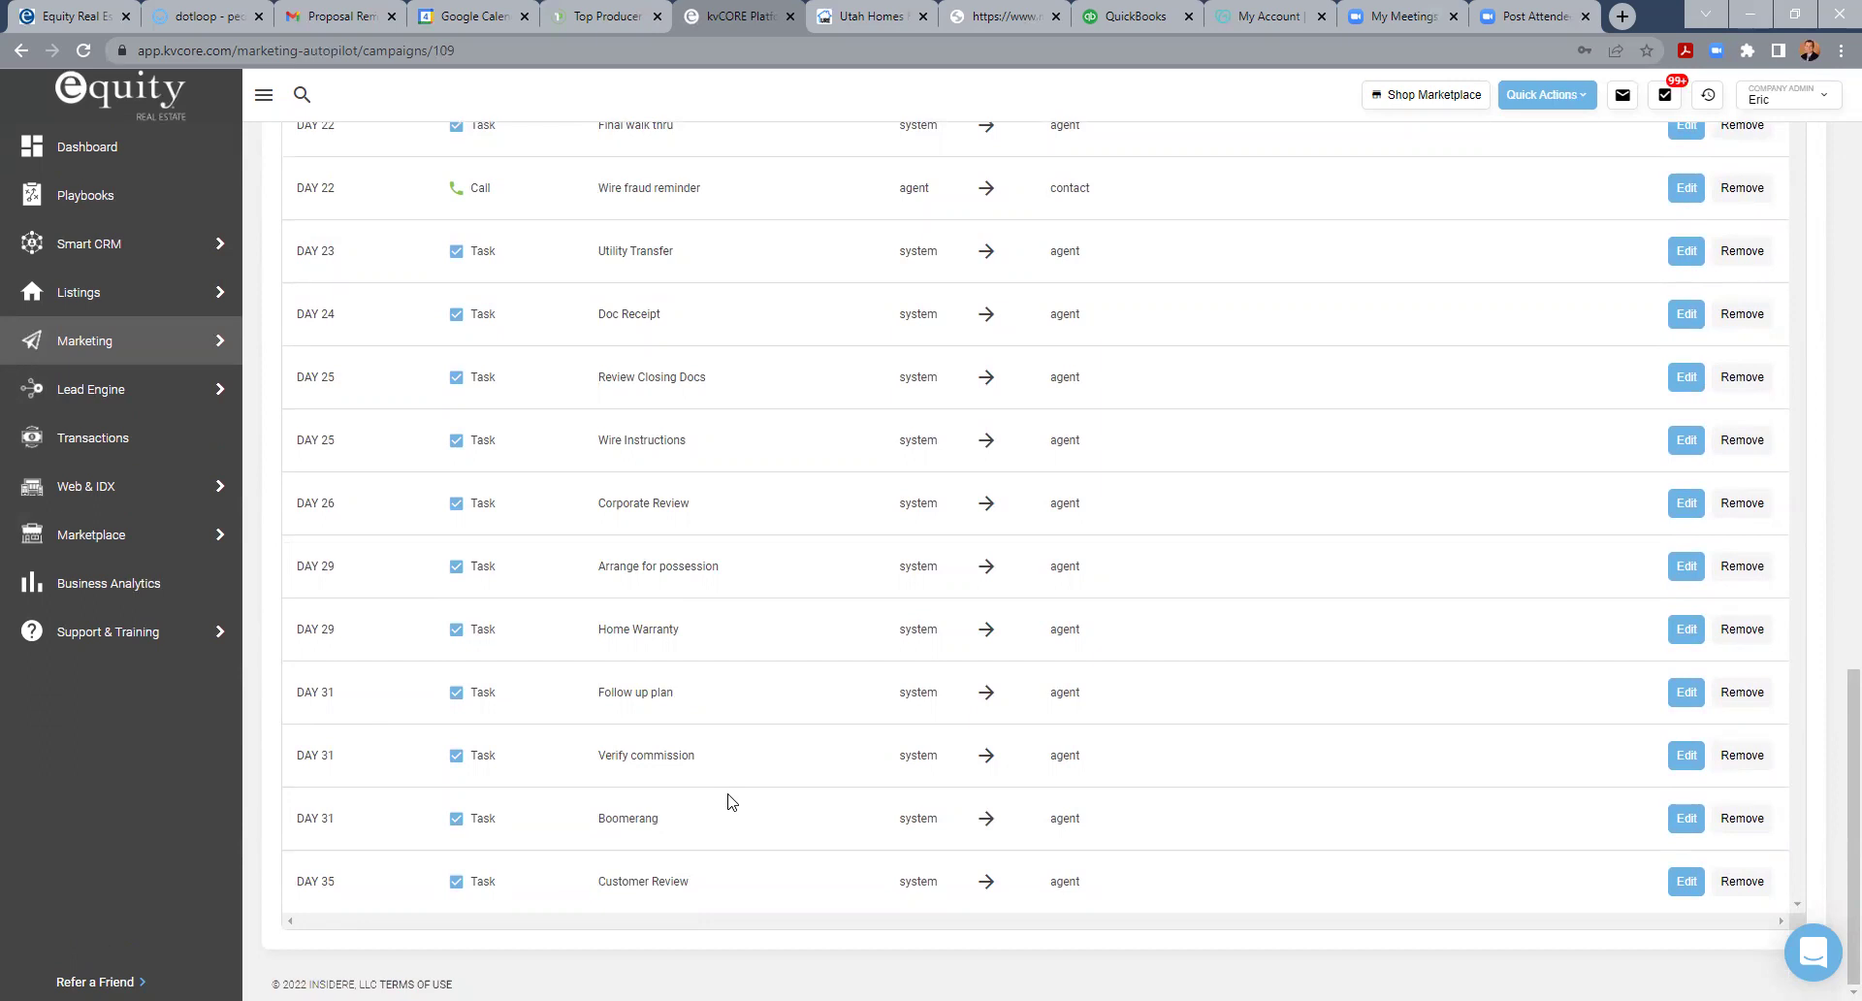
pyautogui.scroll(20, 730, 801)
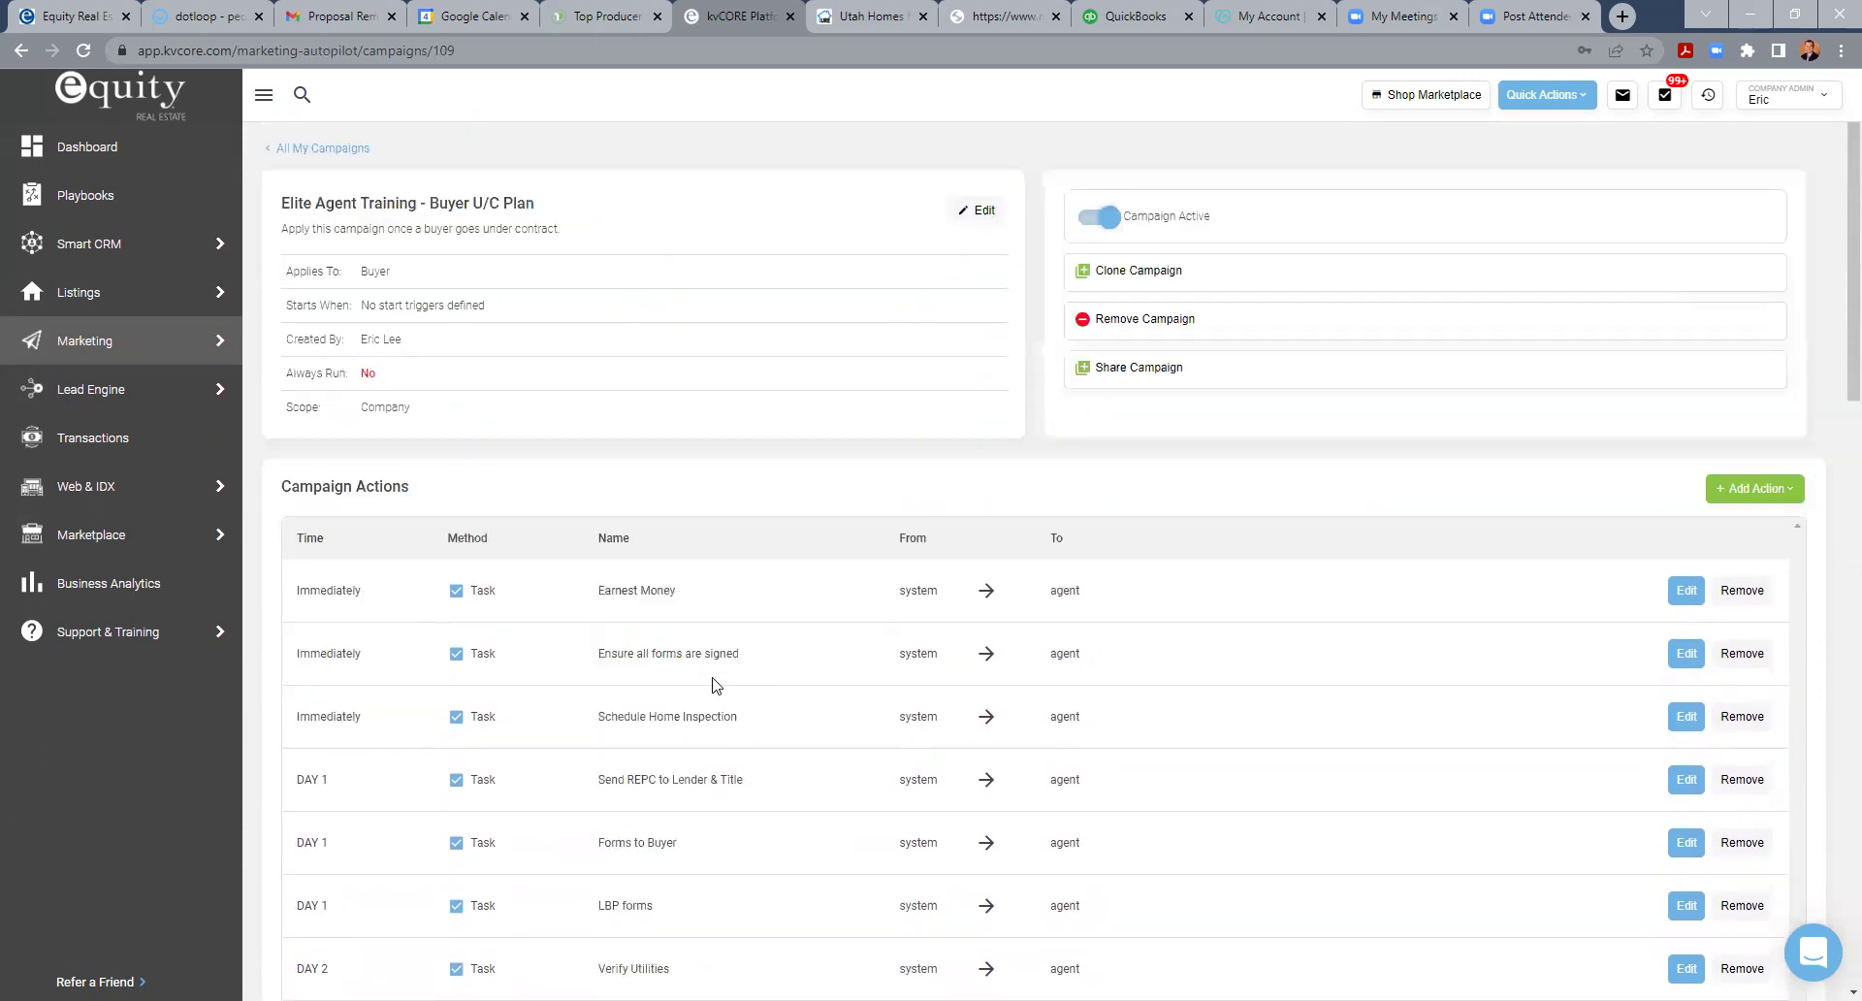
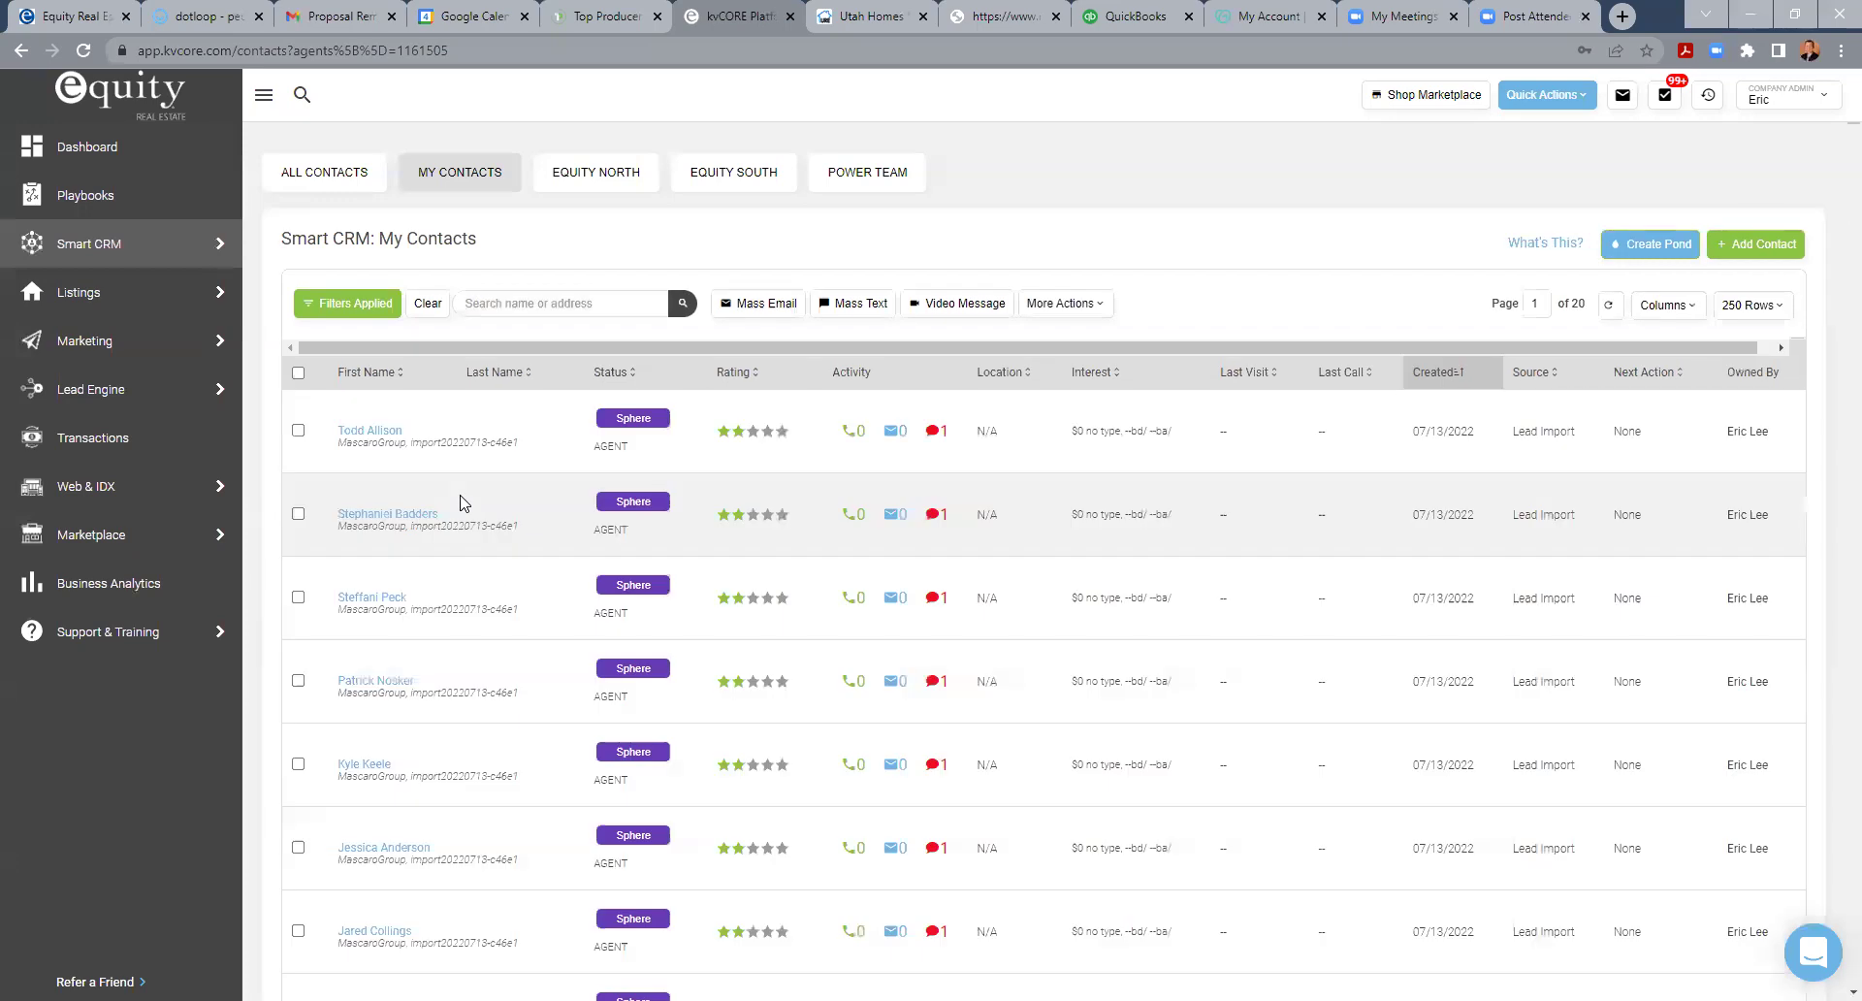
pyautogui.click(366, 434)
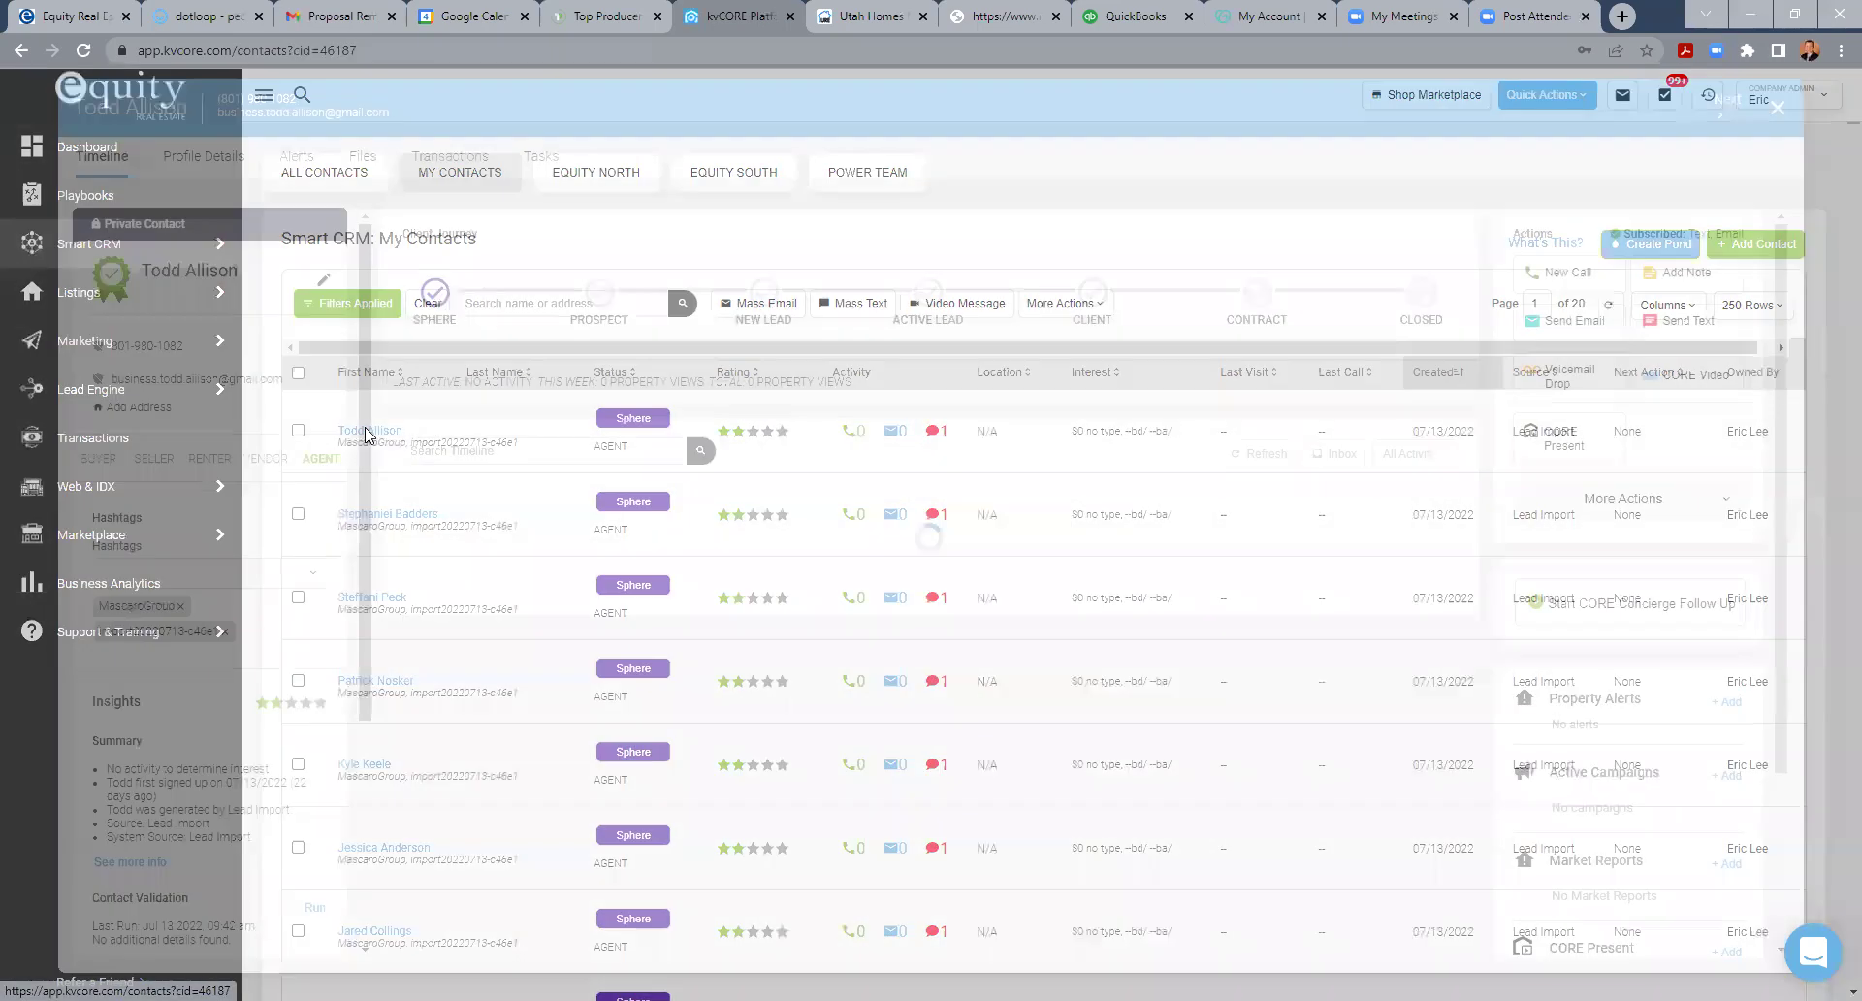
pyautogui.click(467, 158)
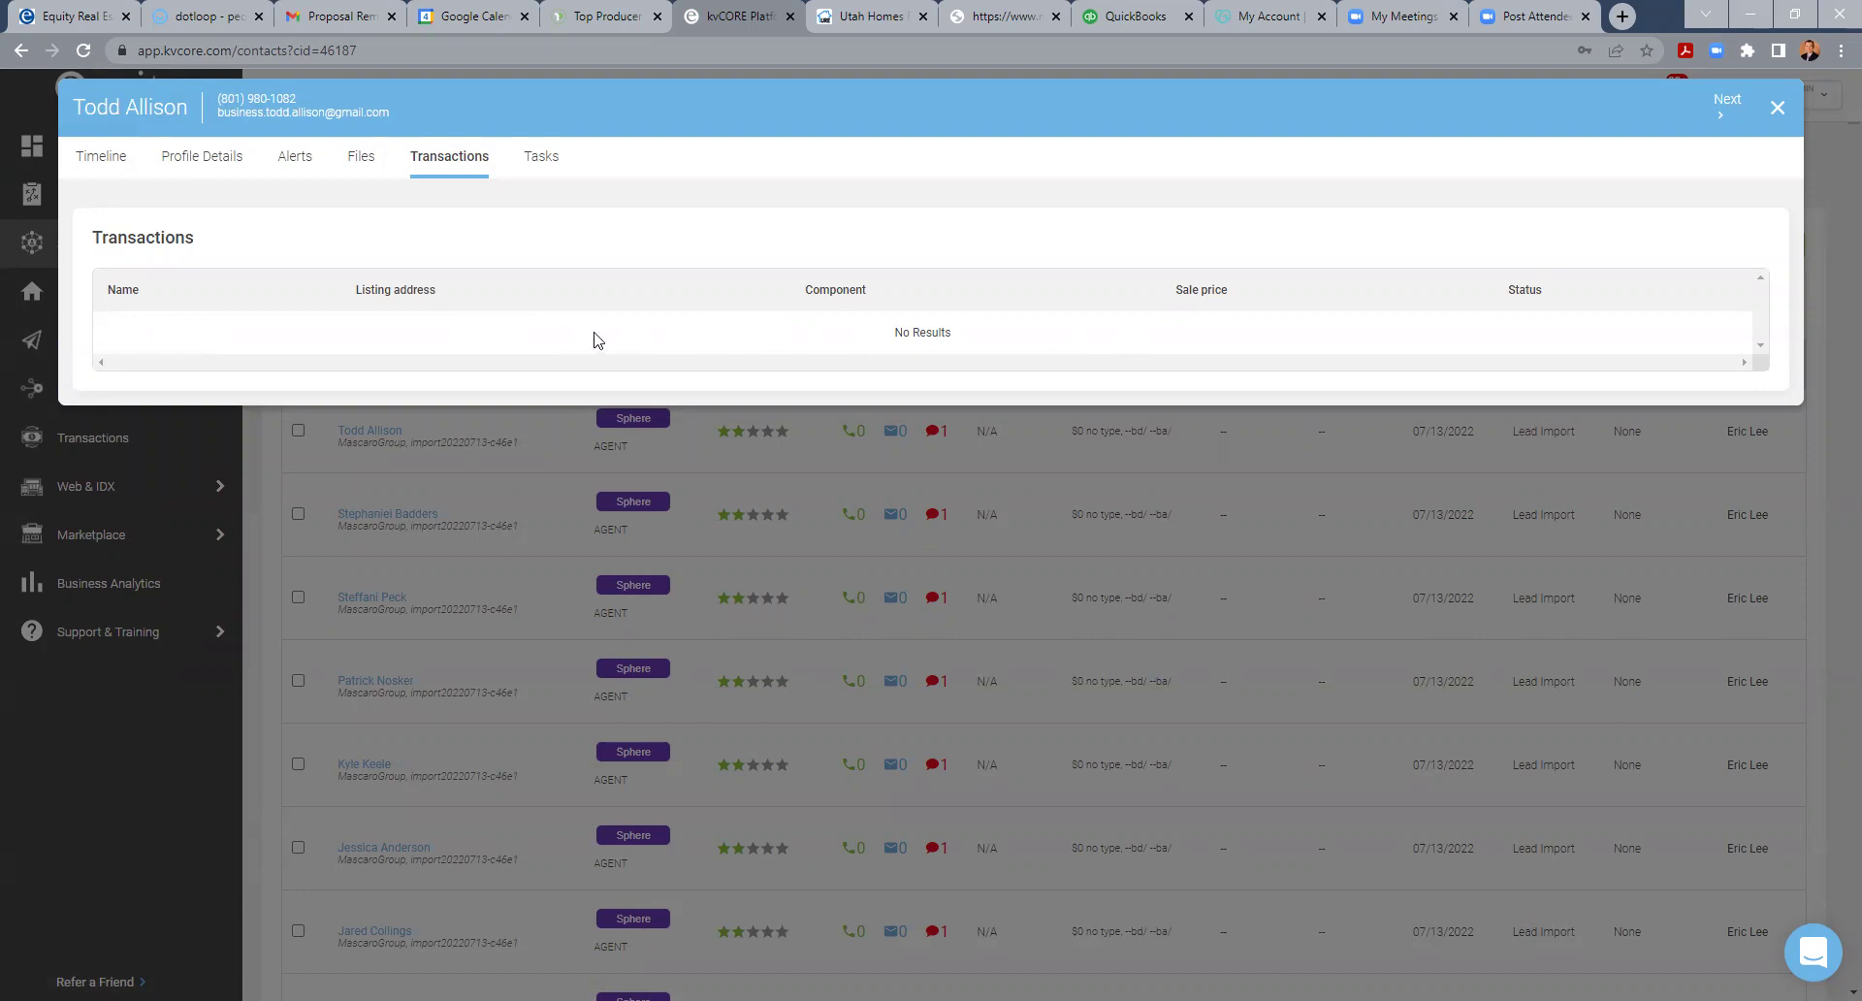
pyautogui.click(354, 160)
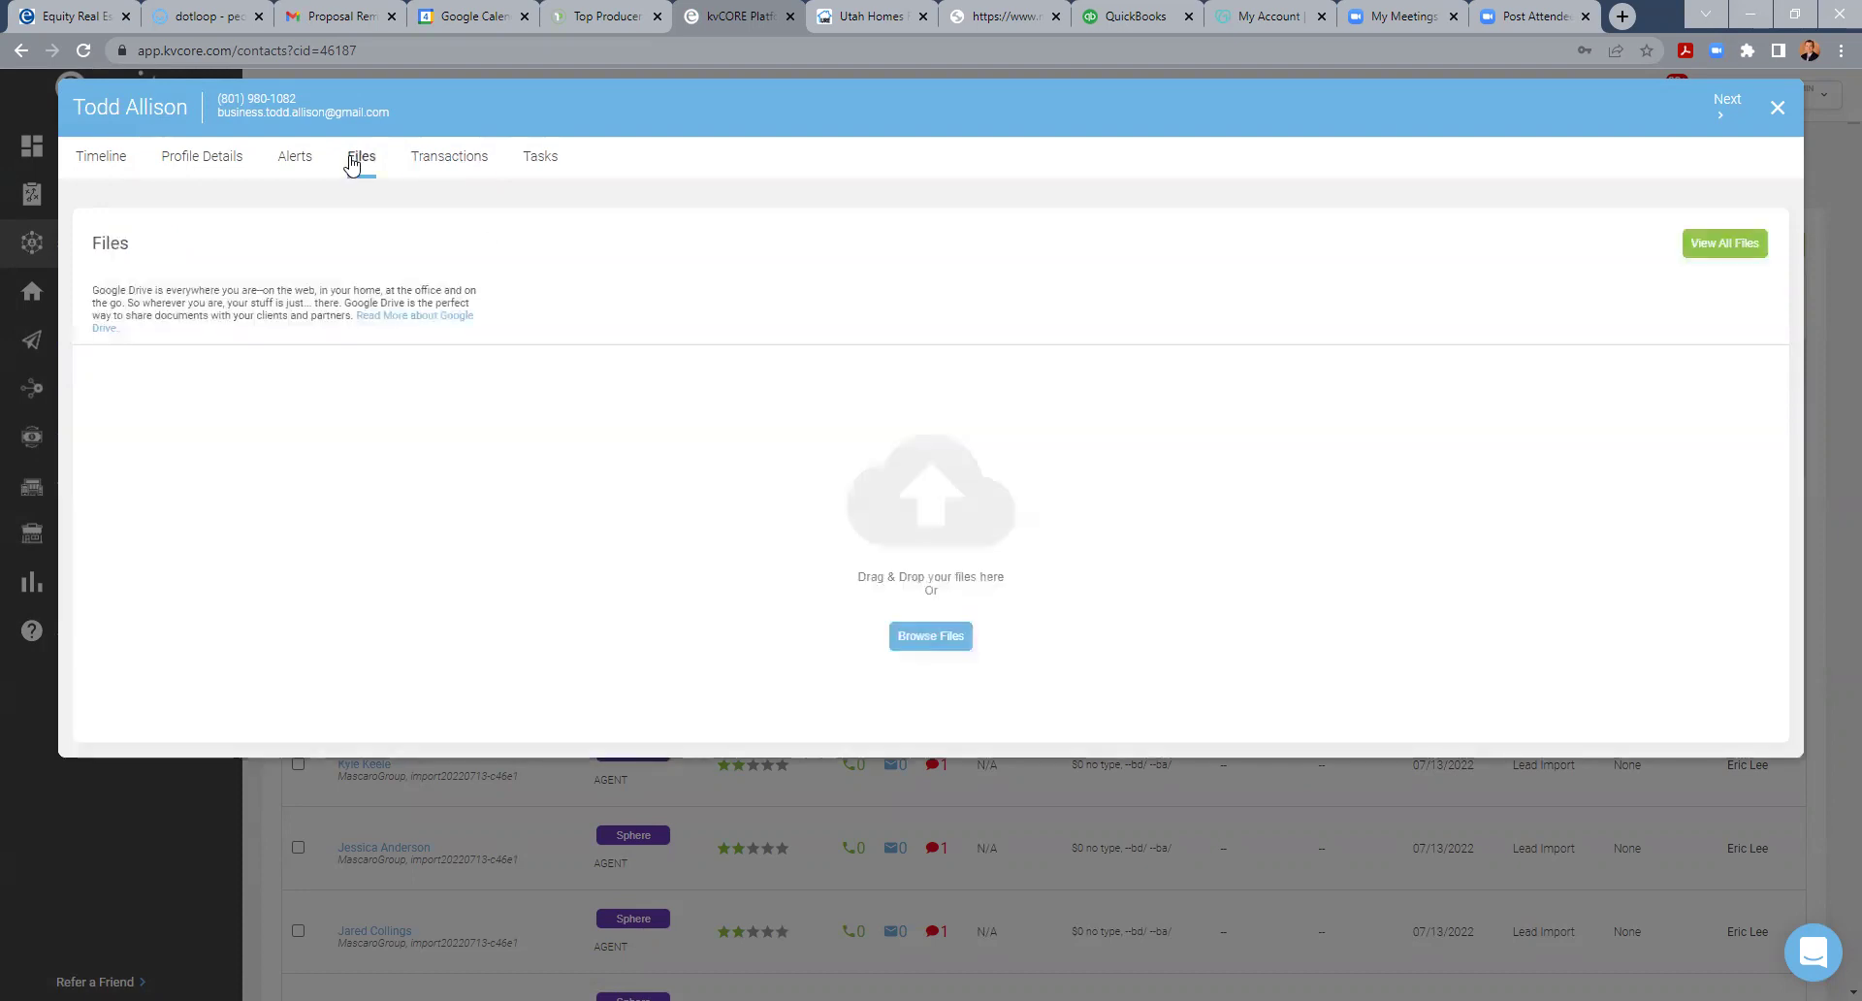
pyautogui.click(461, 165)
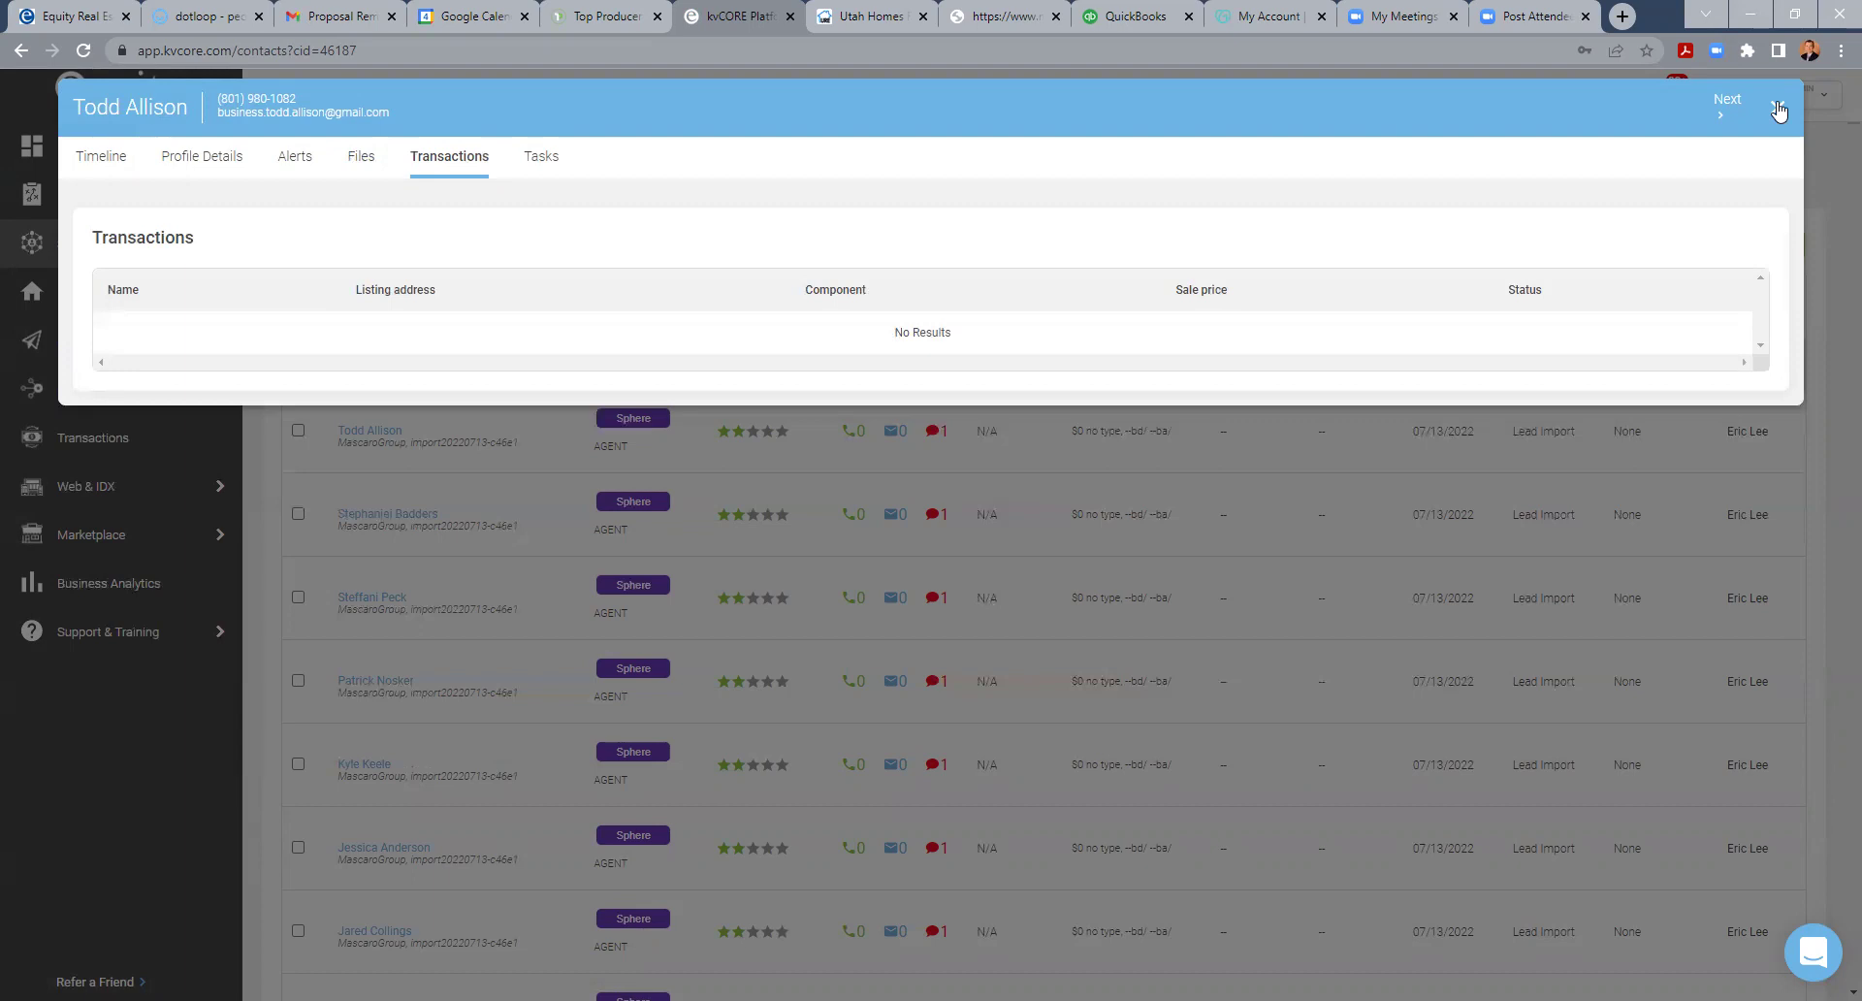
pyautogui.click(1778, 112)
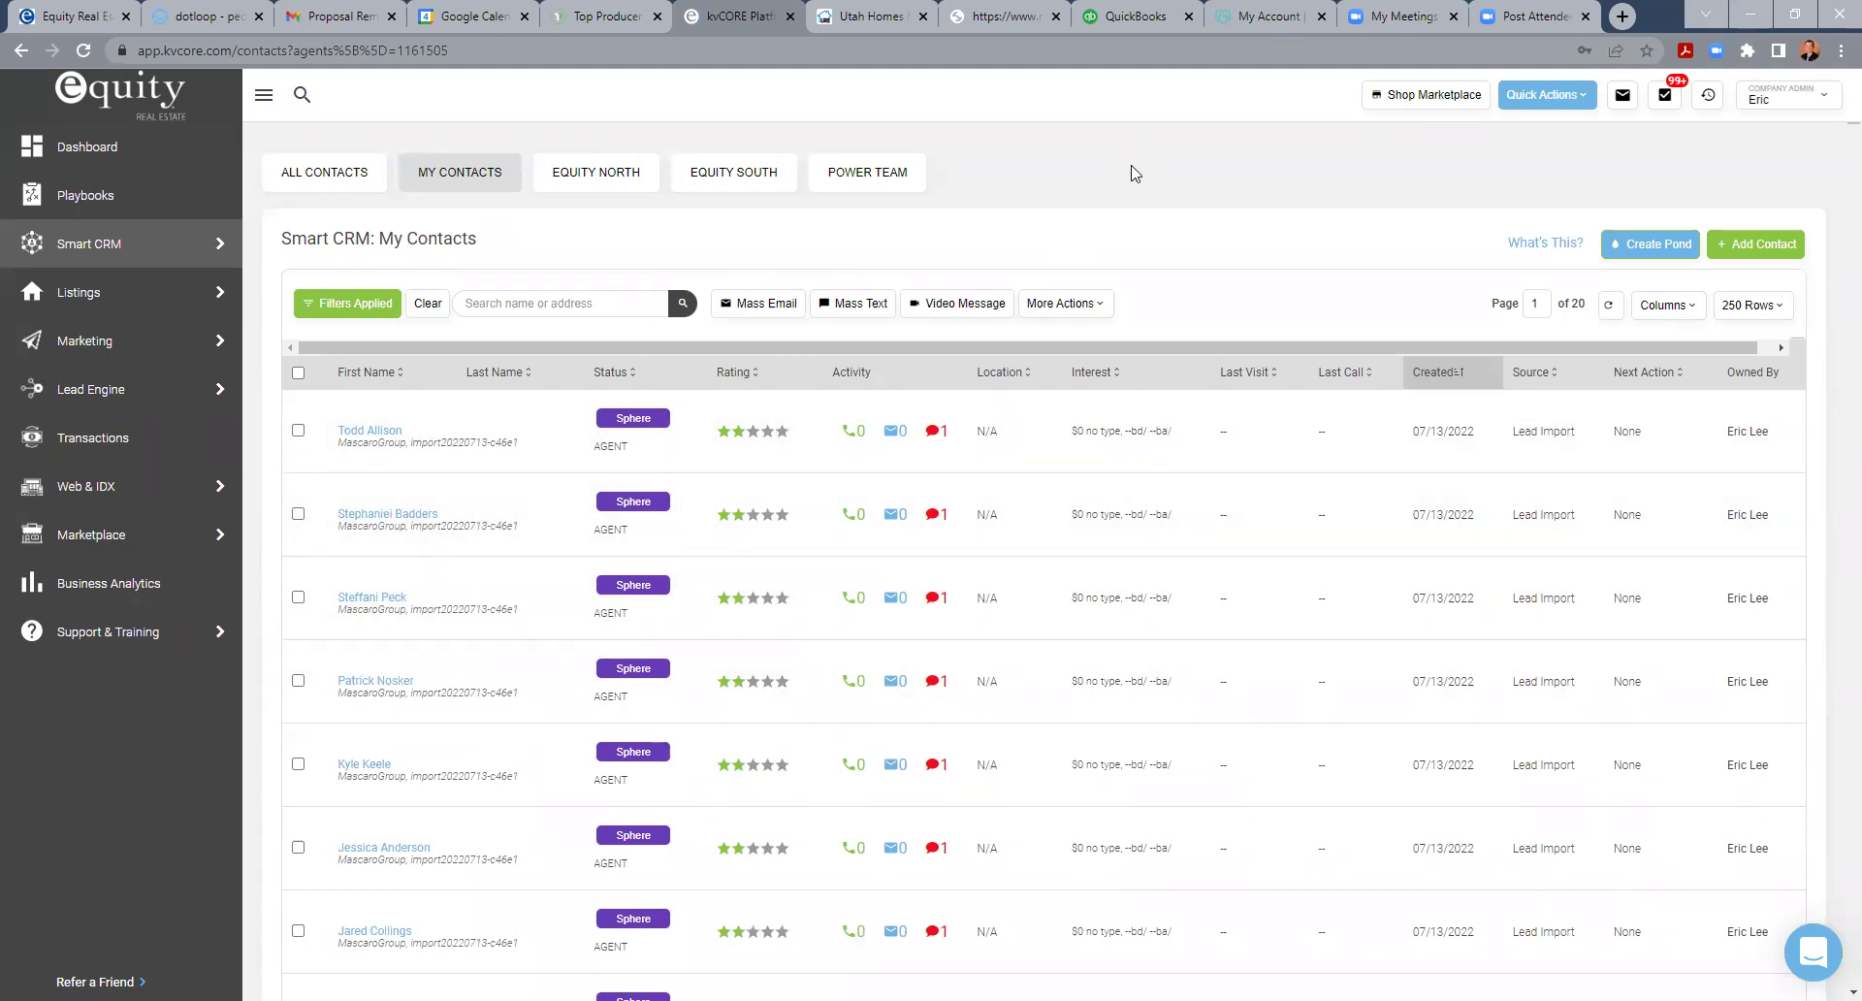
# - Open My Profile and review its contact info, social links and daily call task settings
pyautogui.click(1770, 92)
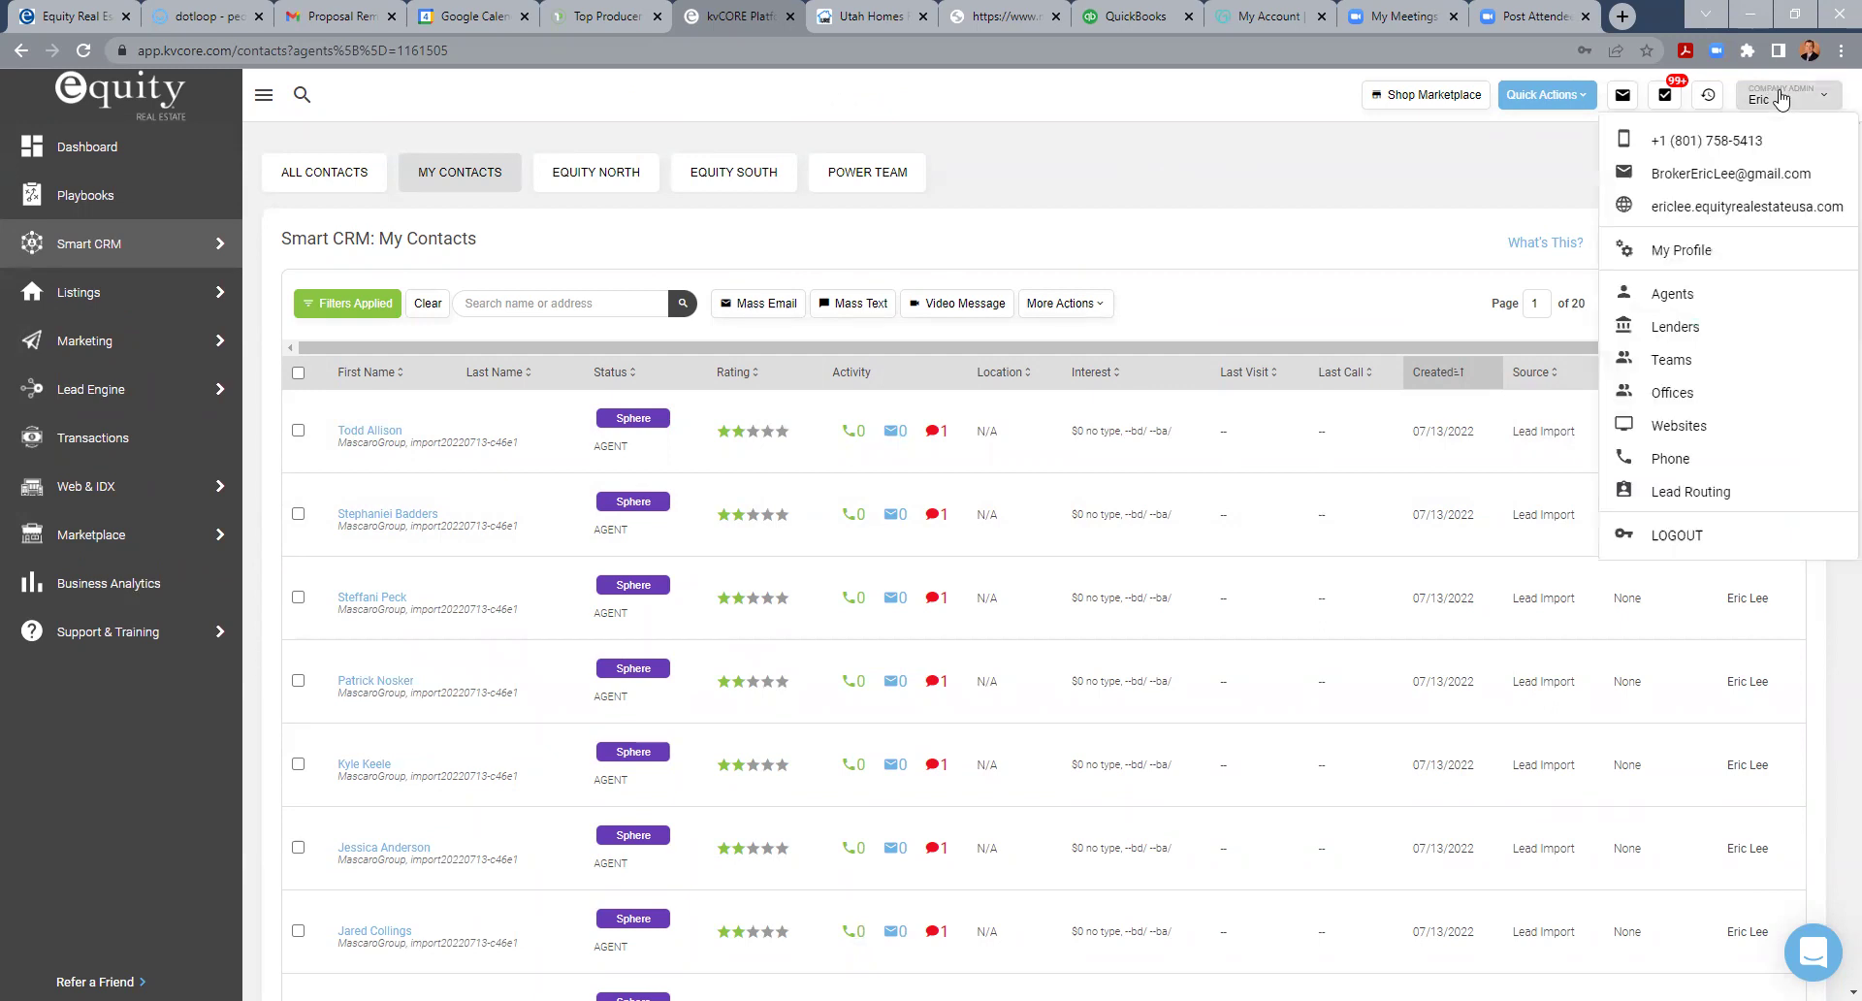
pyautogui.click(1683, 252)
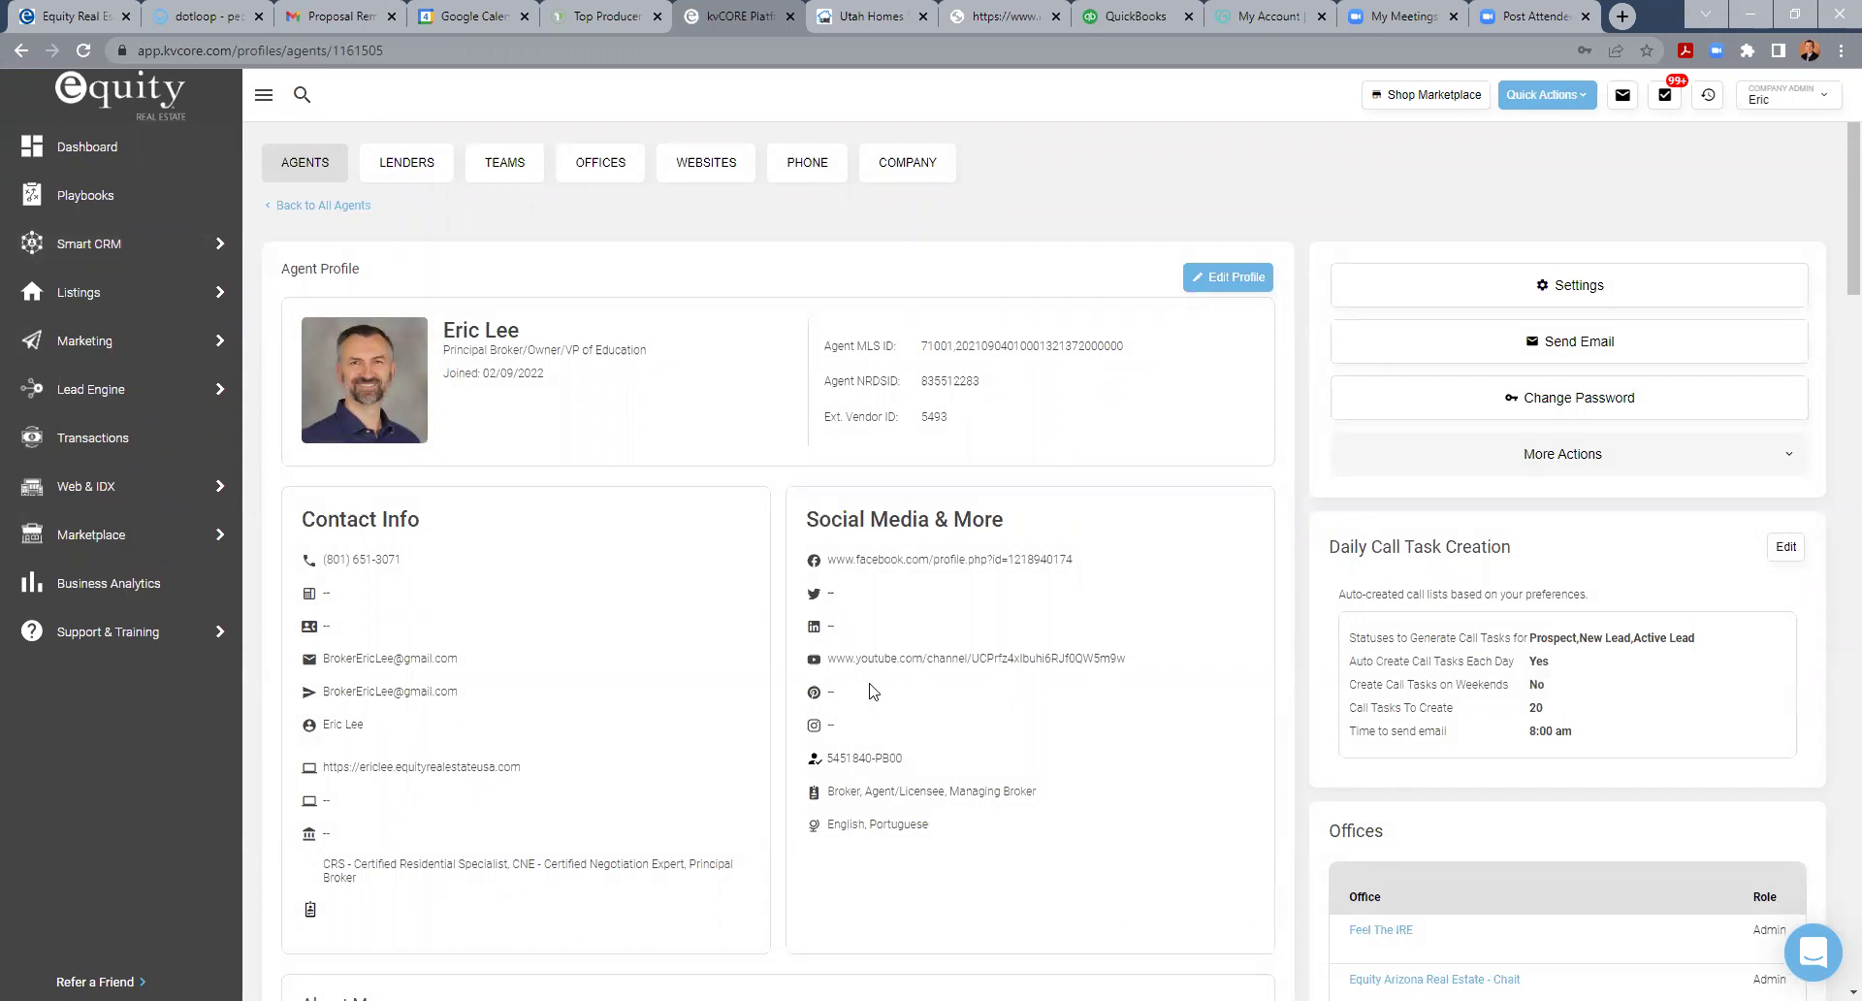
pyautogui.scroll(-4, 873, 691)
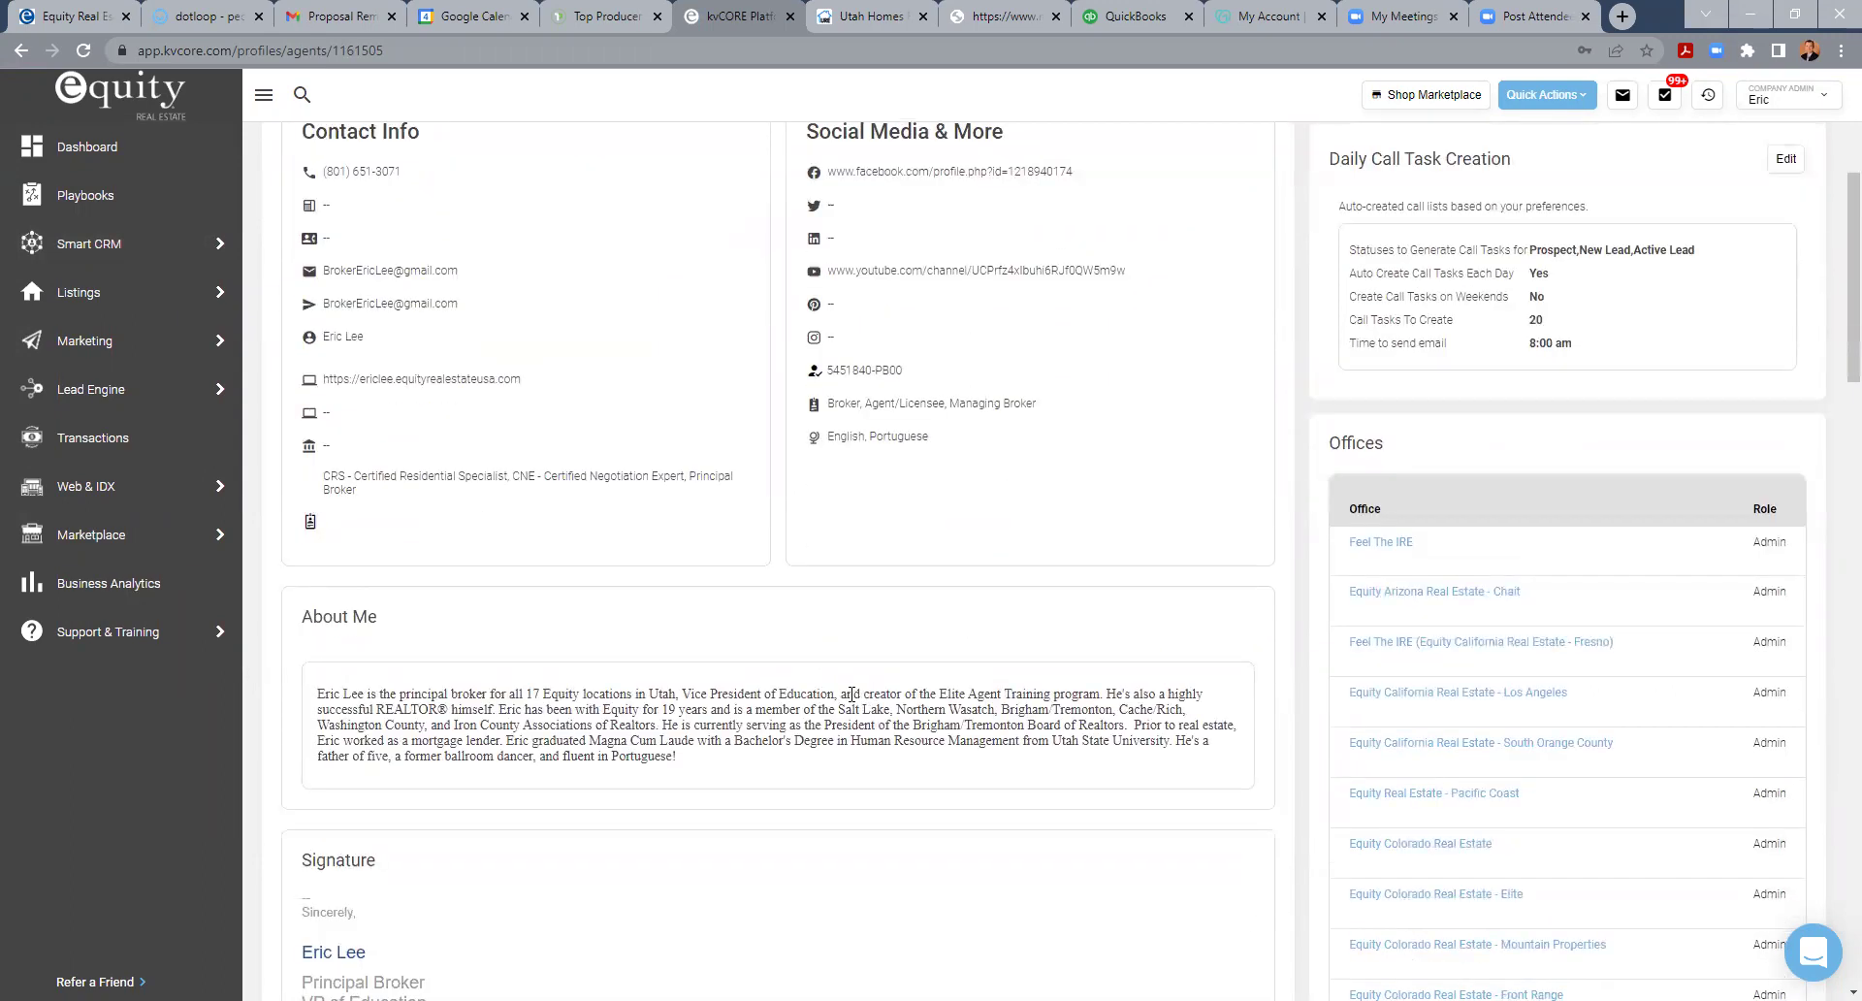
pyautogui.scroll(4, 851, 694)
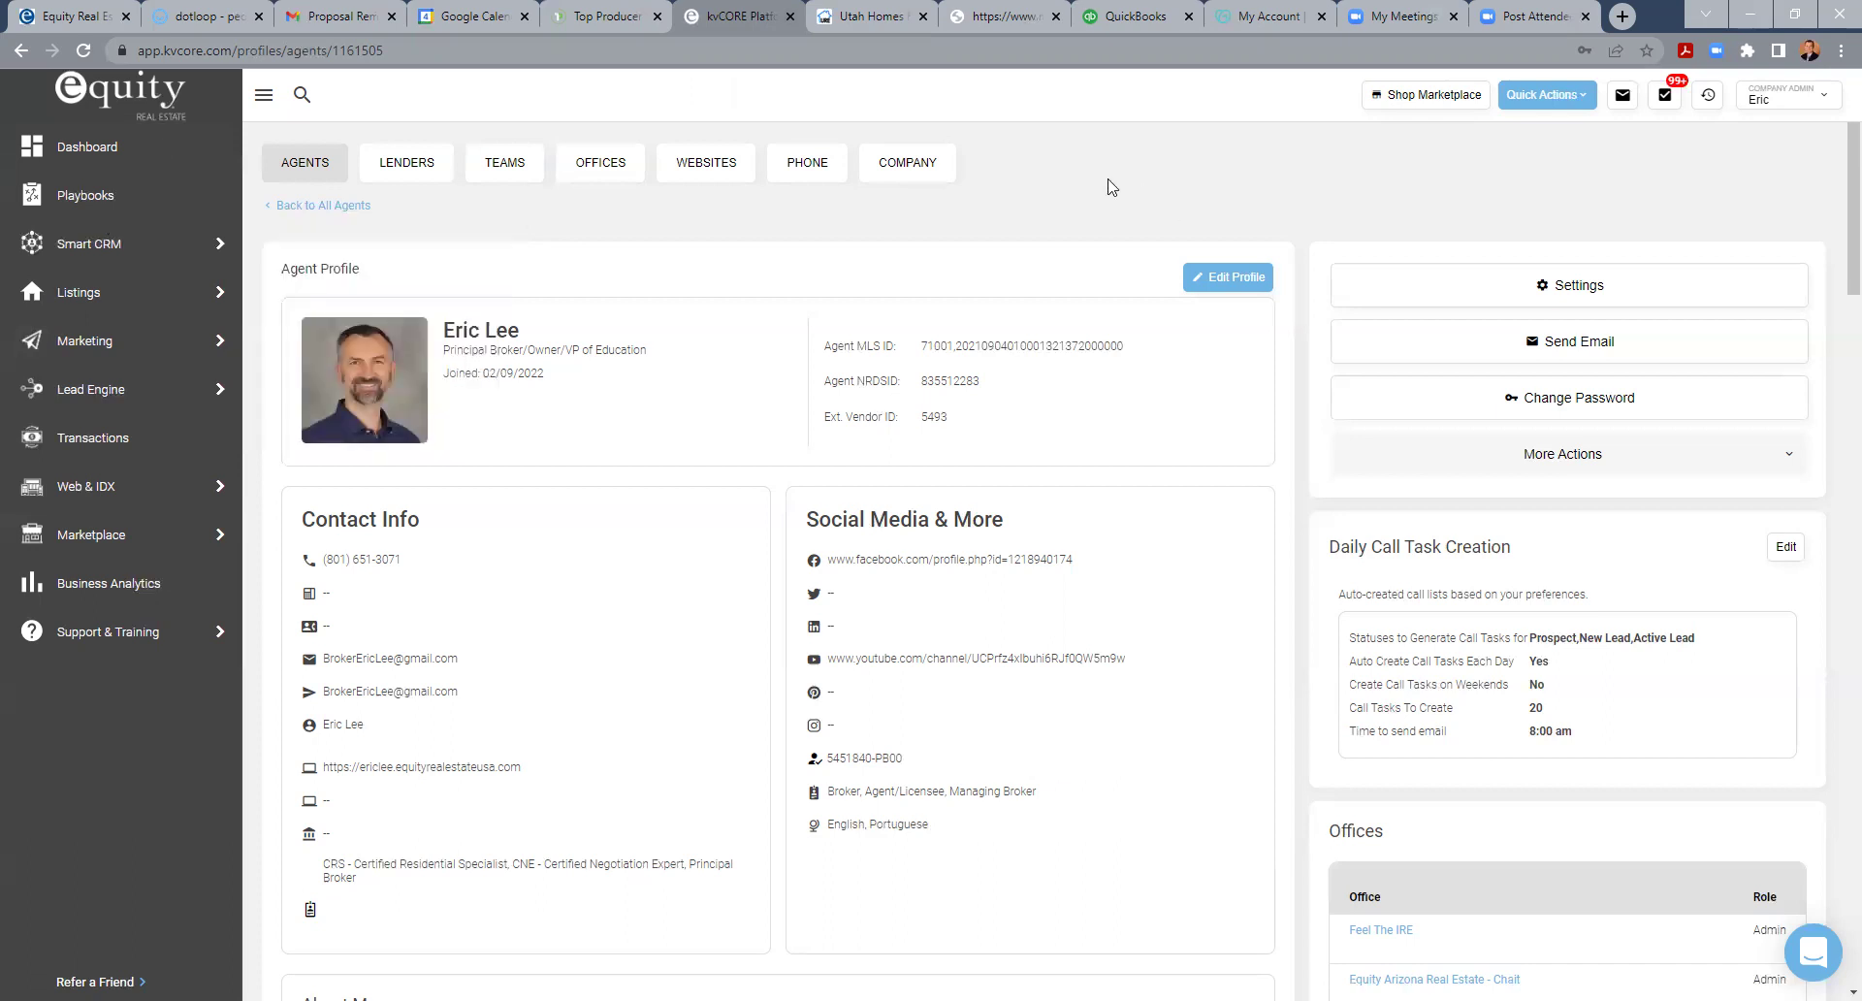
pyautogui.moveTo(144, 250)
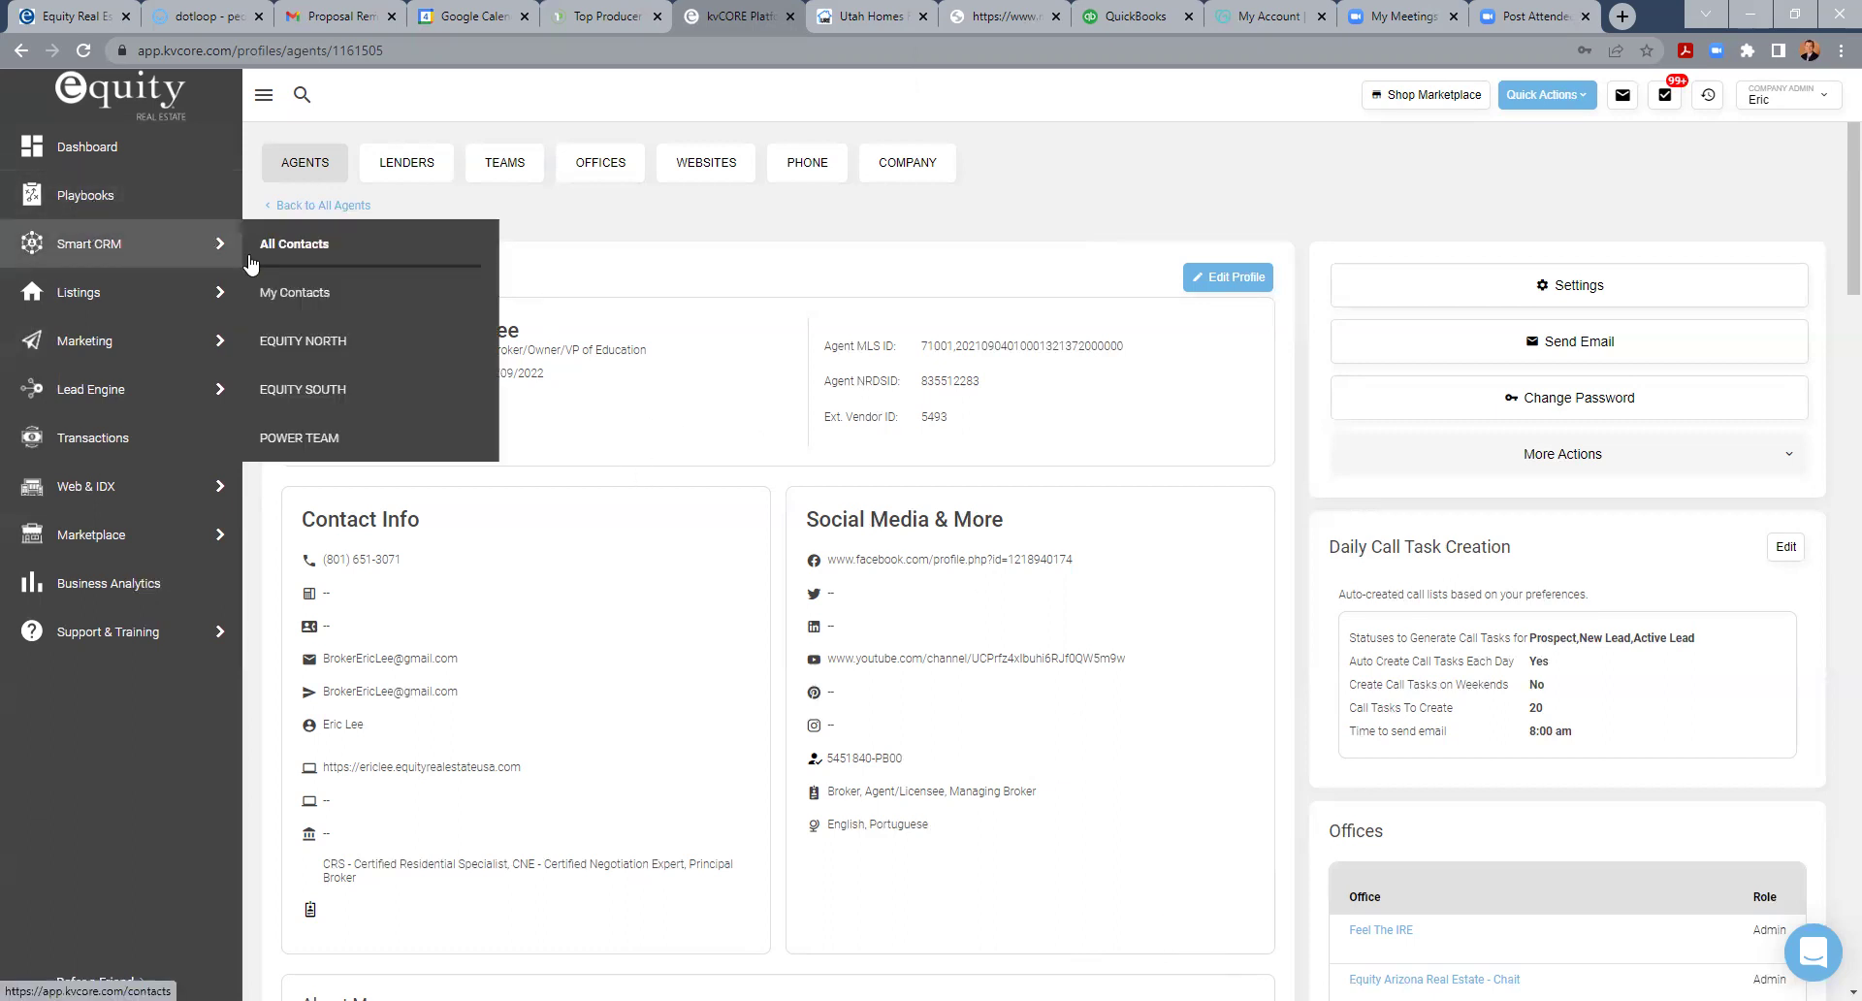
# - Open the first contact's record from the My Contacts list
pyautogui.click(343, 292)
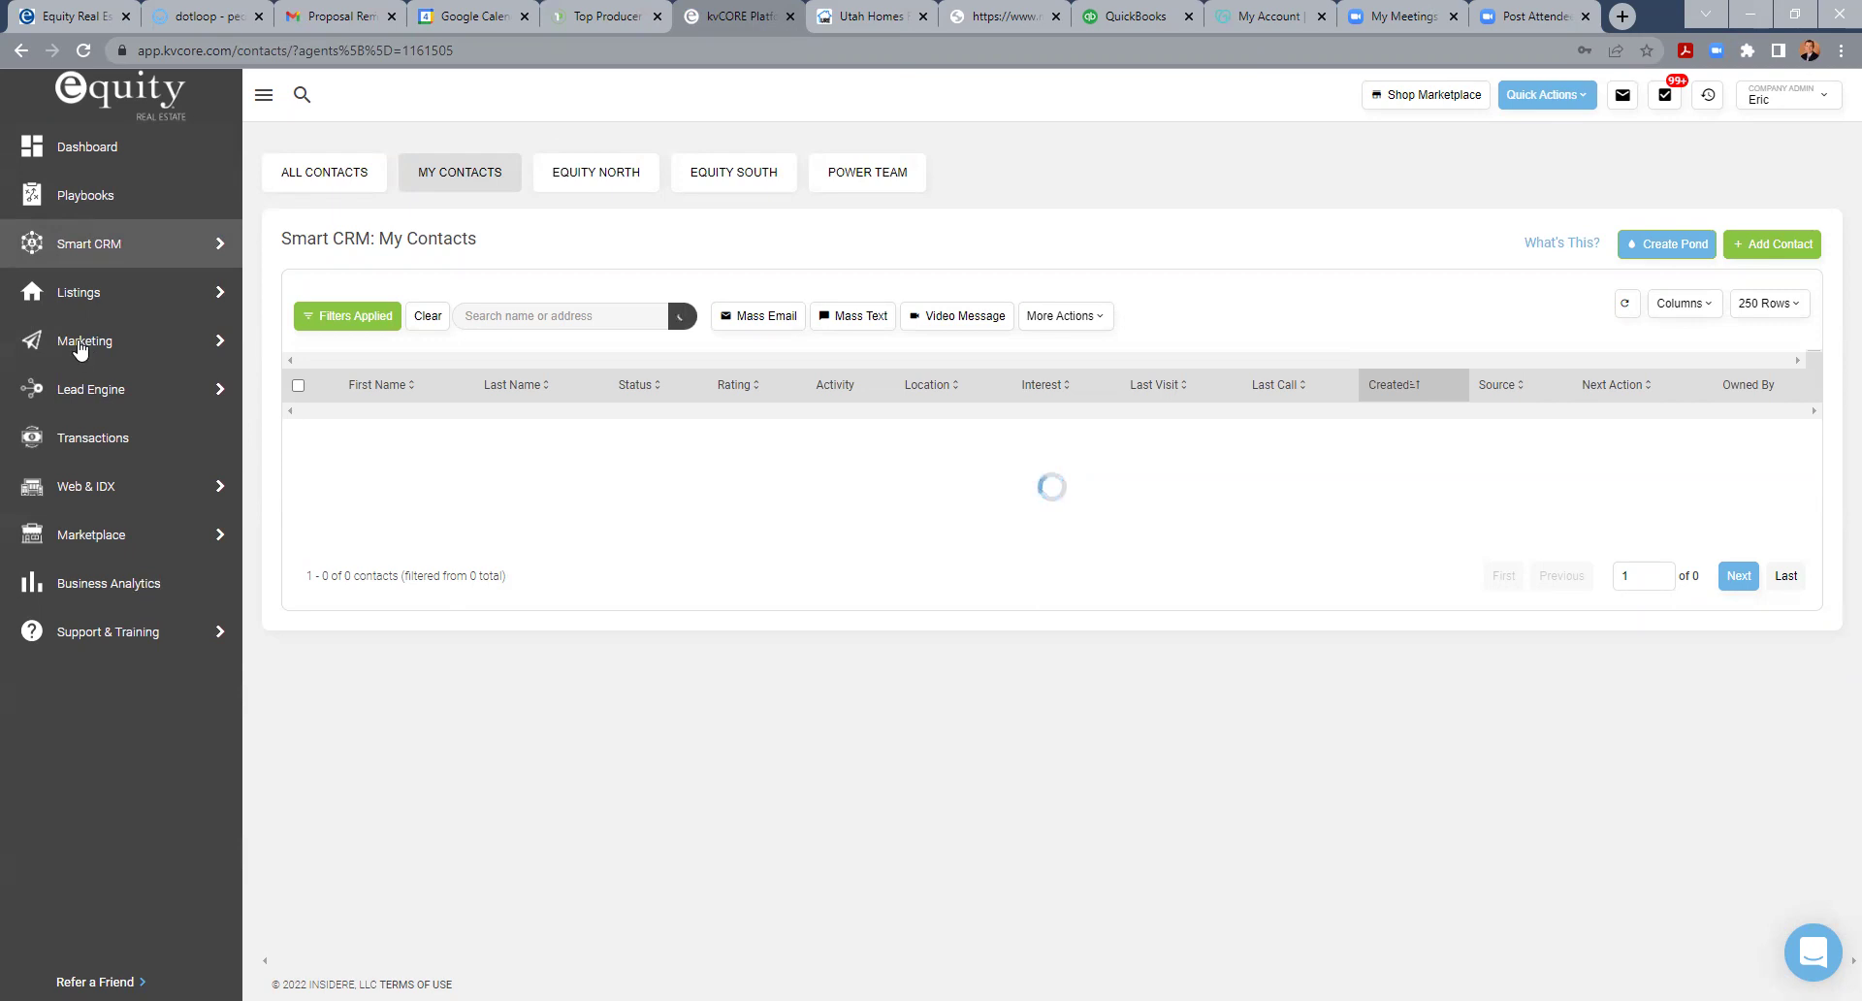
pyautogui.moveTo(80, 347)
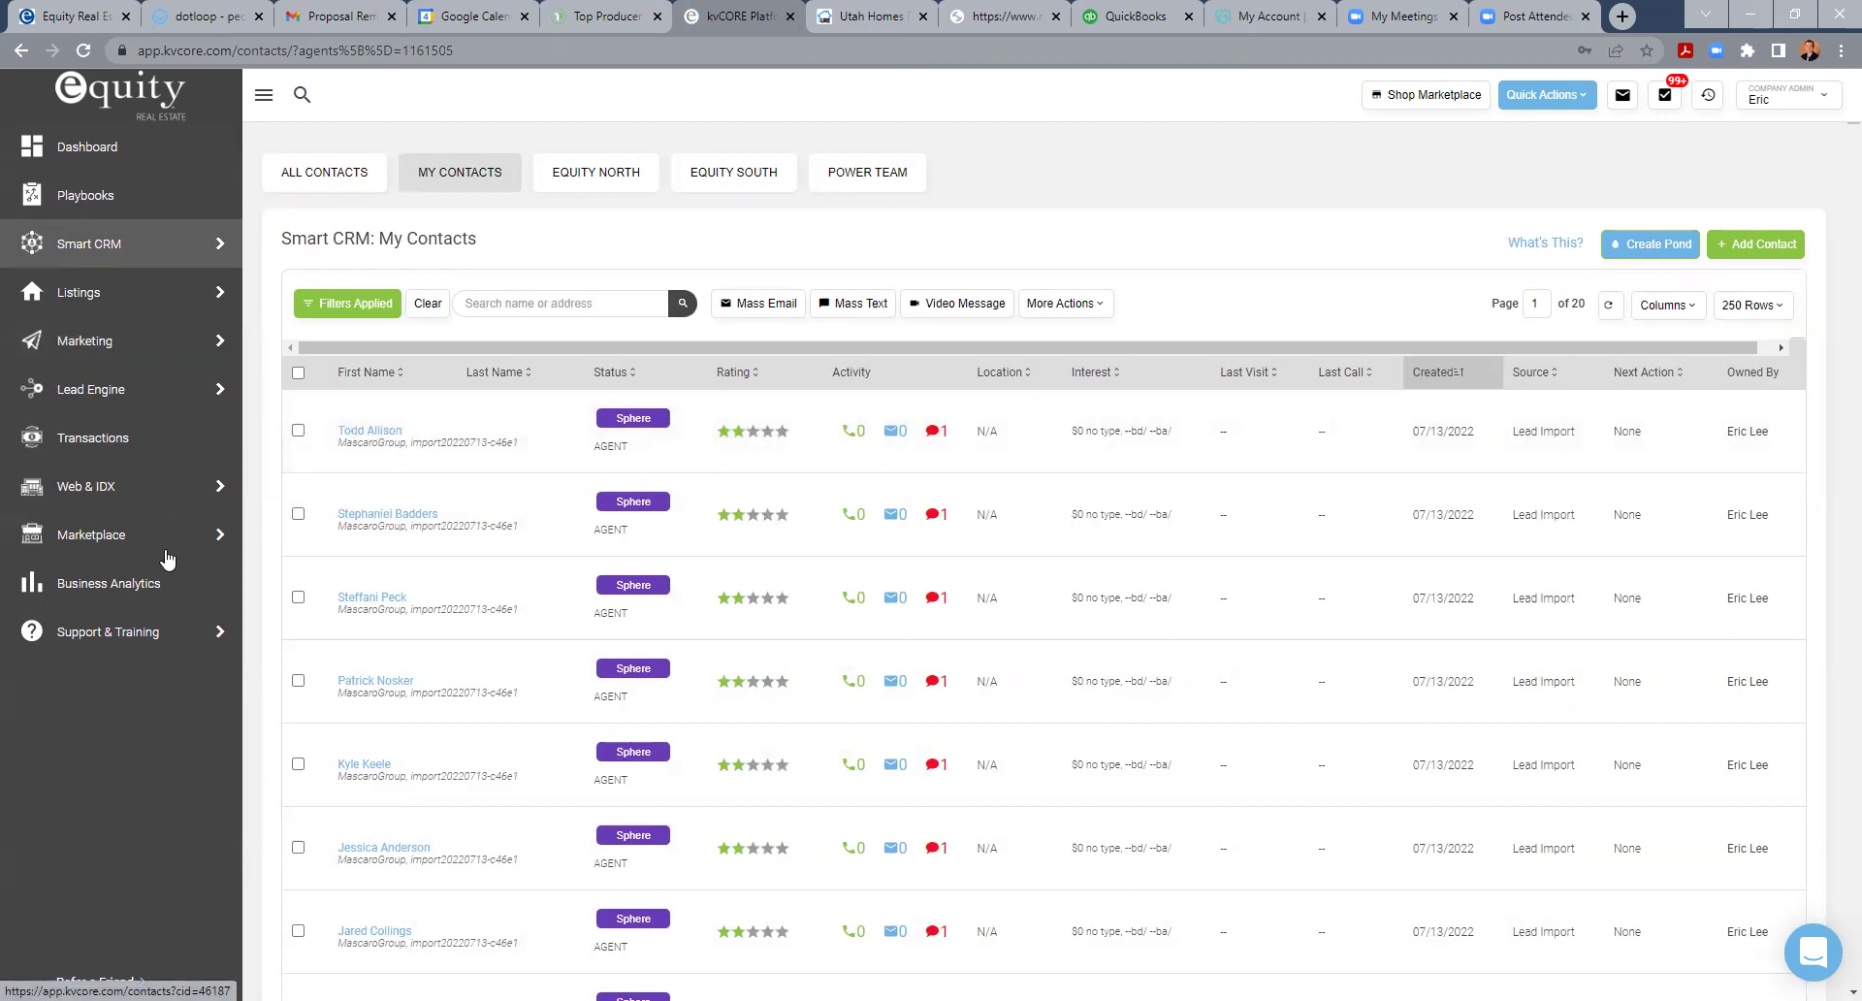
pyautogui.moveTo(96, 540)
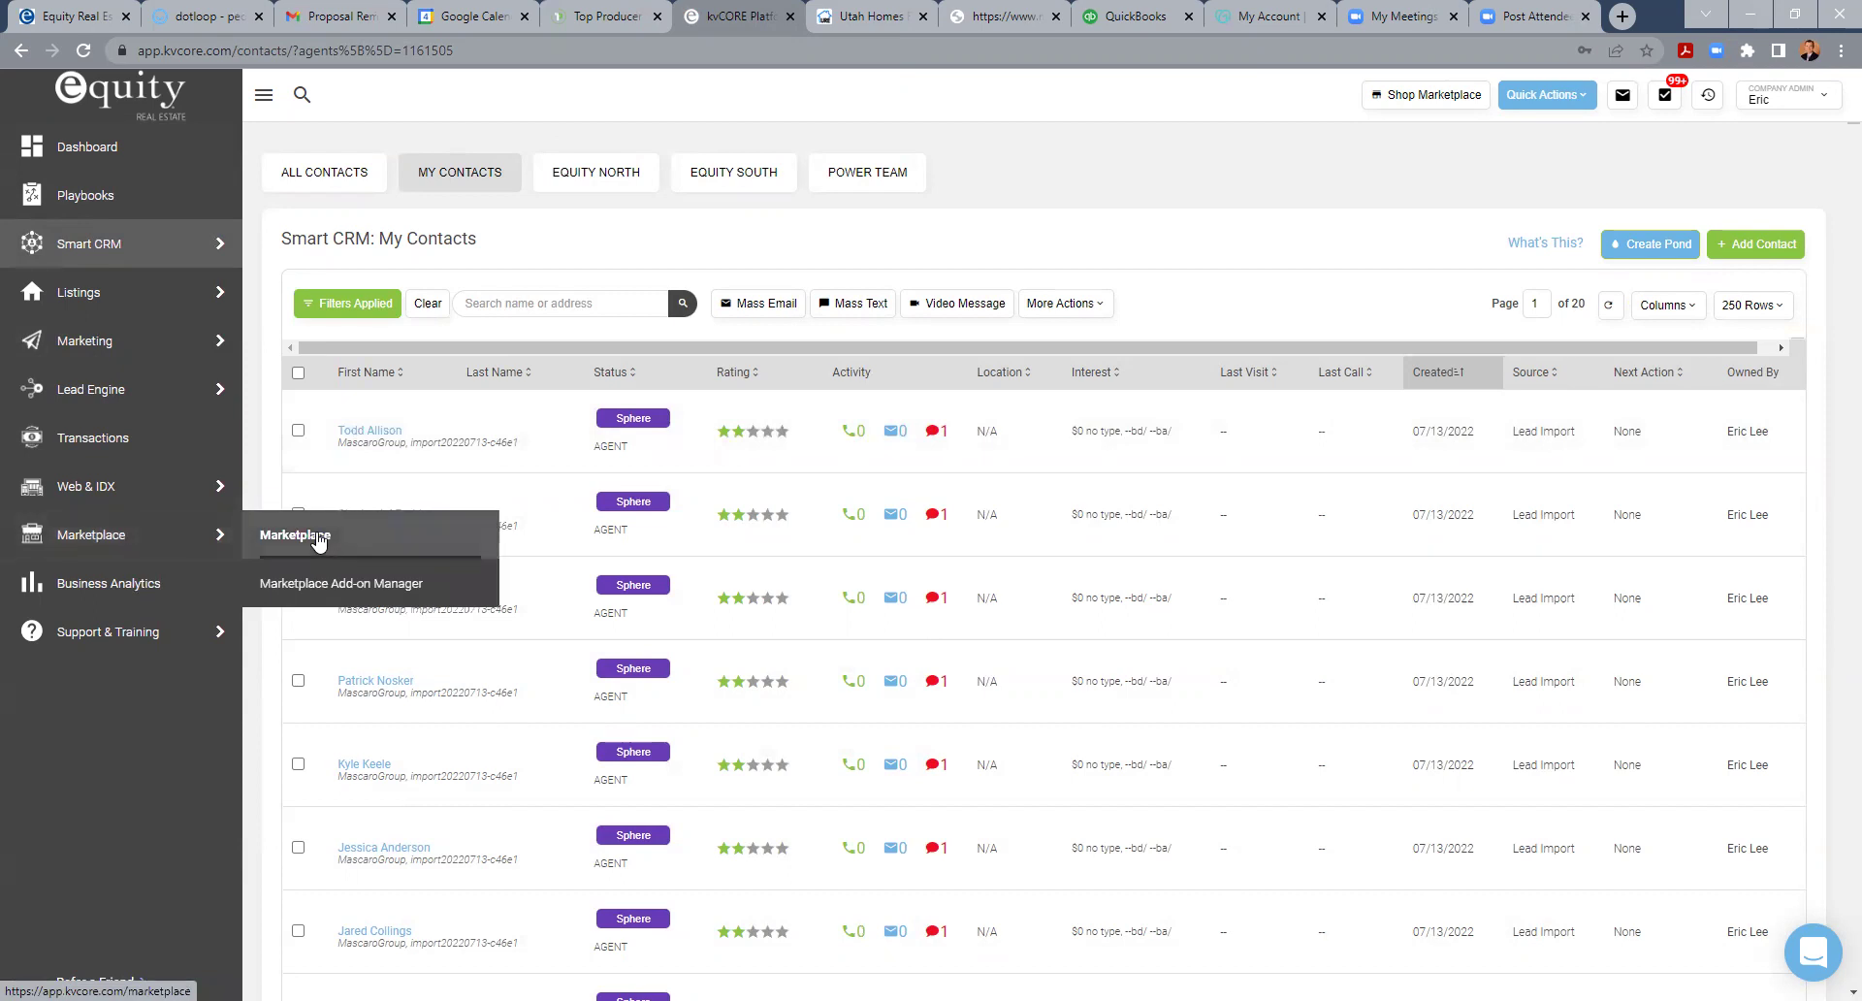
pyautogui.click(369, 431)
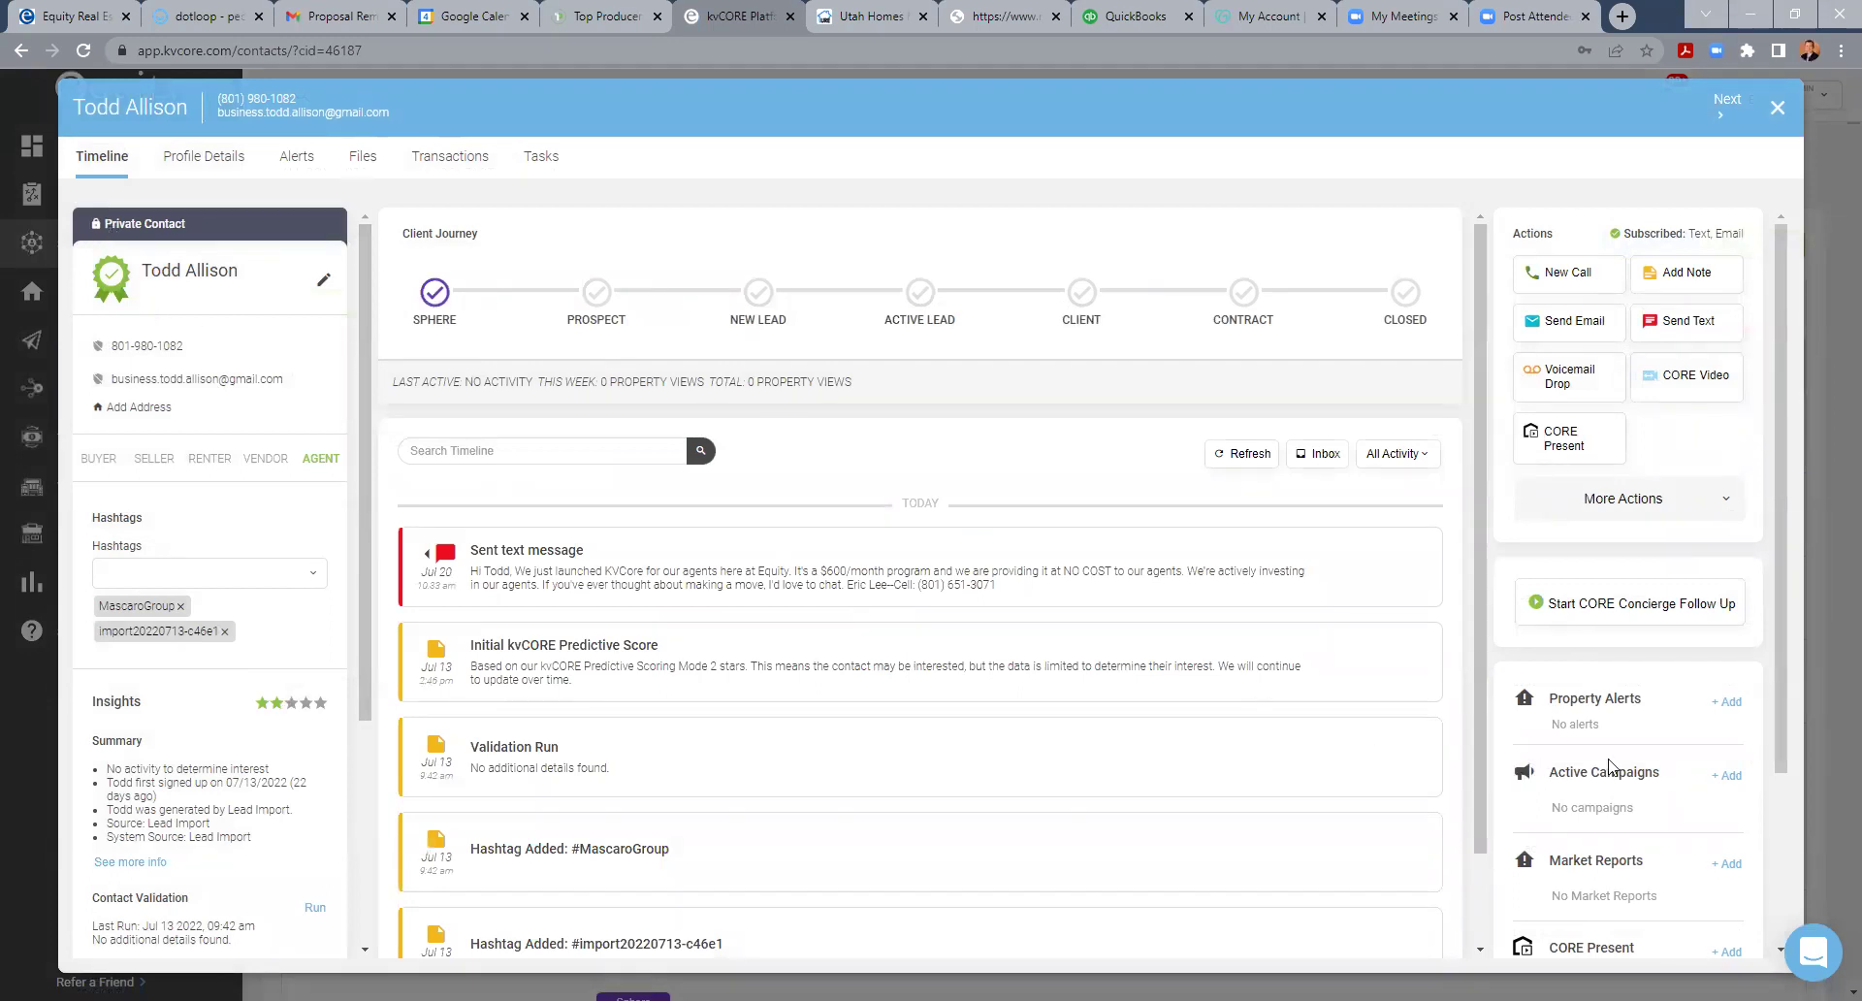
# - Scroll the contact record's right panel and start a new Property Alert with + Add
pyautogui.scroll(-2, 1523, 746)
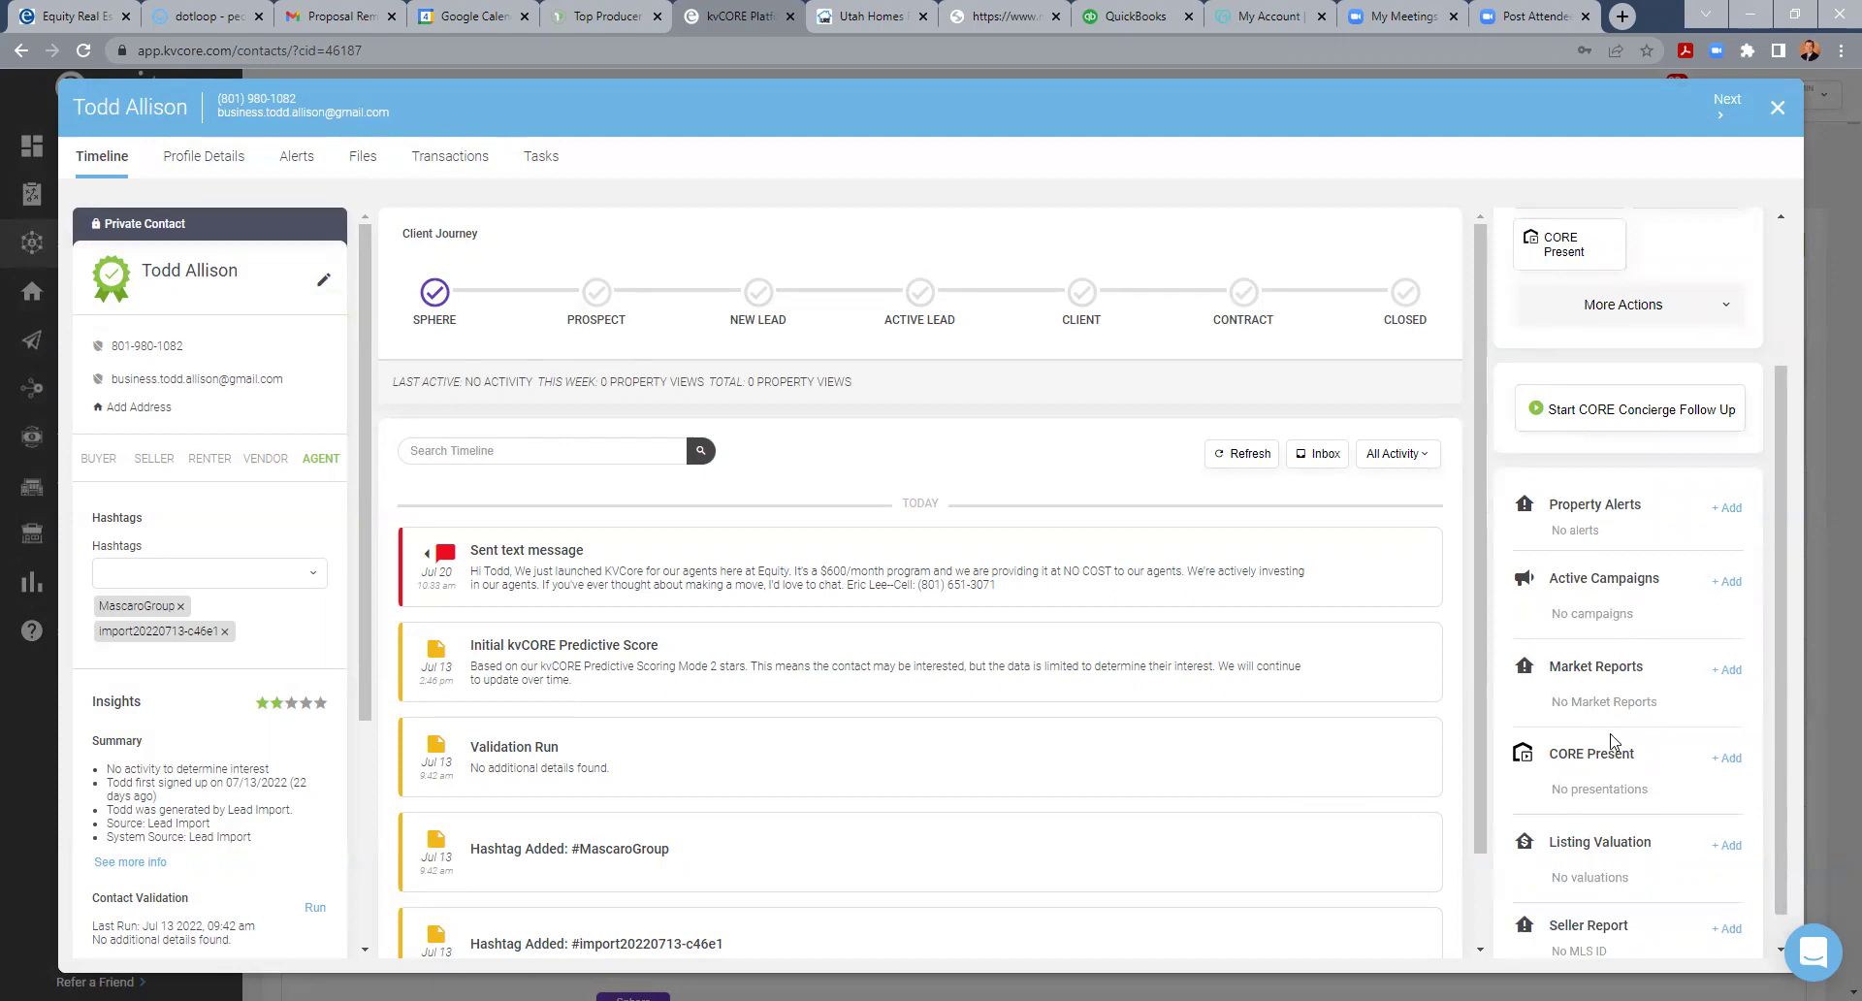
pyautogui.scroll(-1, 1610, 762)
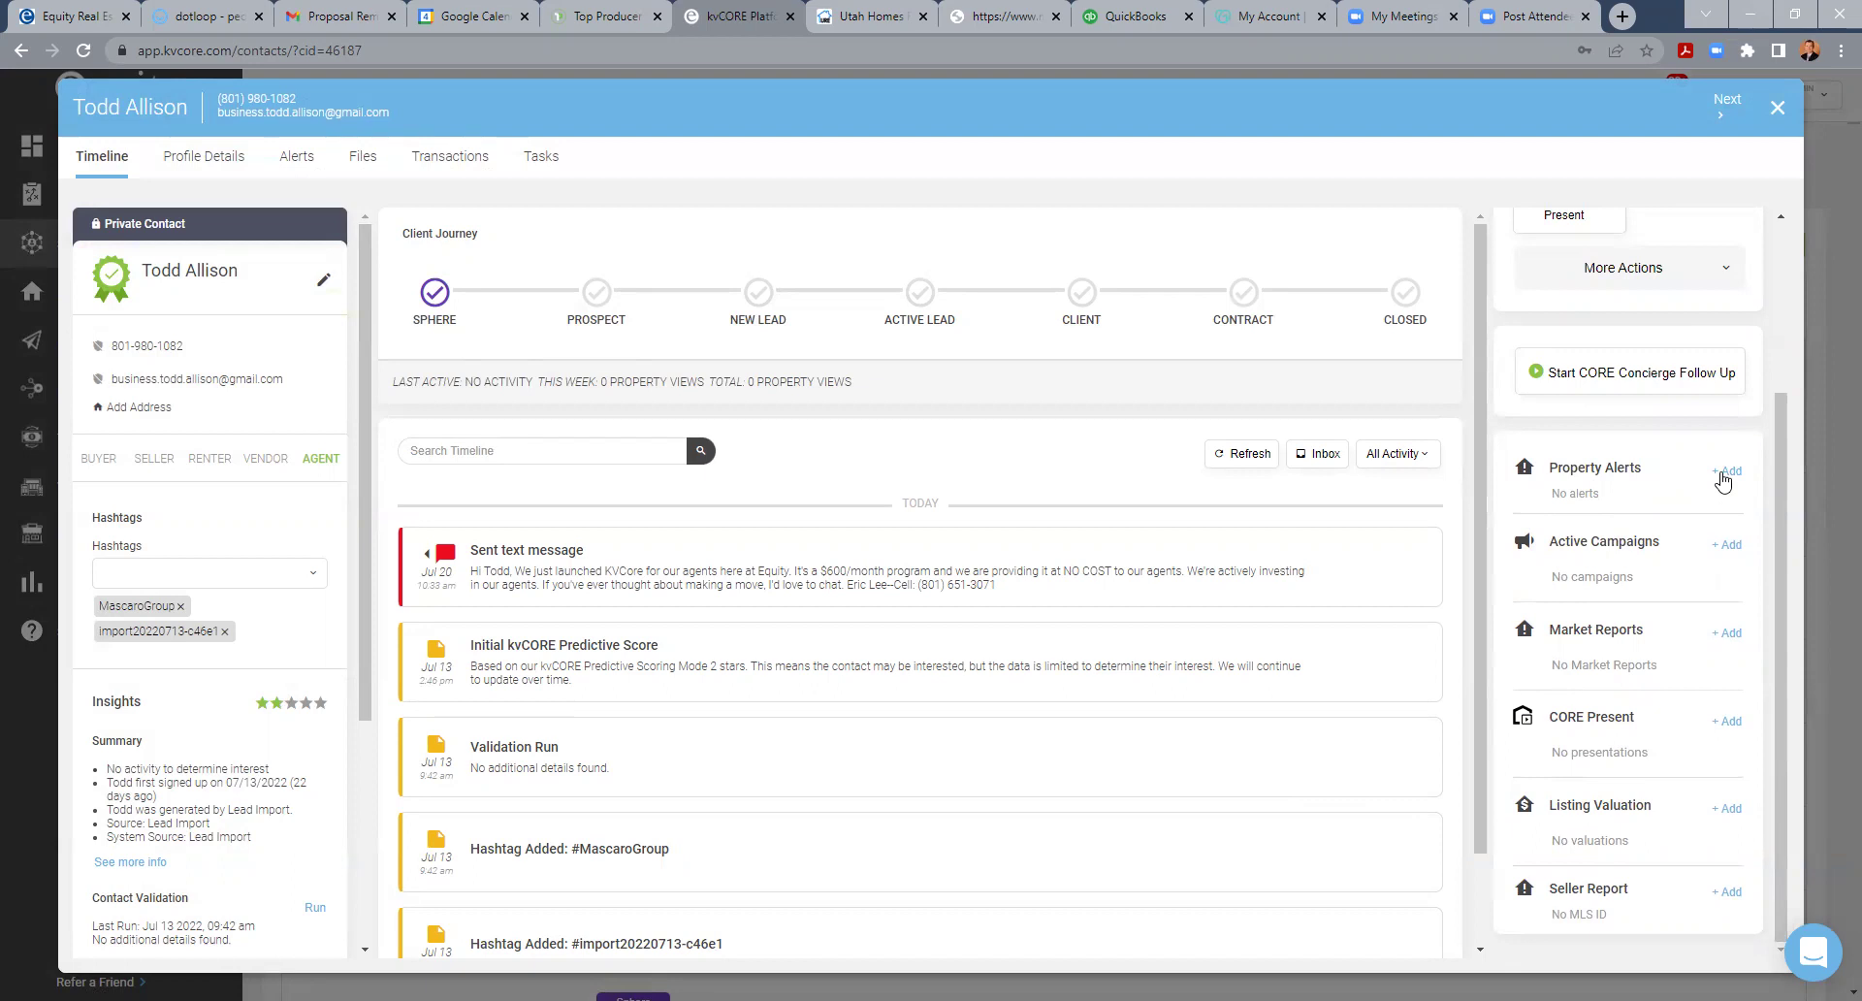
pyautogui.click(1724, 472)
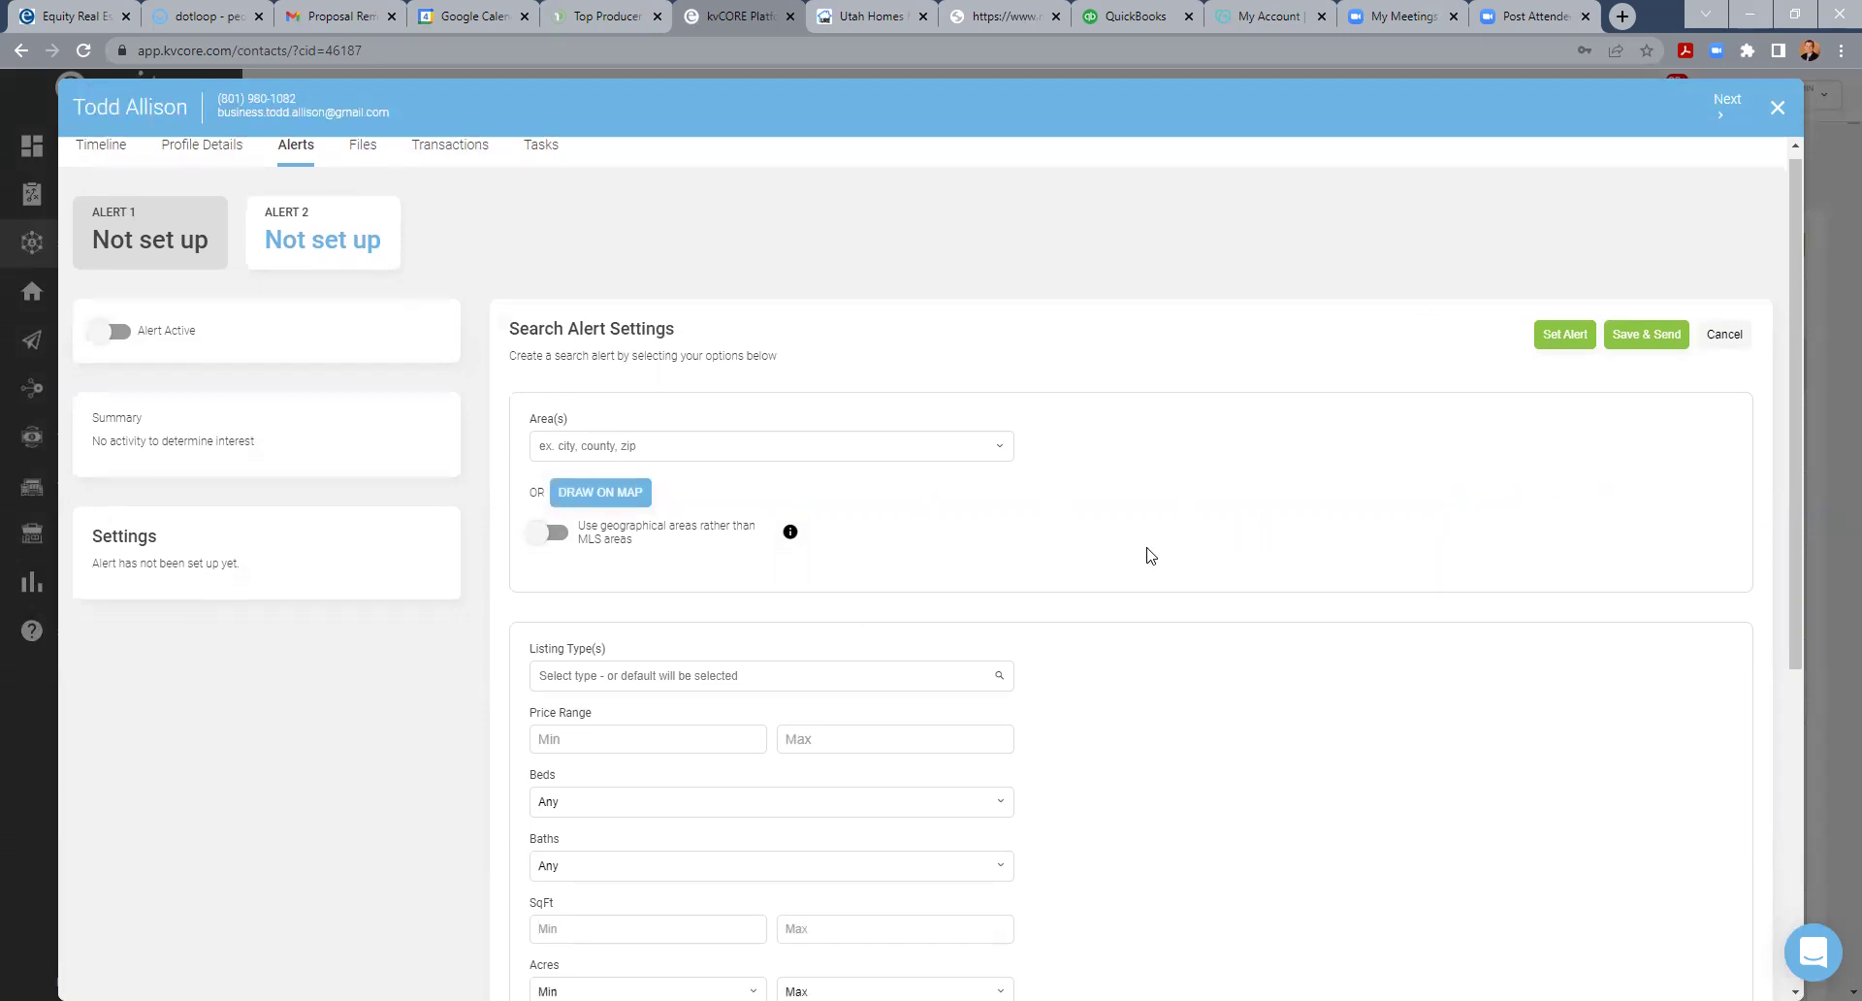
# - Check the alert's Frequency options, keep Once Weekly, and return to the Timeline without saving
pyautogui.scroll(-3, 1106, 553)
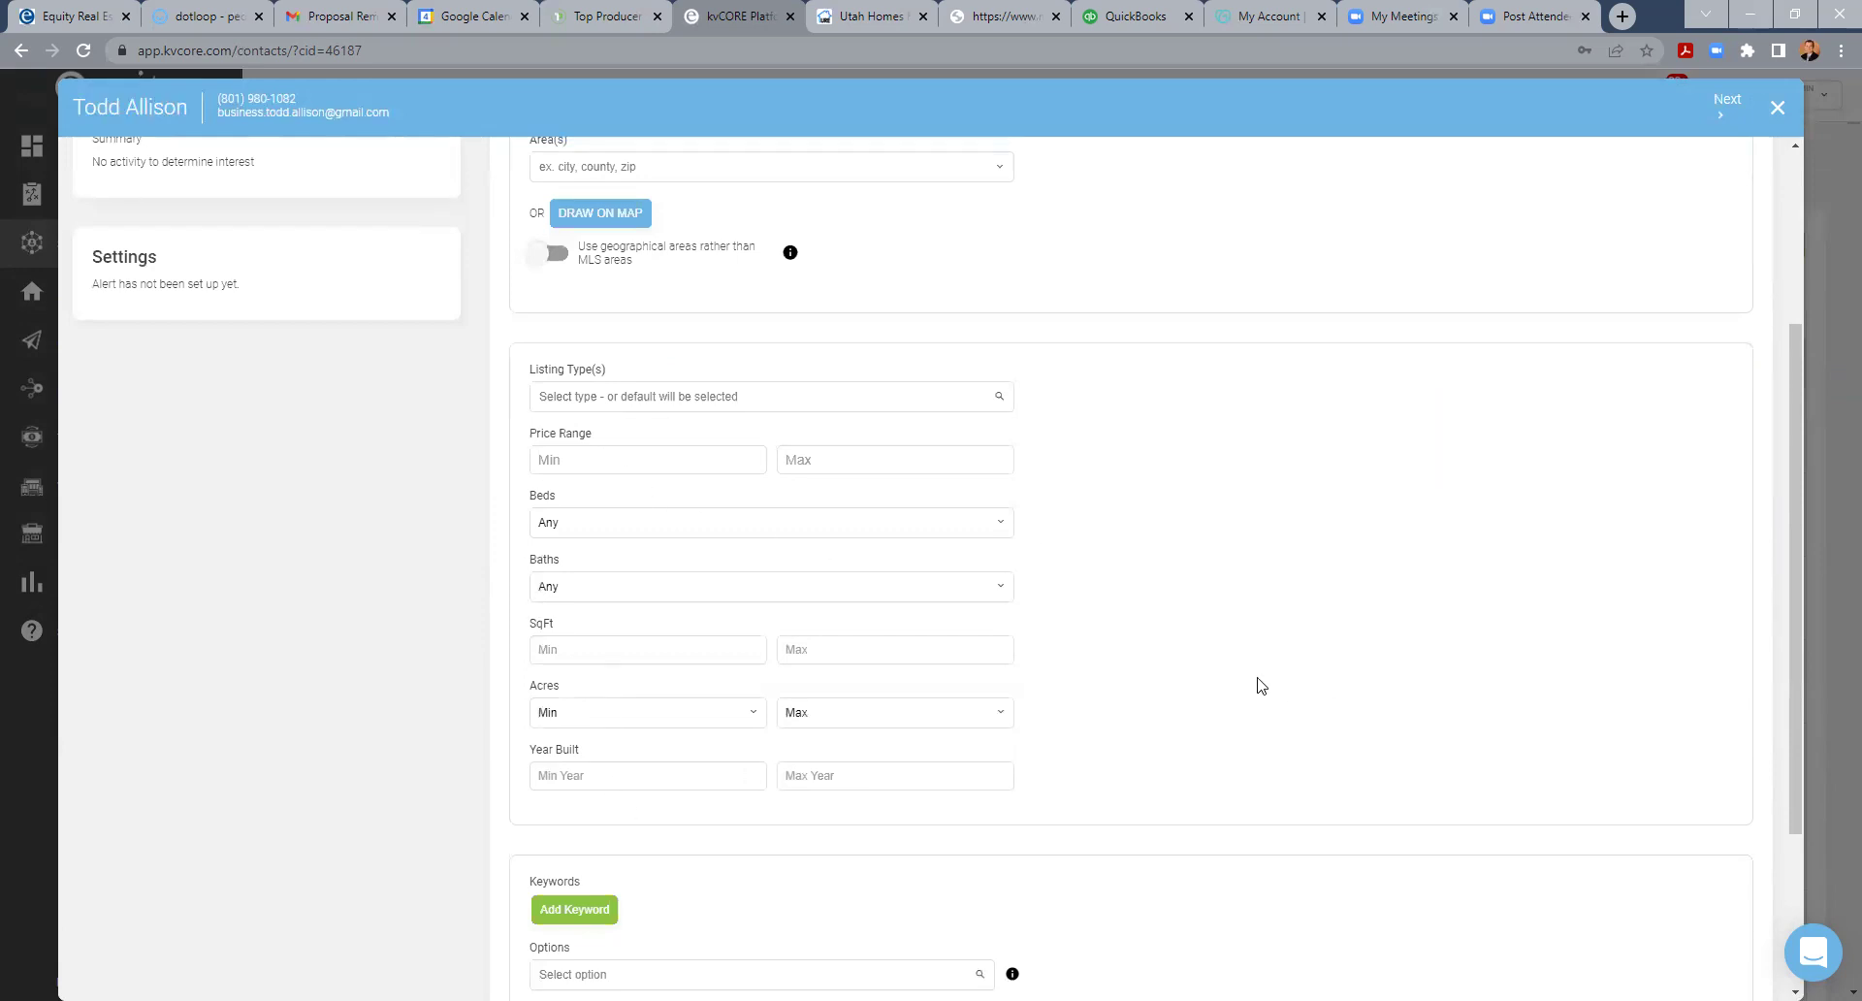
pyautogui.scroll(-3, 1260, 684)
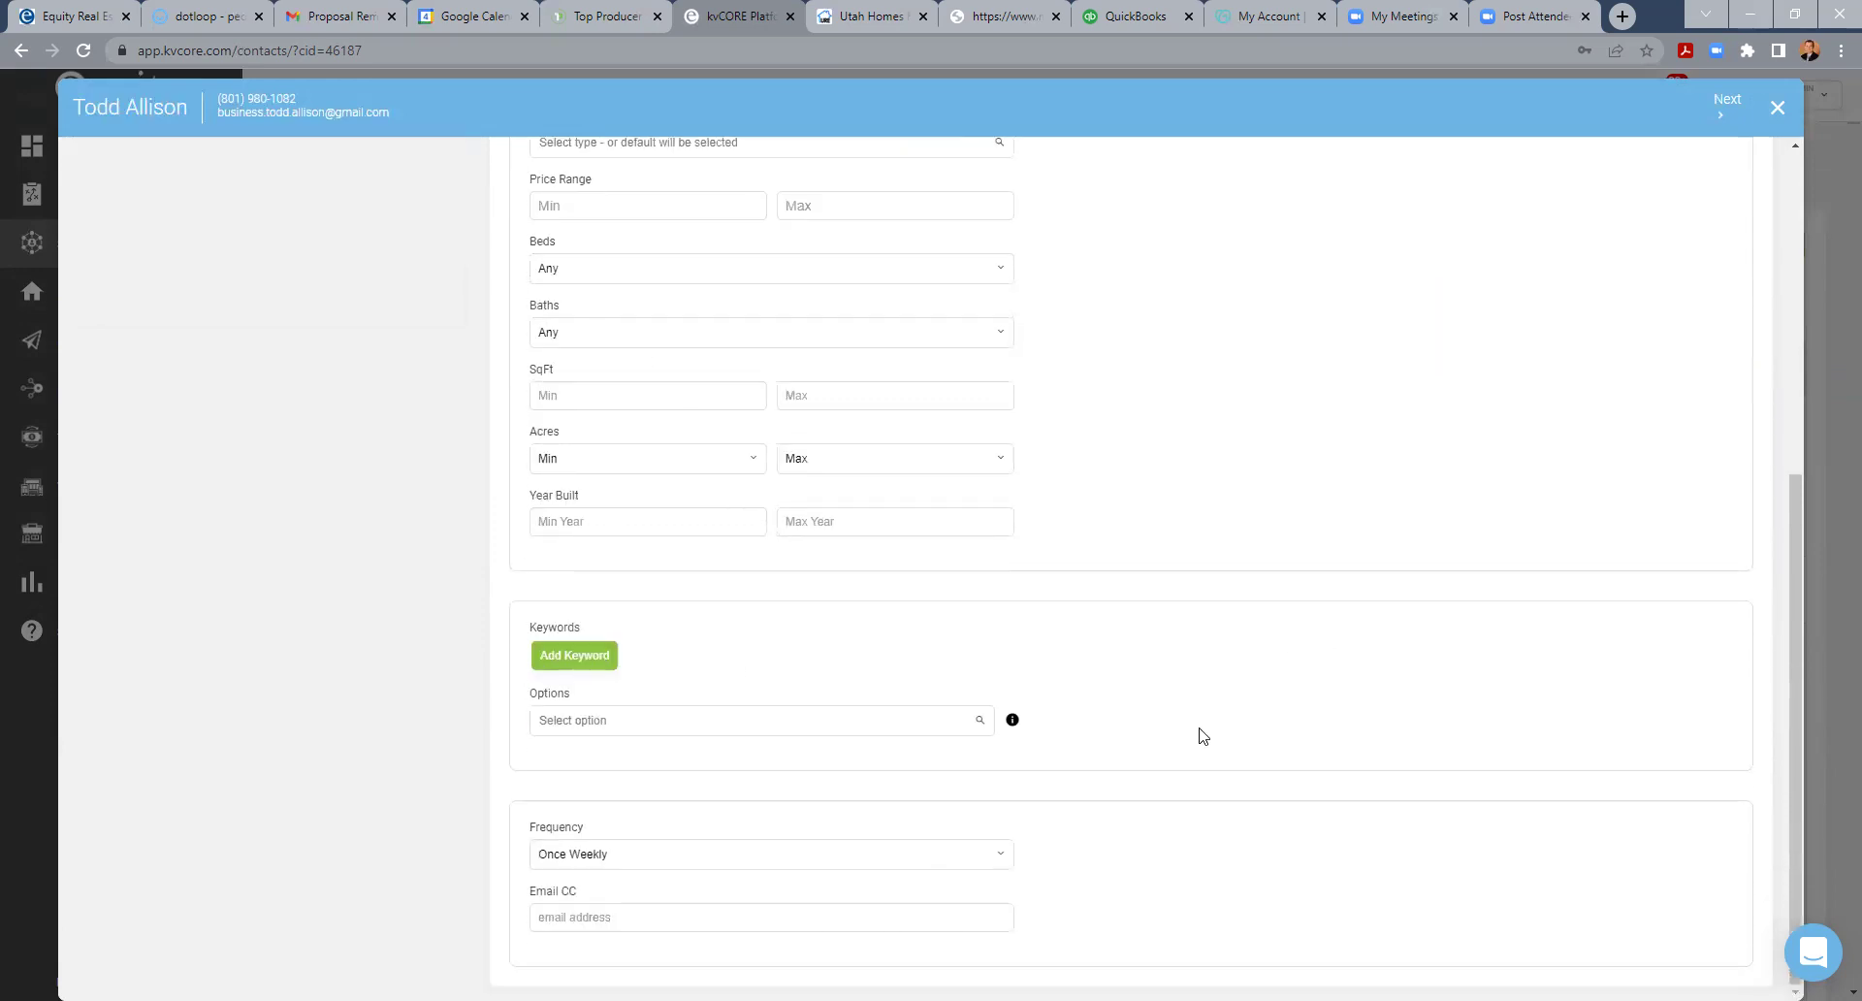
pyautogui.click(988, 861)
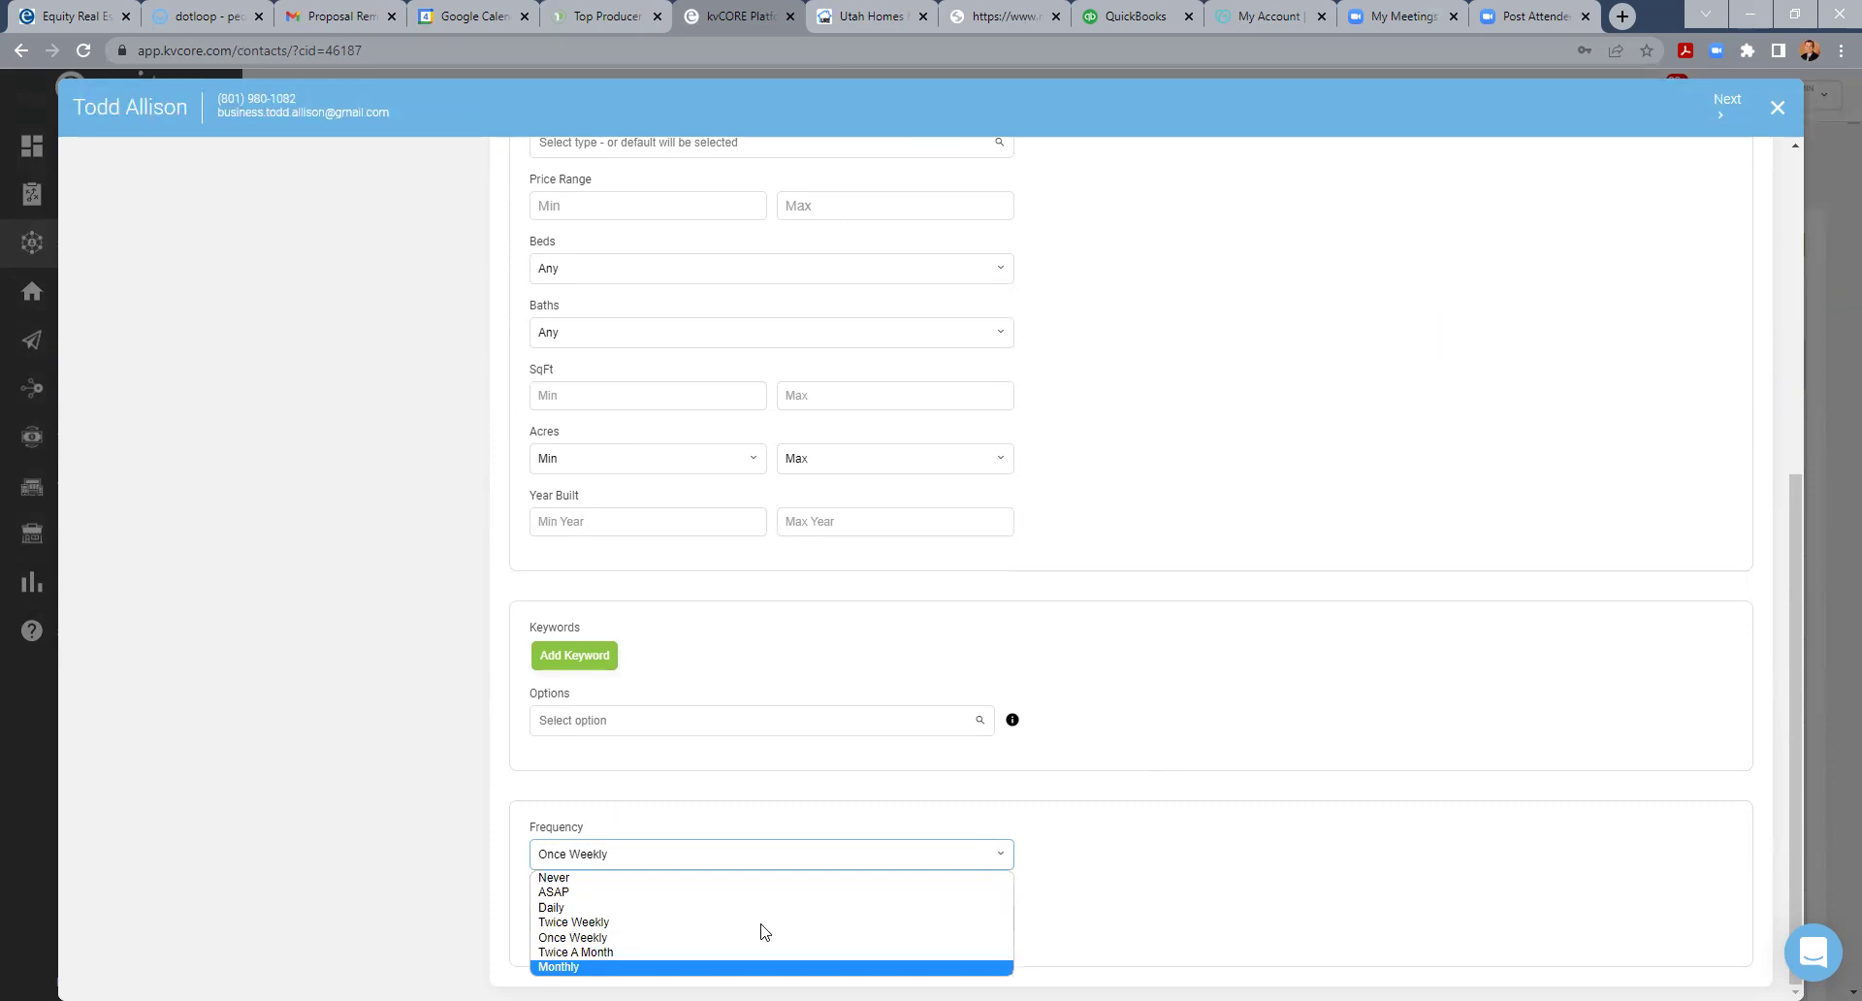
pyautogui.click(1251, 622)
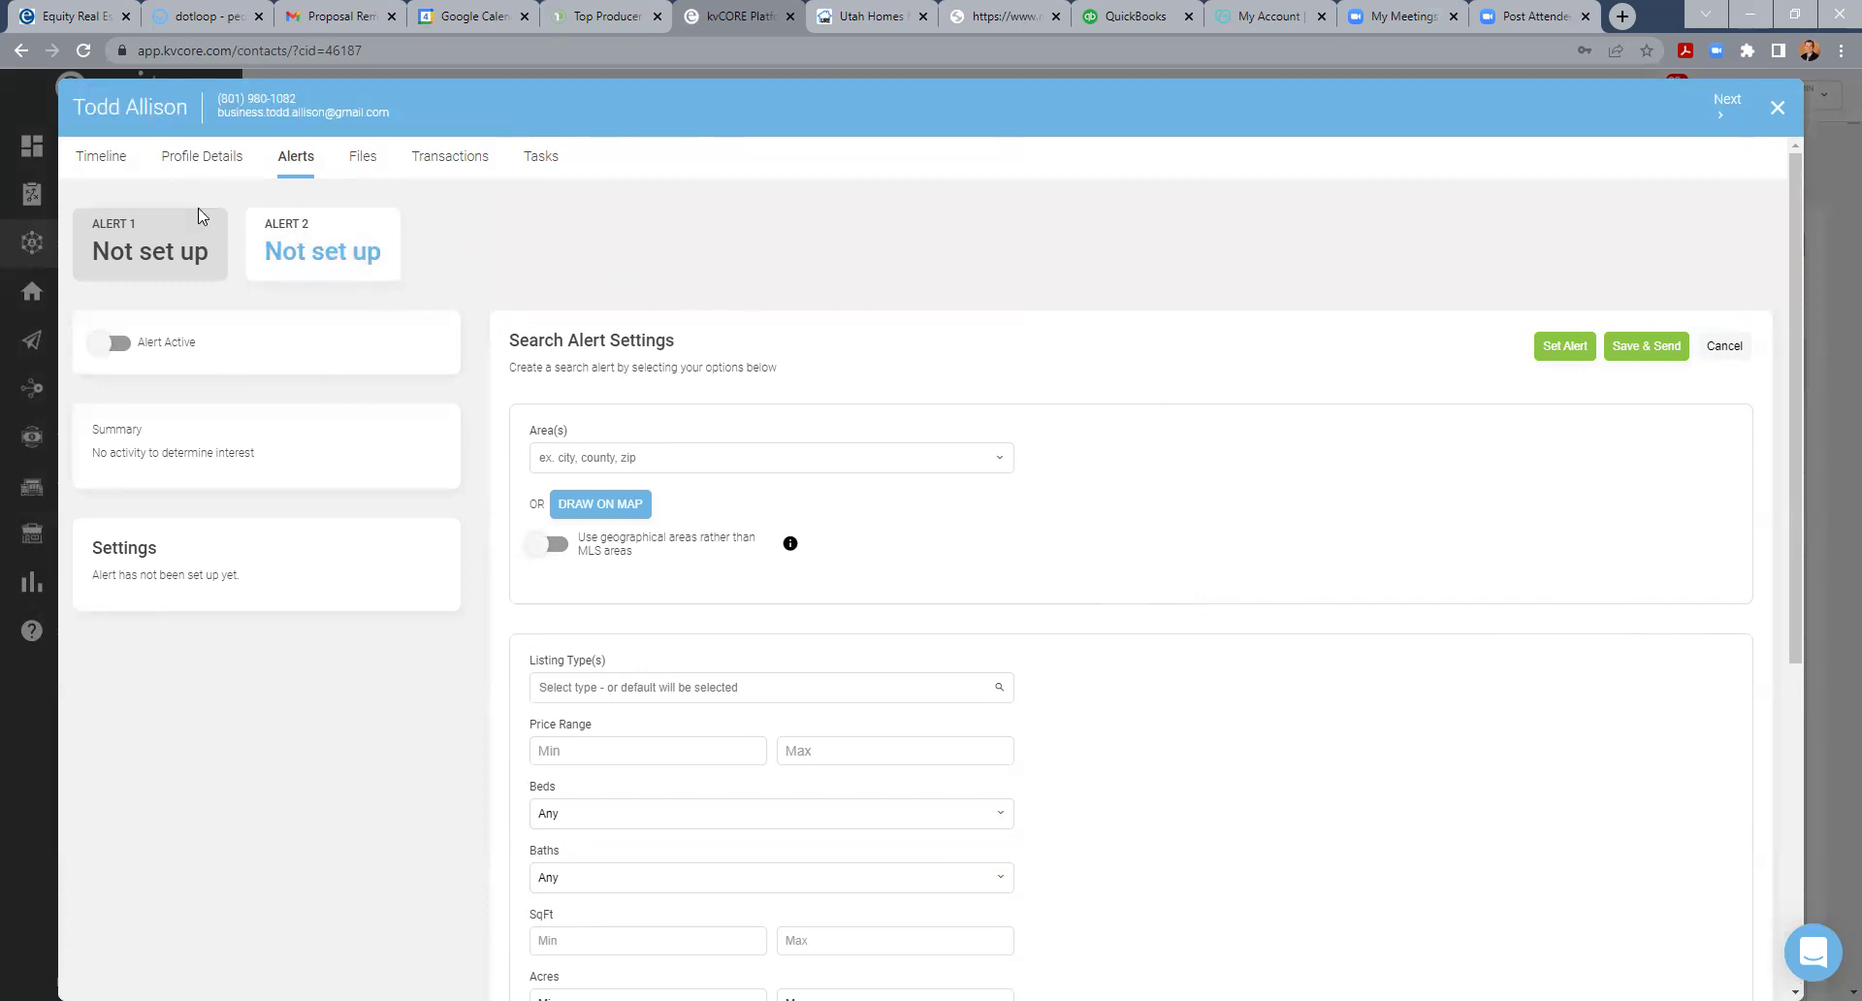
pyautogui.click(98, 161)
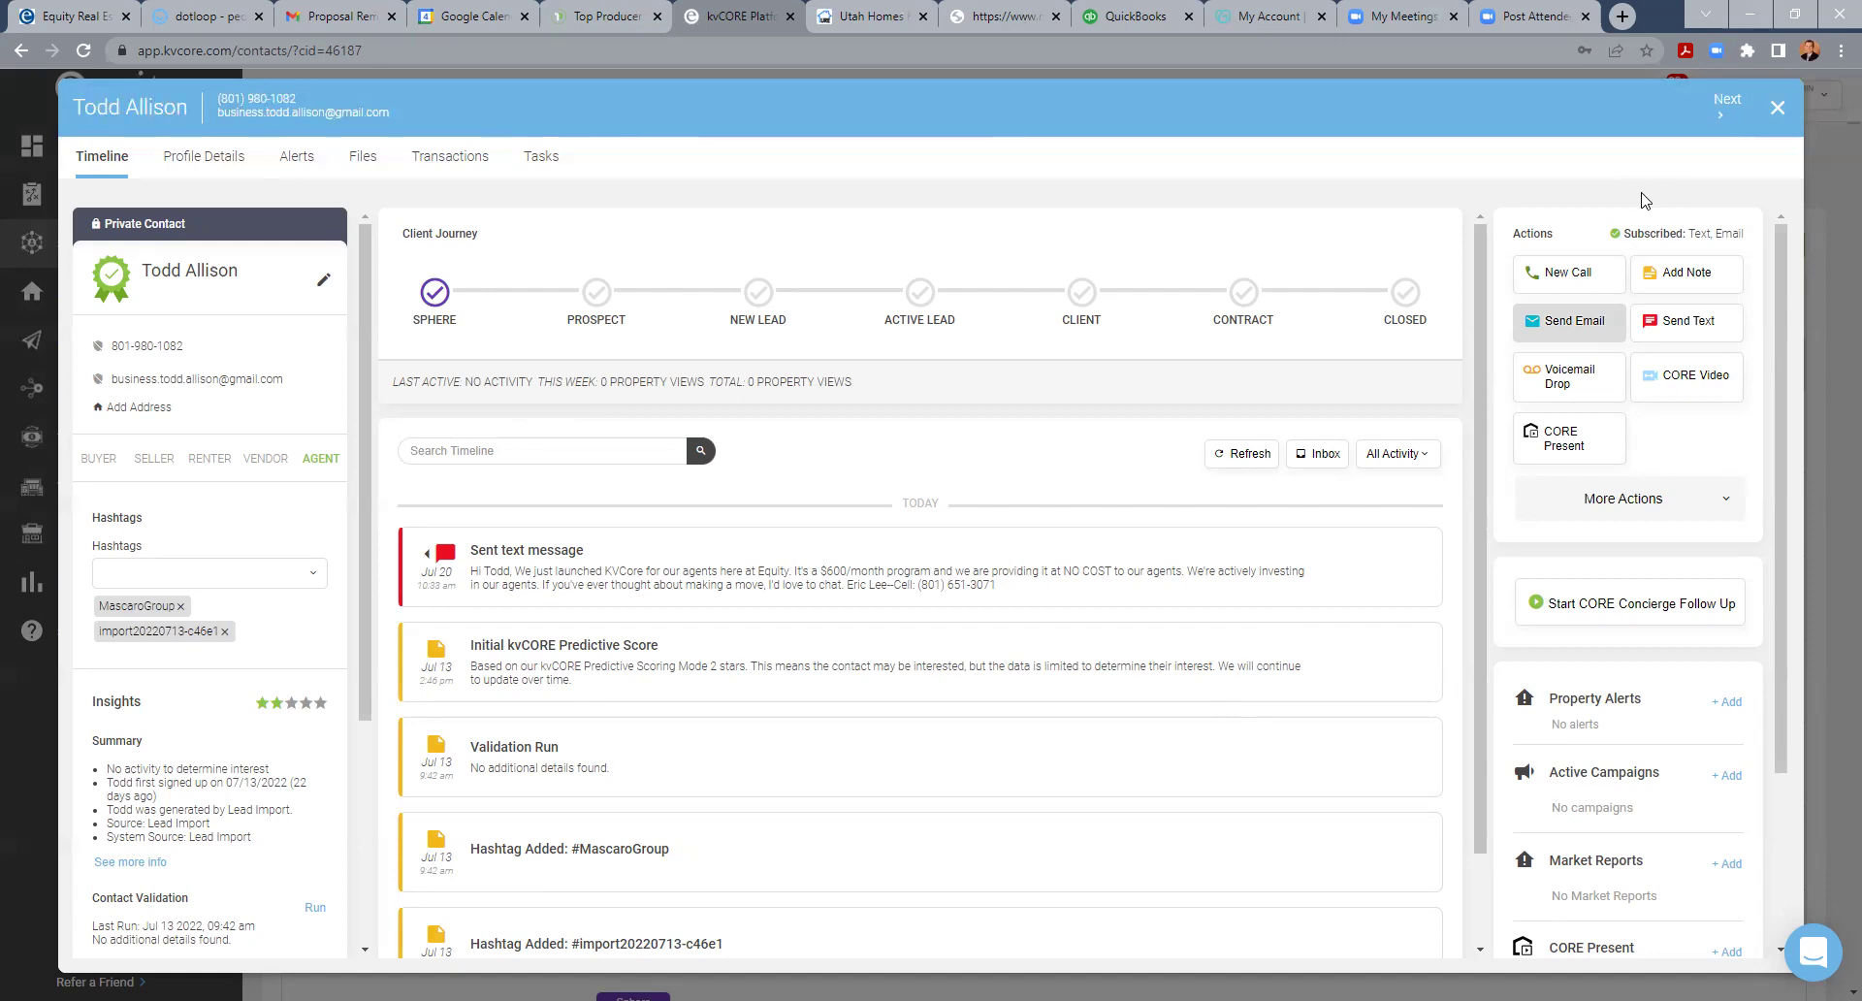
# - Close the contact record and refresh the Dashboard's activity feed
pyautogui.click(1810, 100)
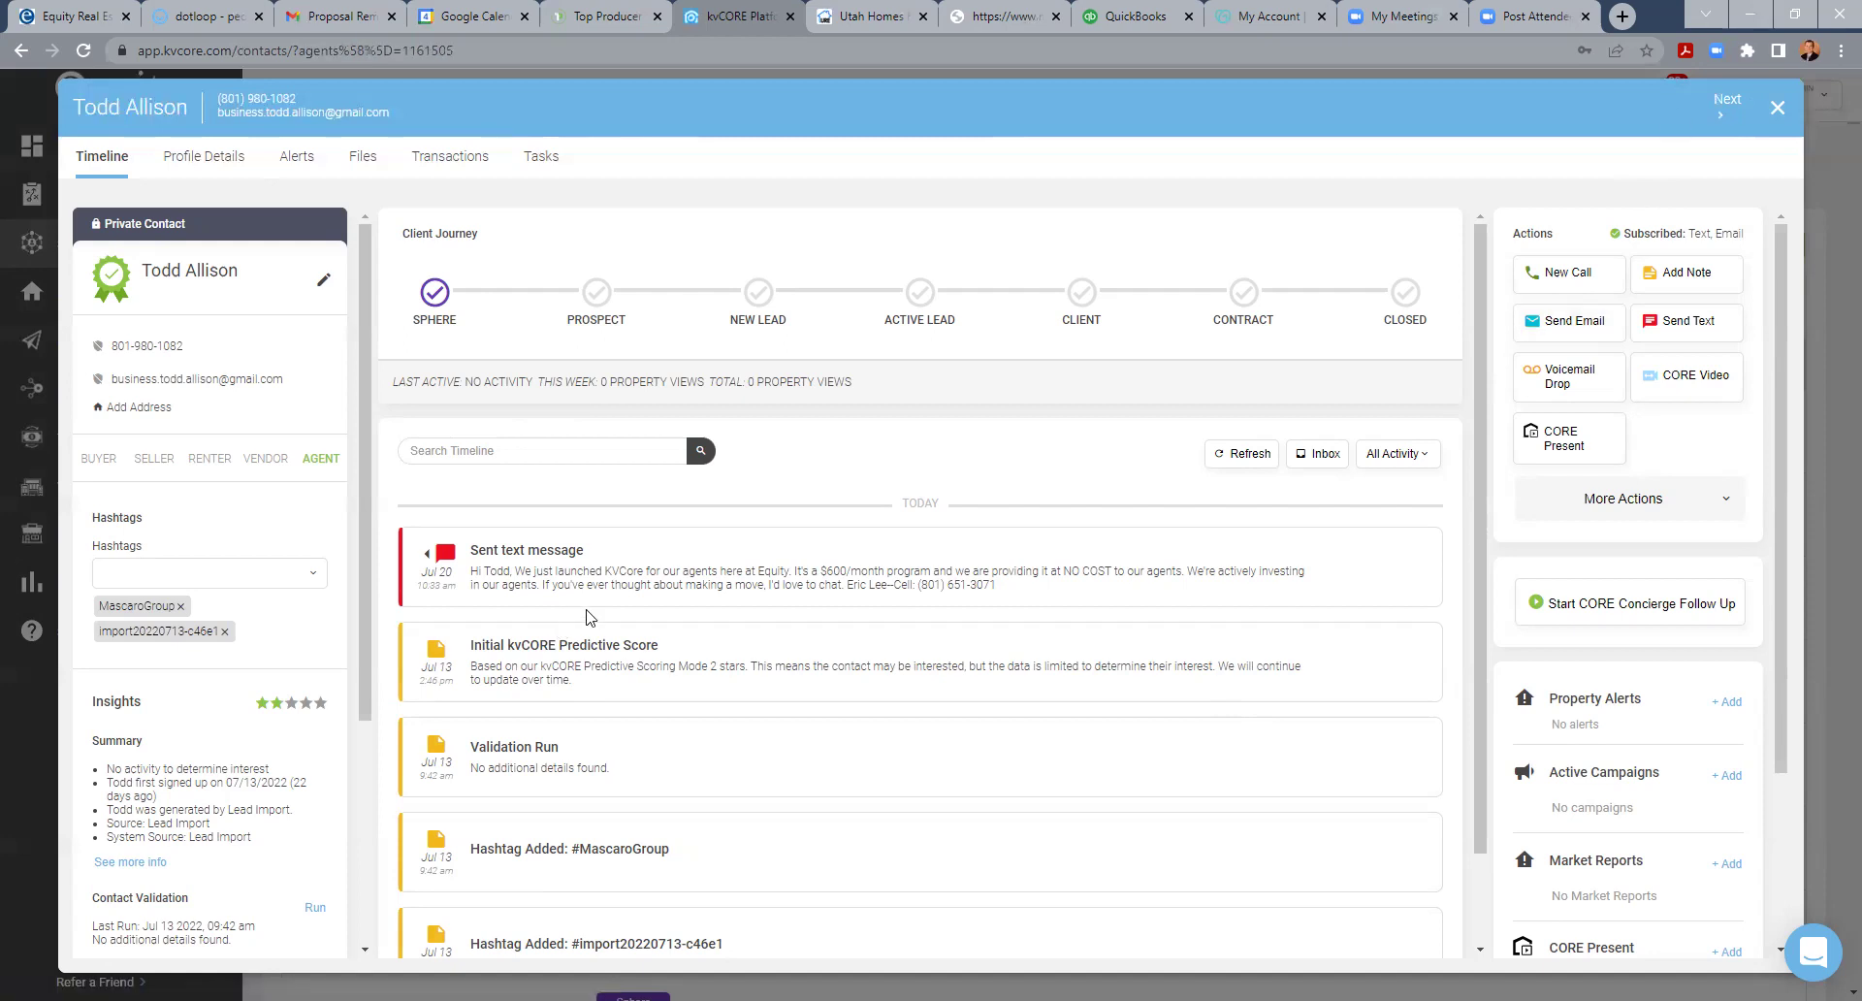
pyautogui.click(97, 146)
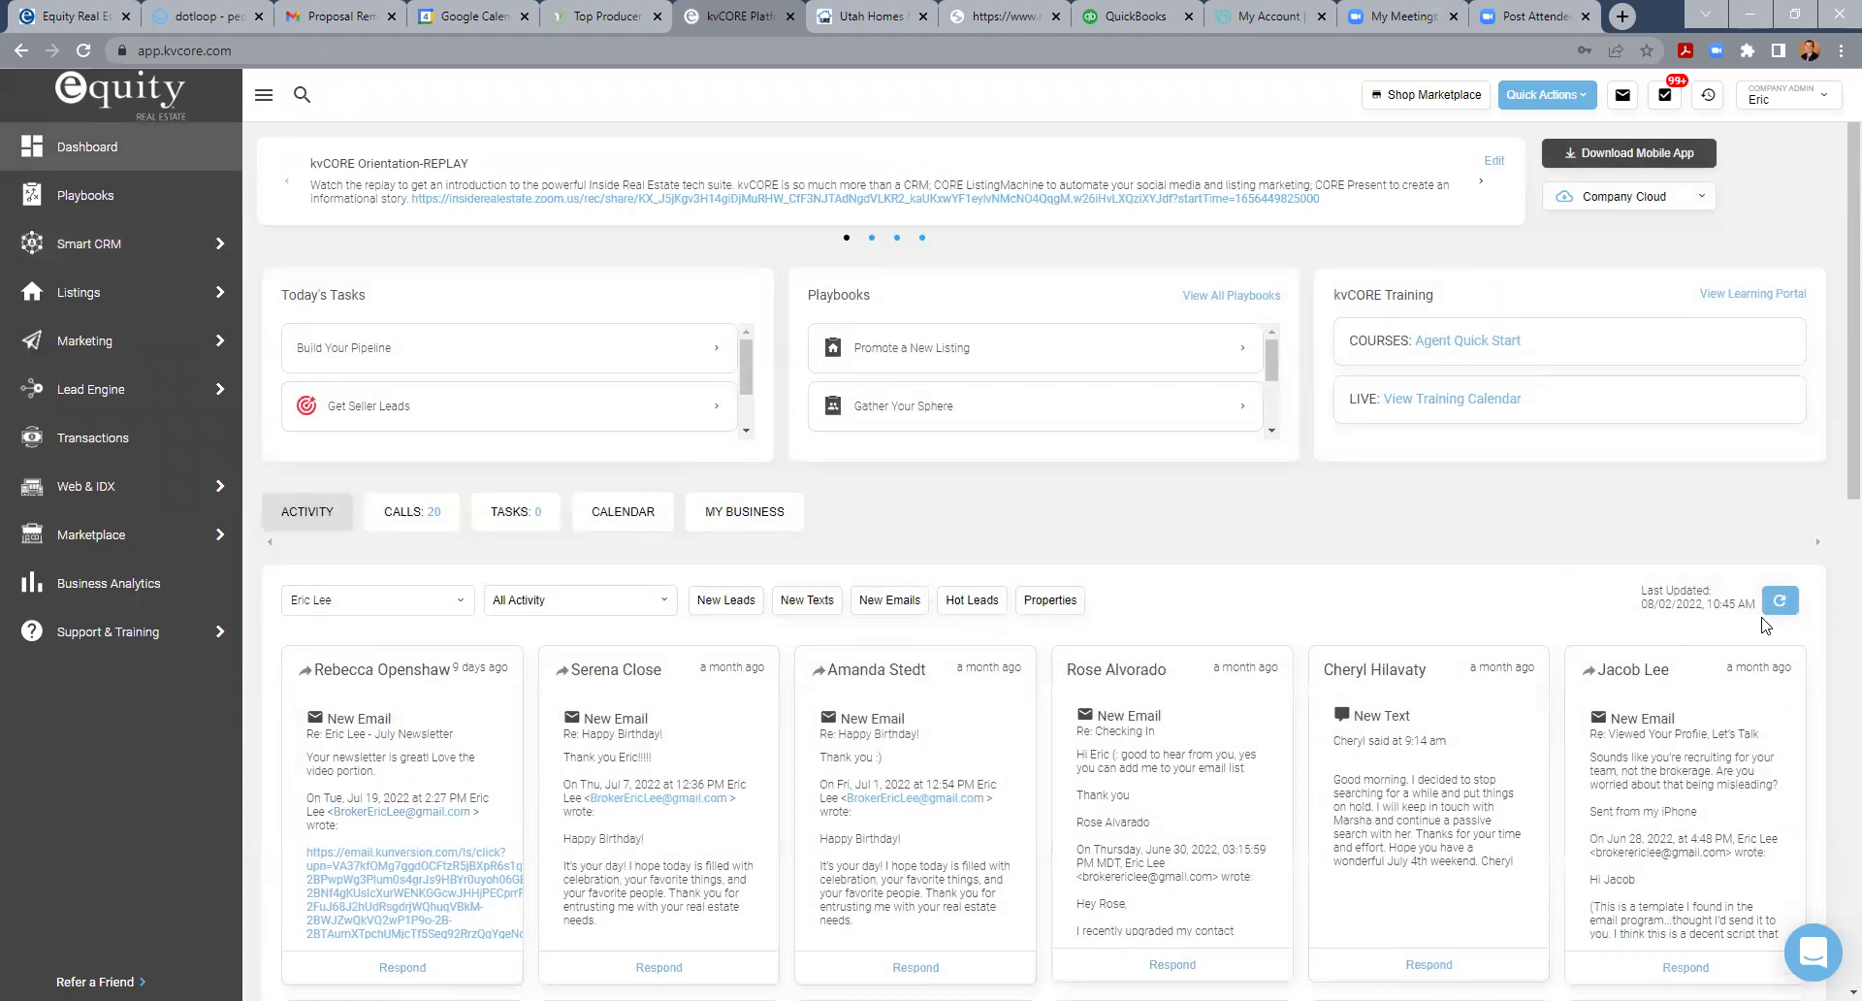
pyautogui.click(1778, 603)
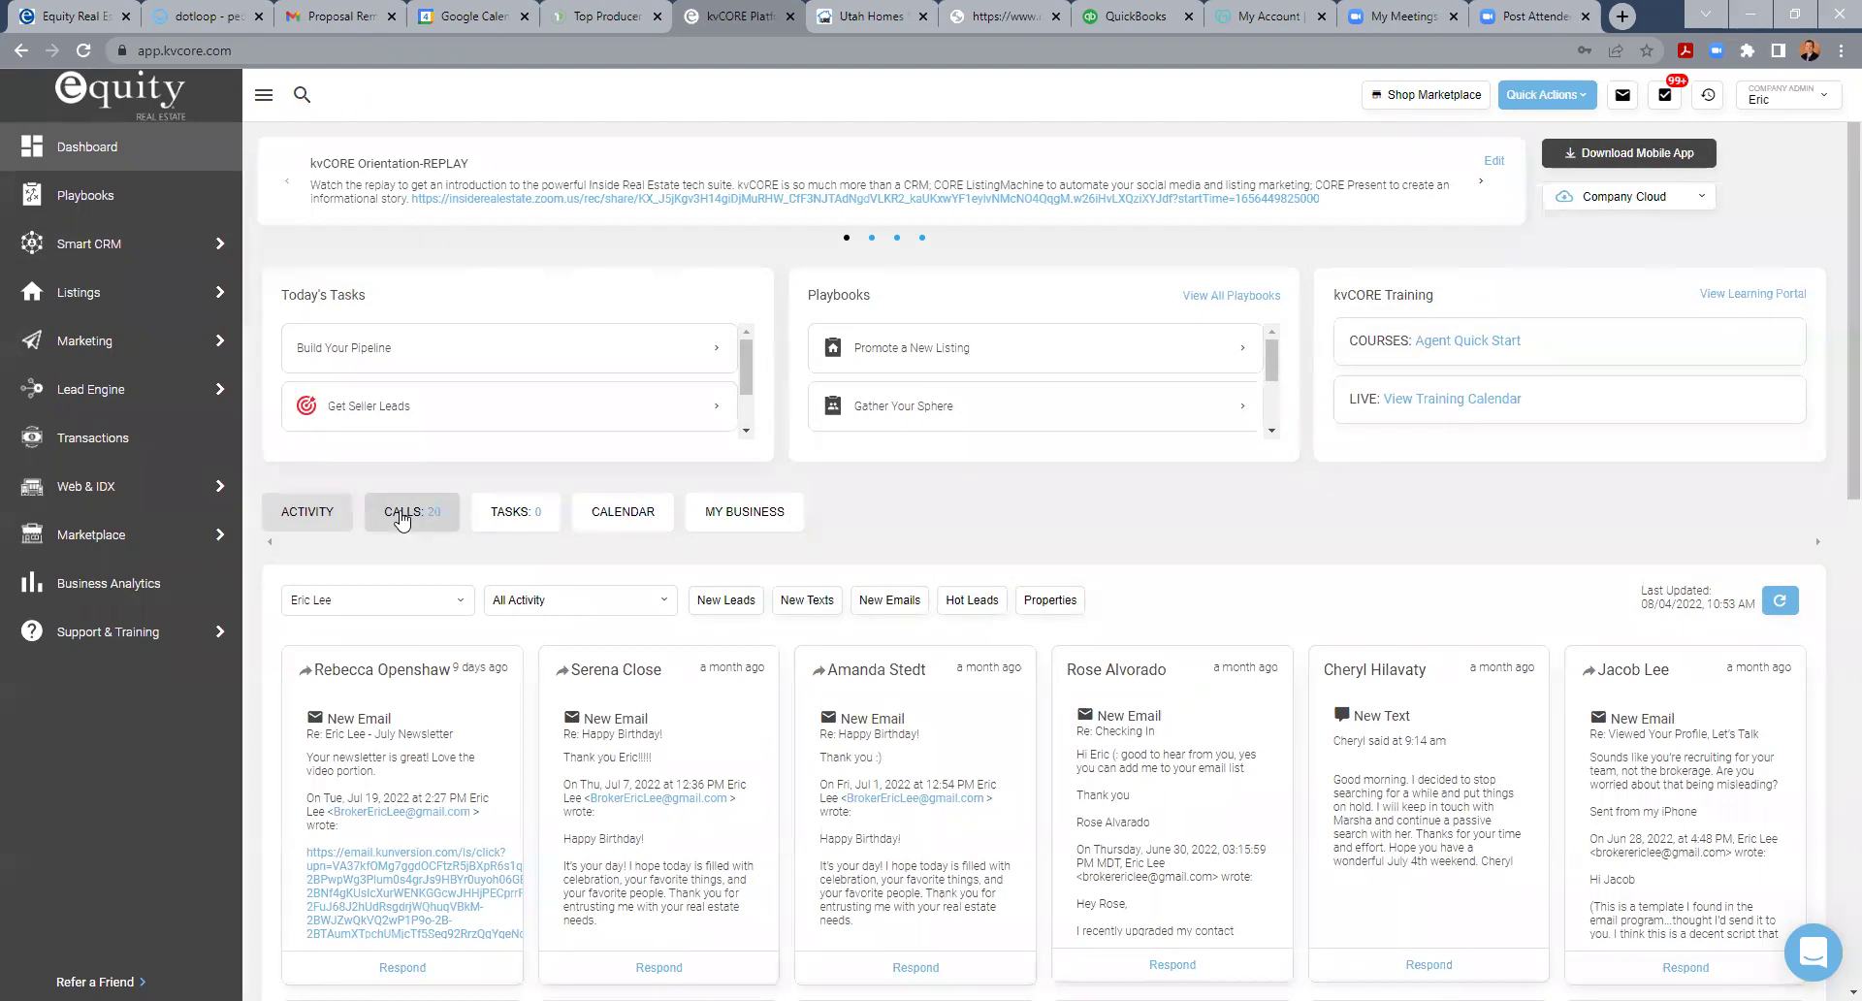
pyautogui.click(1797, 98)
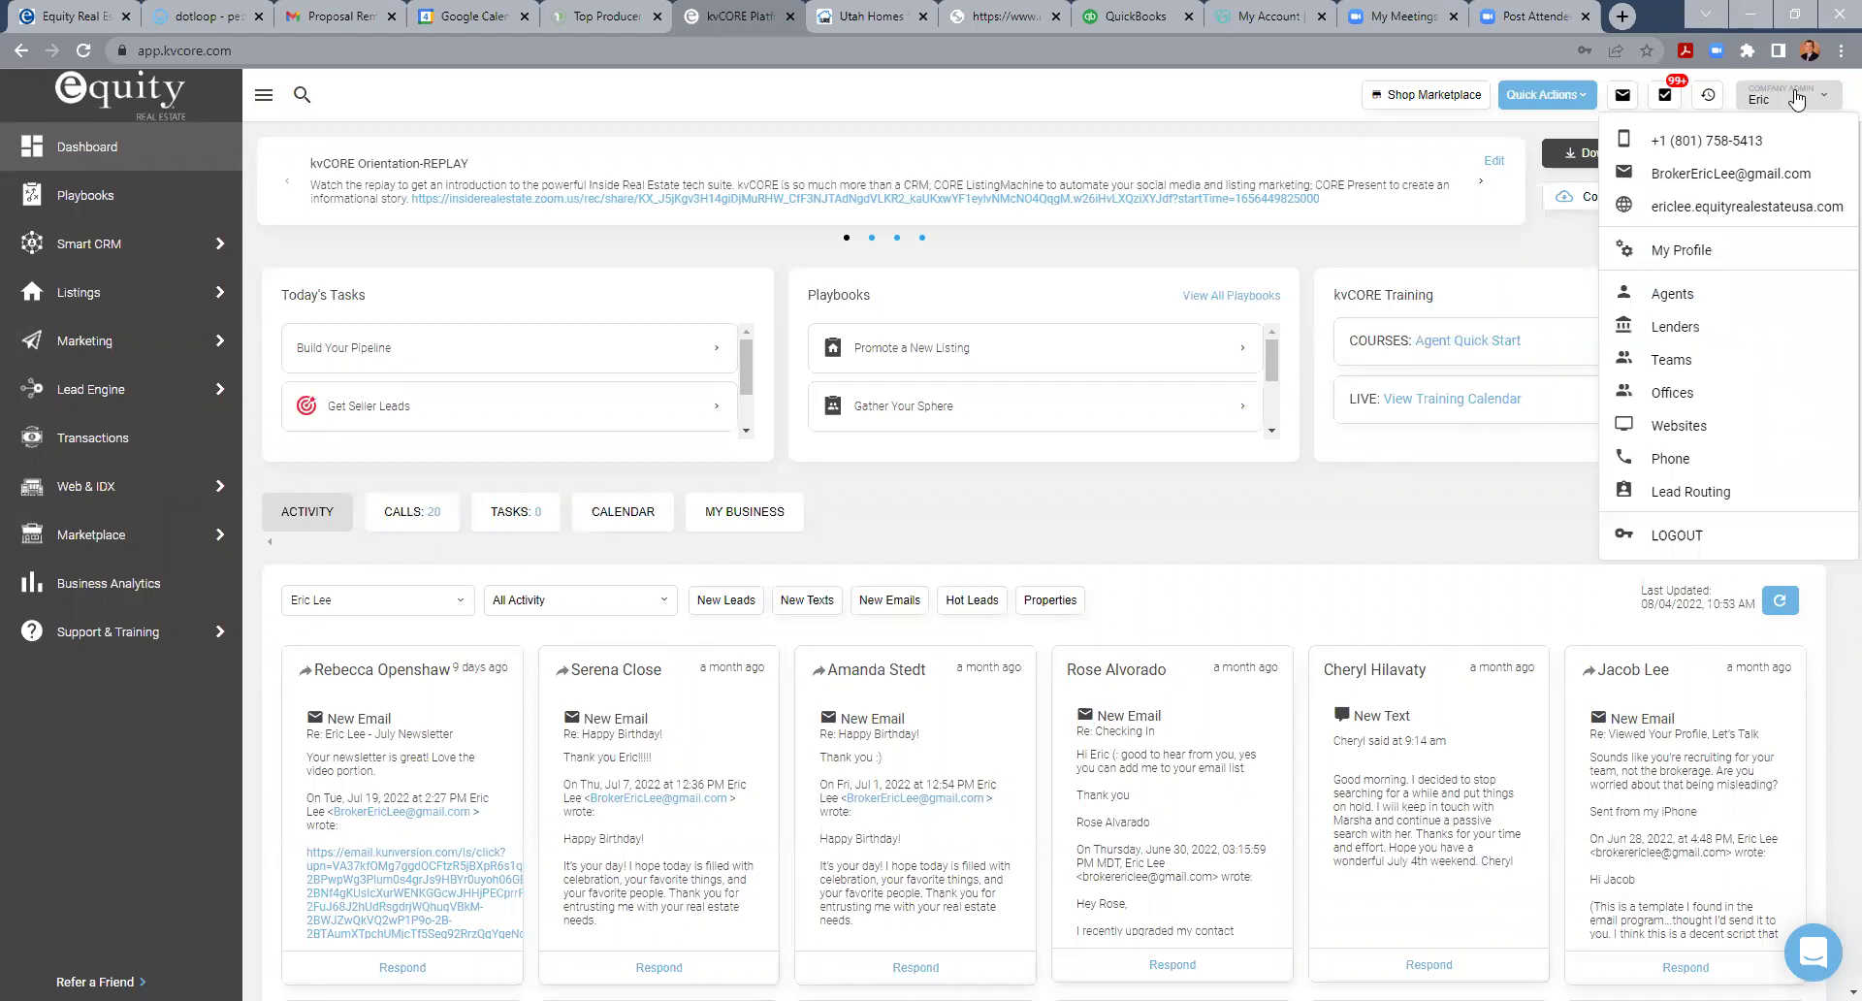
pyautogui.click(1706, 252)
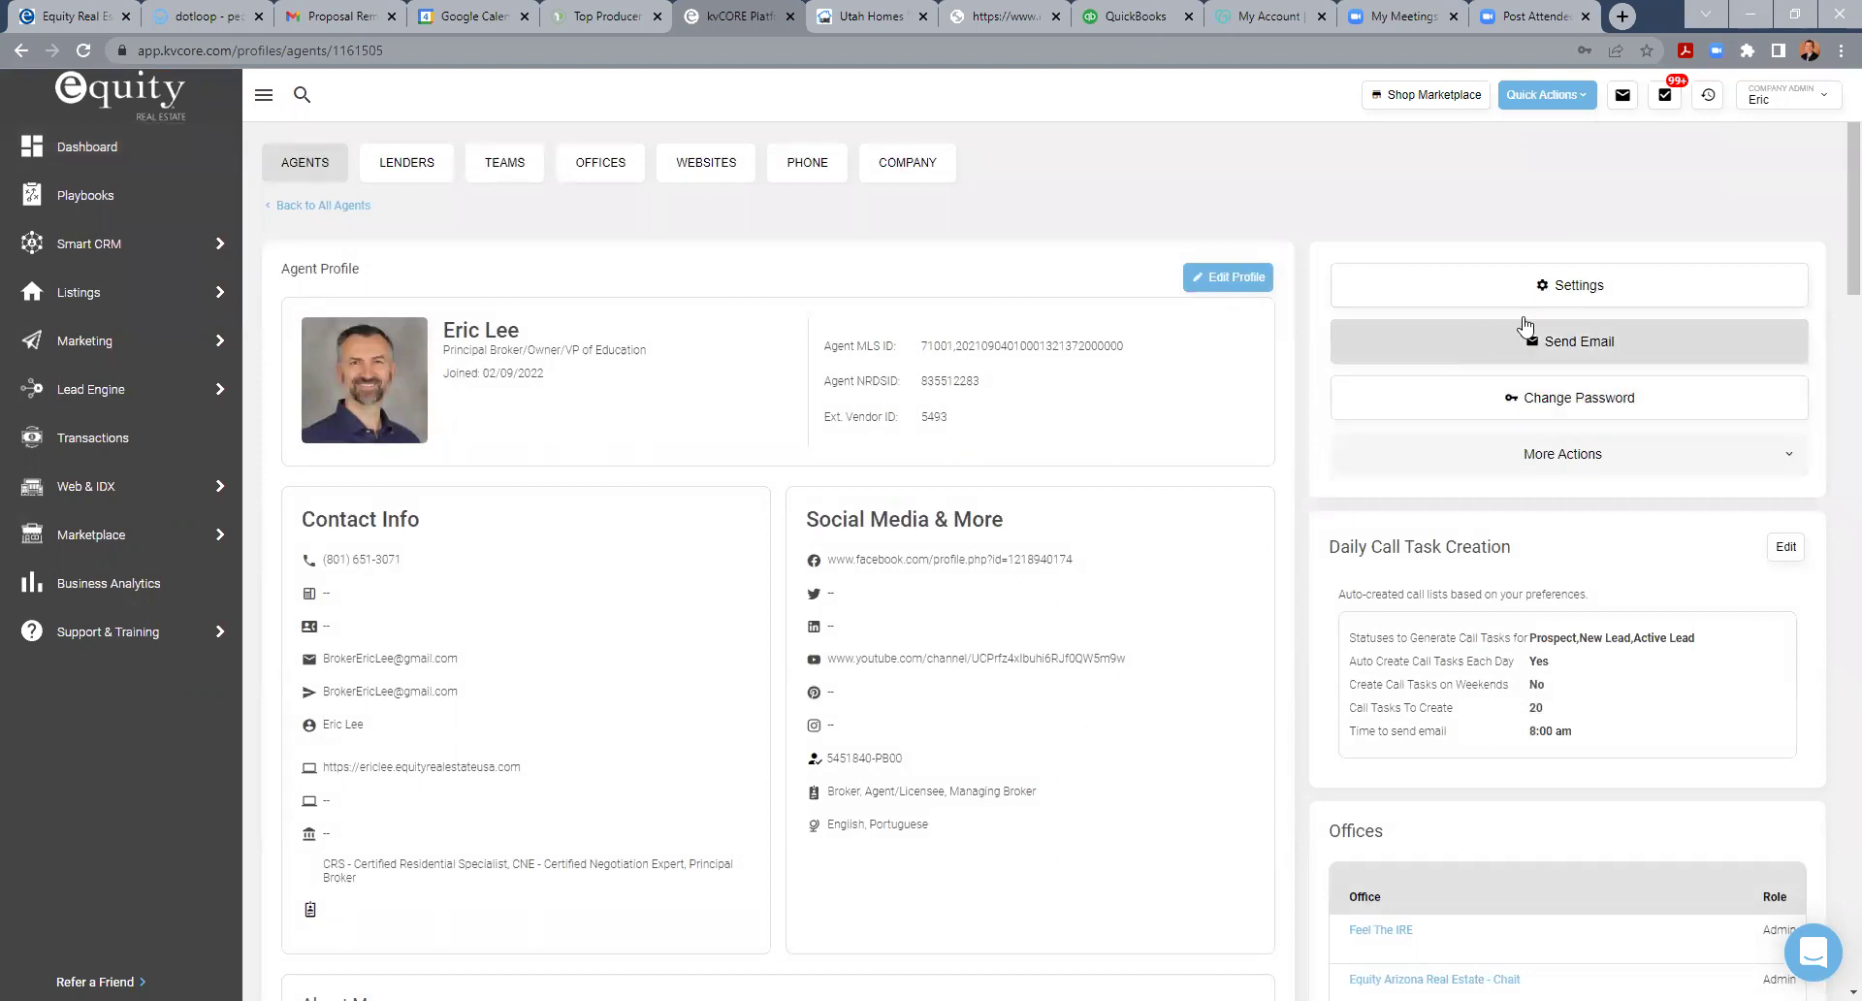
pyautogui.click(1564, 292)
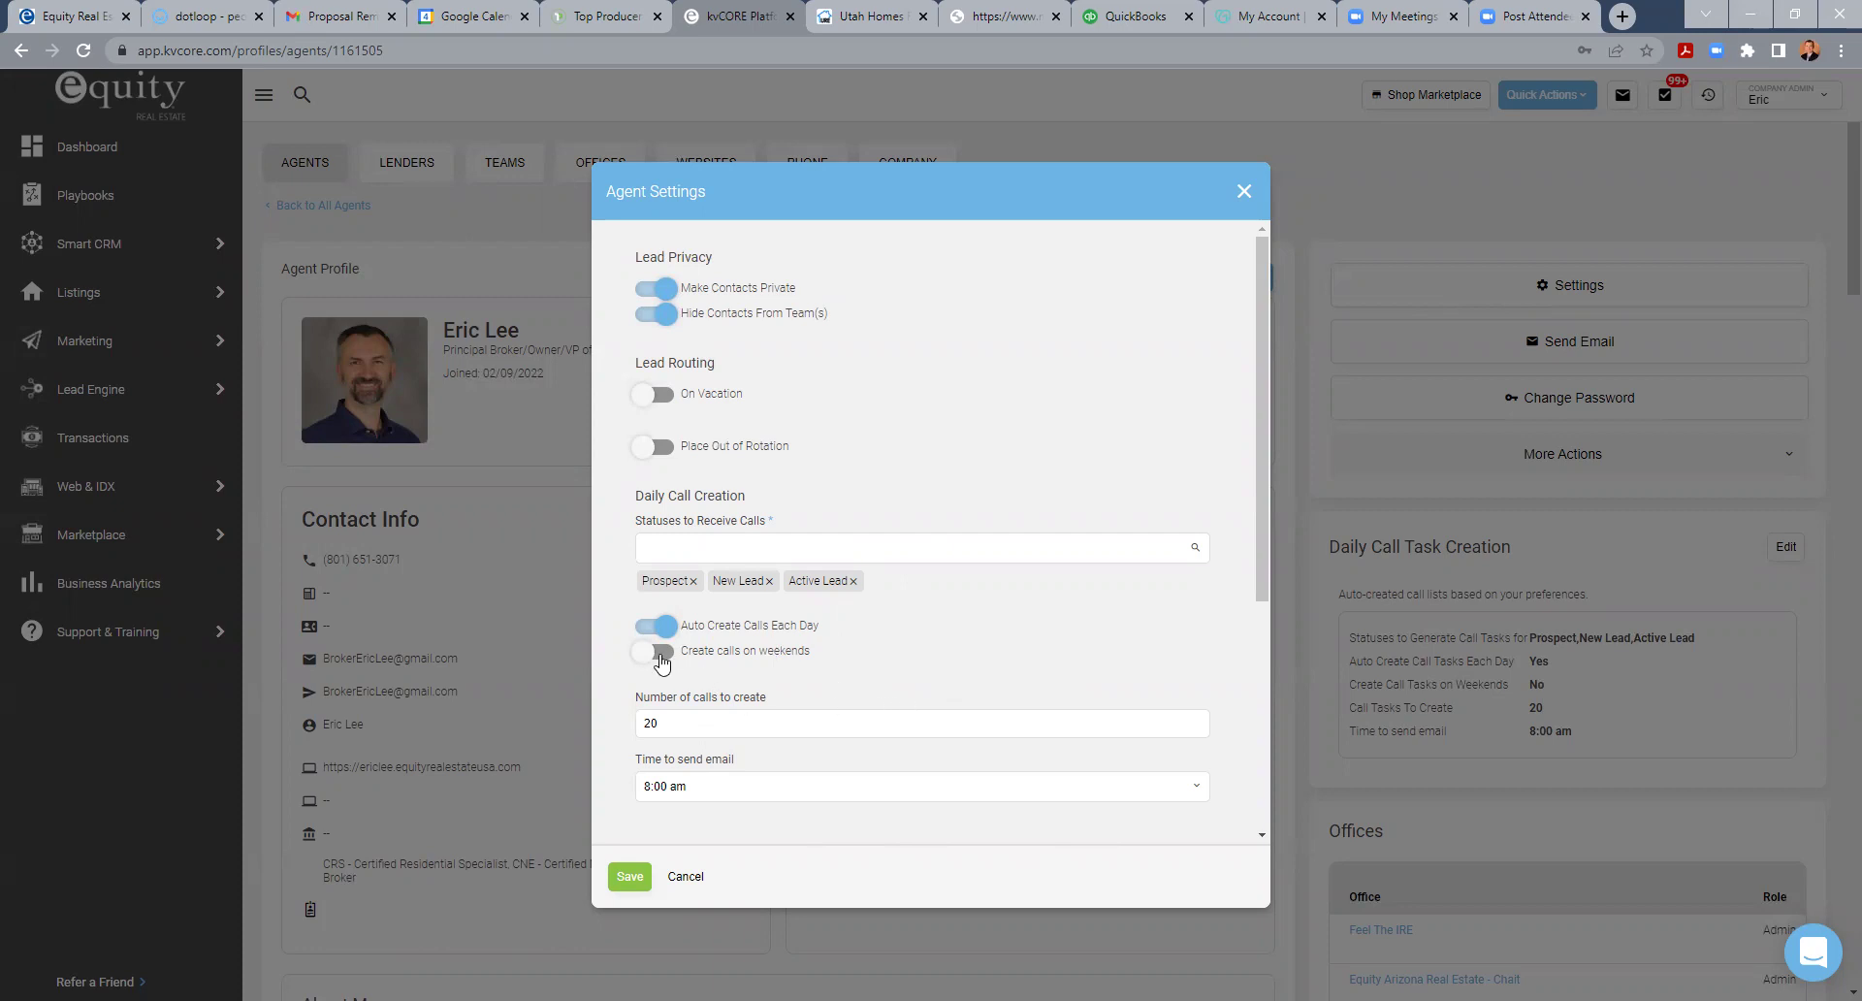
pyautogui.click(1245, 194)
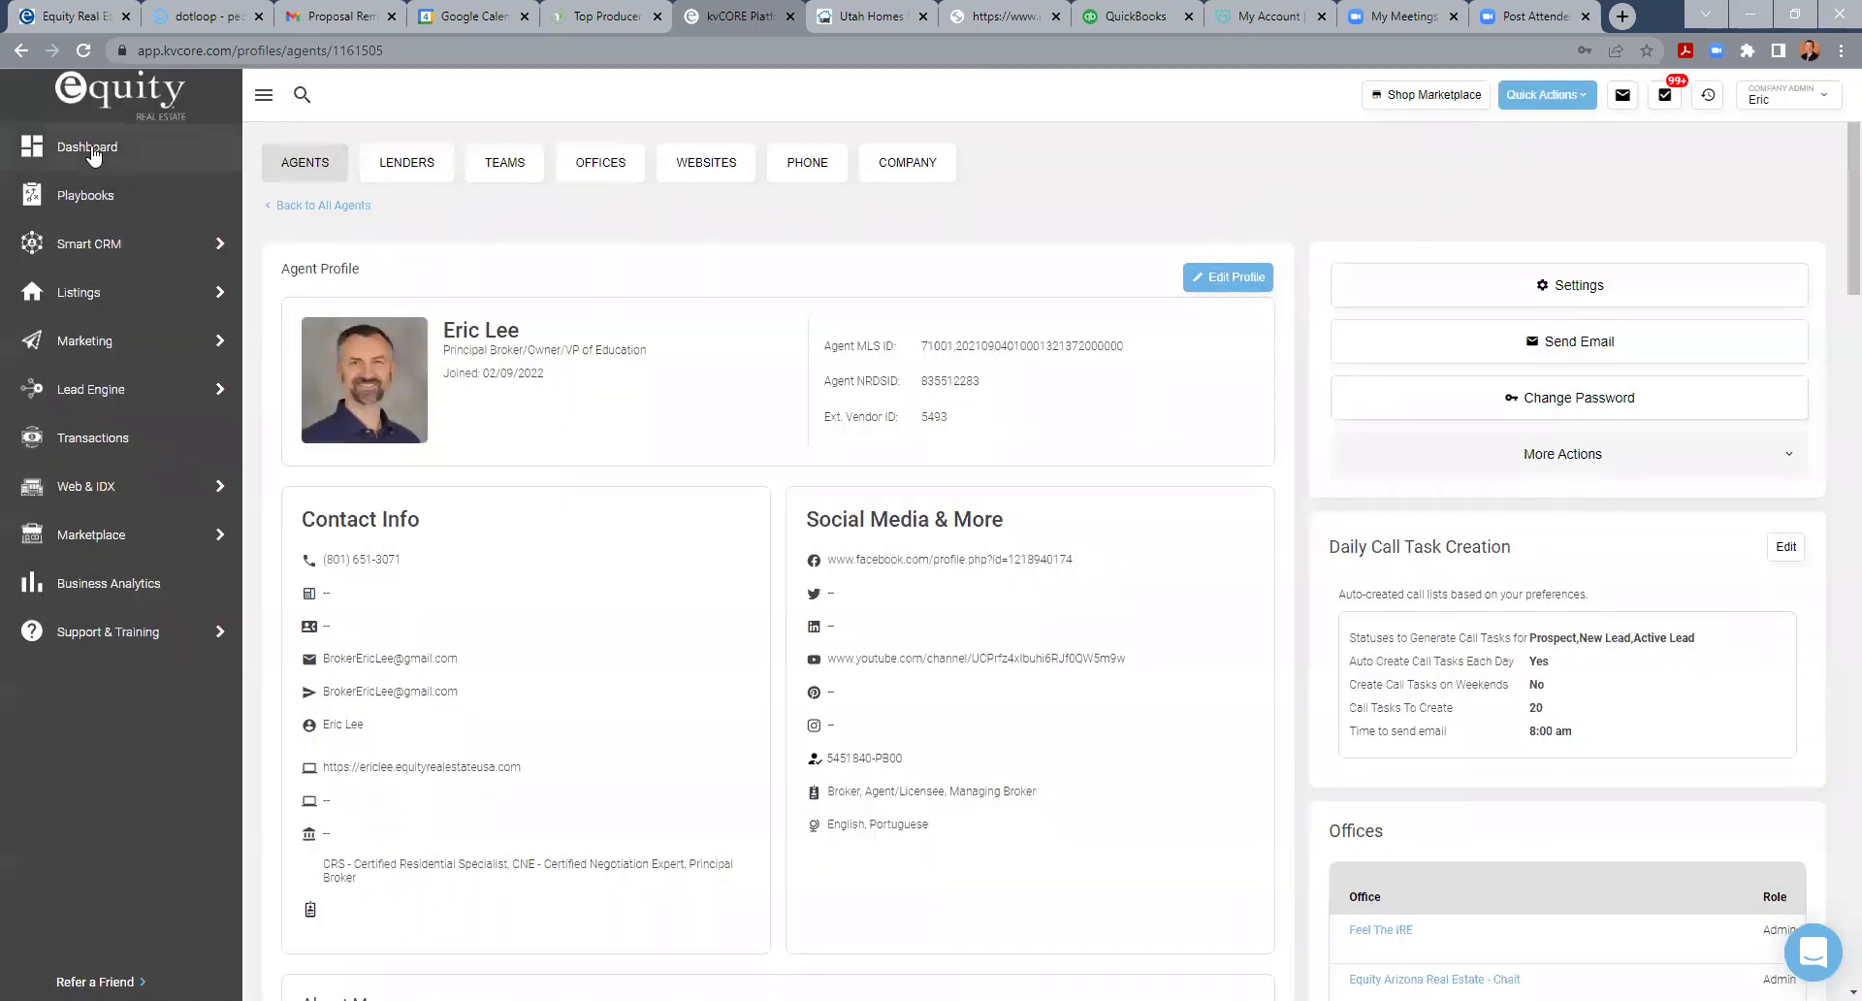
pyautogui.click(36, 147)
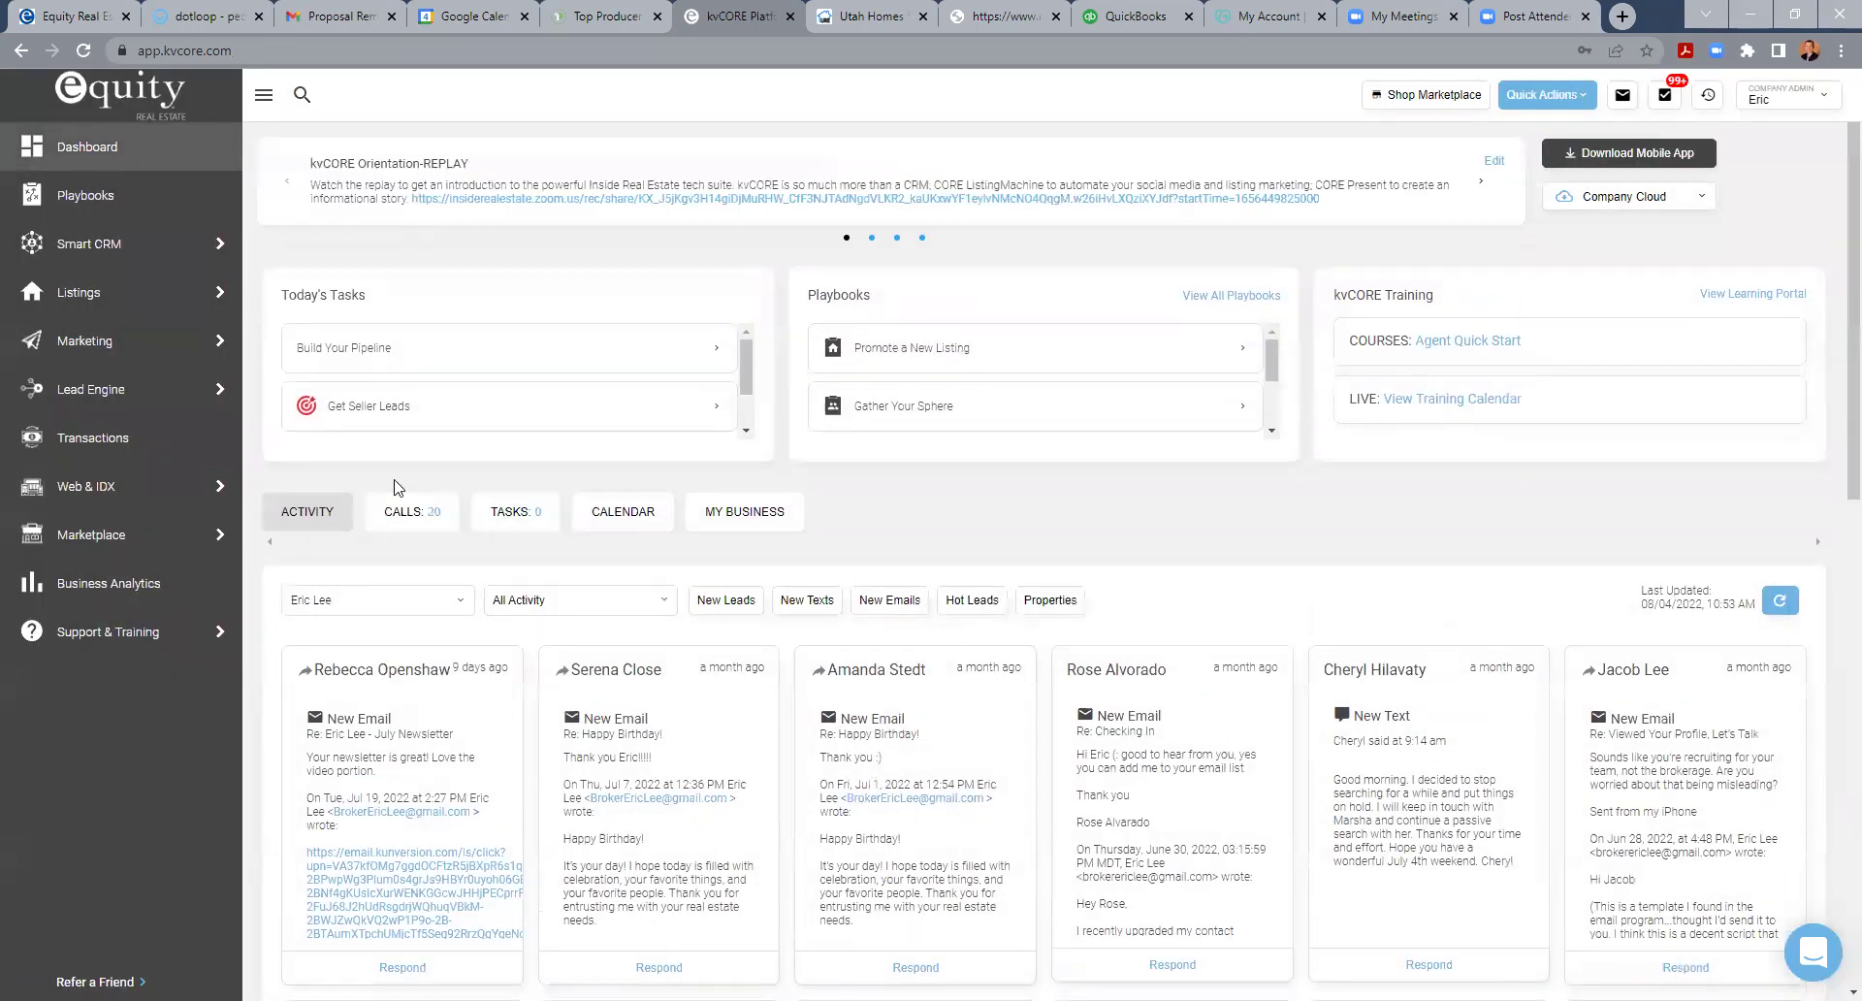